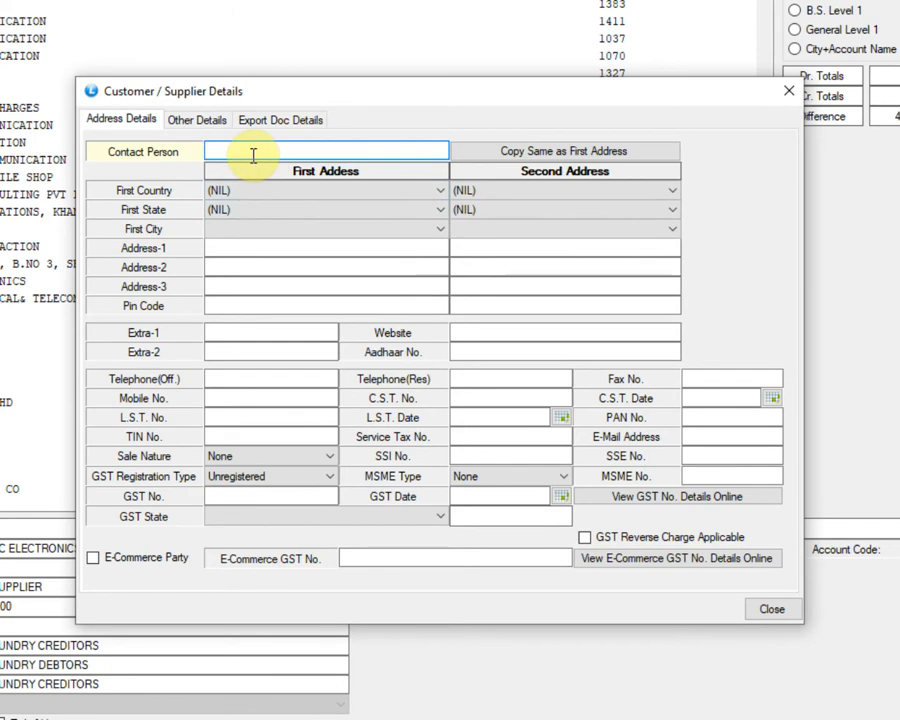
# Step: Go through the supplier's first address lines, pin code and mobile number fields in the address details
pyautogui.click(229, 250)
pyautogui.click(229, 268)
pyautogui.click(228, 287)
pyautogui.click(225, 305)
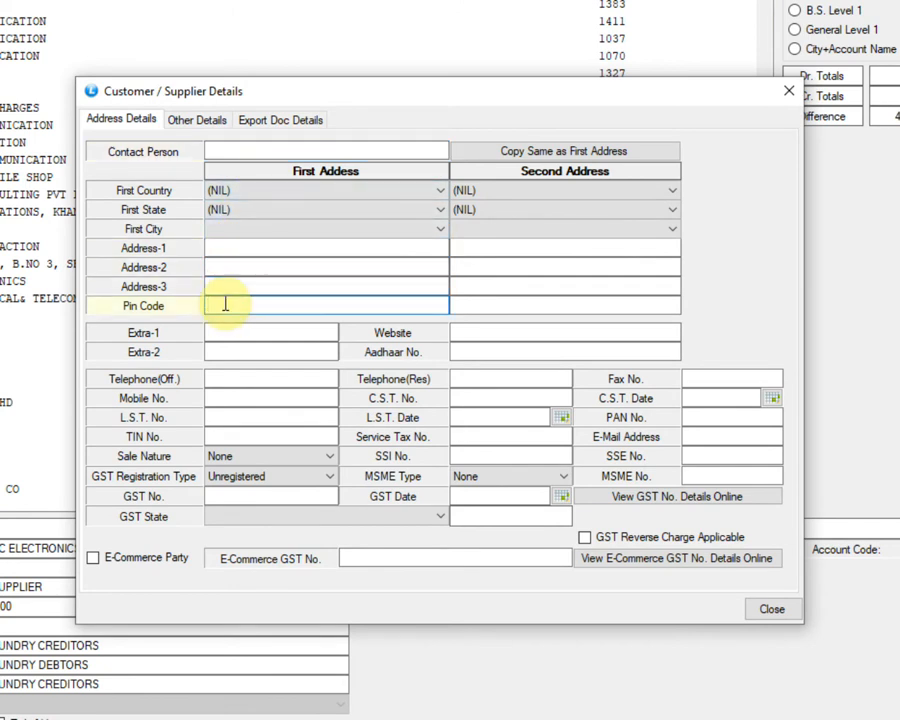
pyautogui.click(253, 398)
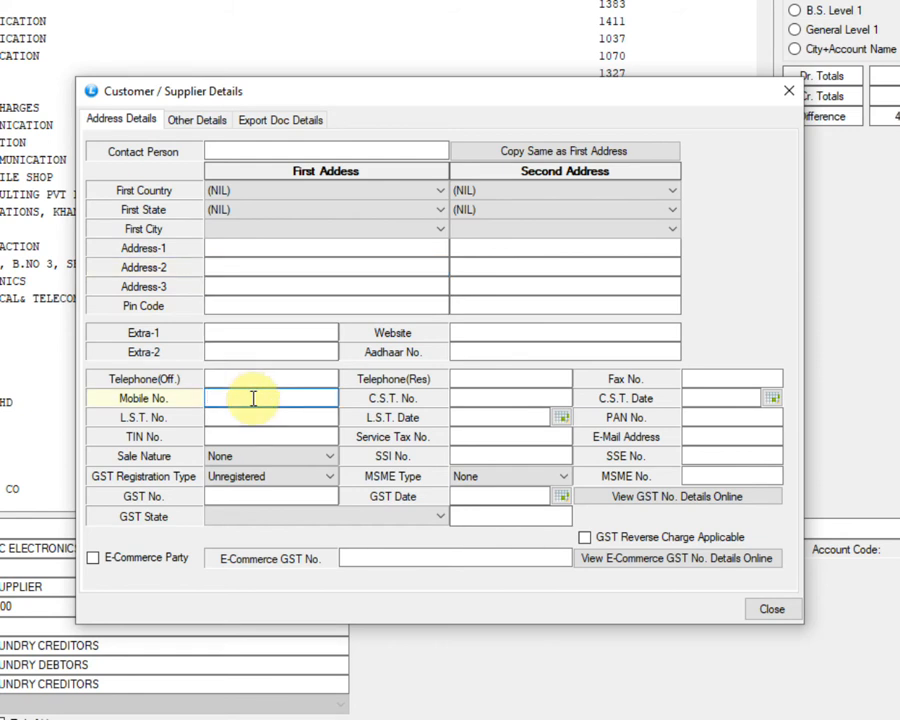
# Step: Review the options available for the supplier's Sale Nature, GST Registration Type, GST No. and GST State
pyautogui.click(300, 457)
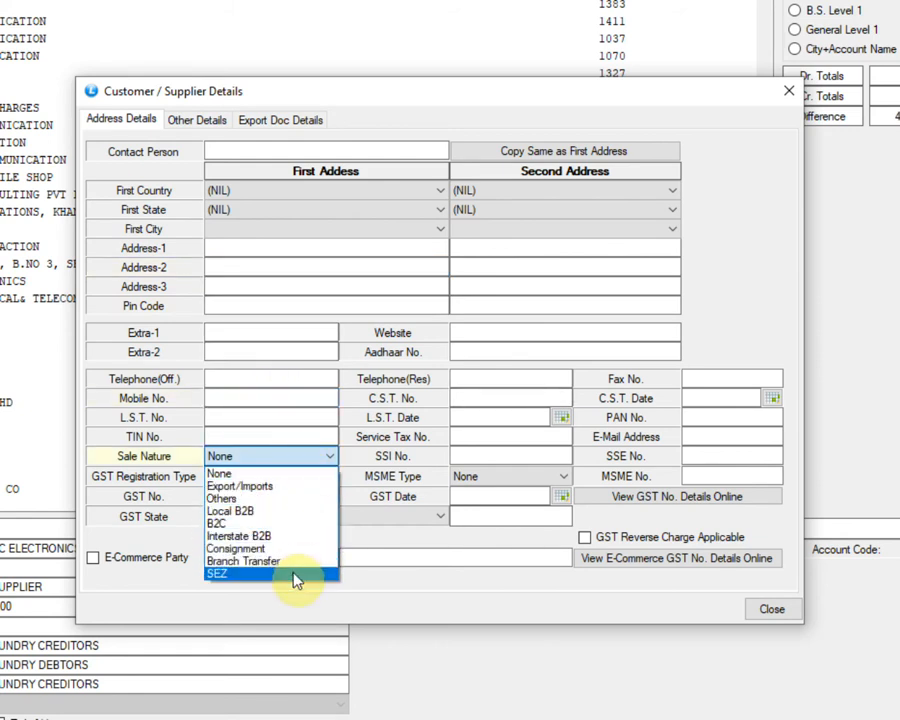
pyautogui.click(320, 470)
pyautogui.click(322, 480)
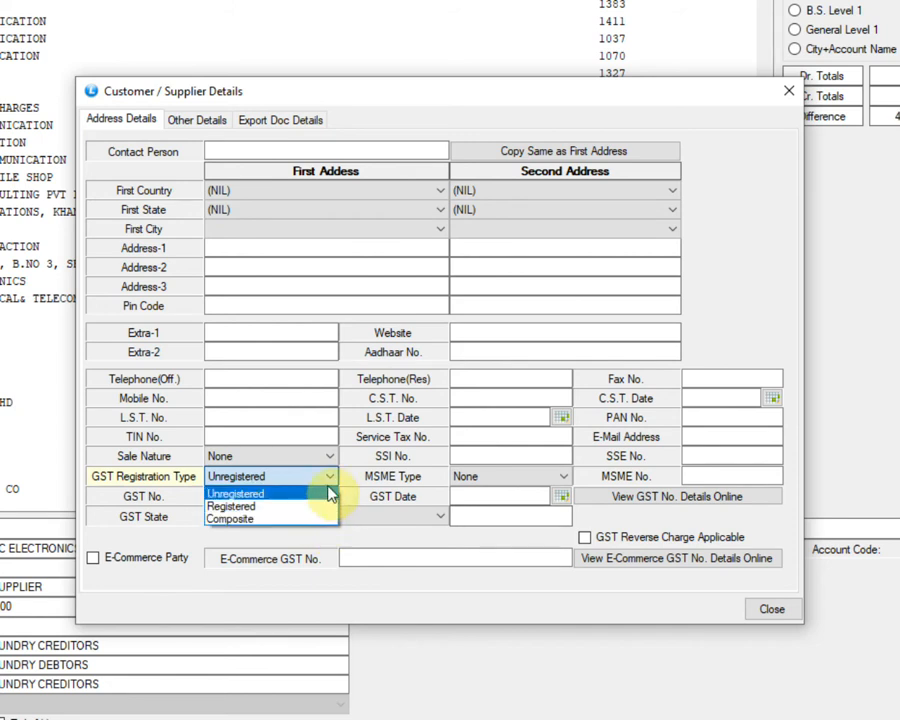
pyautogui.click(330, 487)
pyautogui.click(226, 494)
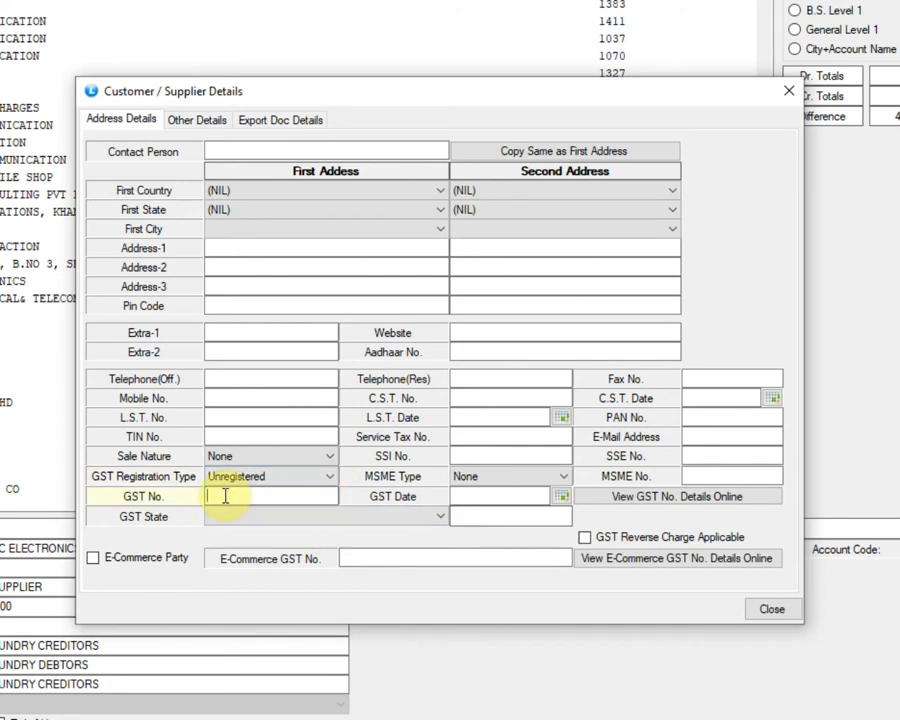
pyautogui.click(358, 516)
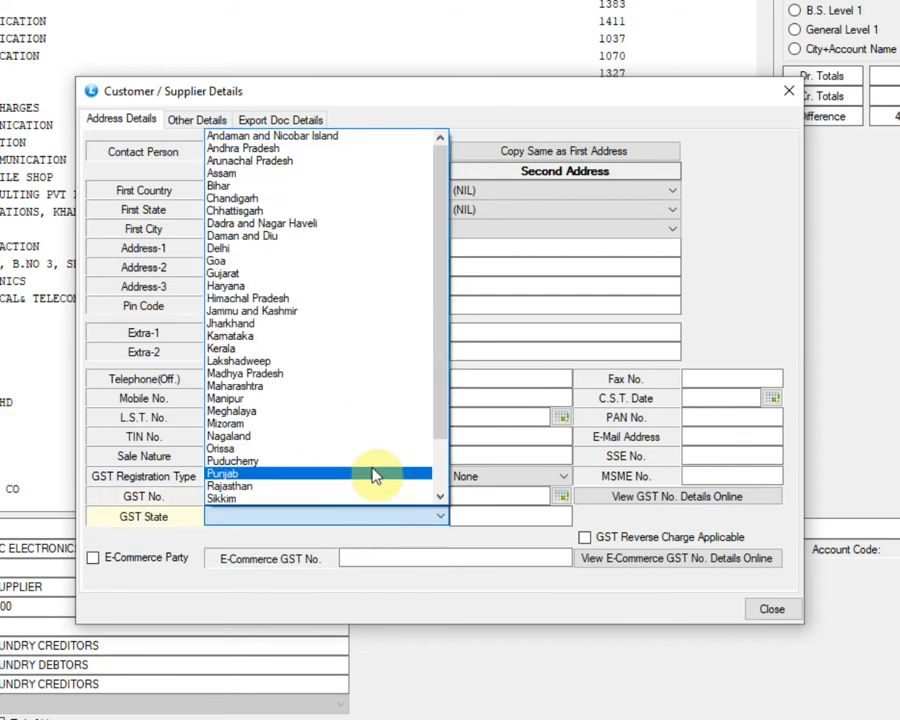
pyautogui.scroll(-2, 370, 474)
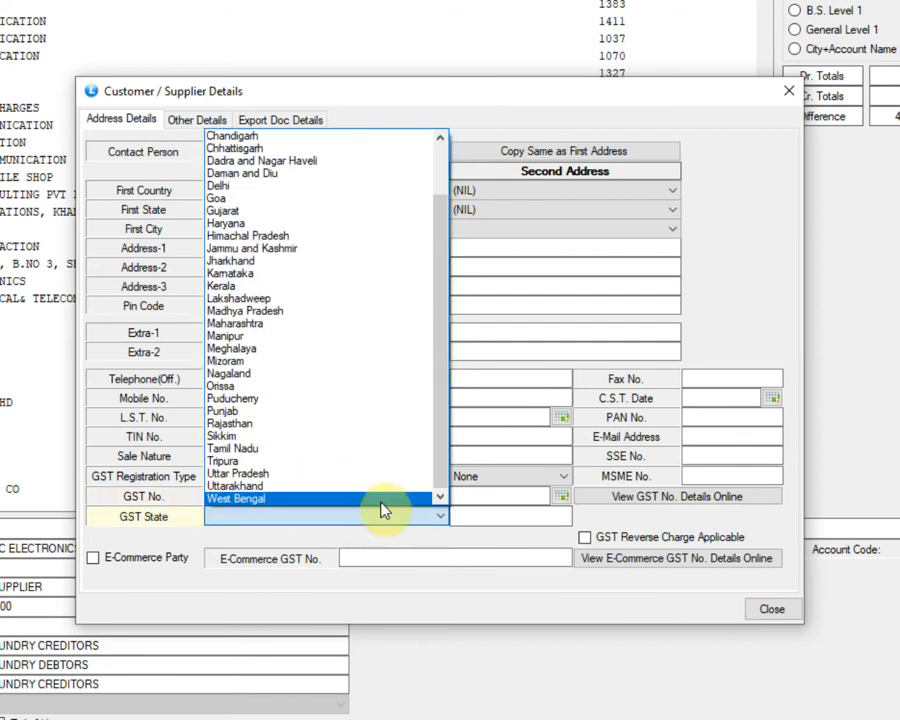
pyautogui.scroll(2, 382, 508)
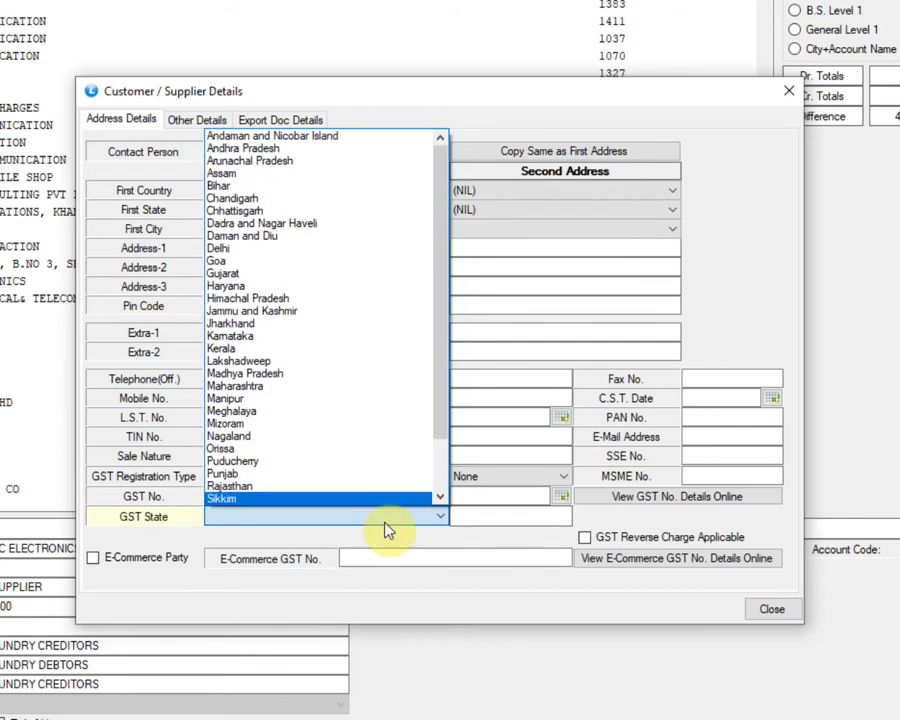
pyautogui.click(388, 529)
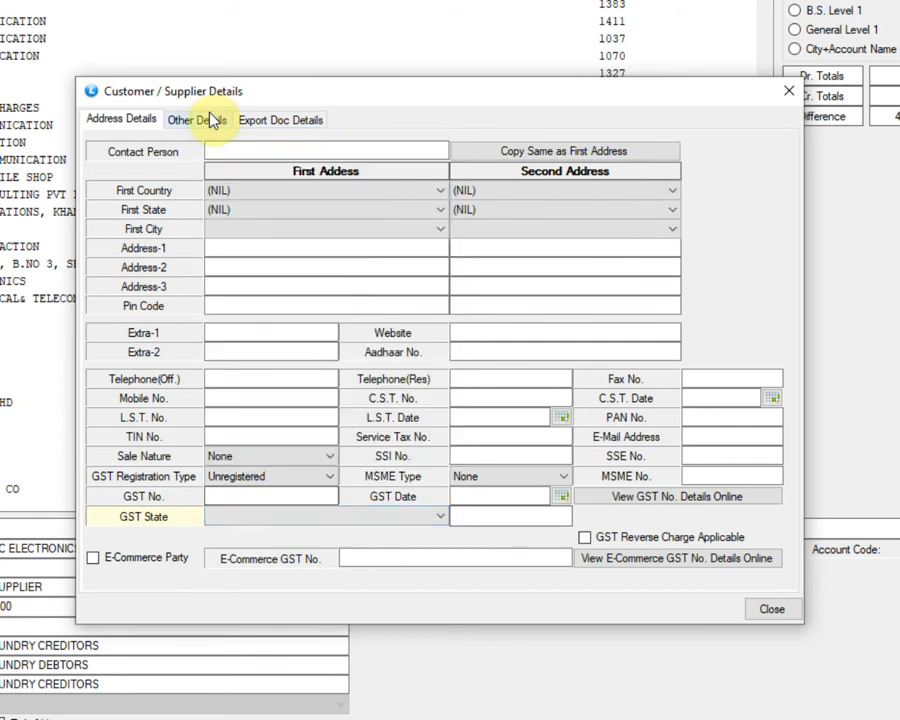
# Step: Review the supplier's bank detail lines among the other details, then close the Customer / Supplier Details
pyautogui.click(212, 118)
pyautogui.click(252, 170)
pyautogui.click(251, 187)
pyautogui.click(251, 204)
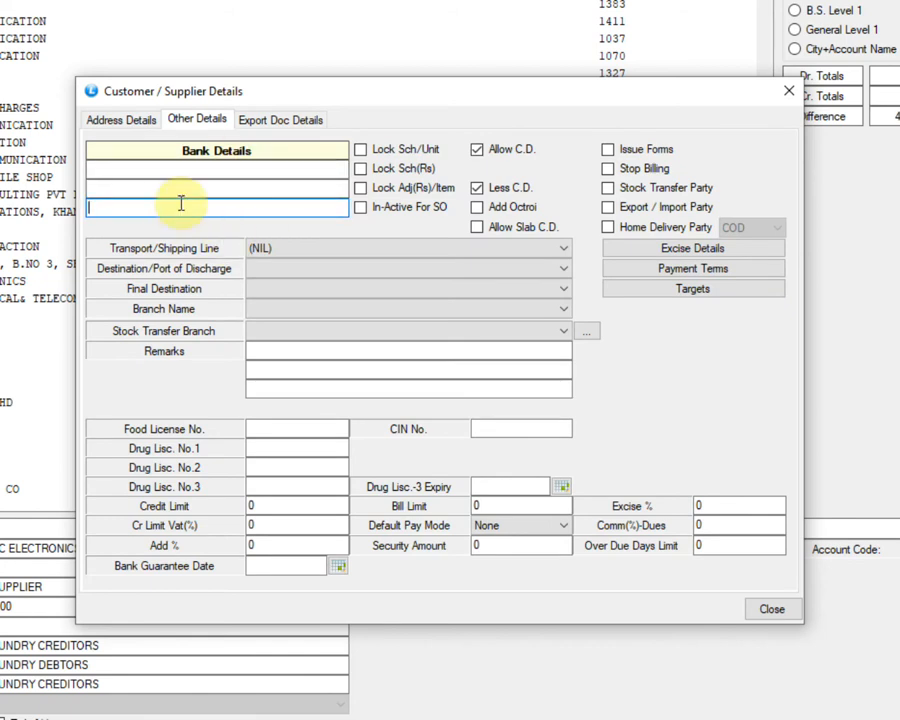
pyautogui.click(122, 120)
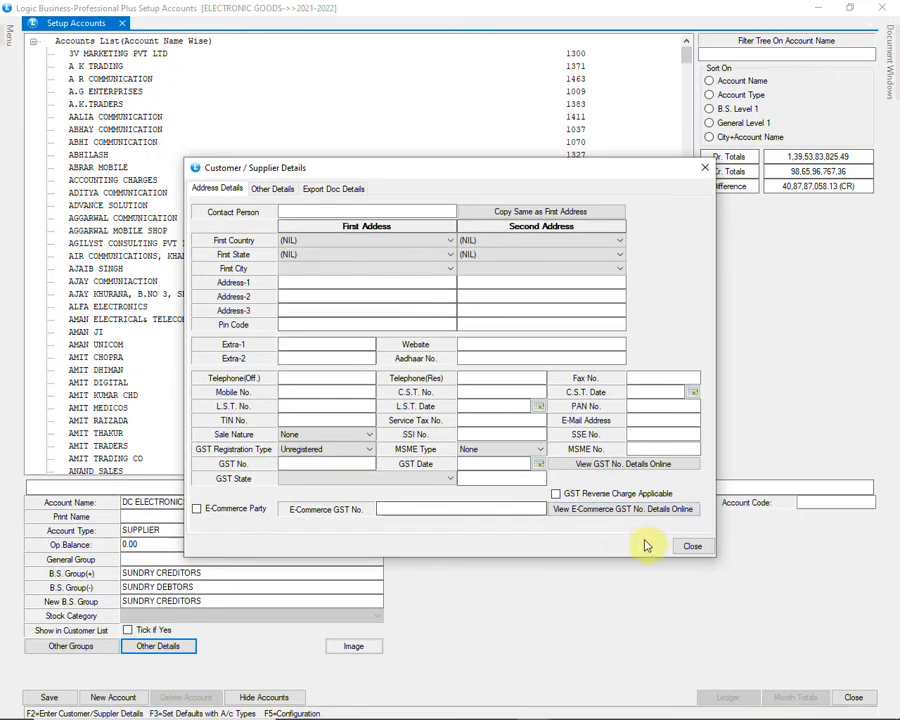
pyautogui.click(692, 548)
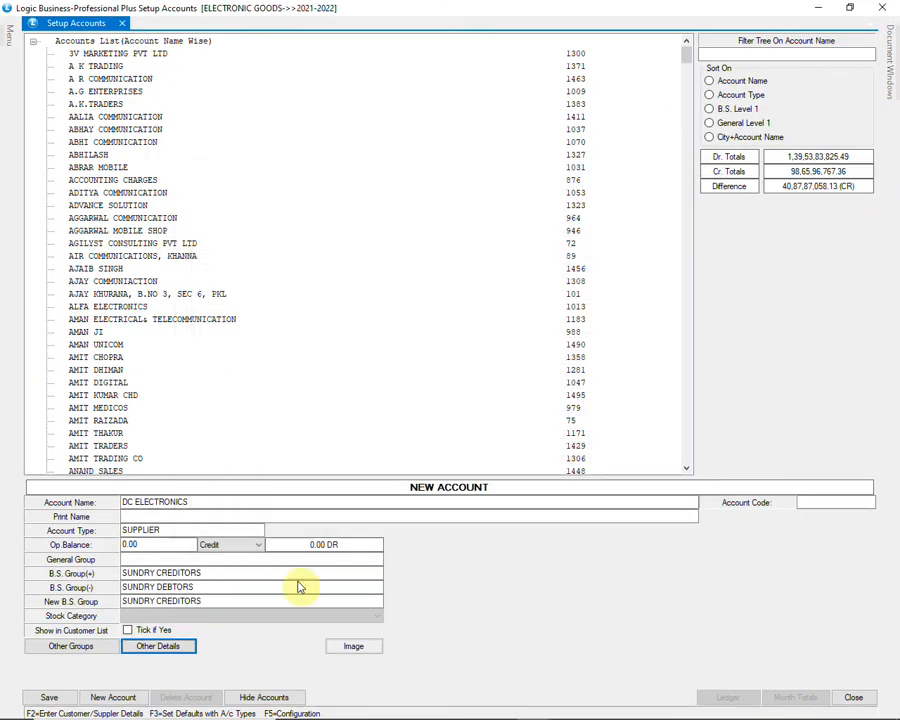
# Step: Save the new DC ELECTRONICS supplier account to disk and close the account setup
pyautogui.click(37, 700)
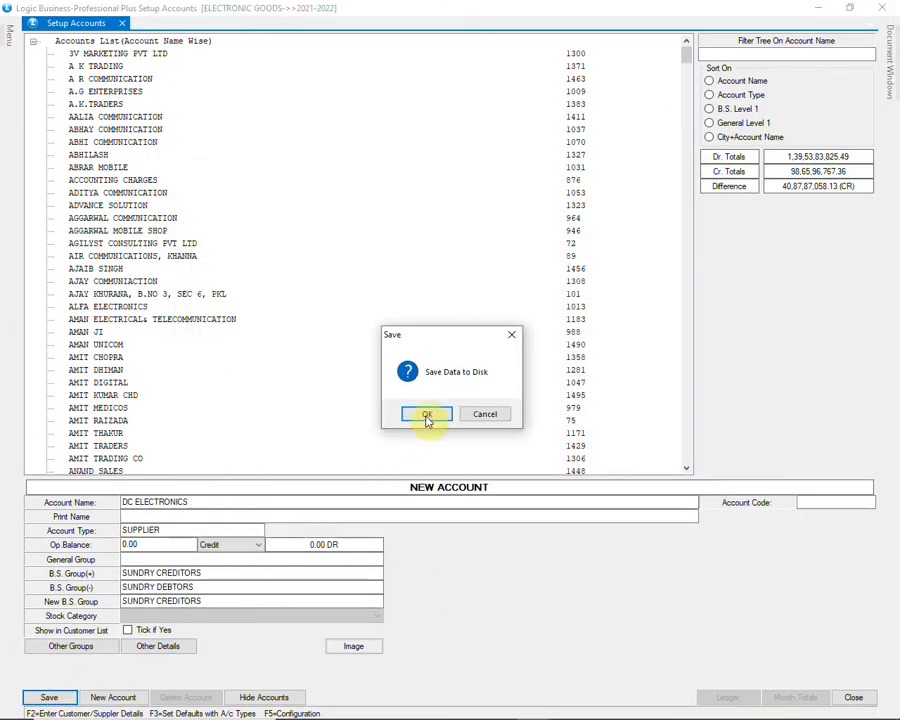
pyautogui.click(427, 413)
pyautogui.click(883, 6)
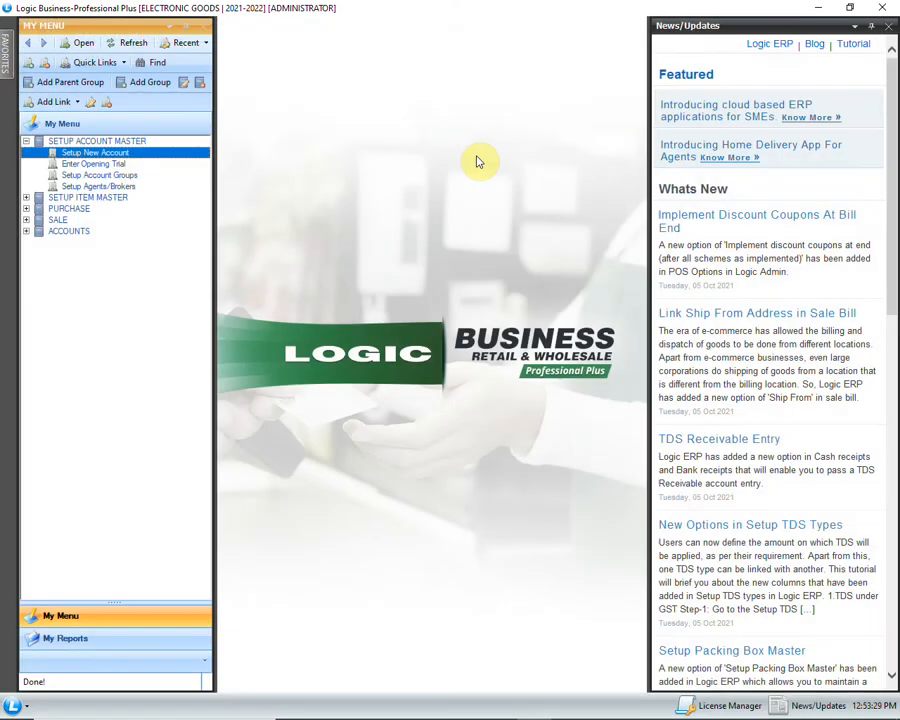
# Step: Open Setup Agents/Brokers and add the Date of Birth, Date of Joining, Date of Leaving and Phone No columns to its grid
pyautogui.click(141, 189)
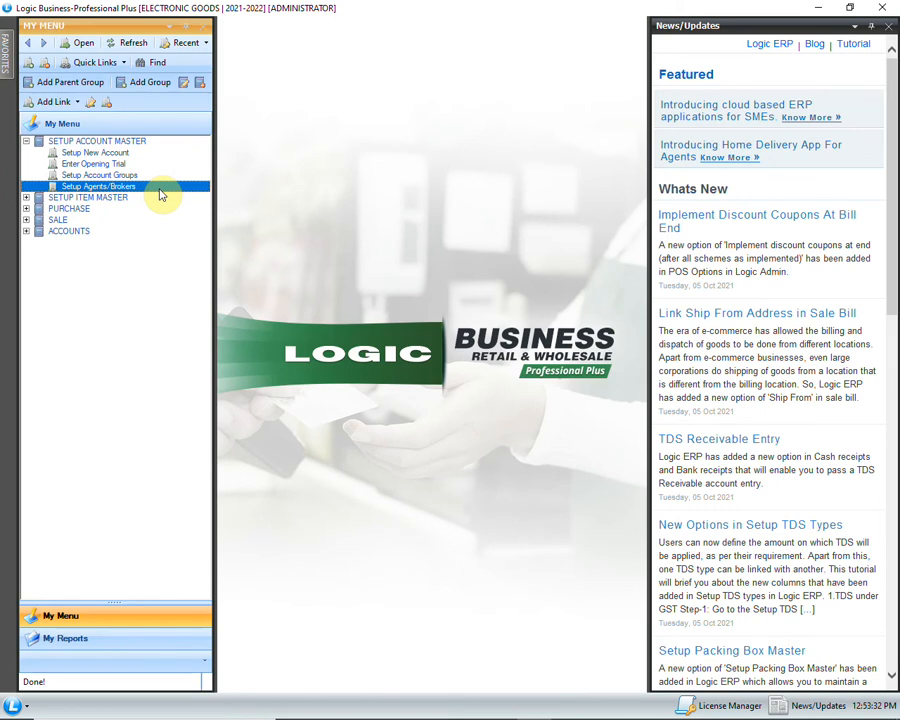
pyautogui.doubleClick(160, 195)
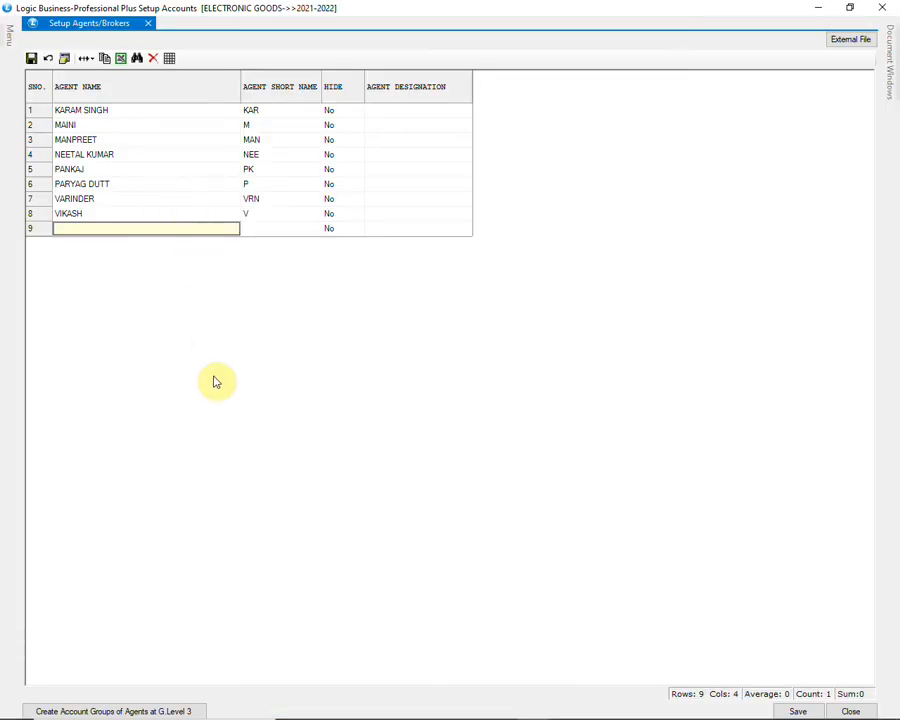
pyautogui.click(64, 58)
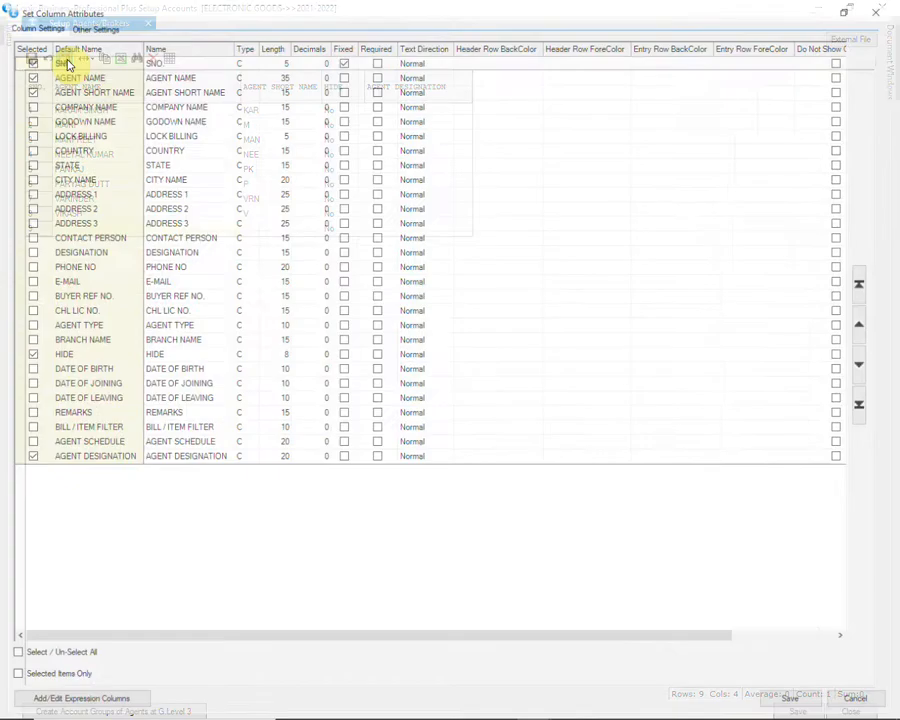
pyautogui.click(27, 369)
pyautogui.click(27, 384)
pyautogui.click(27, 398)
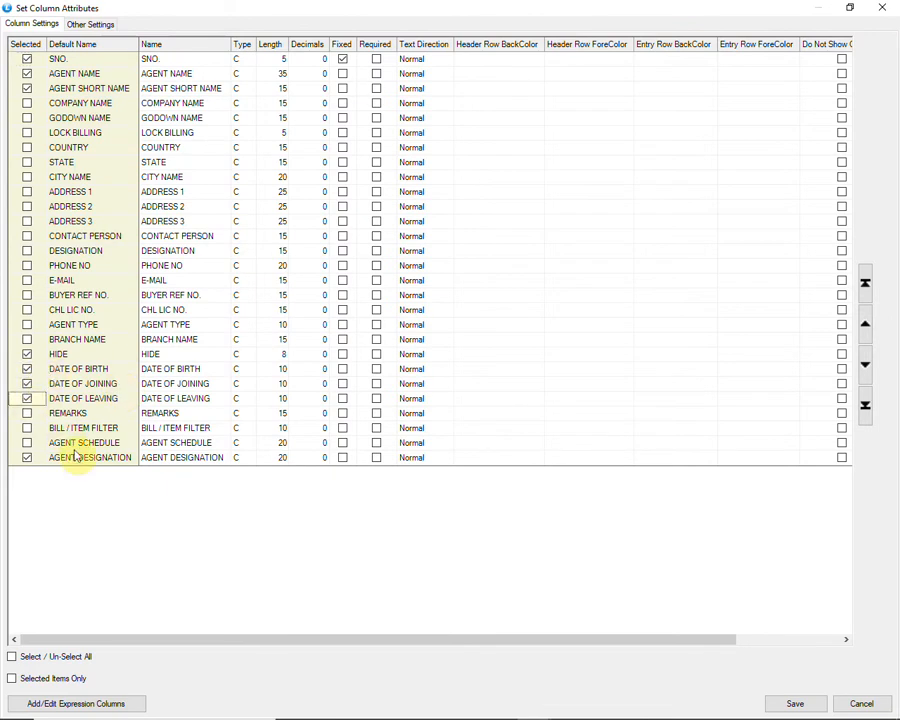
pyautogui.click(28, 266)
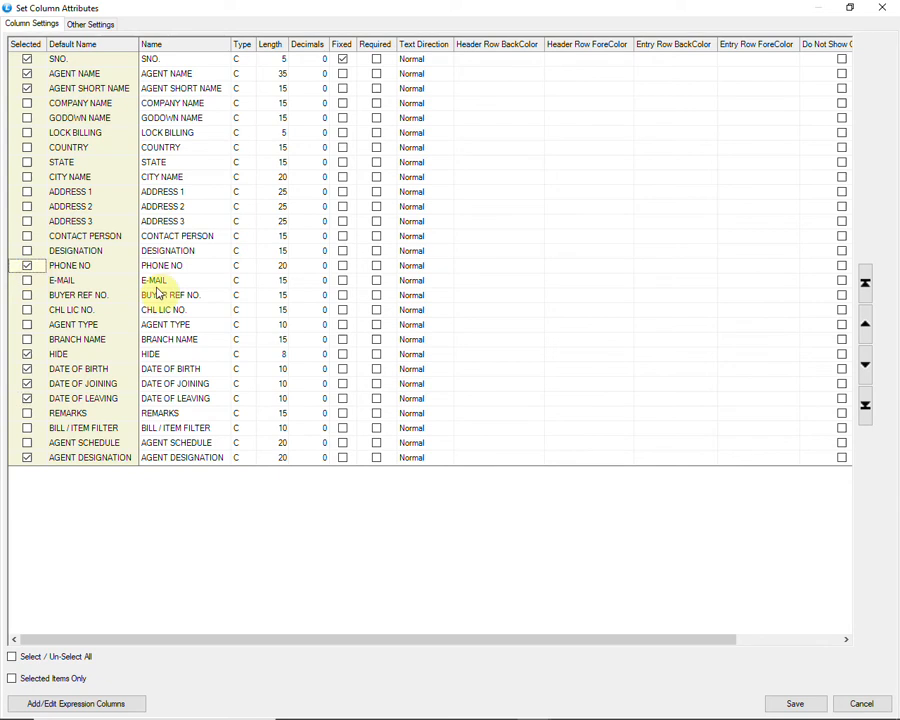
pyautogui.click(790, 703)
pyautogui.click(468, 420)
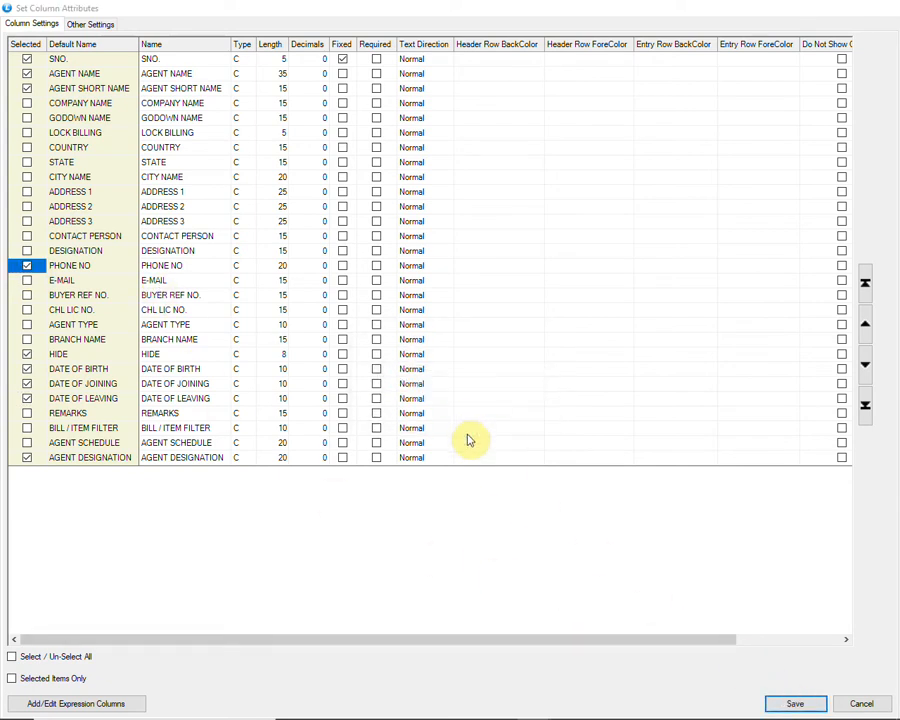
# Step: Add a new agent in the empty row with the agent's name and short name, leaving the remaining columns at their defaults
pyautogui.click(184, 230)
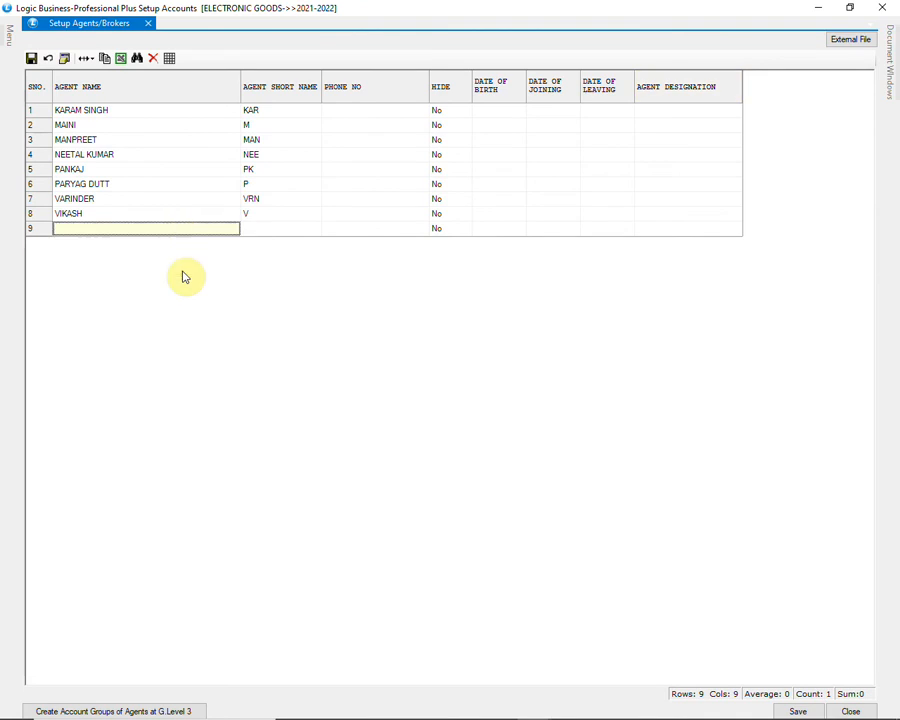
pyautogui.write('HE')
pyautogui.press('Return')
pyautogui.write('HM')
pyautogui.press('Return')
pyautogui.press('Return')
pyautogui.press('Return')
pyautogui.press('Return')
pyautogui.press('Return')
pyautogui.press('Return')
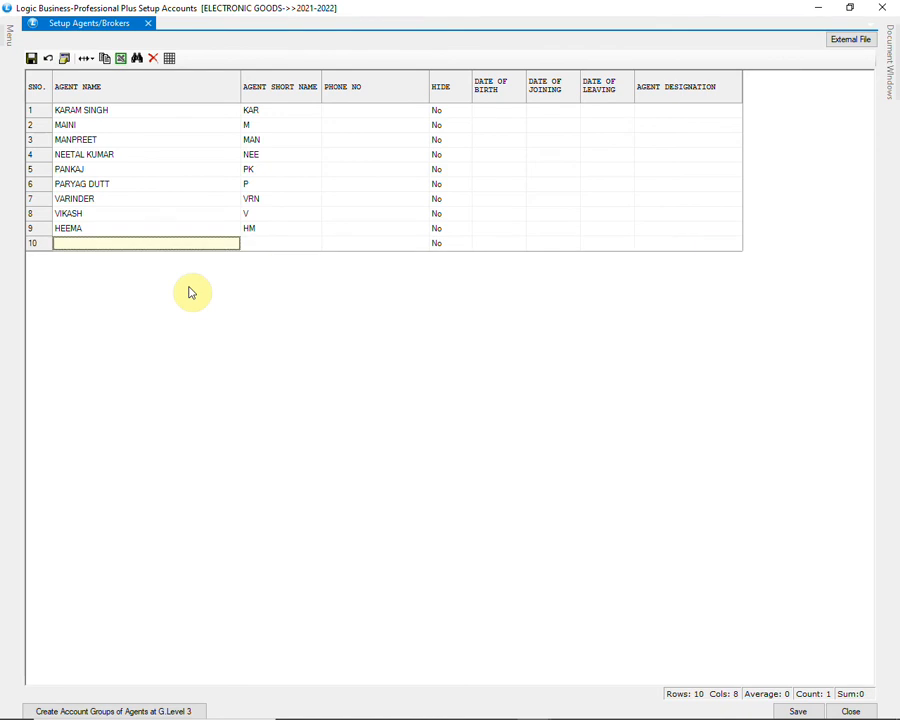
# Step: Save the agents list to disk and close Setup Agents/Brokers
pyautogui.click(792, 710)
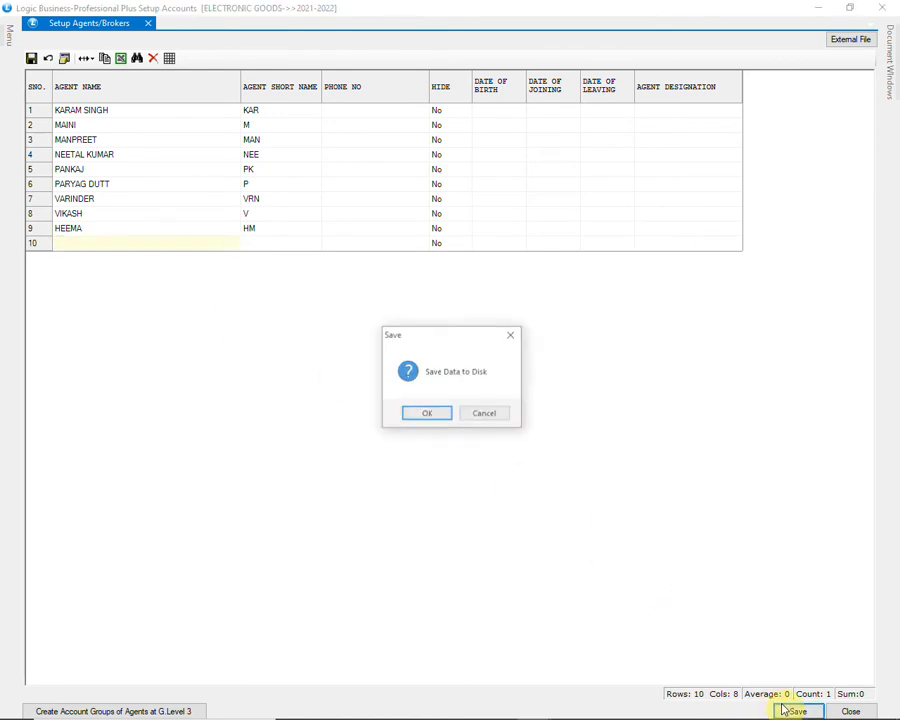
pyautogui.click(444, 414)
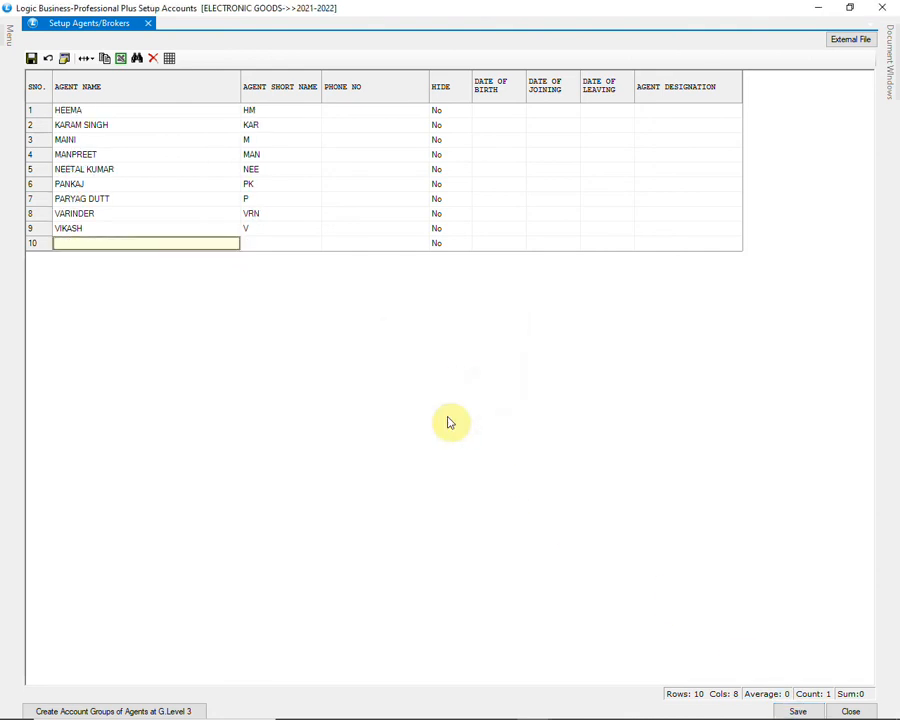
pyautogui.click(880, 7)
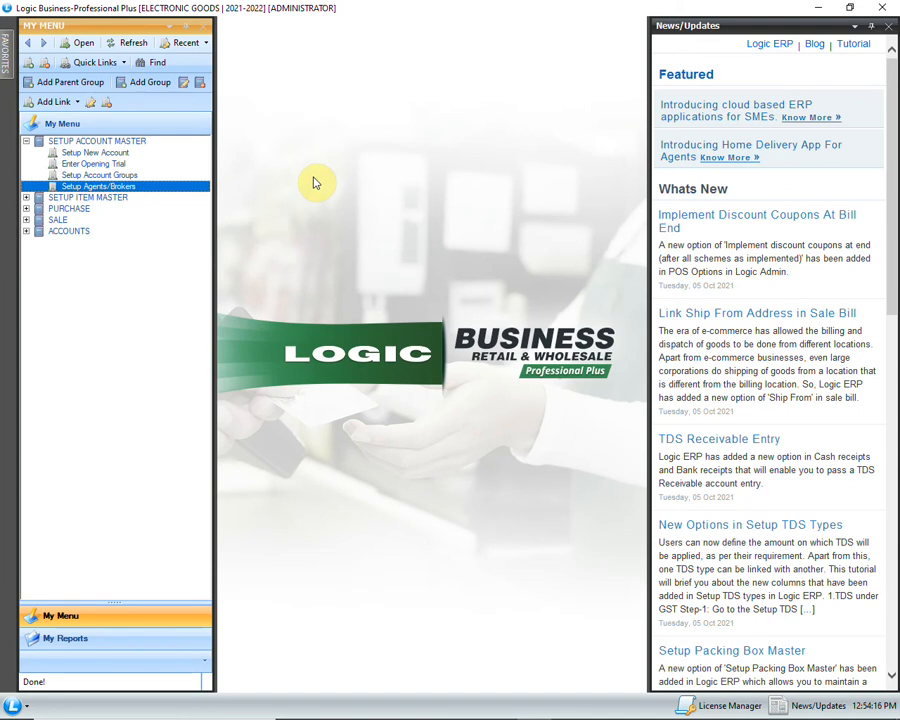
# Step: Open Setup Company from the item master and add the company LG with short name LG
pyautogui.click(26, 197)
pyautogui.doubleClick(88, 220)
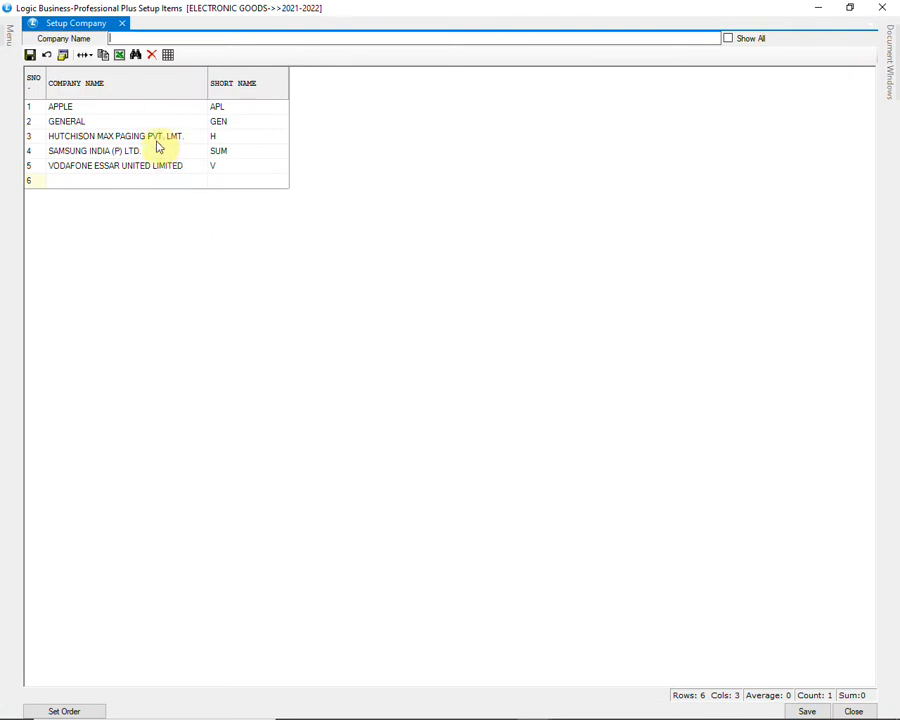
pyautogui.click(166, 182)
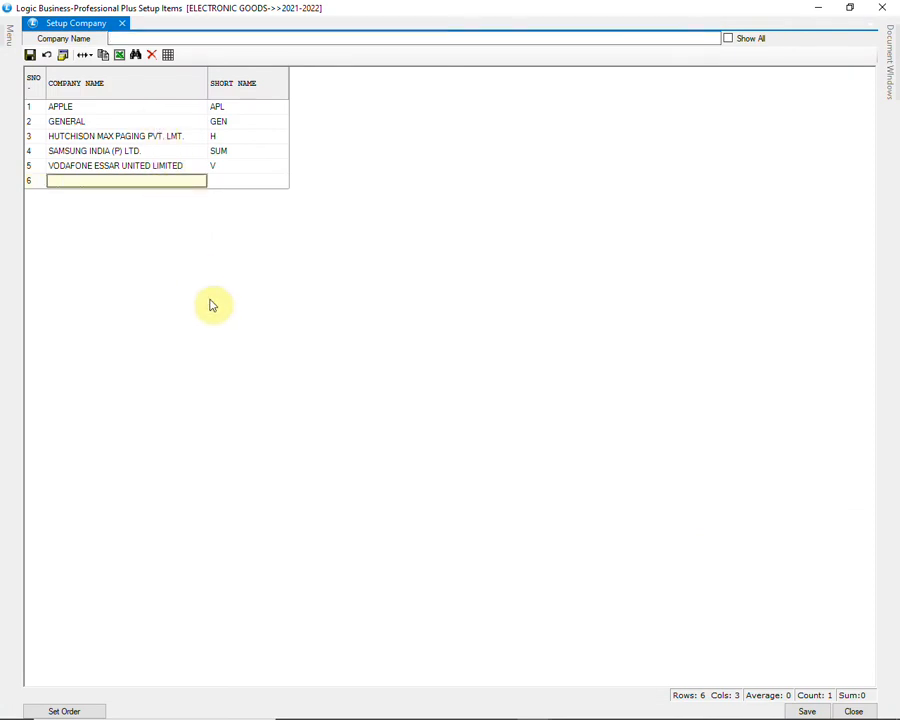
pyautogui.write('LG')
pyautogui.press('Tab')
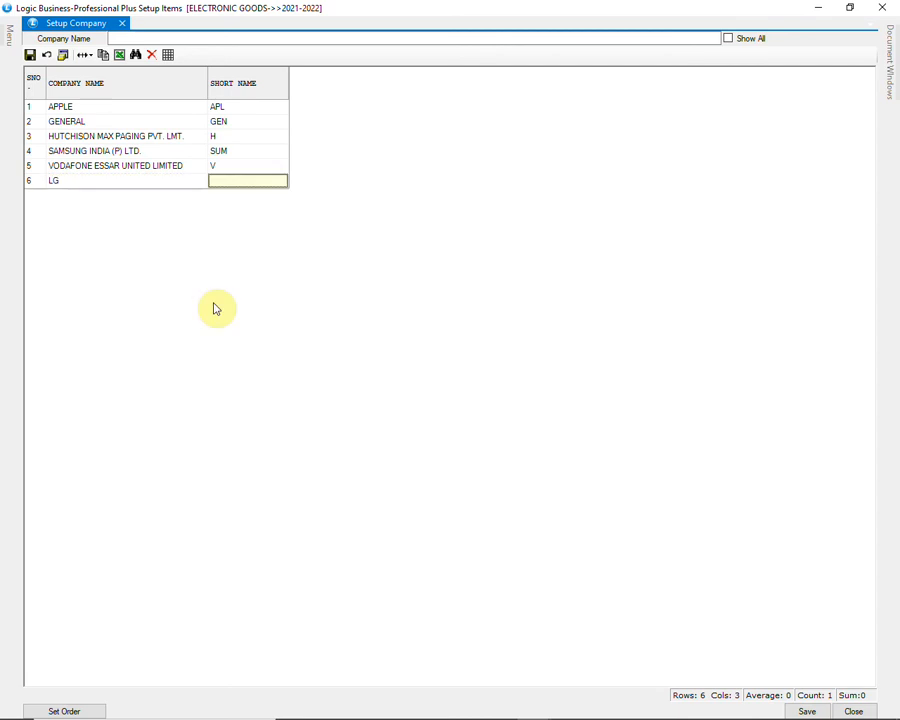
pyautogui.write('LG')
pyautogui.press('Return')
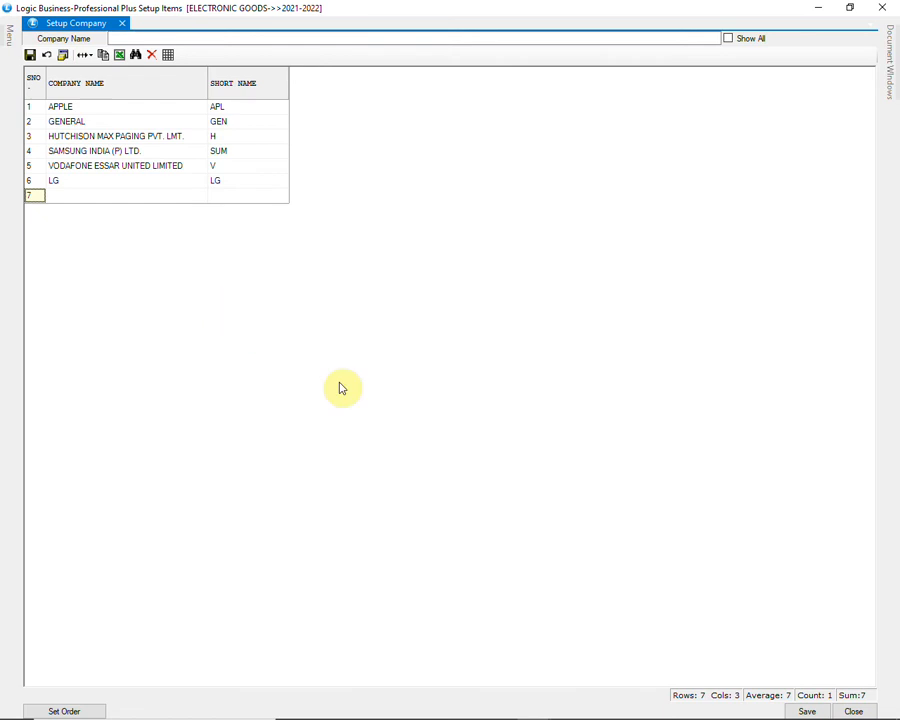
# Step: Save the company list to disk and close Setup Company
pyautogui.click(806, 710)
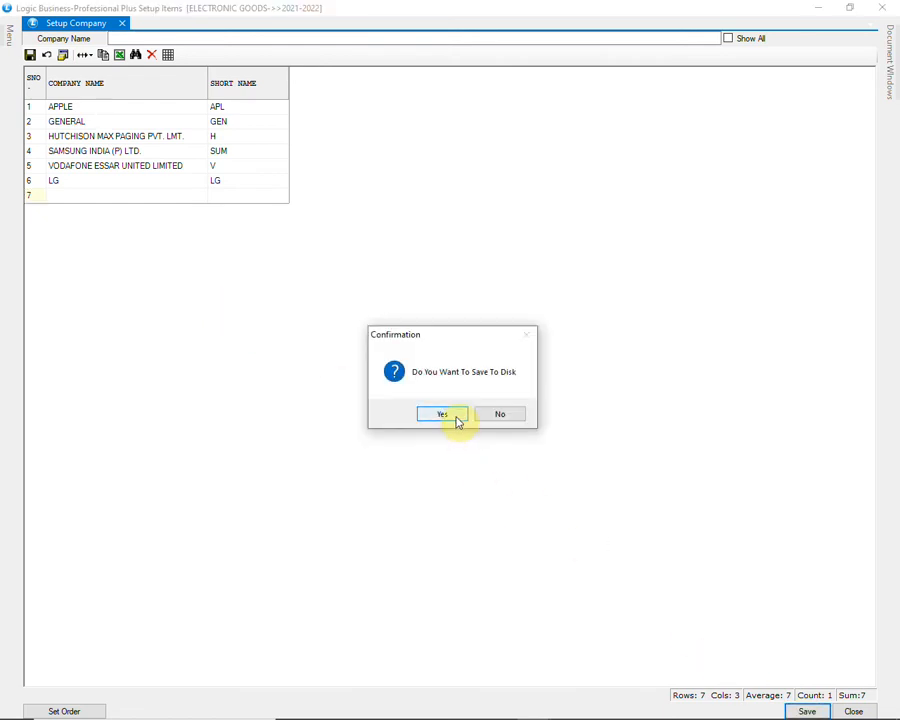
pyautogui.click(456, 421)
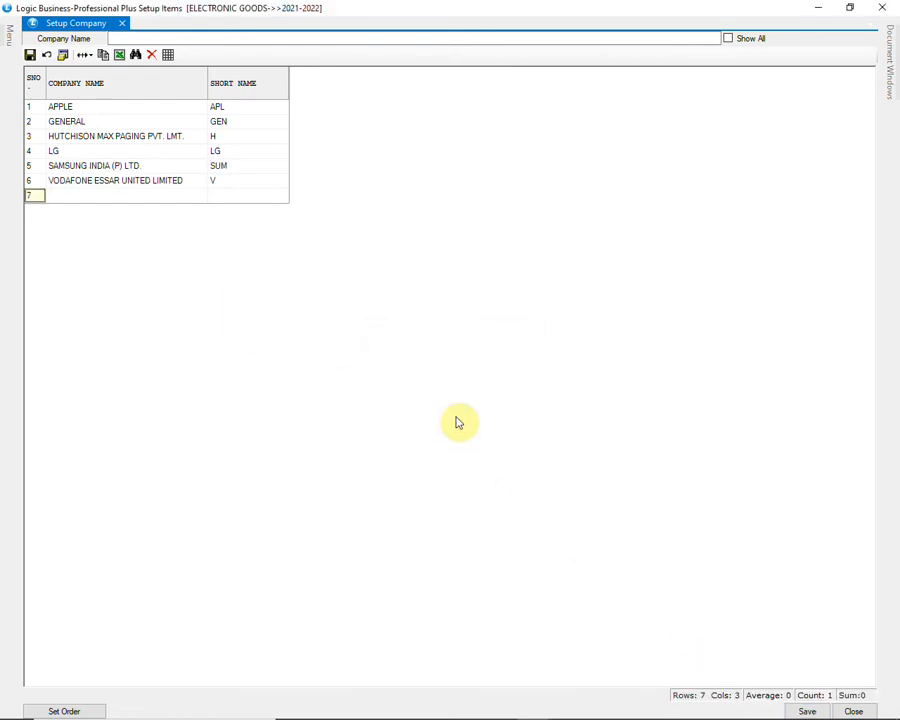
pyautogui.click(880, 7)
# Step: Open Setup Godown from the item master and list all existing godown records
pyautogui.click(131, 255)
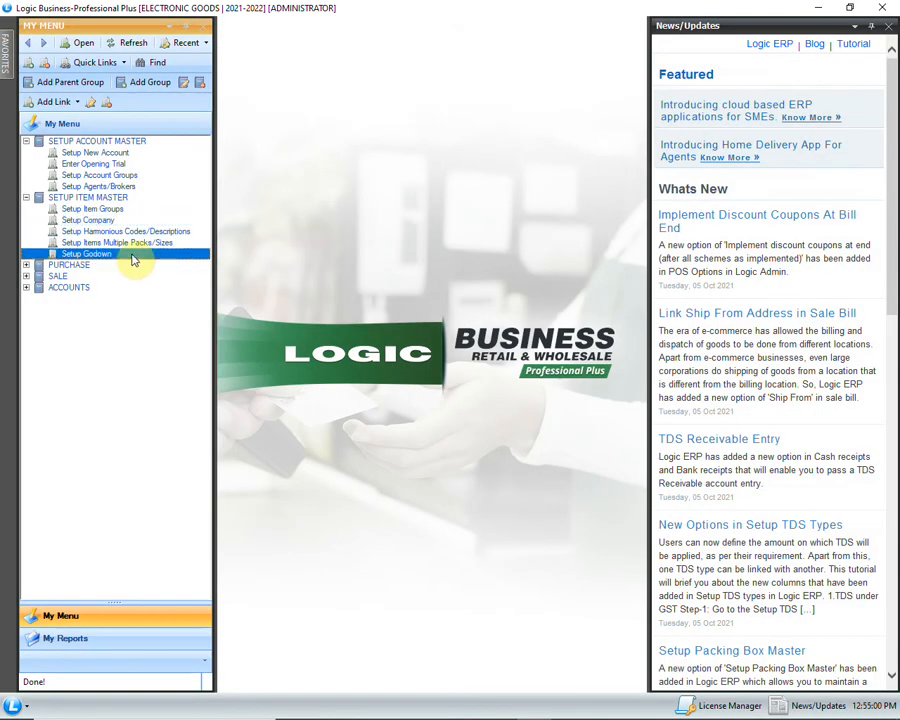
pyautogui.doubleClick(133, 257)
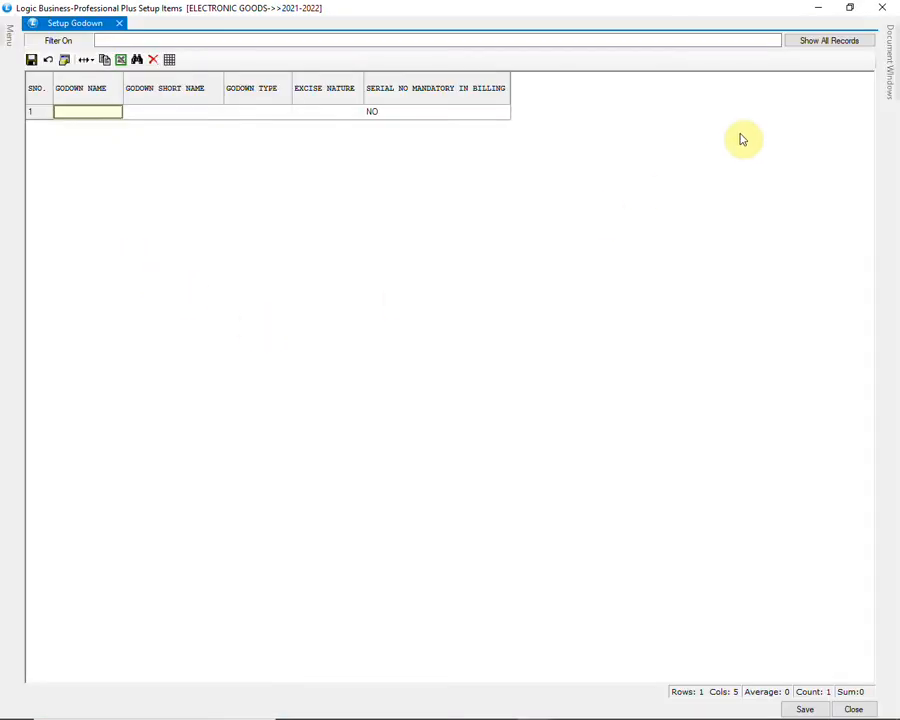
pyautogui.click(801, 39)
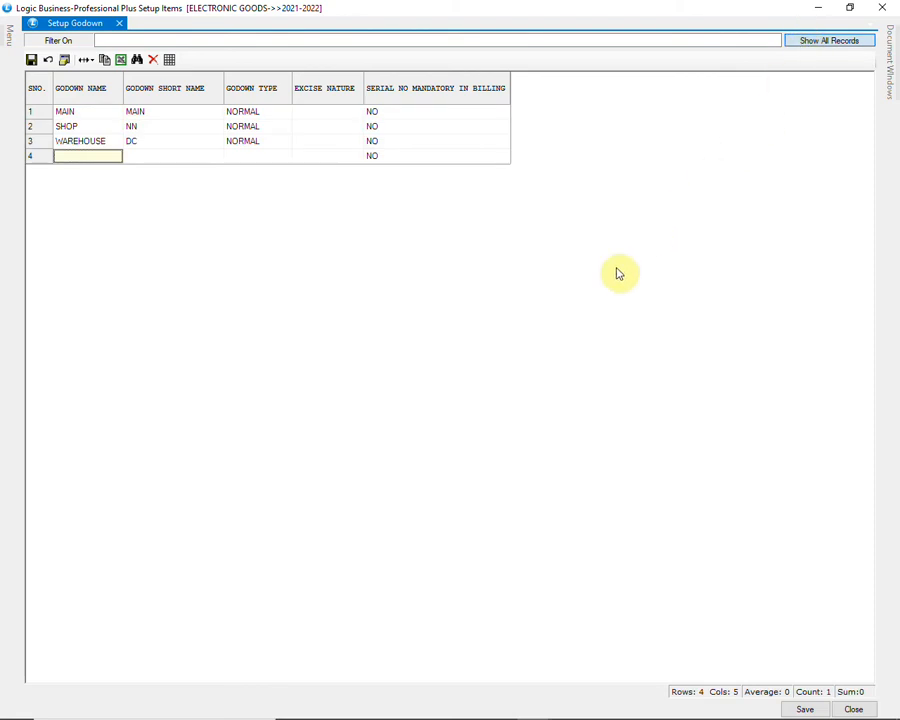
# Step: Add the godown SHOP2 with short name SH2 and type NORMAL, and save it before closing Setup Godown
pyautogui.write('SHOP2')
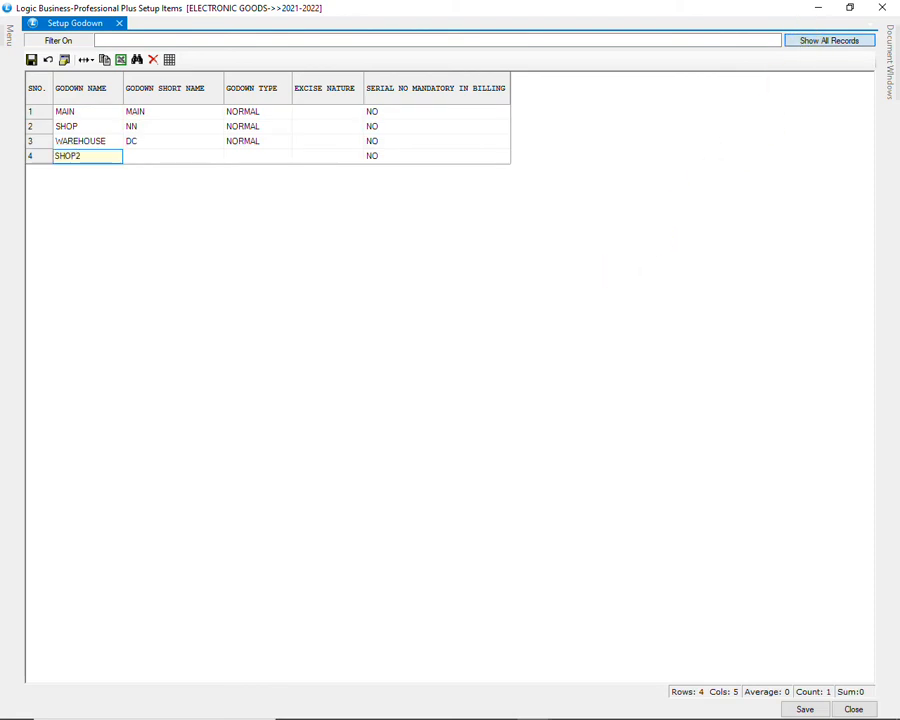
pyautogui.press('Return')
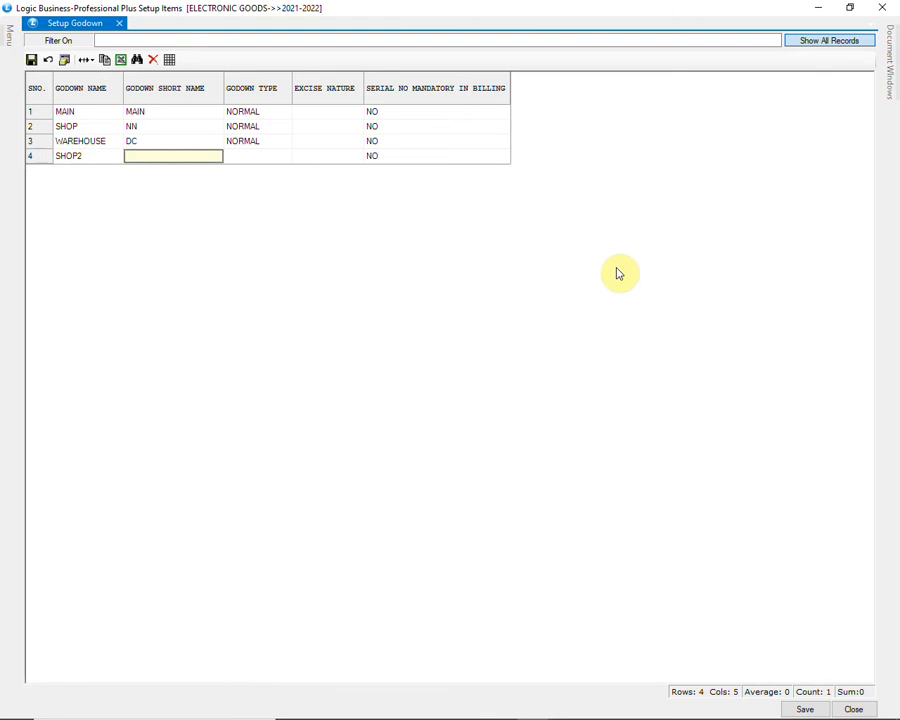
pyautogui.write('SH2')
pyautogui.press('Return')
pyautogui.press('space')
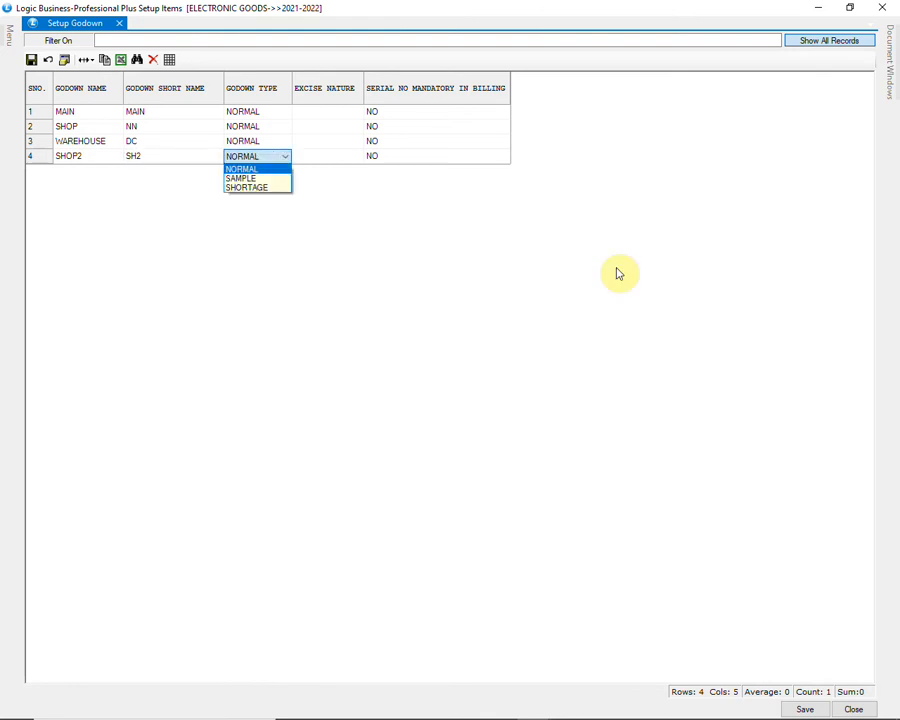
pyautogui.press('Return')
pyautogui.press('Return')
pyautogui.press('Return')
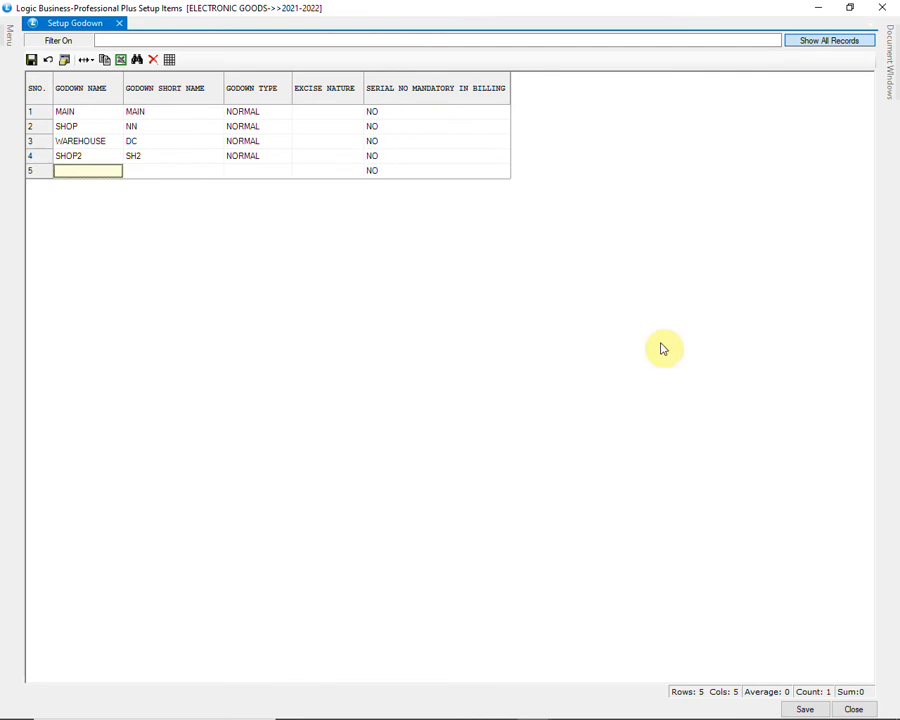
pyautogui.click(798, 706)
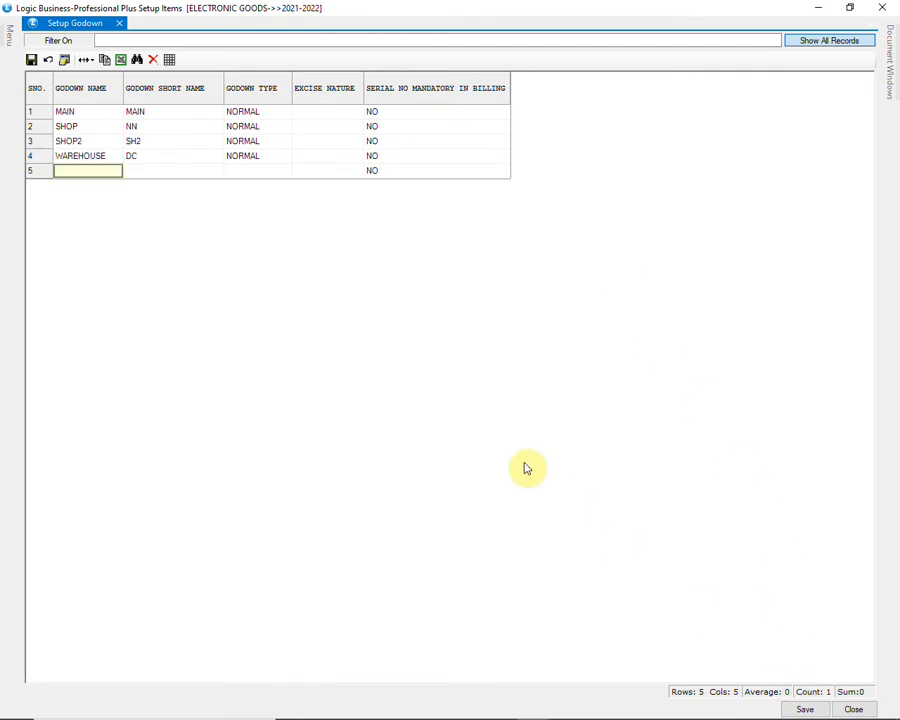
pyautogui.click(852, 709)
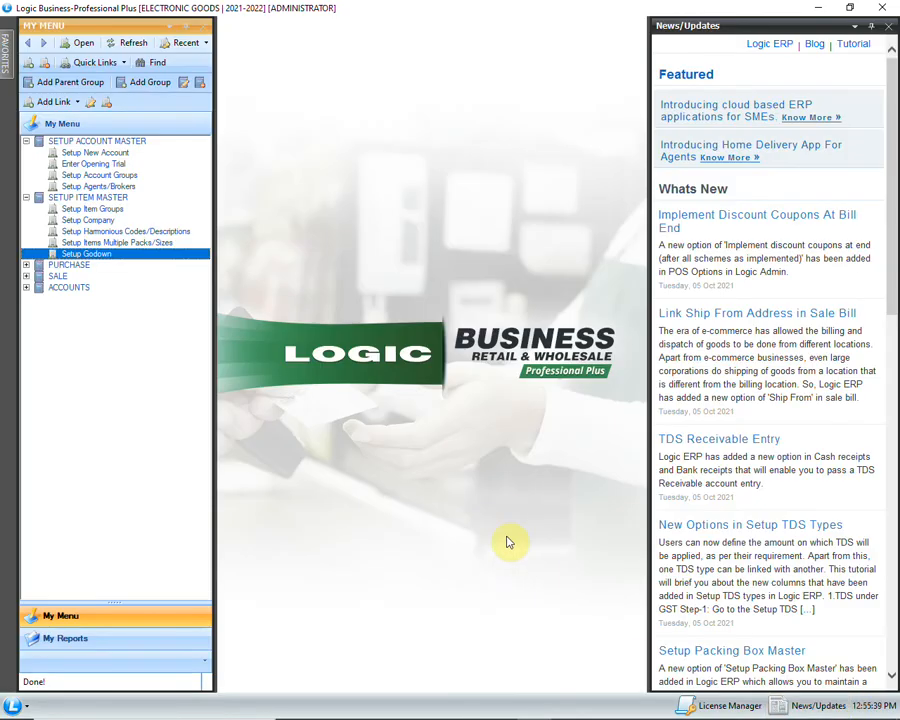
# Step: Open Setup Item Groups and load the groups of CATEGORIES under GROUP1 into the grid
pyautogui.click(148, 212)
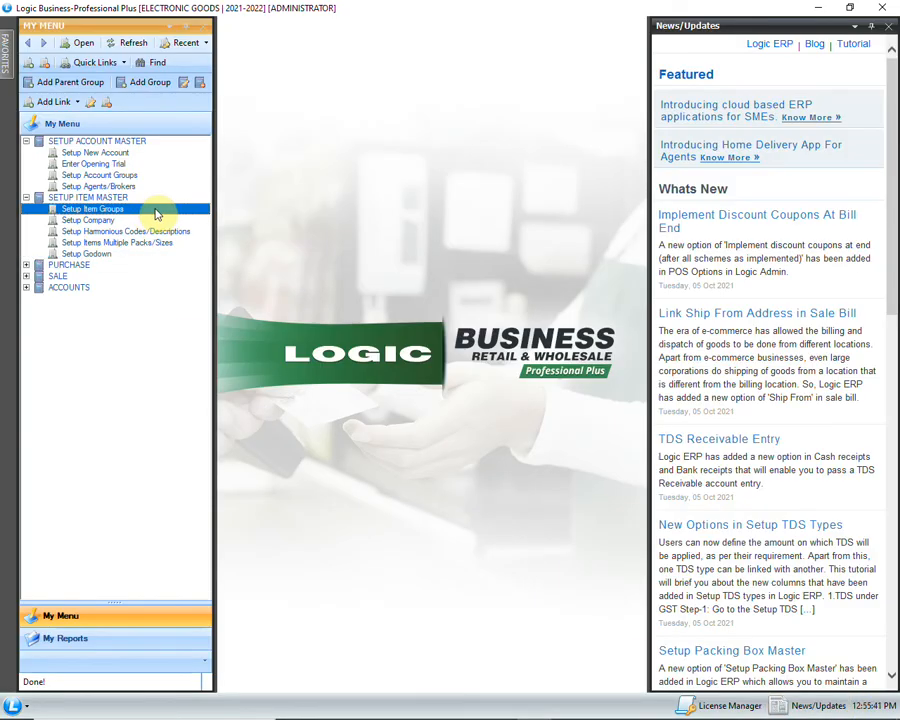
pyautogui.doubleClick(160, 214)
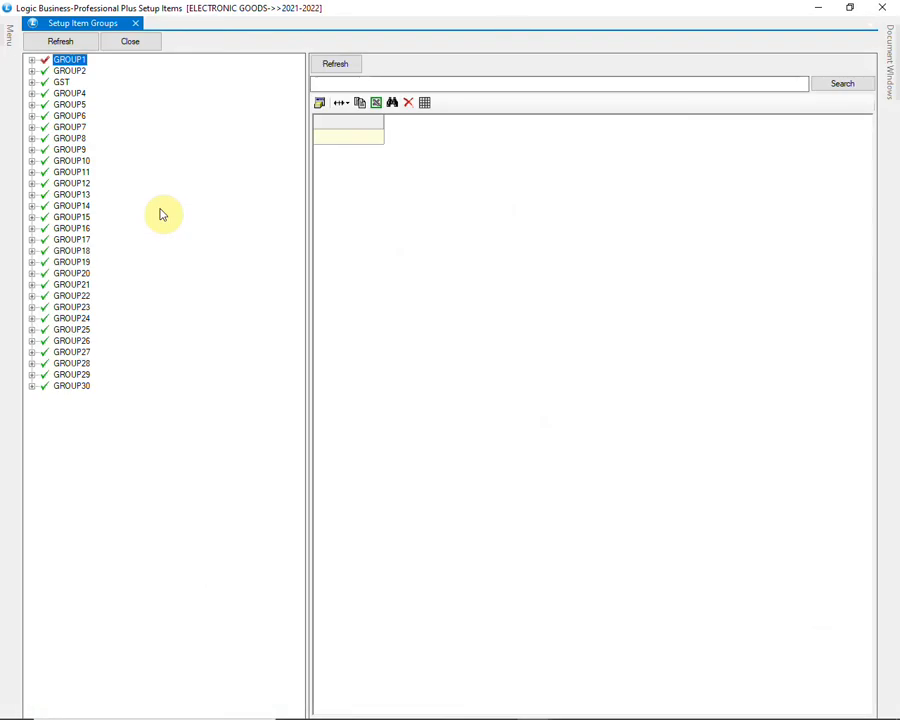
pyautogui.click(31, 61)
pyautogui.click(88, 71)
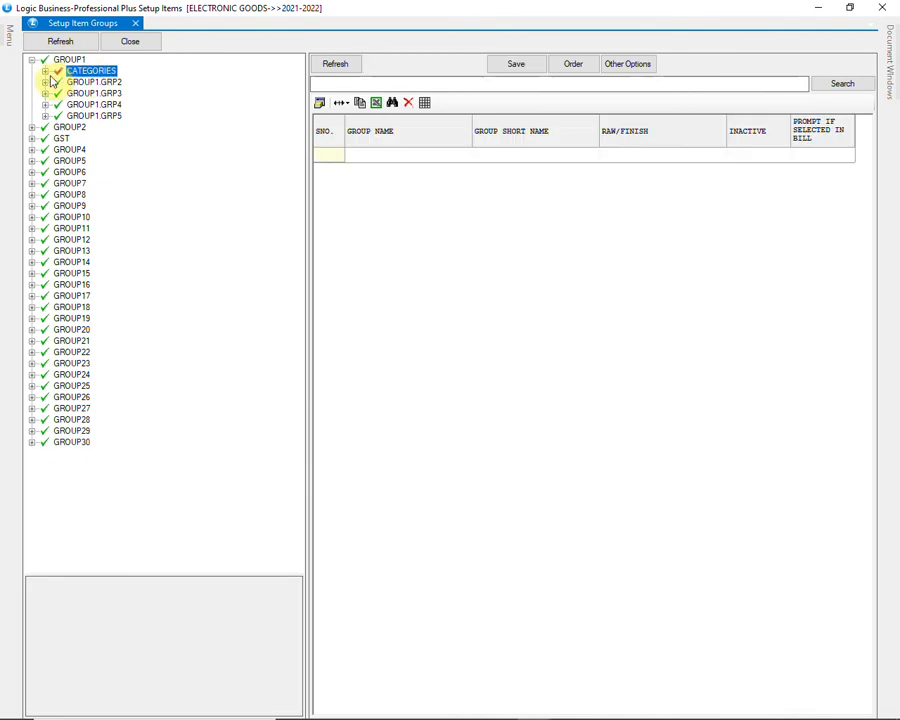
pyautogui.click(44, 71)
pyautogui.click(333, 64)
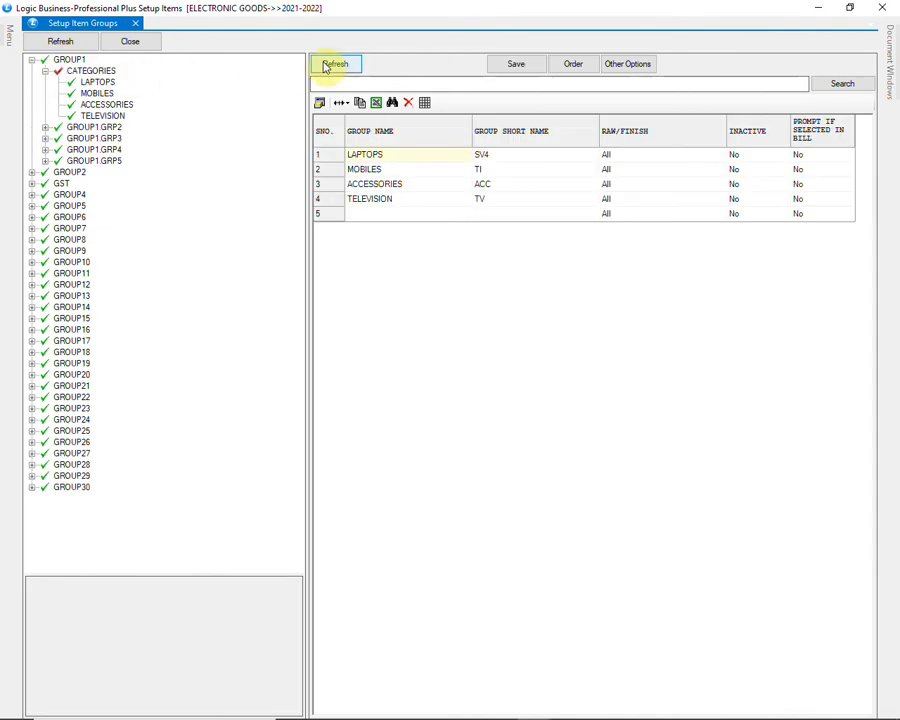
# Step: Add the item group WASHING MACHINE with short name WM in the empty row, leaving the remaining columns at their defaults
pyautogui.click(415, 216)
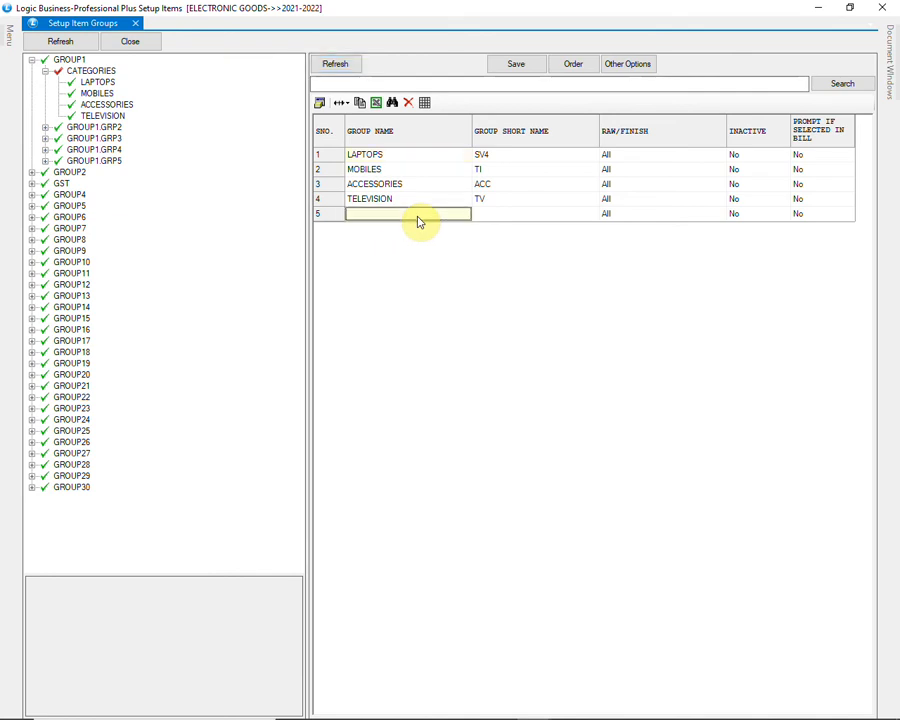
pyautogui.write('WASH')
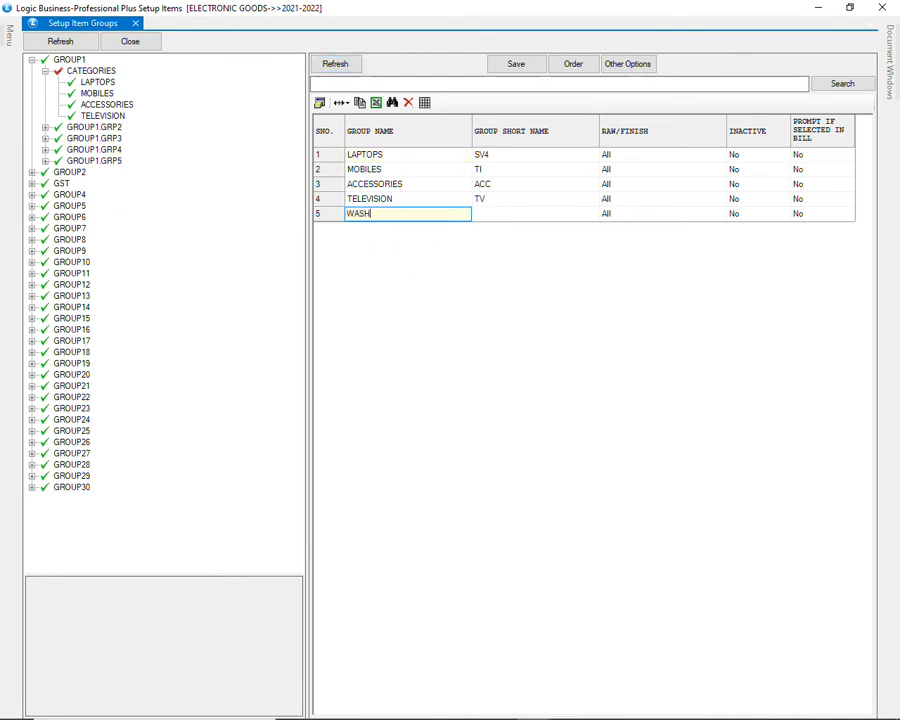
pyautogui.write('ING MACHINE')
pyautogui.press('Tab')
pyautogui.write('WM')
pyautogui.press('Tab')
pyautogui.press('Tab')
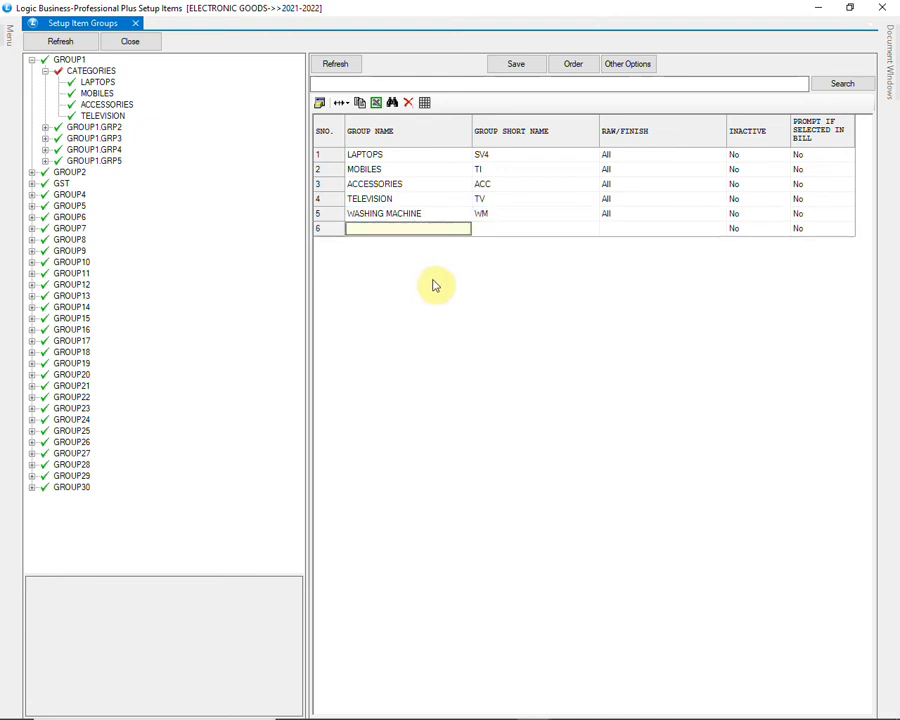
# Step: Save the CATEGORIES group list and confirm the save
pyautogui.click(518, 66)
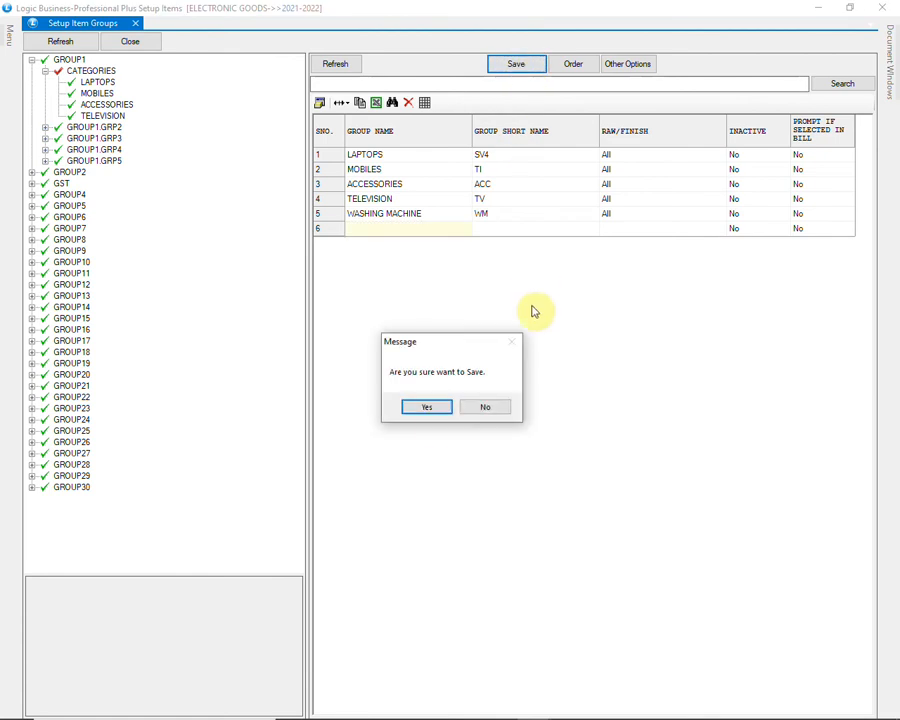
pyautogui.click(440, 408)
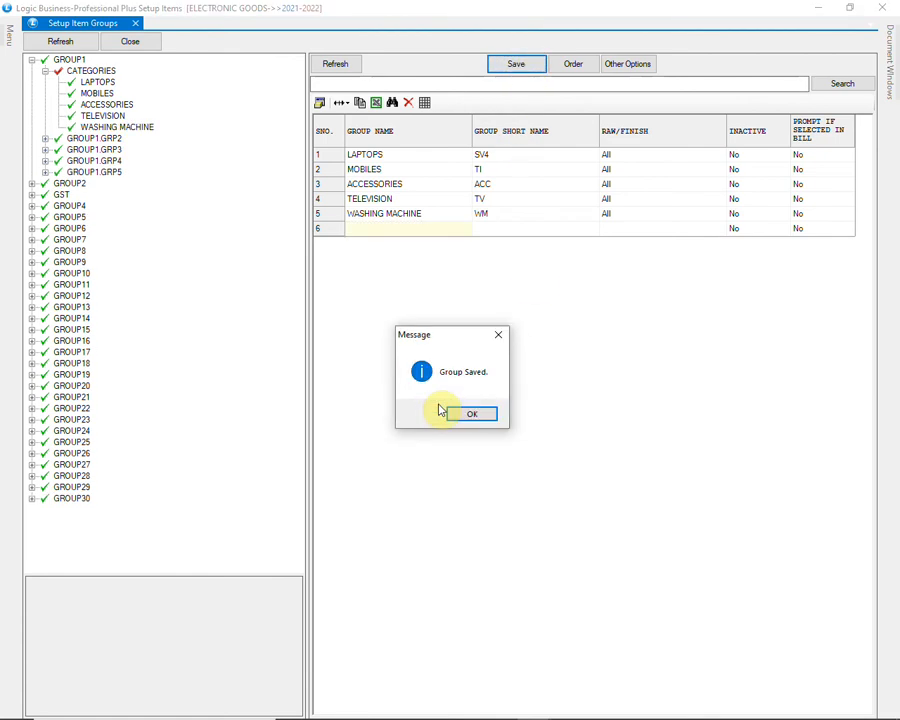
pyautogui.click(462, 415)
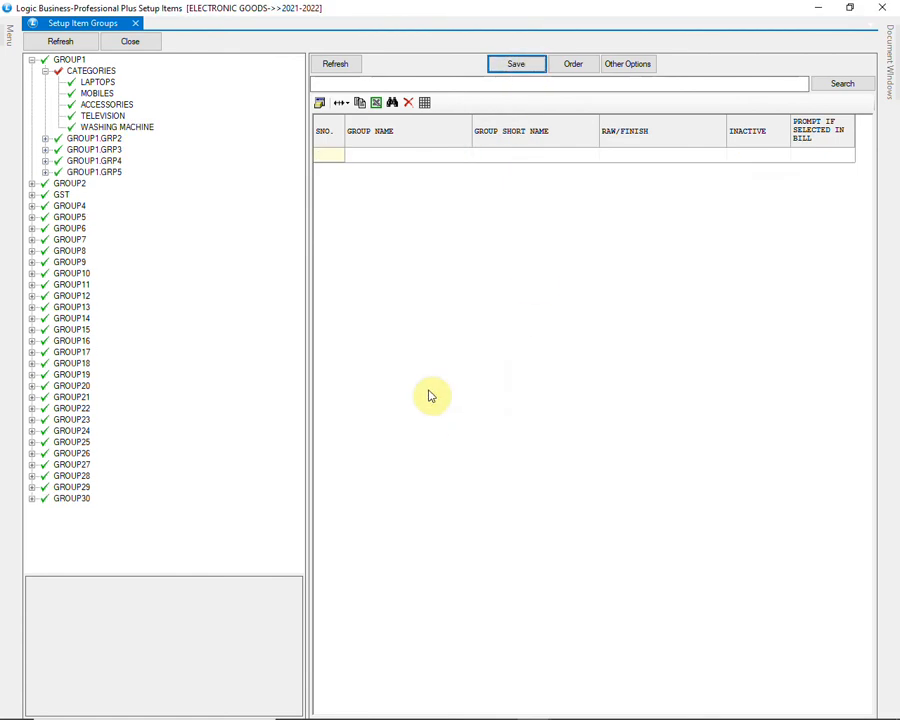
# Step: Examine the items allocated to the MOBILES and ACCESSORIES groups under CATEGORIES
pyautogui.click(97, 70)
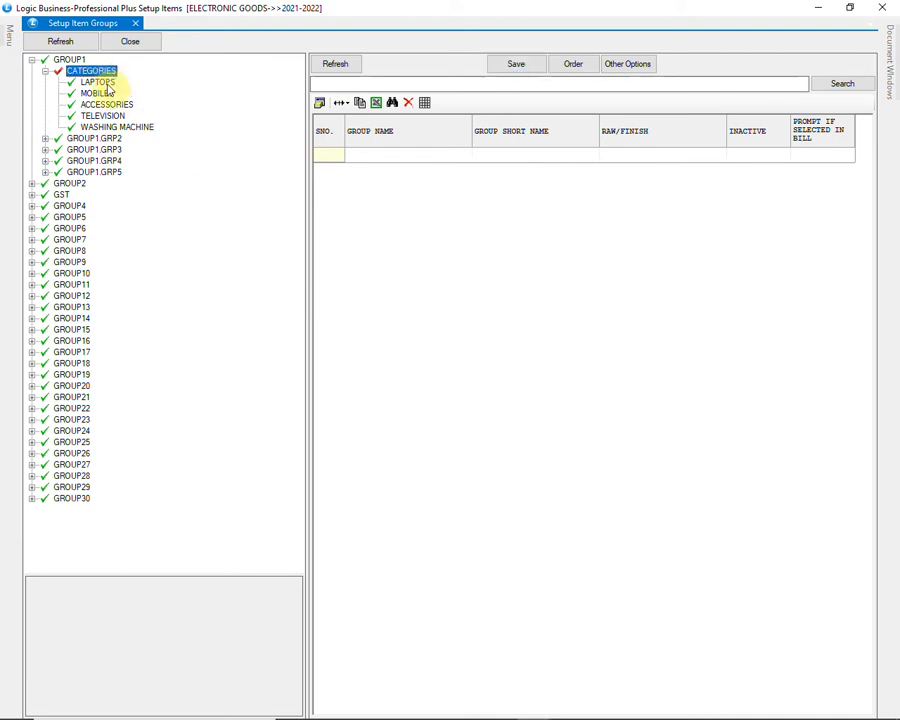
pyautogui.click(105, 93)
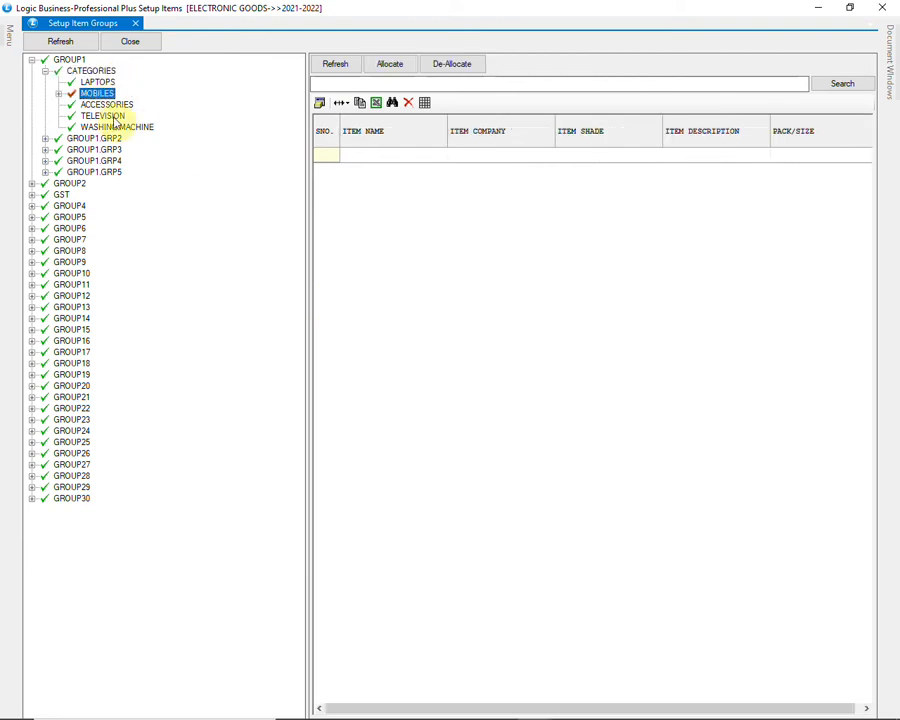
pyautogui.click(59, 93)
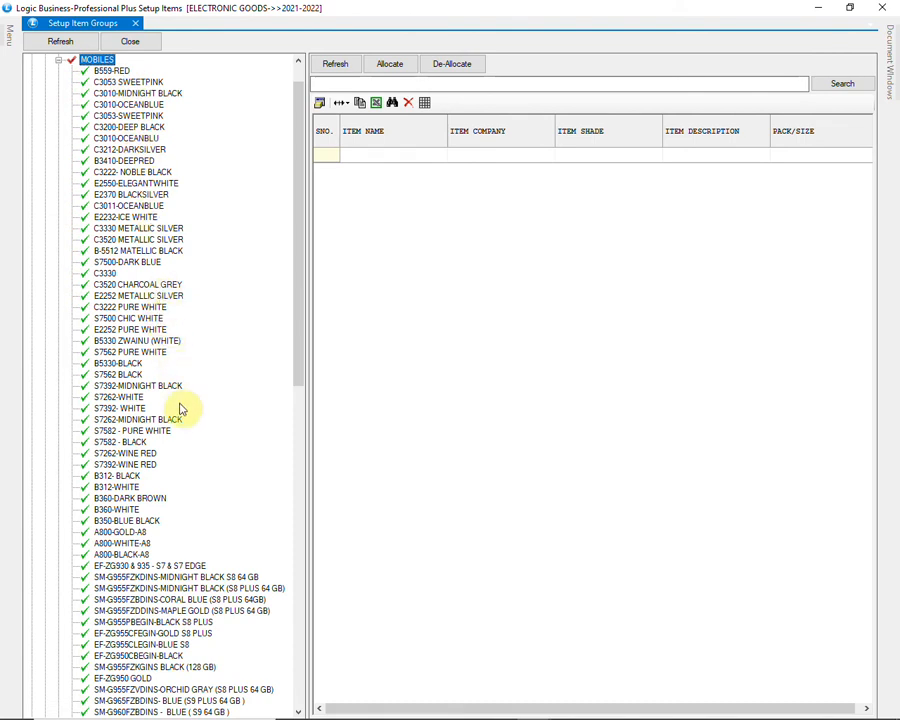
pyautogui.scroll(-2, 178, 406)
pyautogui.scroll(-7, 180, 408)
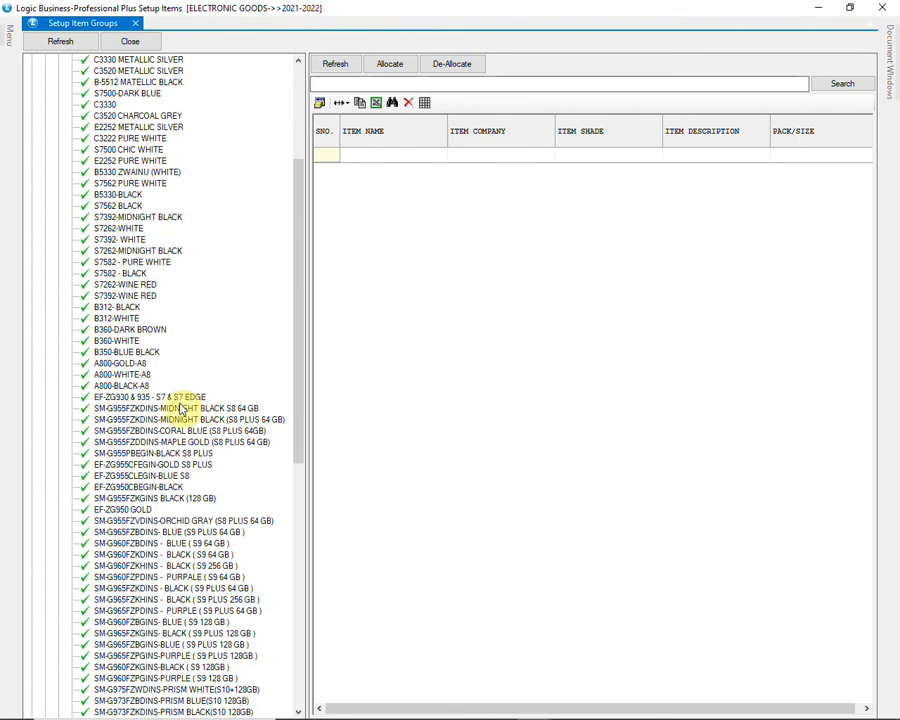
pyautogui.scroll(-3, 180, 408)
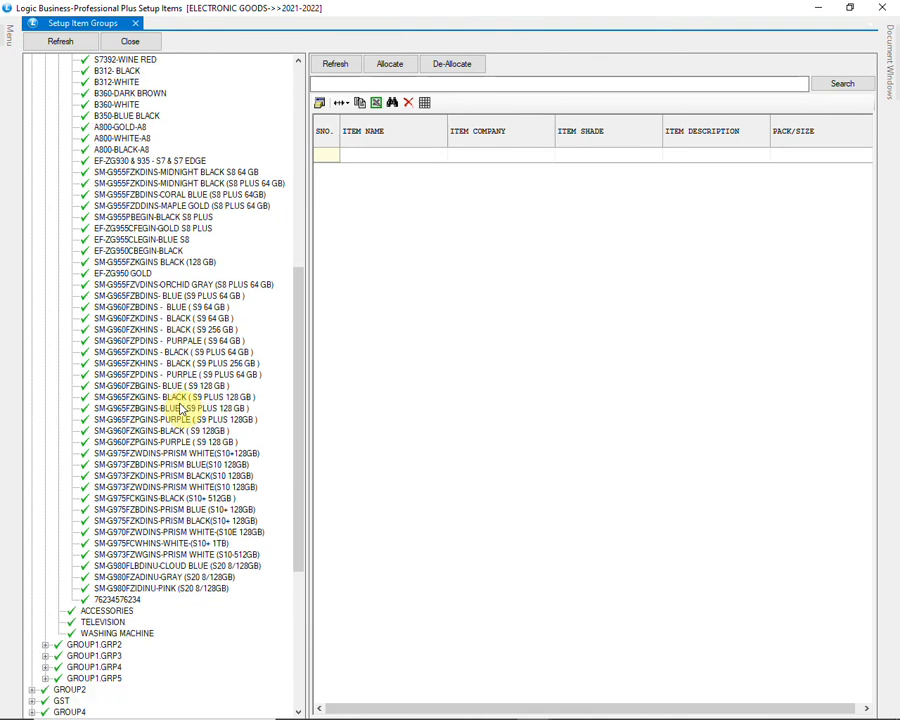
pyautogui.scroll(13, 180, 408)
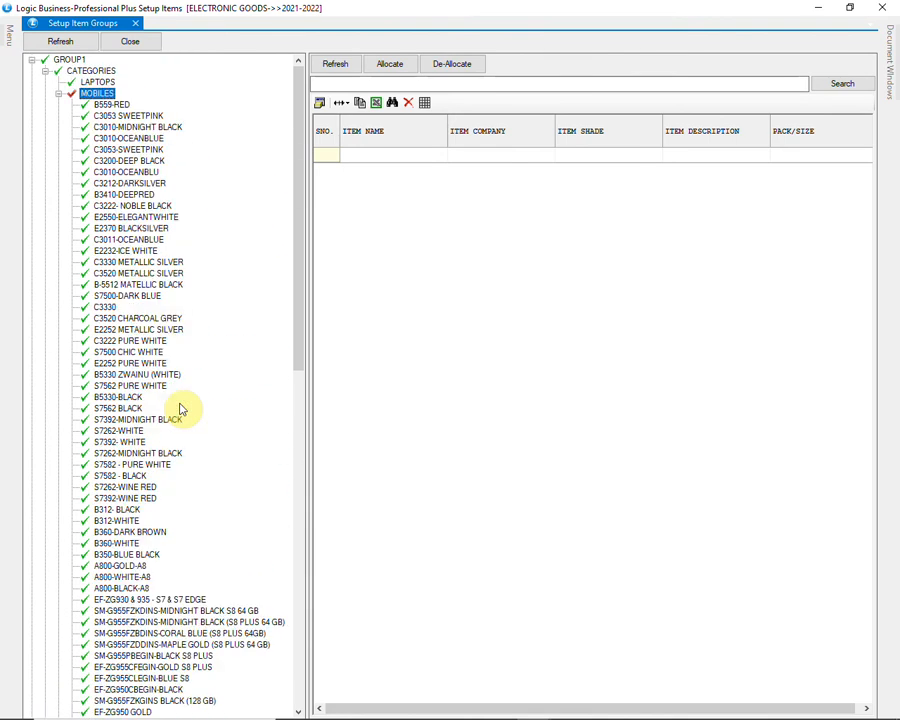
pyautogui.click(57, 94)
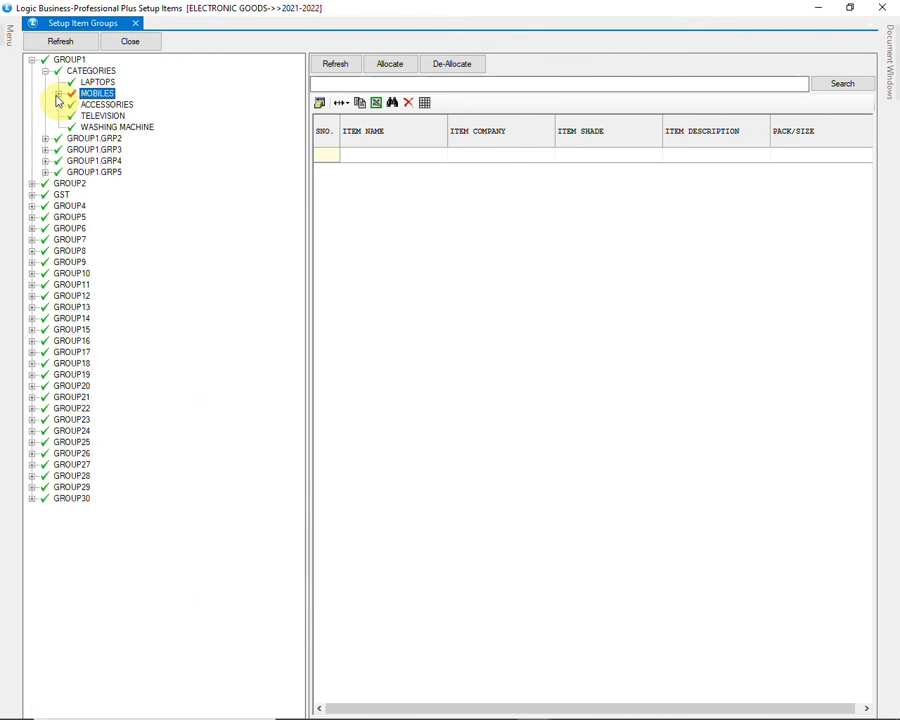
pyautogui.click(76, 108)
pyautogui.click(59, 105)
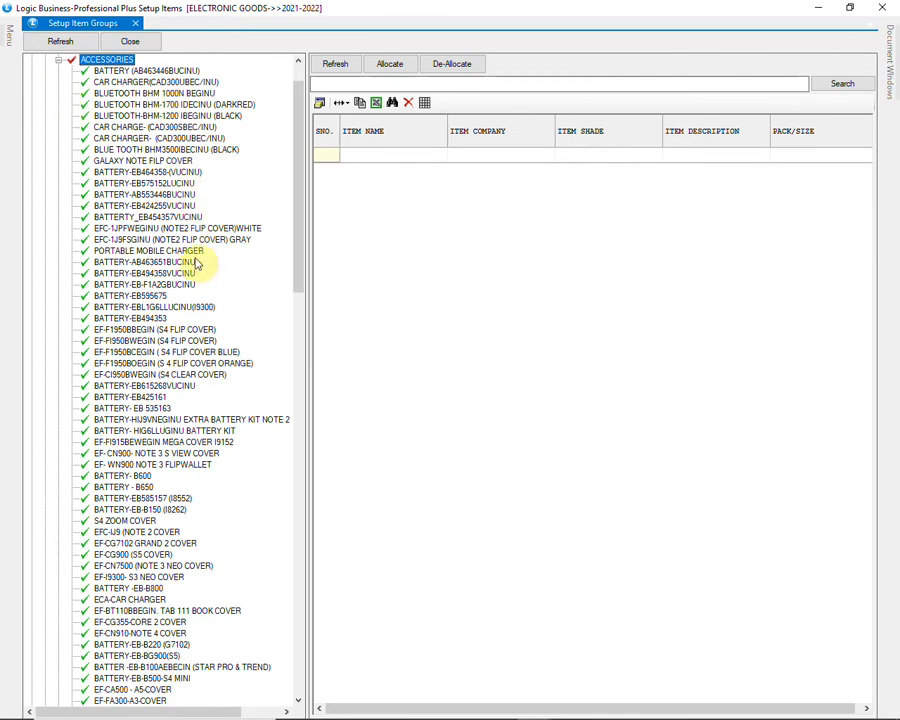
pyautogui.scroll(-7, 222, 290)
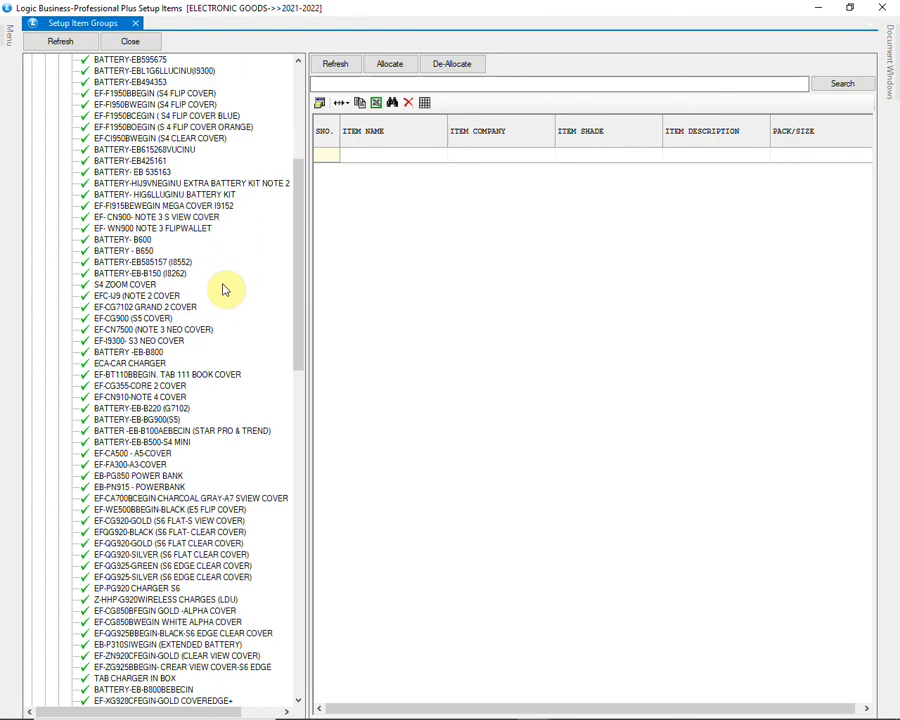
pyautogui.scroll(9, 222, 290)
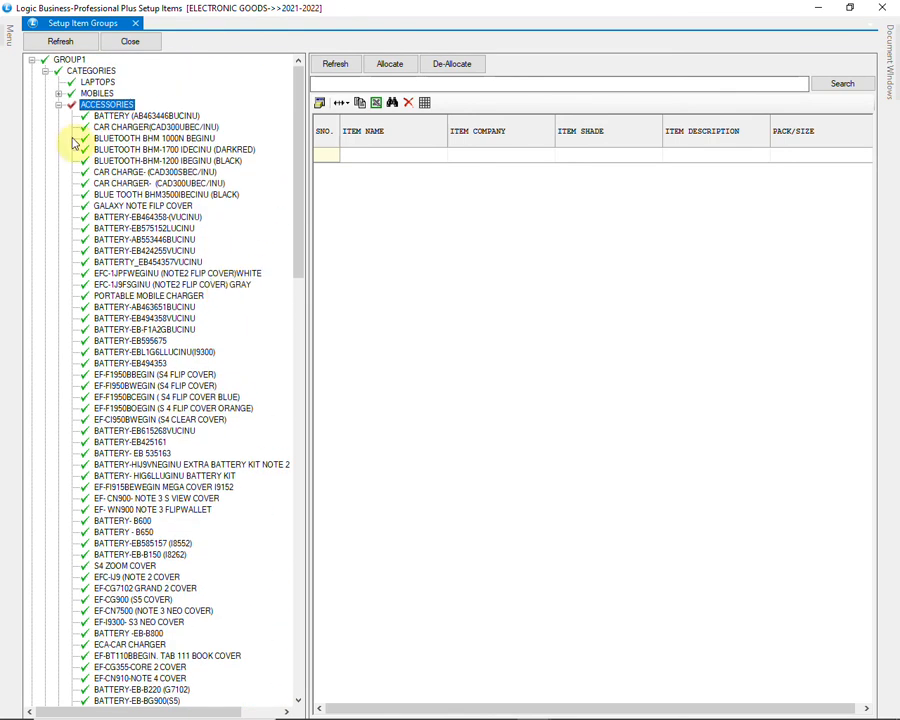
pyautogui.click(58, 106)
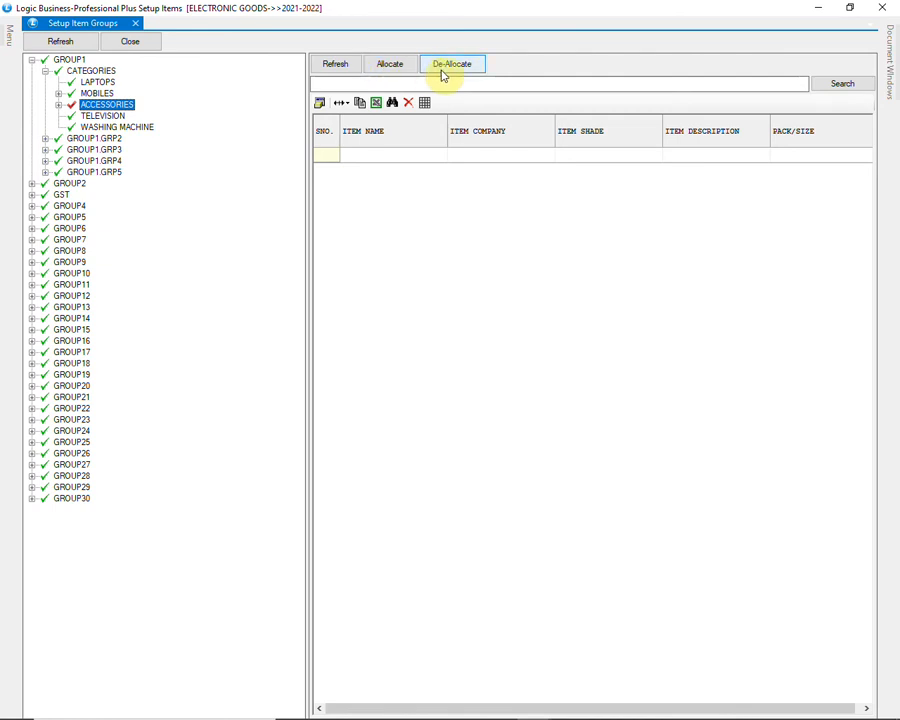
# Step: Allocate the item Z-HHP SELFIE STICK to the ACCESSORIES group, finding it by the item name %SELF
pyautogui.rightClick(142, 105)
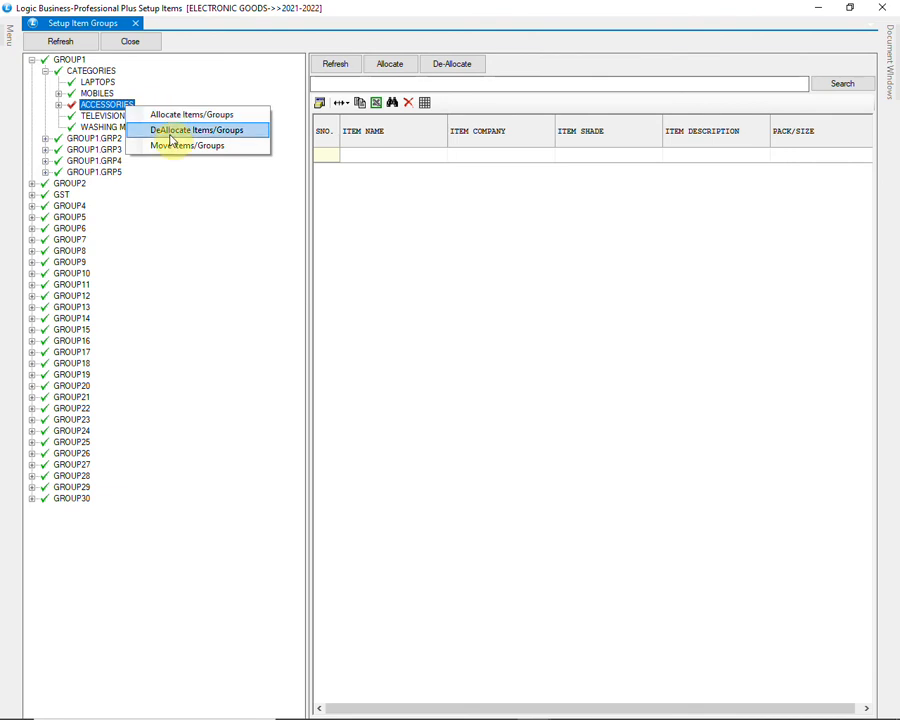
pyautogui.rightClick(130, 105)
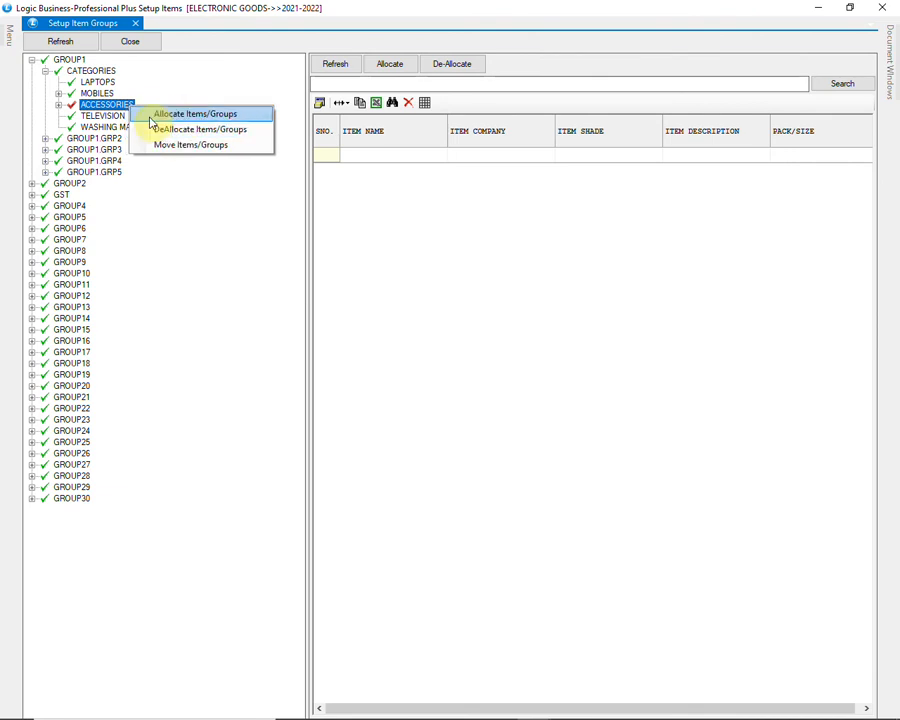
pyautogui.click(155, 116)
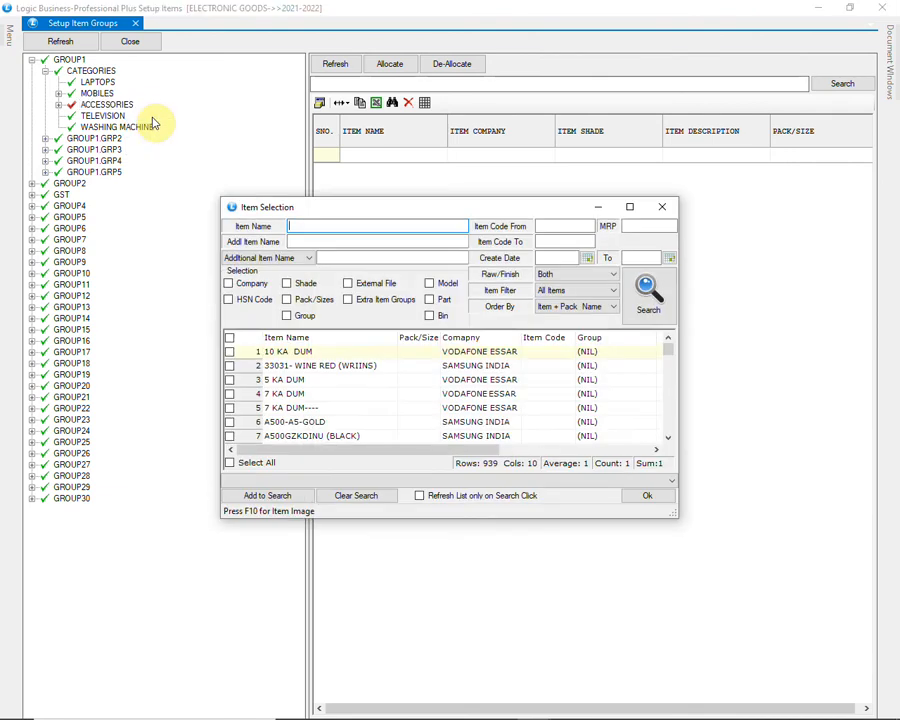
pyautogui.write('%SELF')
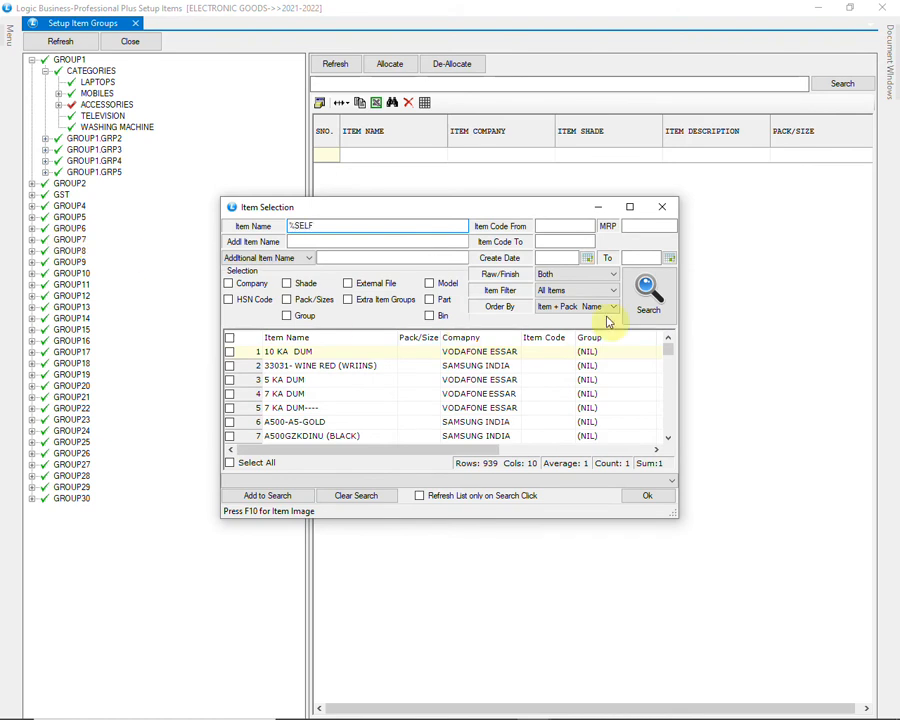
pyautogui.click(646, 294)
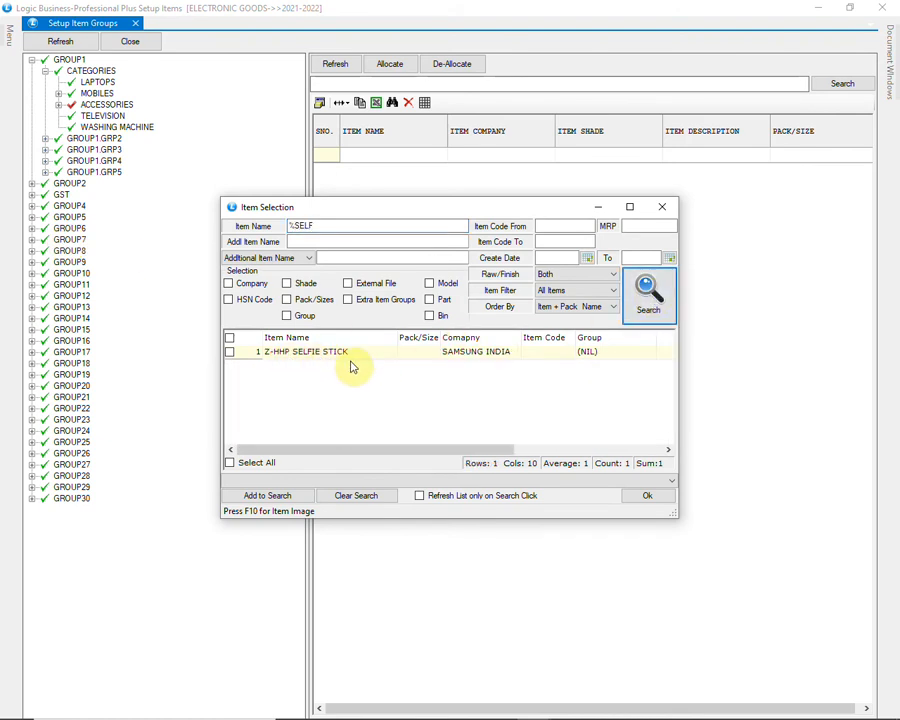
pyautogui.click(230, 352)
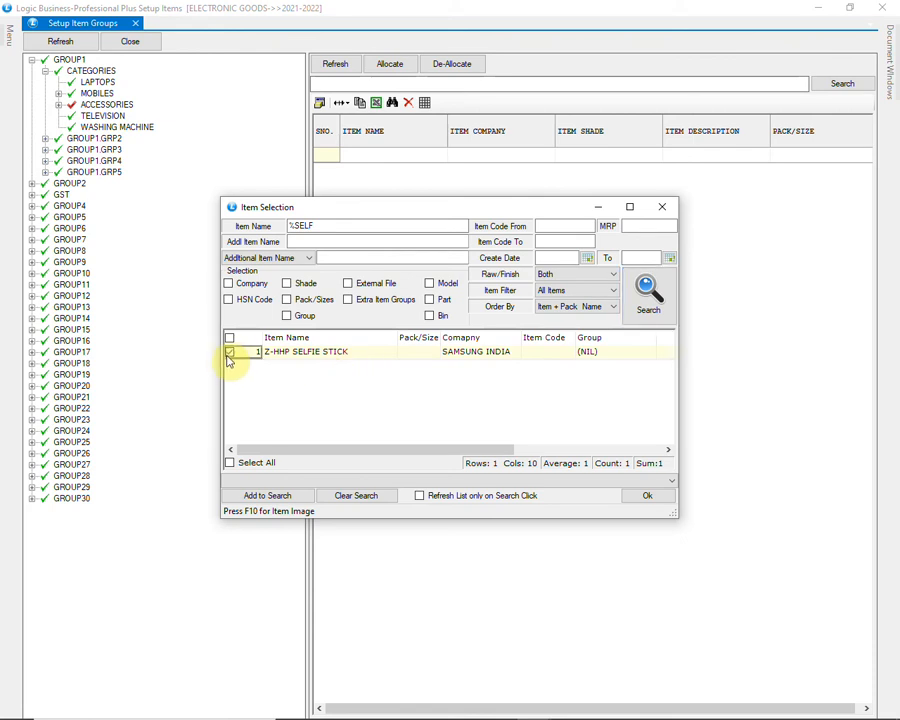
pyautogui.click(638, 496)
# Step: Expand the ACCESSORIES group and look through its allocated items for the selfie stick
pyautogui.click(59, 104)
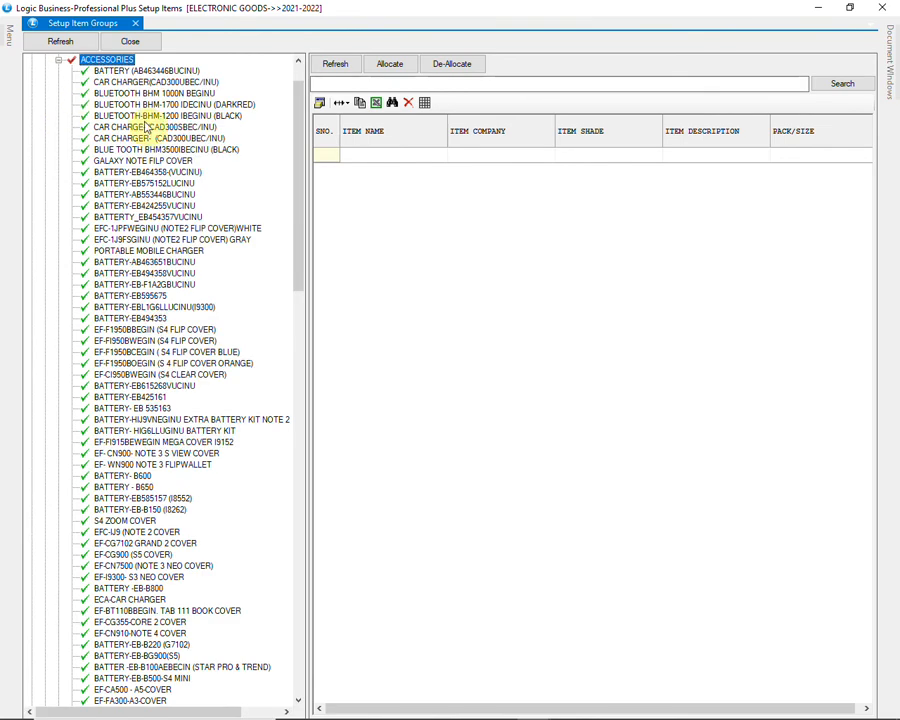
pyautogui.scroll(-4, 150, 126)
pyautogui.scroll(-15, 147, 126)
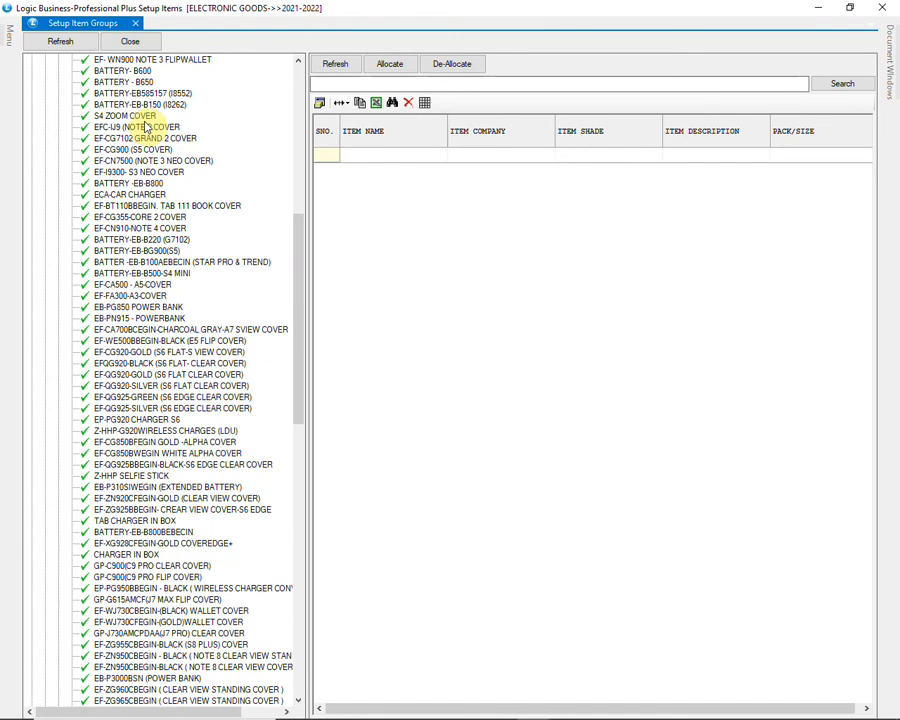
pyautogui.scroll(-8, 147, 126)
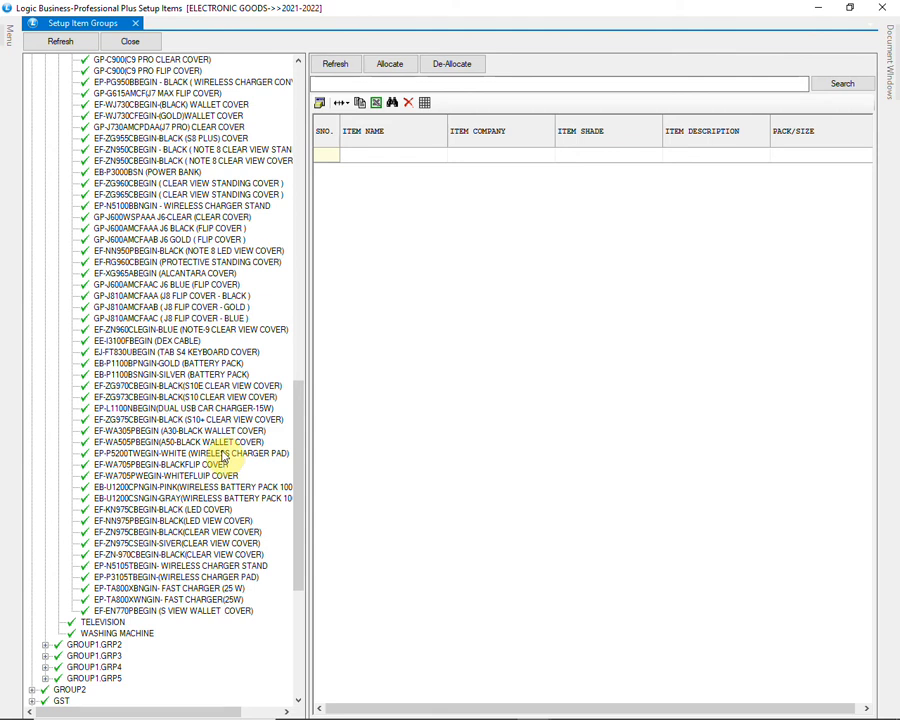
pyautogui.scroll(1, 222, 456)
pyautogui.scroll(-10, 222, 458)
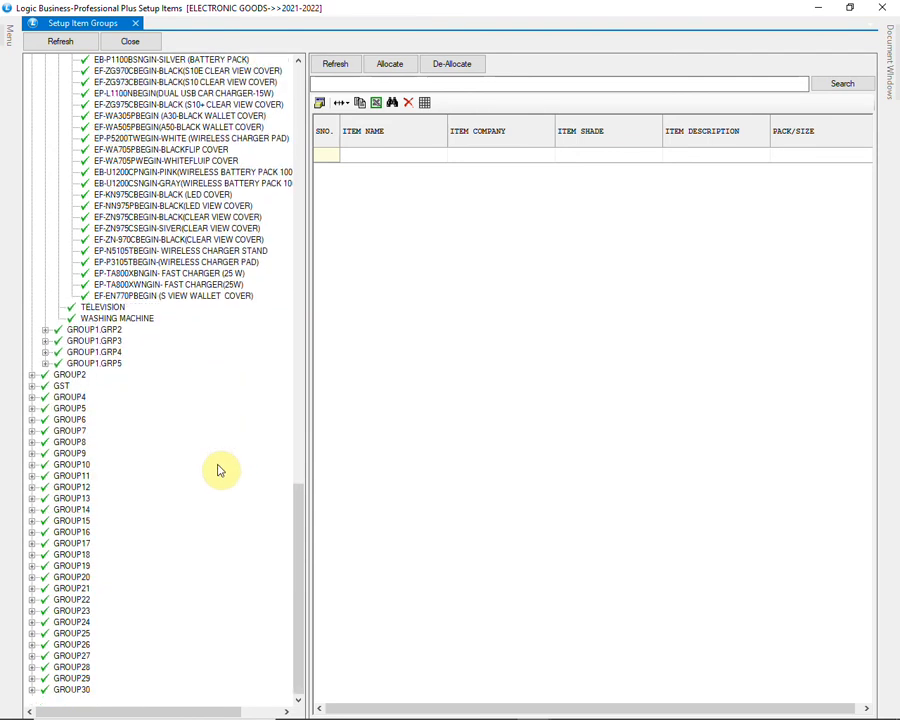
# Step: Examine the tax rate groups under GROUP3.GRP1 of GST and close Setup Item Groups
pyautogui.click(58, 386)
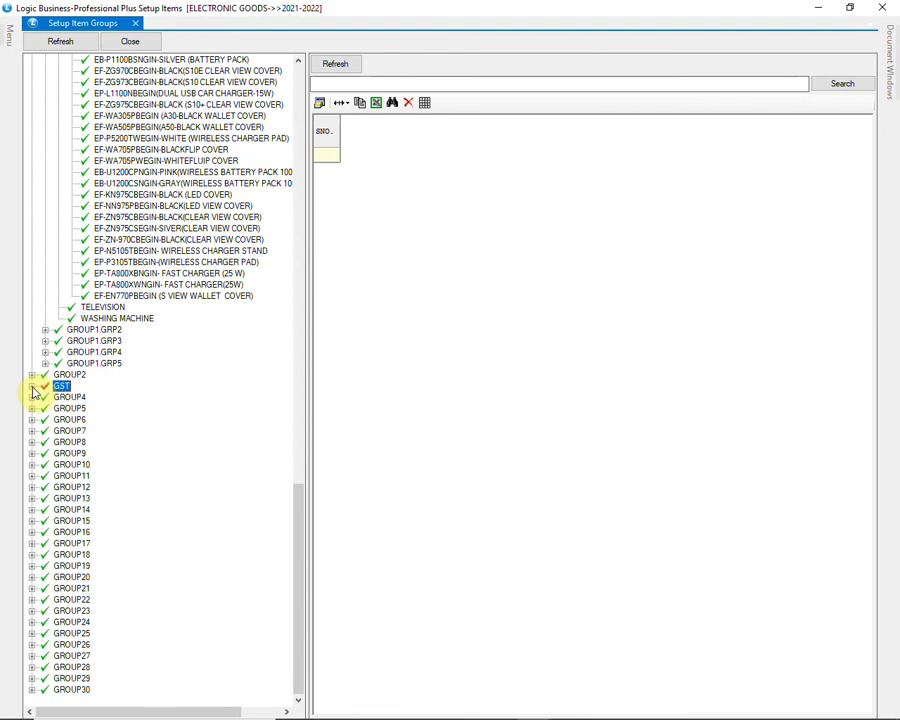
pyautogui.click(32, 386)
pyautogui.click(45, 397)
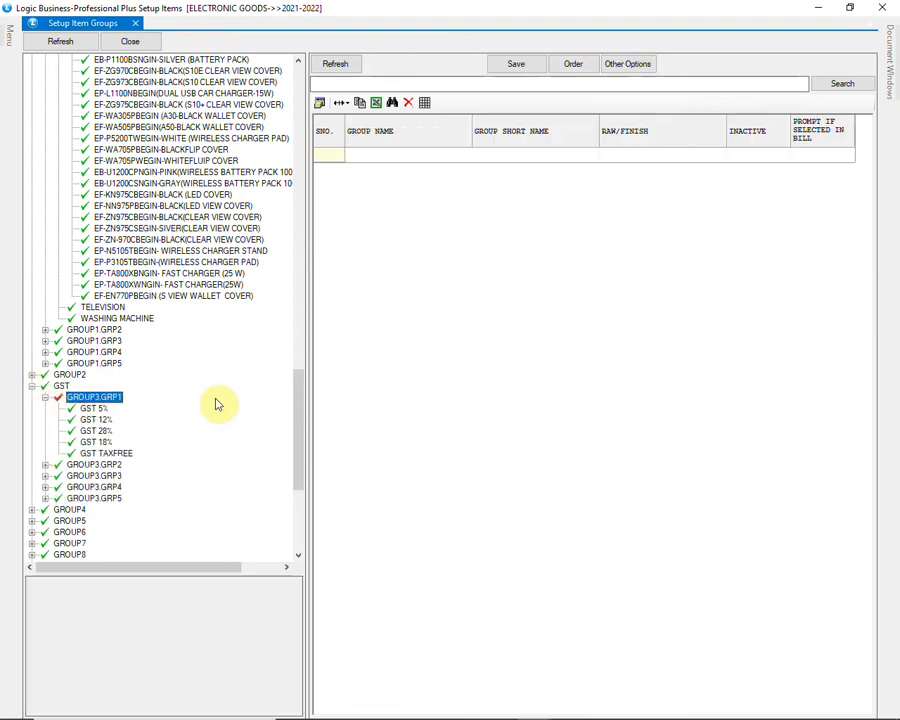
pyautogui.scroll(-1, 218, 404)
pyautogui.scroll(-2, 218, 404)
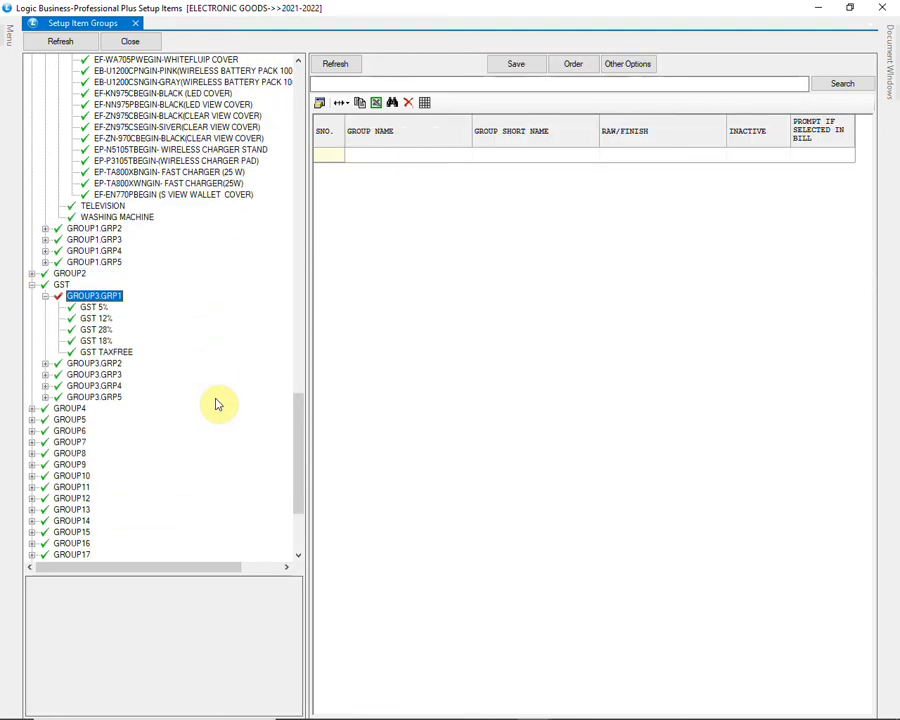
pyautogui.scroll(-4, 218, 404)
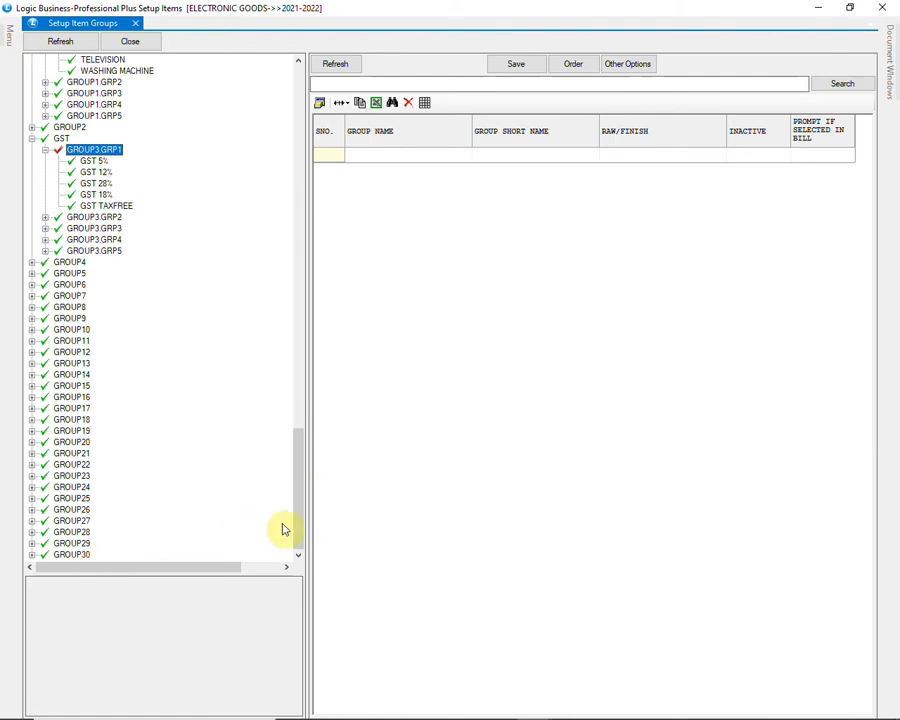
pyautogui.click(878, 7)
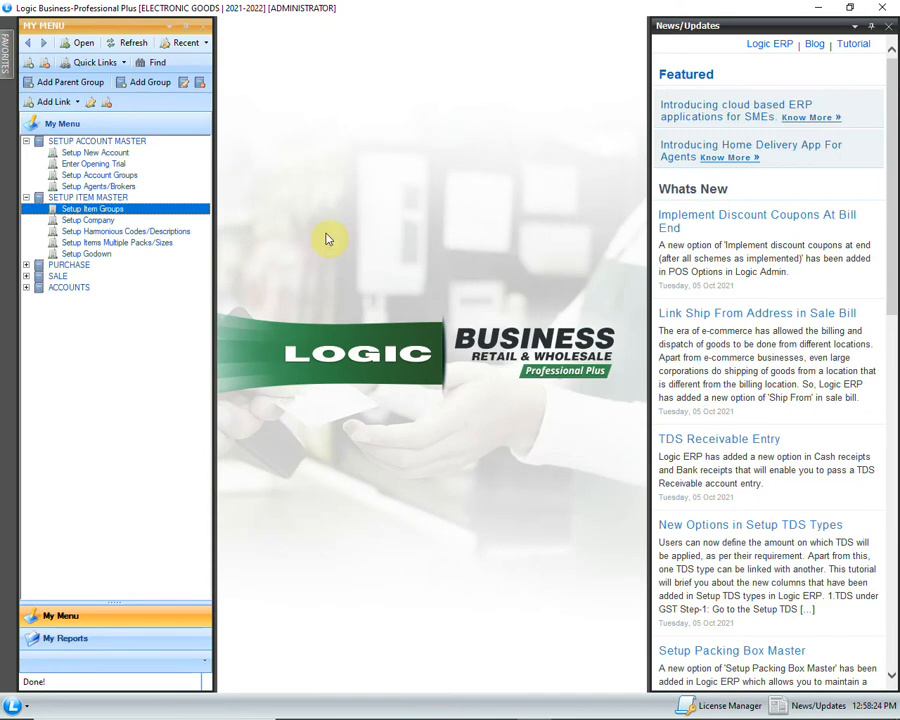
# Step: Open Setup Items Multiple Packs/Sizes and enter the finished item IPHONE XS MAX -SILVER 512GB with company APPLE
pyautogui.click(150, 243)
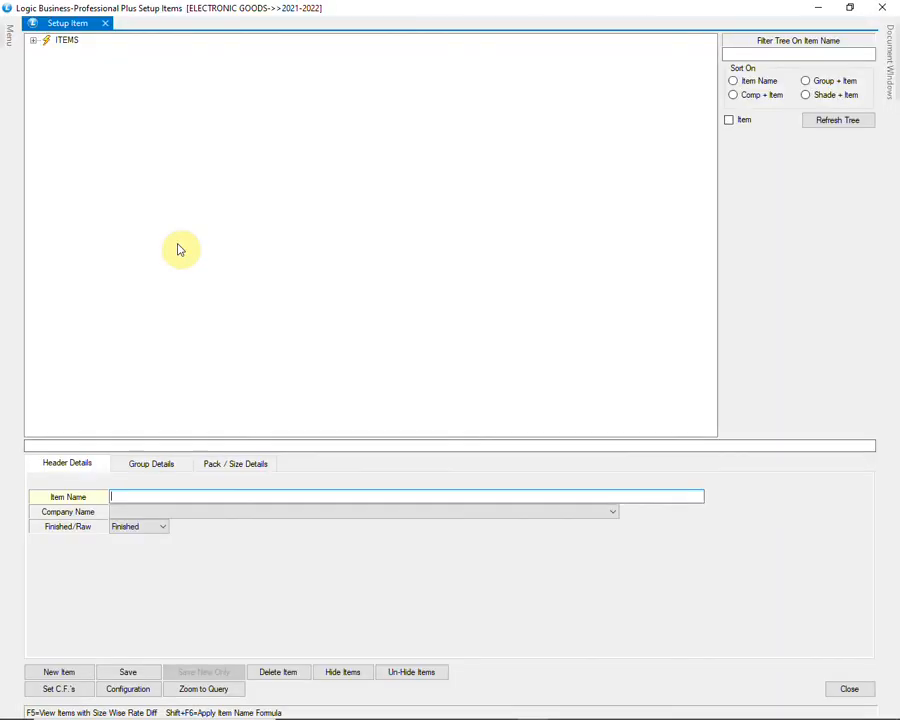
pyautogui.write('IPHONE XS MAX -SILVER')
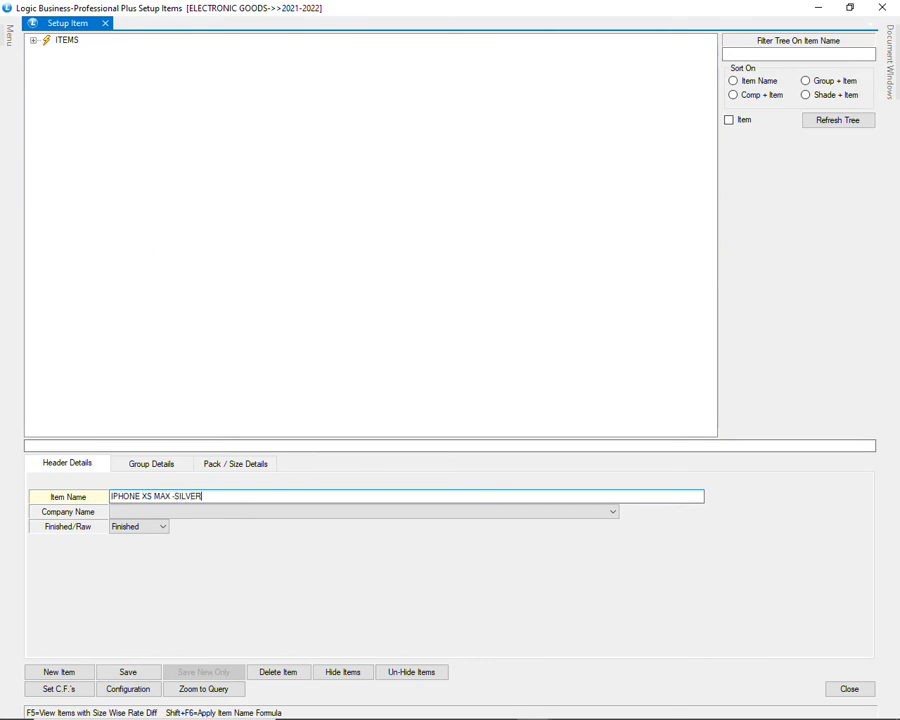
pyautogui.write(' 512GB')
pyautogui.press('Return')
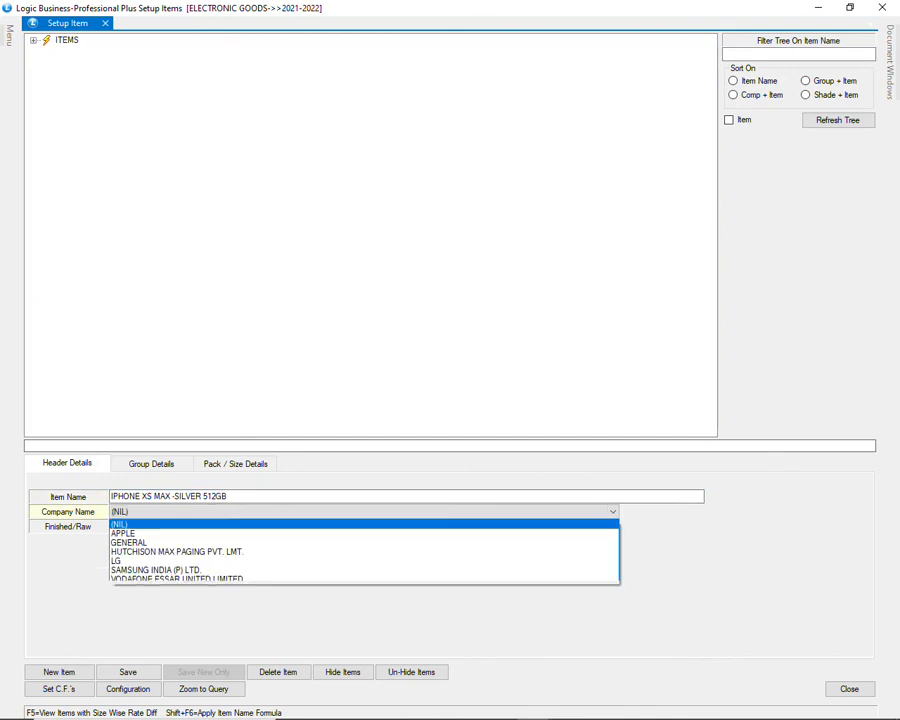
pyautogui.press('Down')
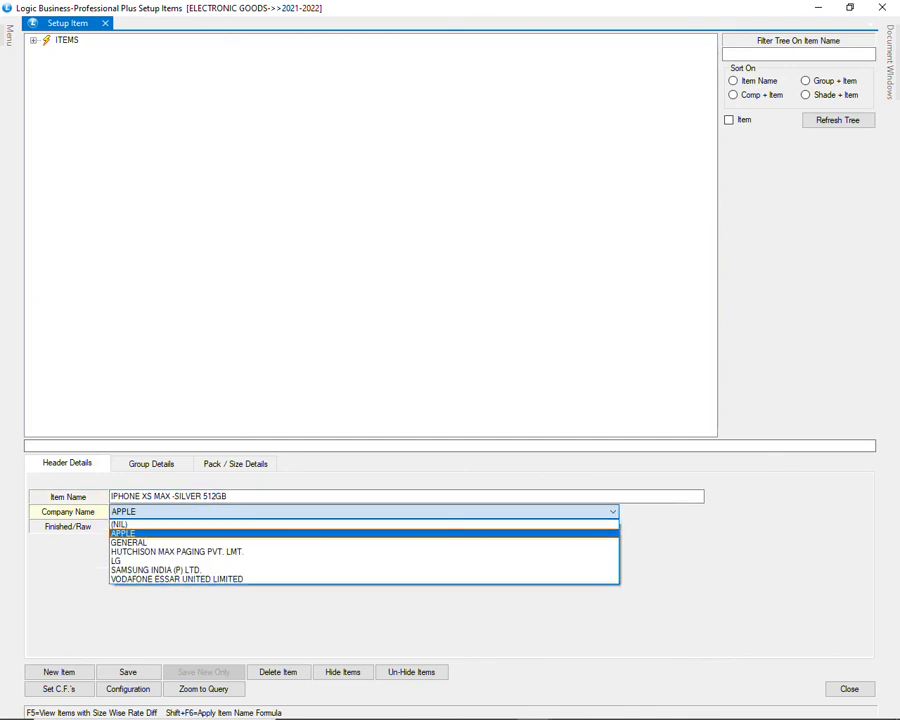
pyautogui.press('Return')
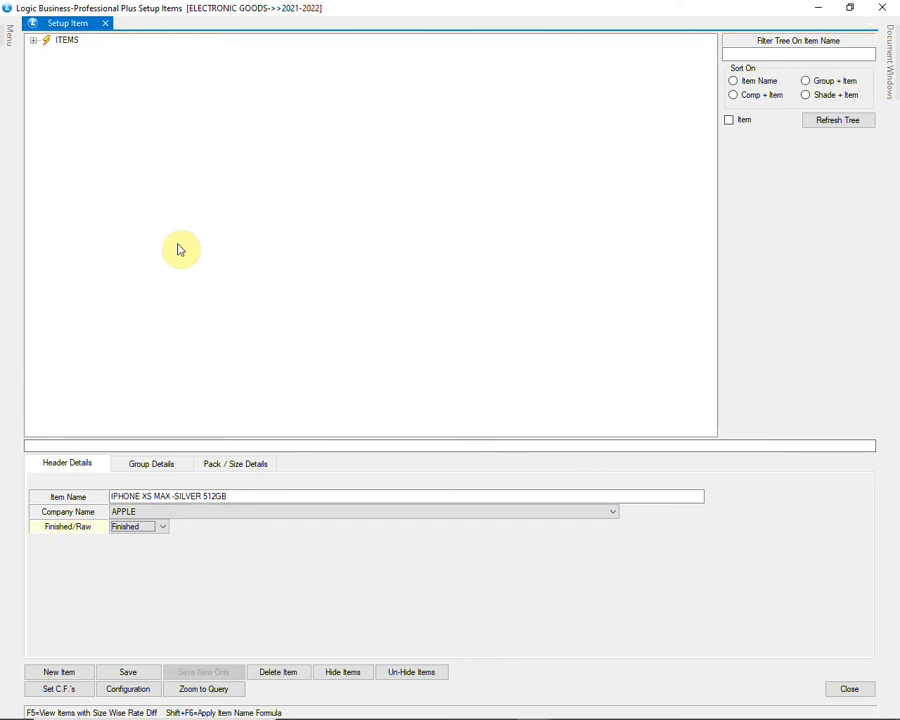
pyautogui.press('Return')
# Step: Assign the item to the MOBILES group under GROUP1 and set its GST group to 18%
pyautogui.write('M')
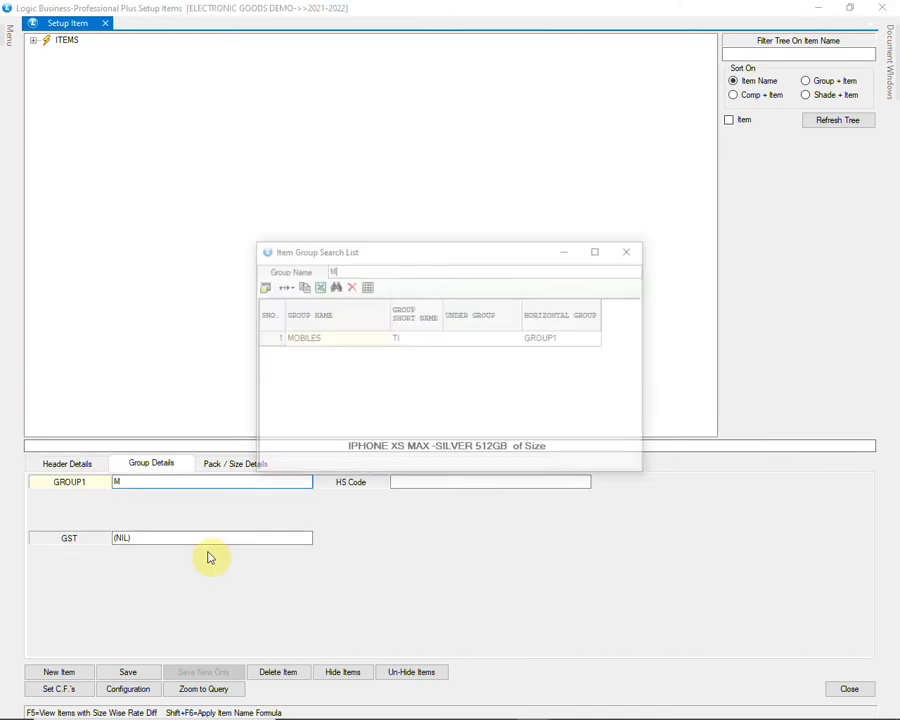
pyautogui.write('O')
pyautogui.press('Down')
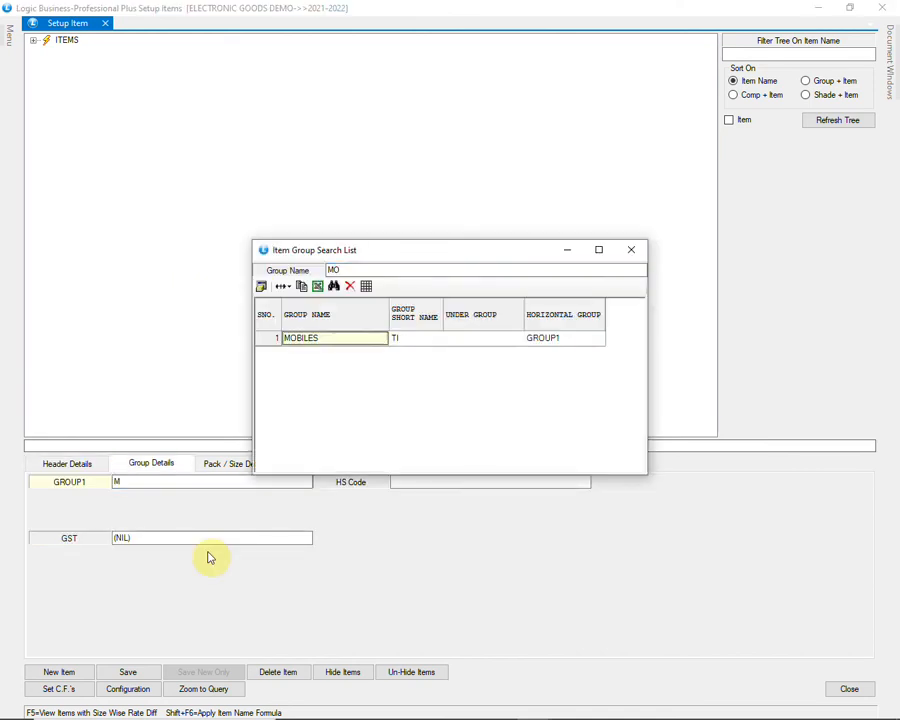
pyautogui.press('Return')
pyautogui.write('1')
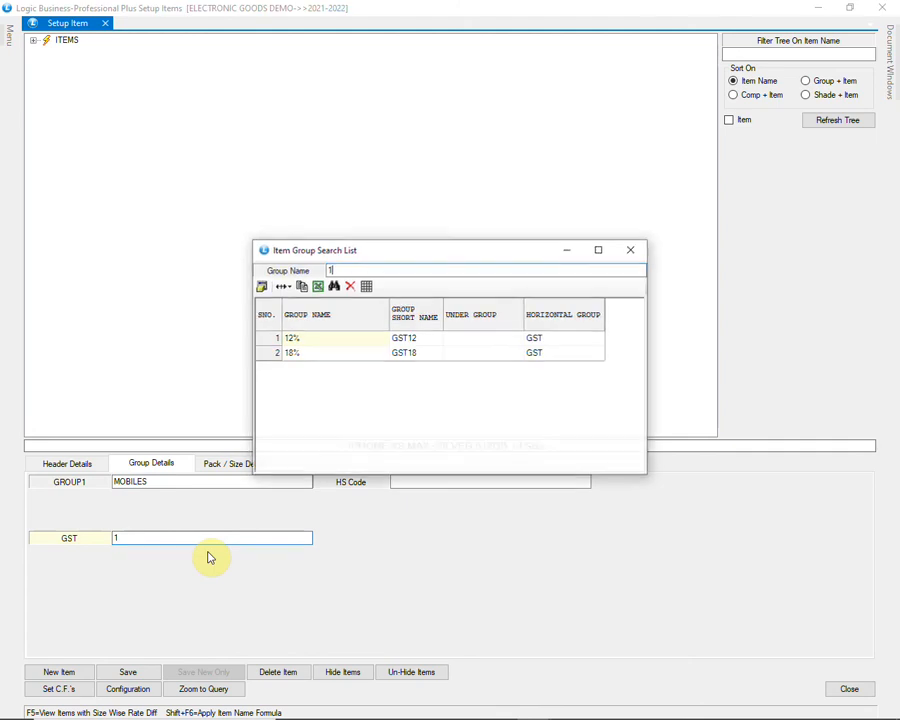
pyautogui.press('Down')
pyautogui.press('Down')
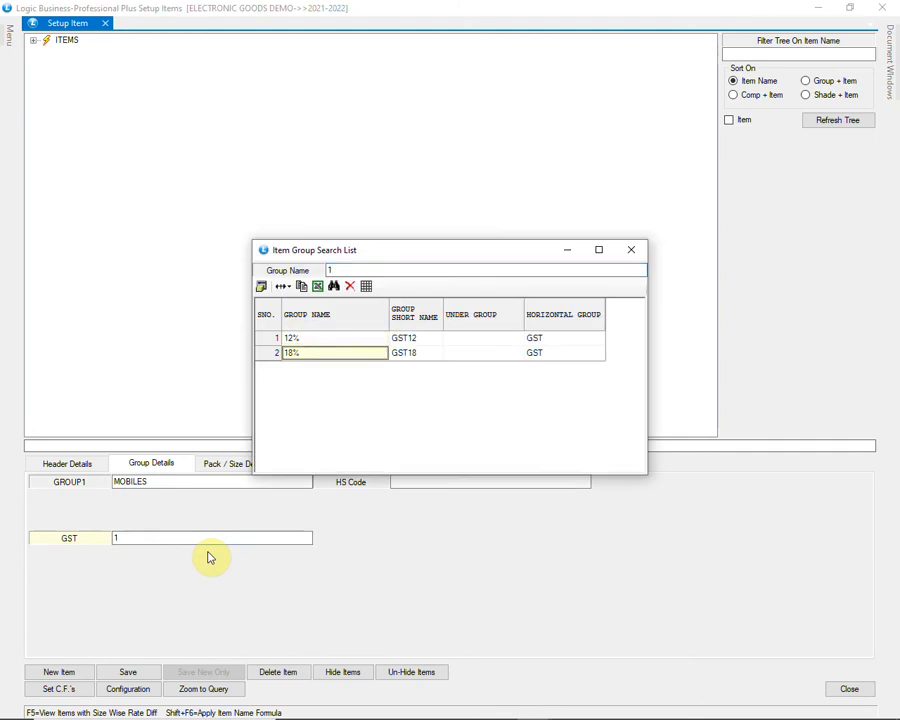
pyautogui.press('Return')
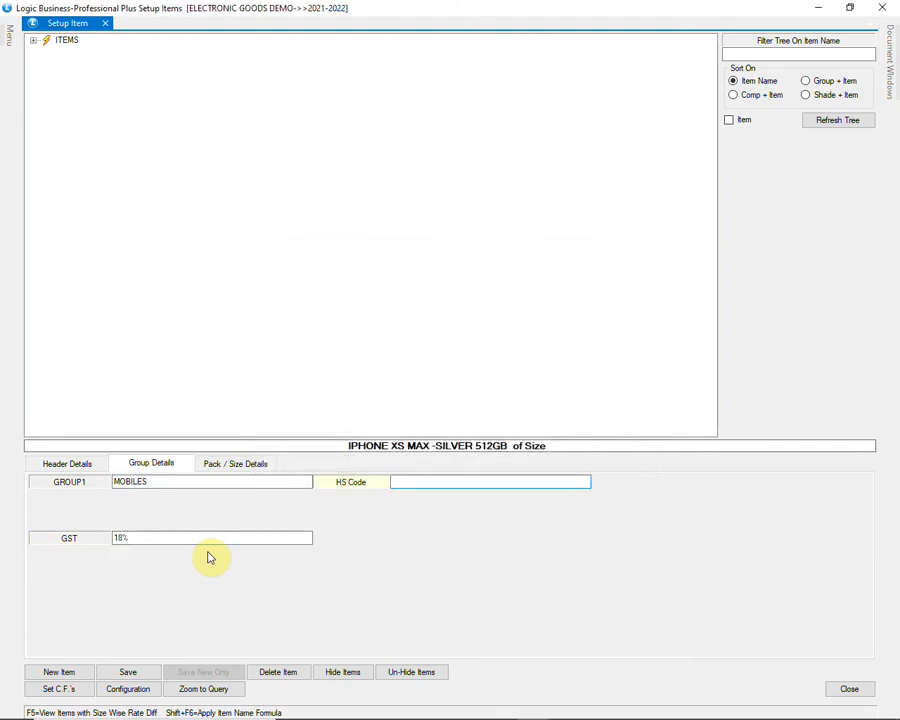
# Step: Choose harmonious code 85044090 as the item's HS Code
pyautogui.write('8')
pyautogui.press('Down')
pyautogui.press('Down')
pyautogui.press('Down')
pyautogui.press('Down')
pyautogui.press('Down')
pyautogui.press('Down')
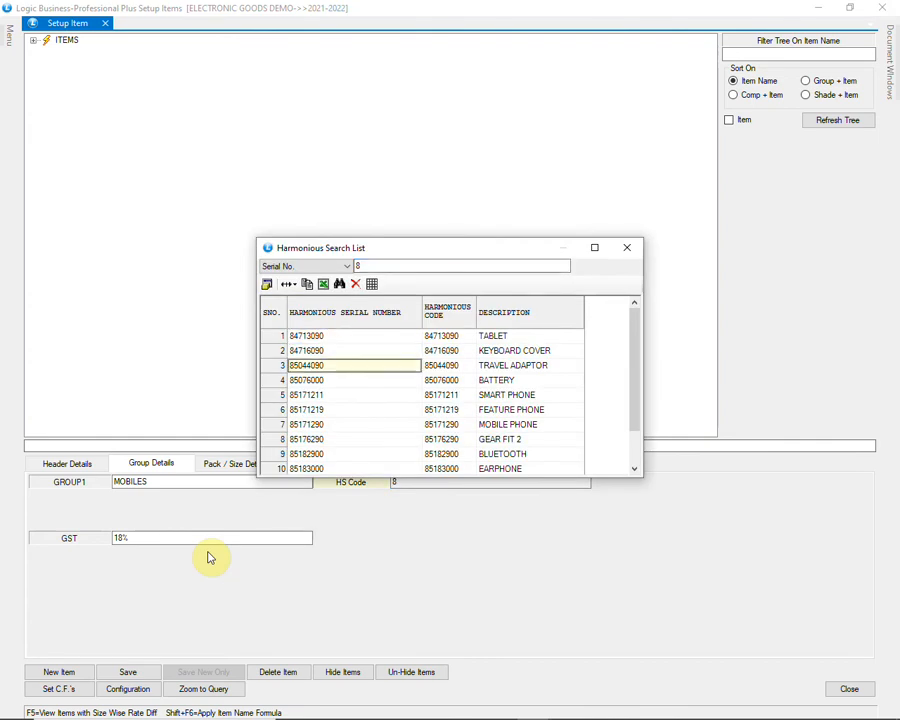
pyautogui.press('Return')
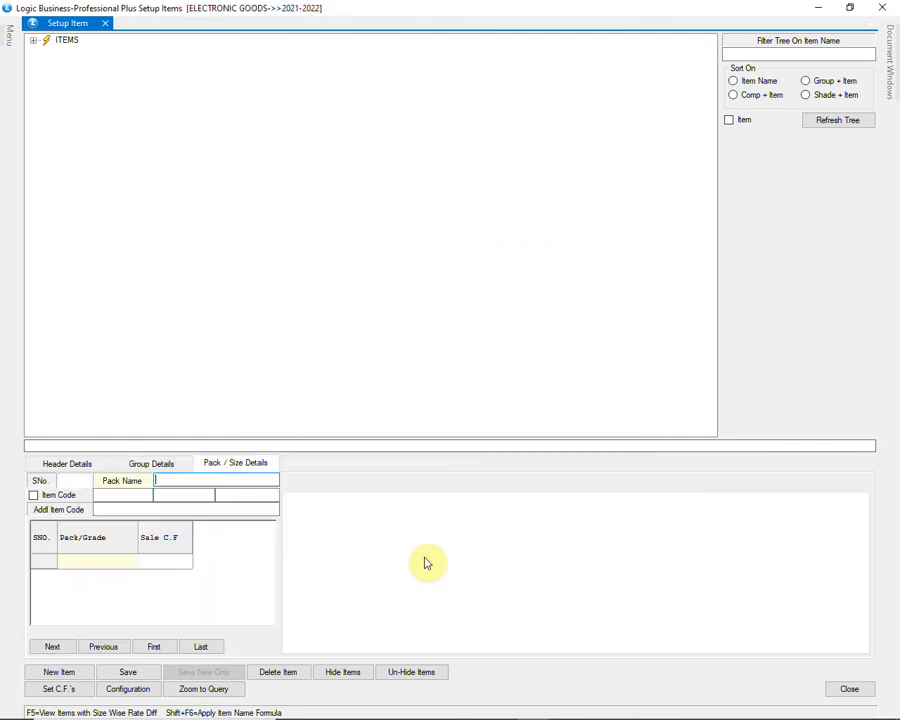
# Step: Add the pack name "." to the item, save and confirm it, and close Setup Item
pyautogui.write('.')
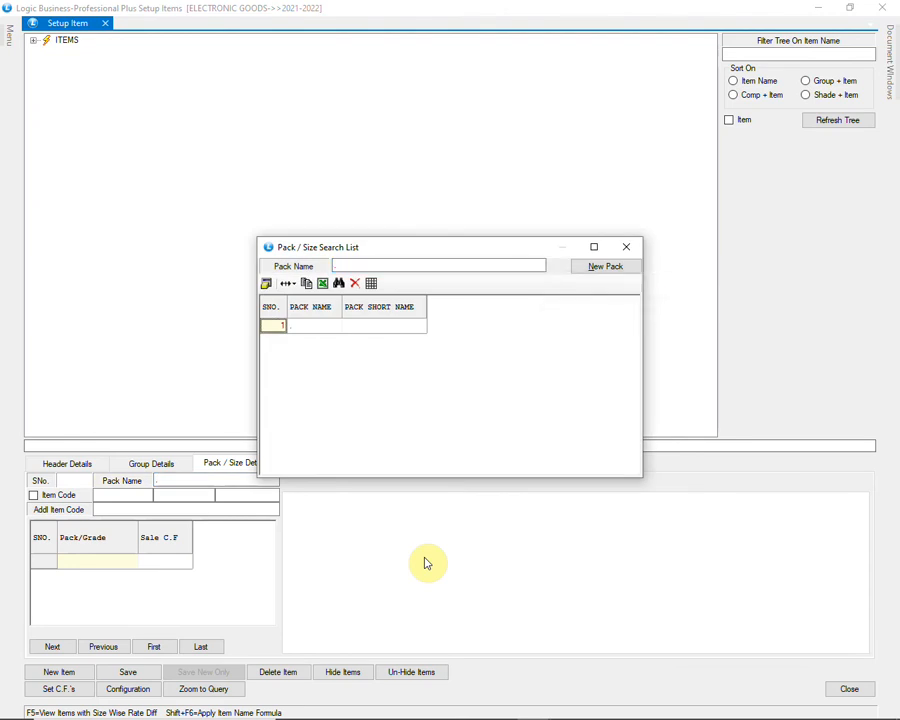
pyautogui.press('Return')
pyautogui.press('Tab')
pyautogui.press('Return')
pyautogui.press('Return')
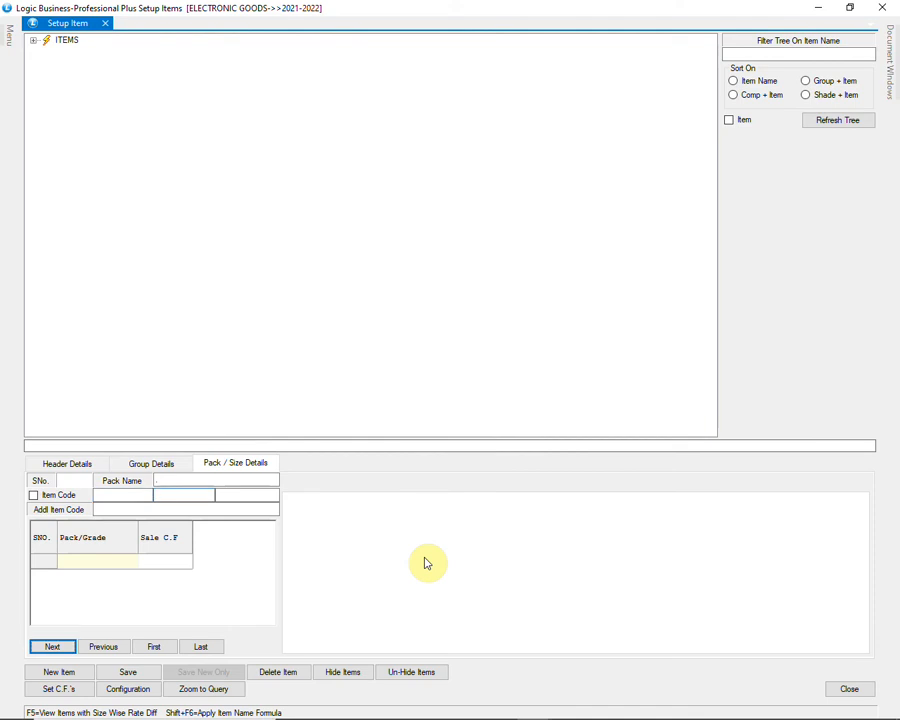
pyautogui.click(150, 673)
pyautogui.click(447, 412)
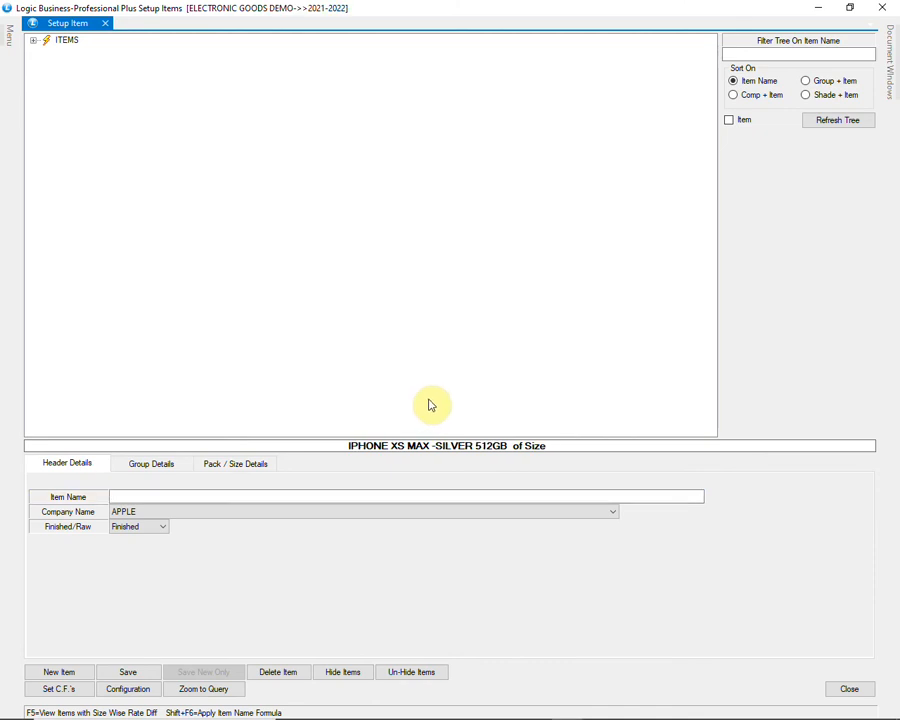
pyautogui.click(845, 689)
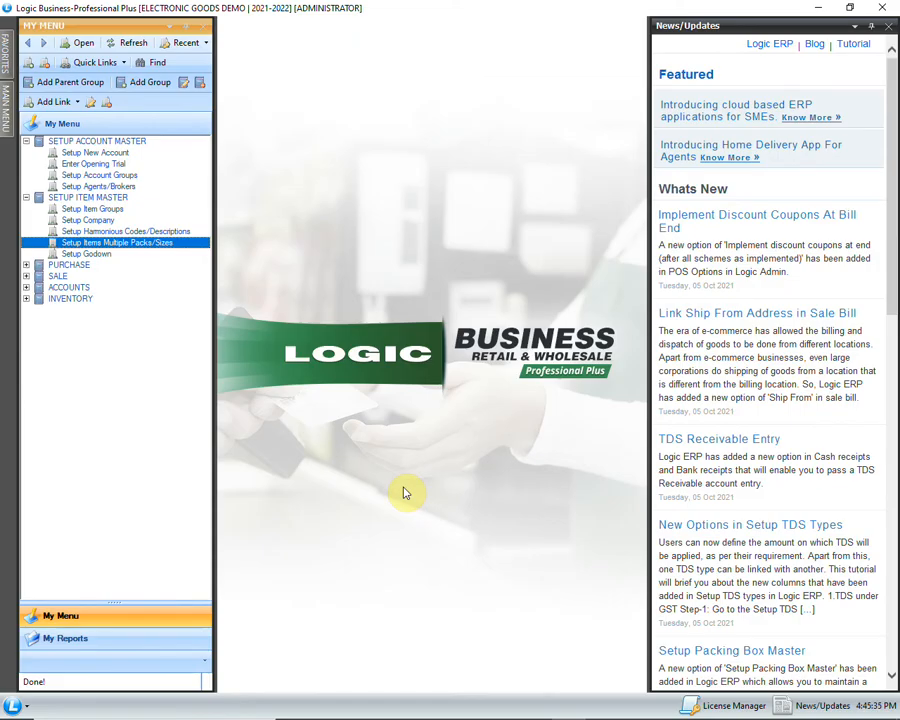
# Step: Open a new Purchase Voucher using the PURCHASE VOUCHER configuration
pyautogui.click(27, 266)
pyautogui.click(95, 277)
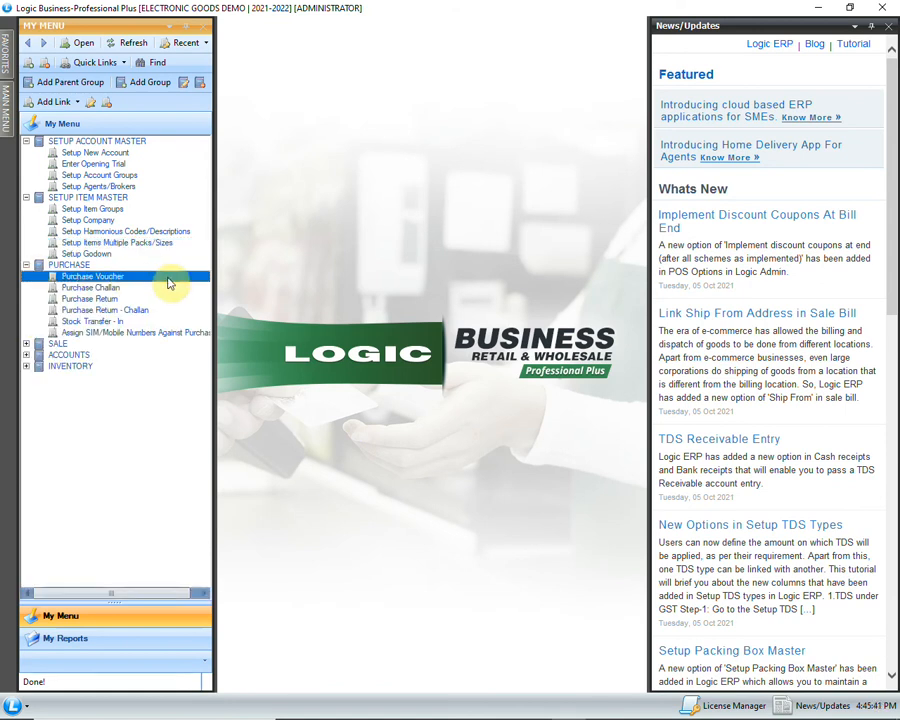
pyautogui.doubleClick(167, 277)
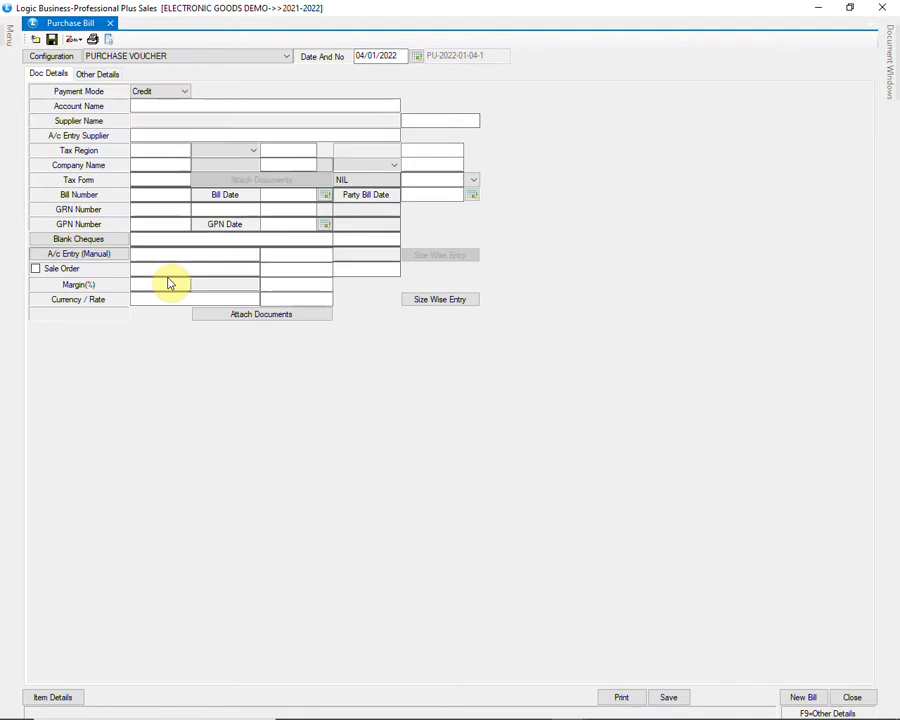
pyautogui.press('Return')
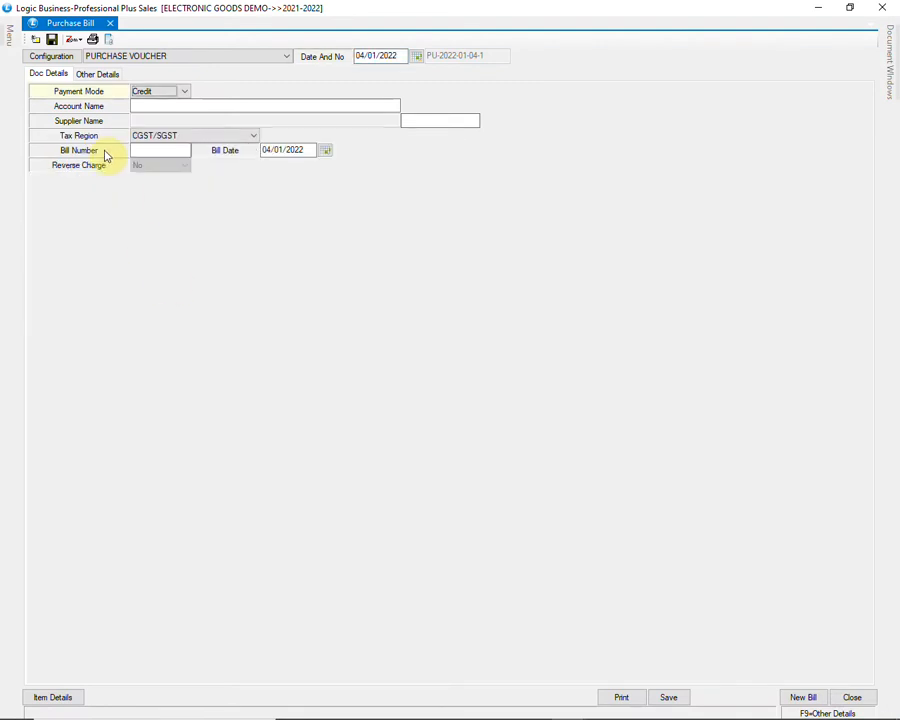
# Step: In the PURCHASE VOUCHER configuration, set Lot Number As to Serial No. Entry, keep Create New Lots at Maintain Each Pcs Track, and save
pyautogui.click(70, 60)
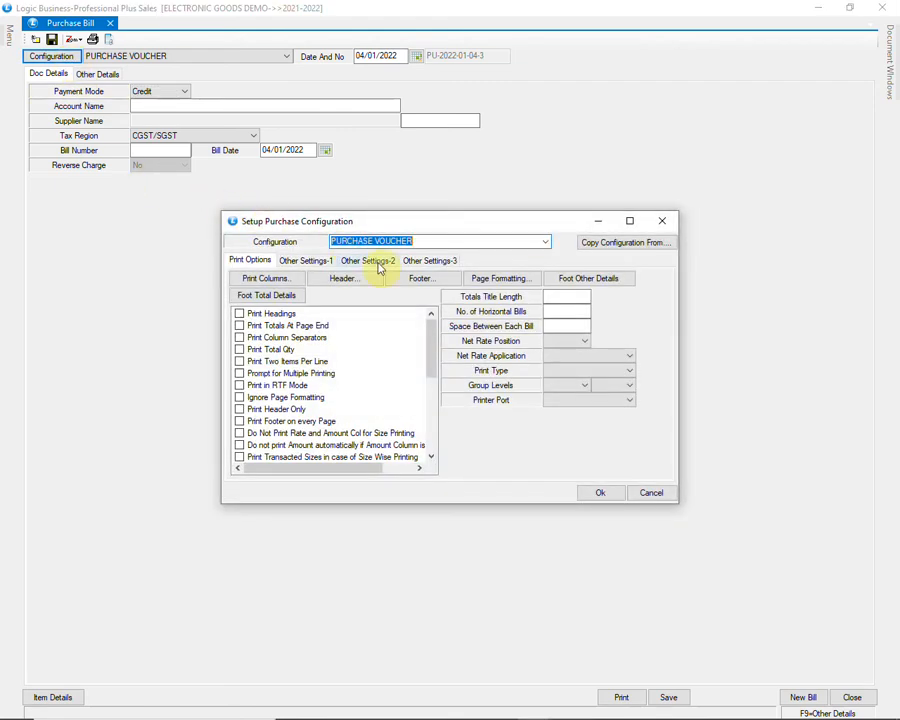
pyautogui.click(375, 261)
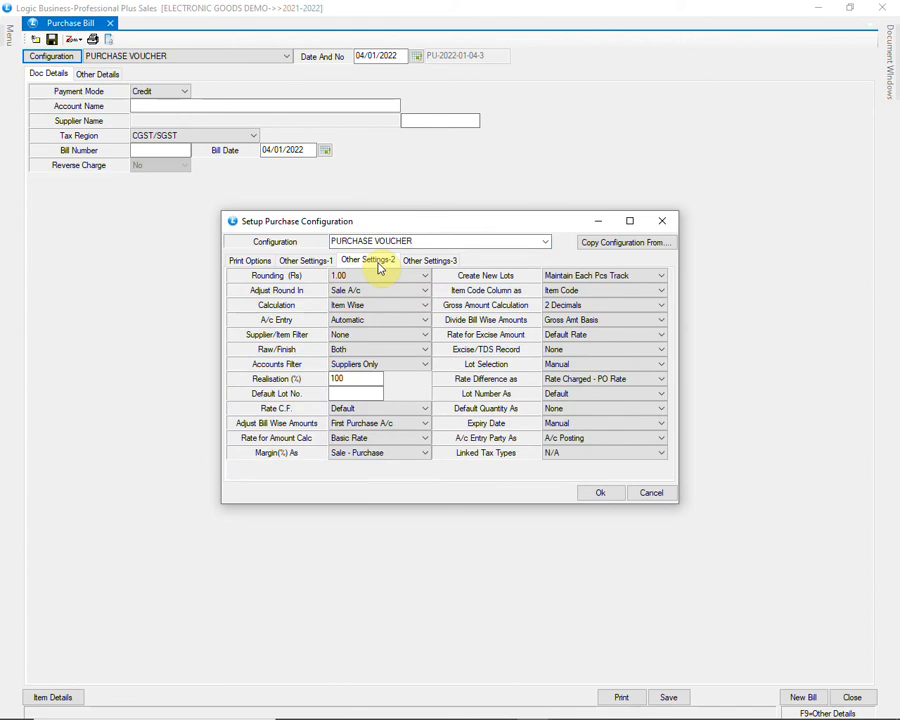
pyautogui.click(617, 396)
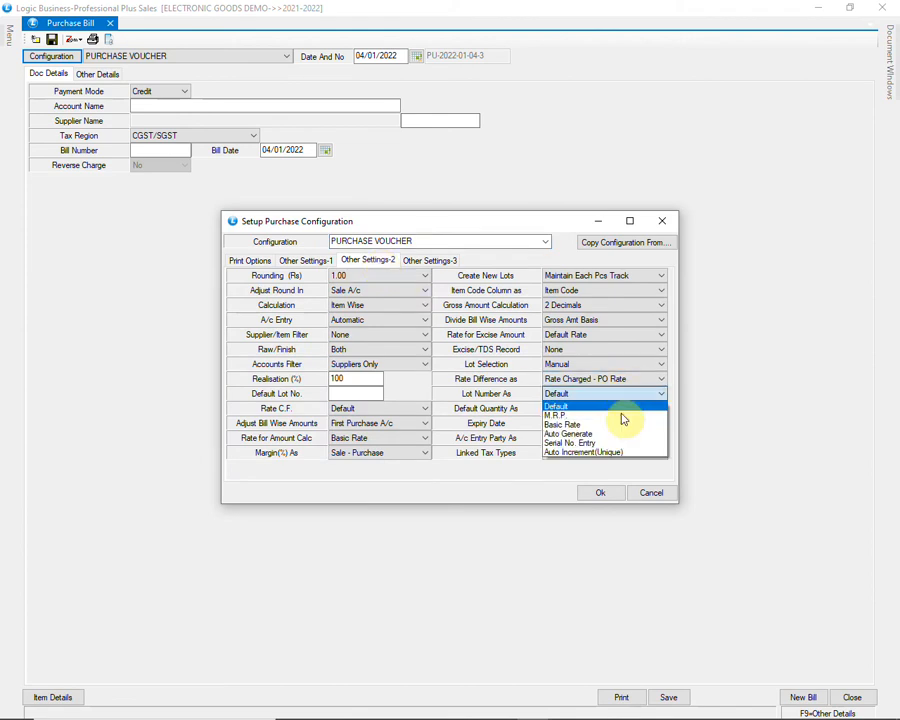
pyautogui.click(619, 443)
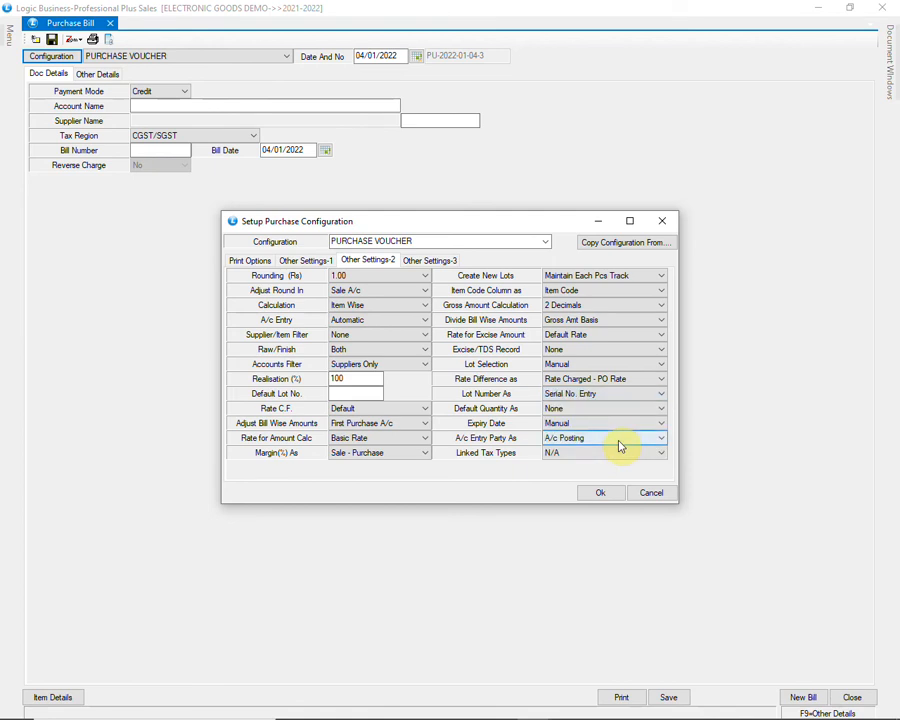
pyautogui.click(648, 280)
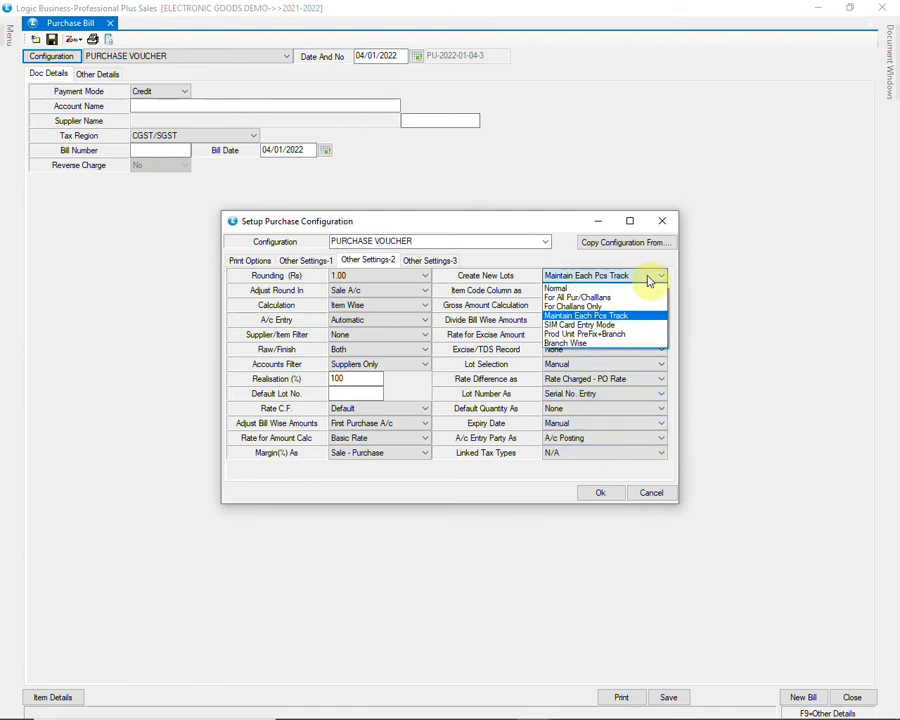
pyautogui.click(648, 280)
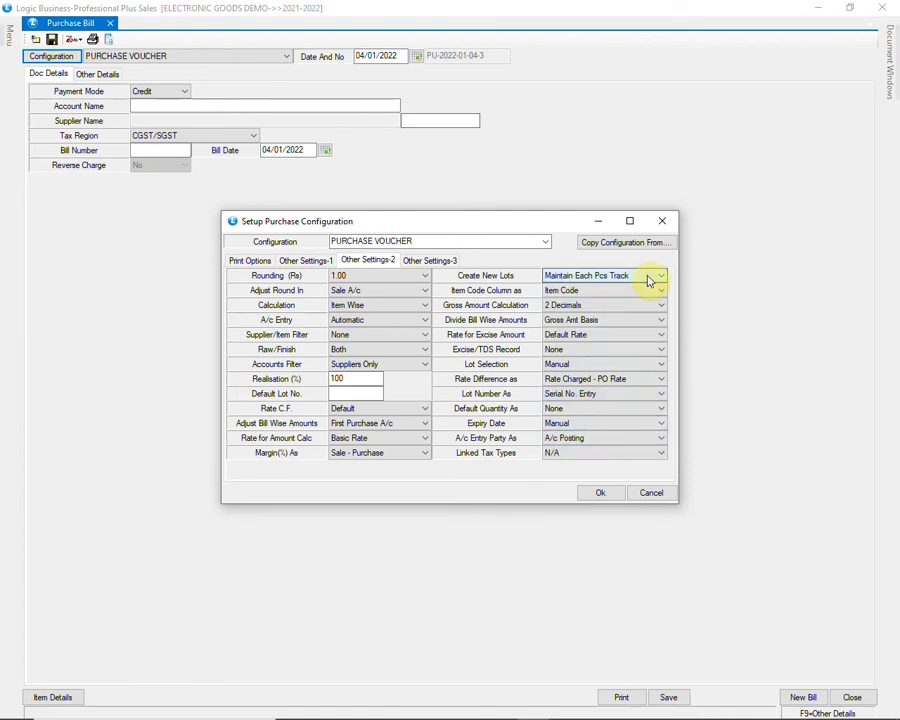
pyautogui.click(600, 494)
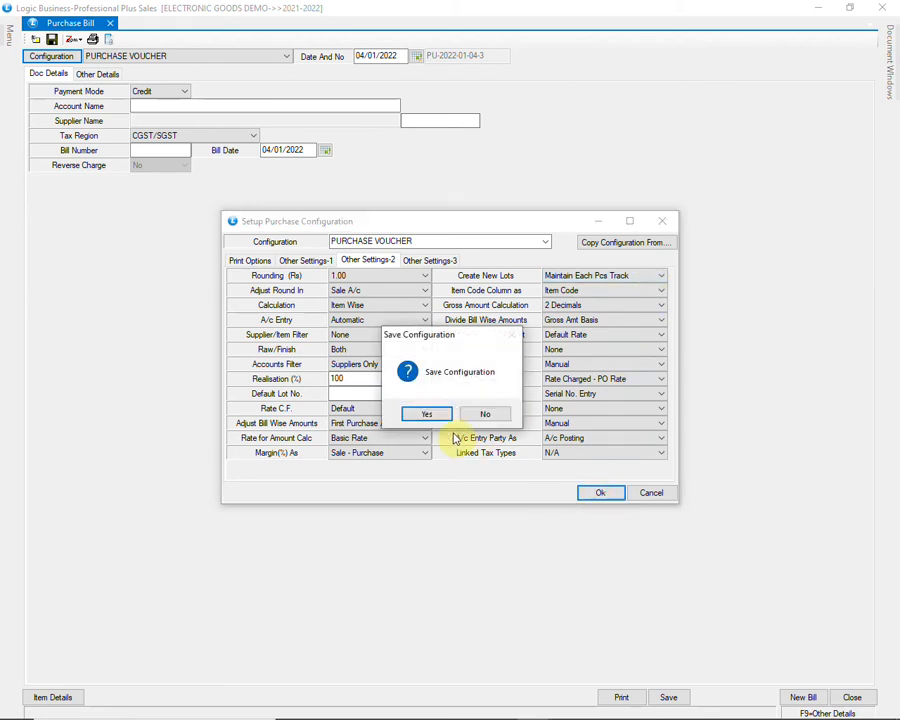
pyautogui.click(428, 414)
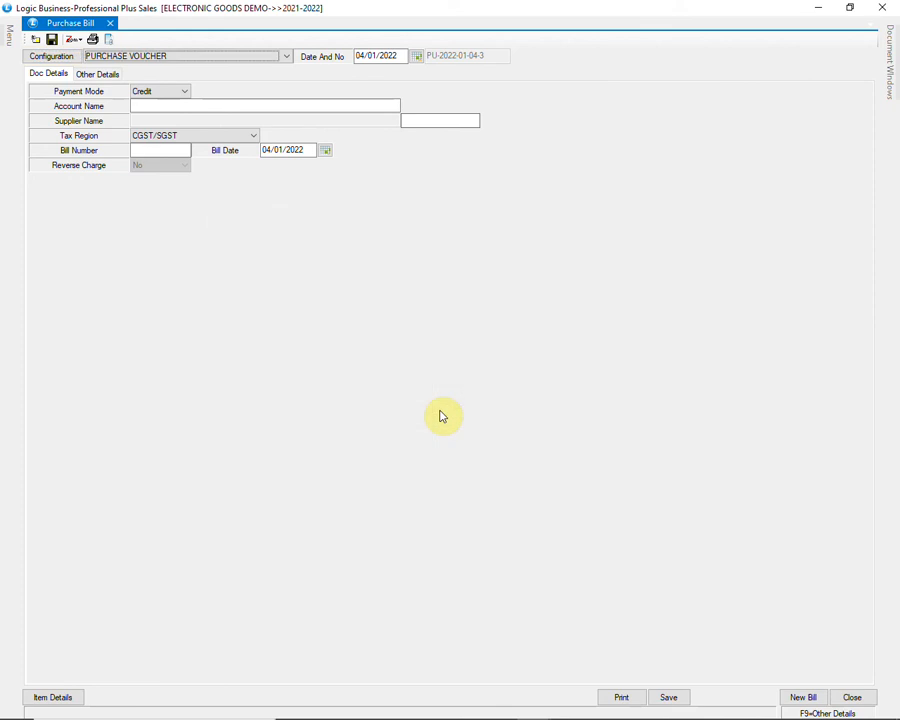
# Step: Fill in the purchase bill header with ALFA ELECTRONICS as the account and 45 as the bill number, keeping the default bill date
pyautogui.press('Return')
pyautogui.press('Return')
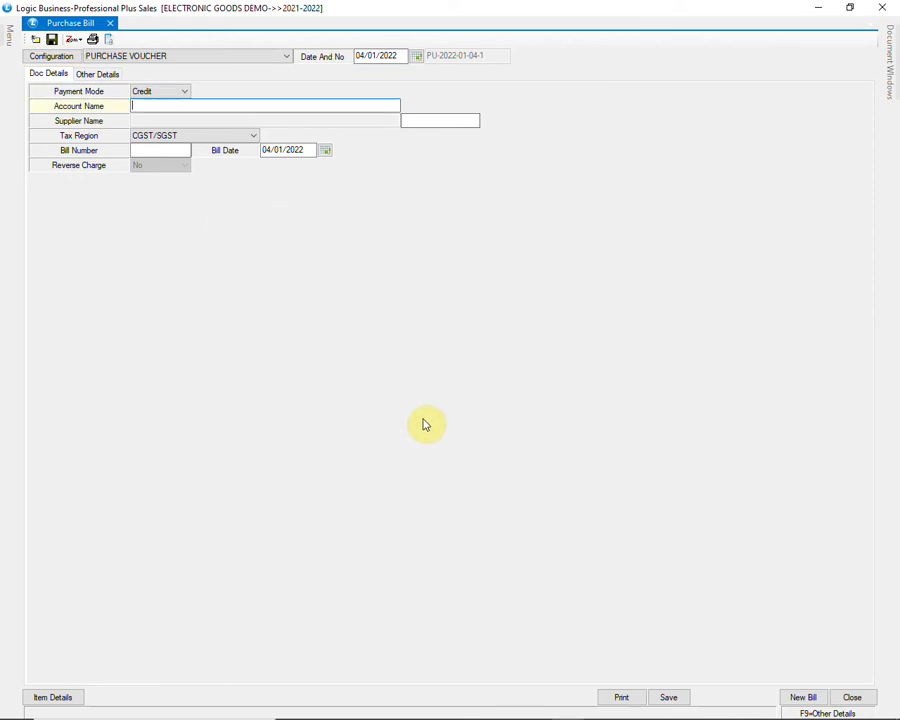
pyautogui.write('A')
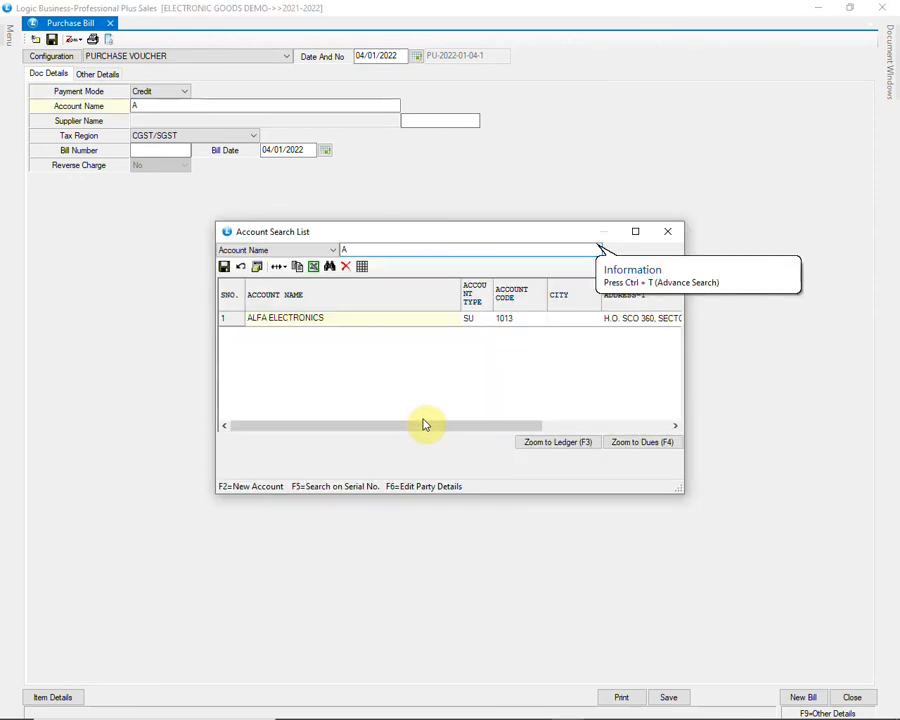
pyautogui.press('Return')
pyautogui.press('Return')
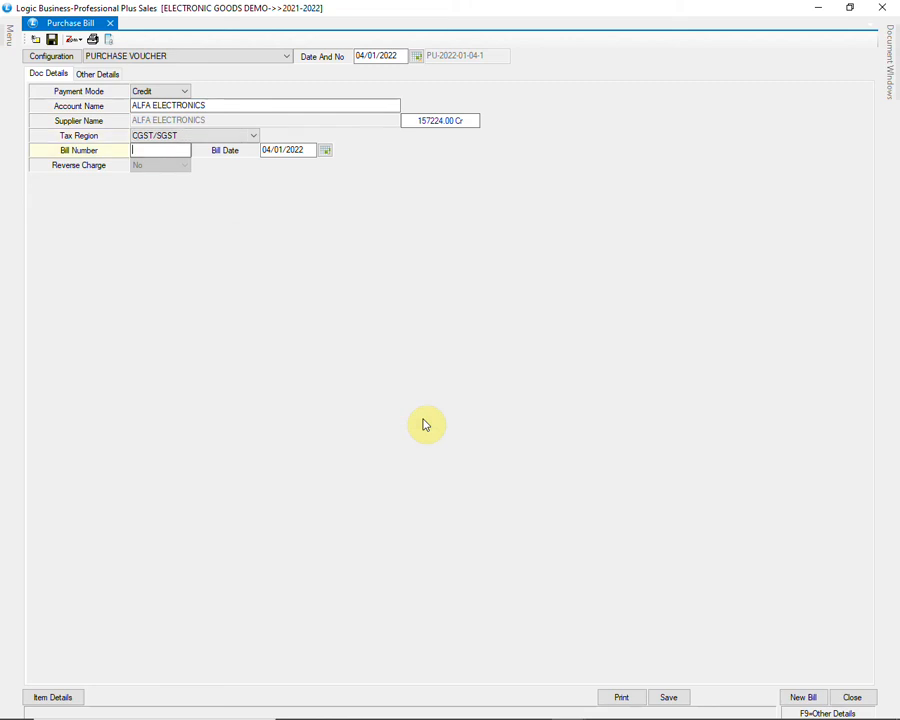
pyautogui.write('45')
pyautogui.press('Return')
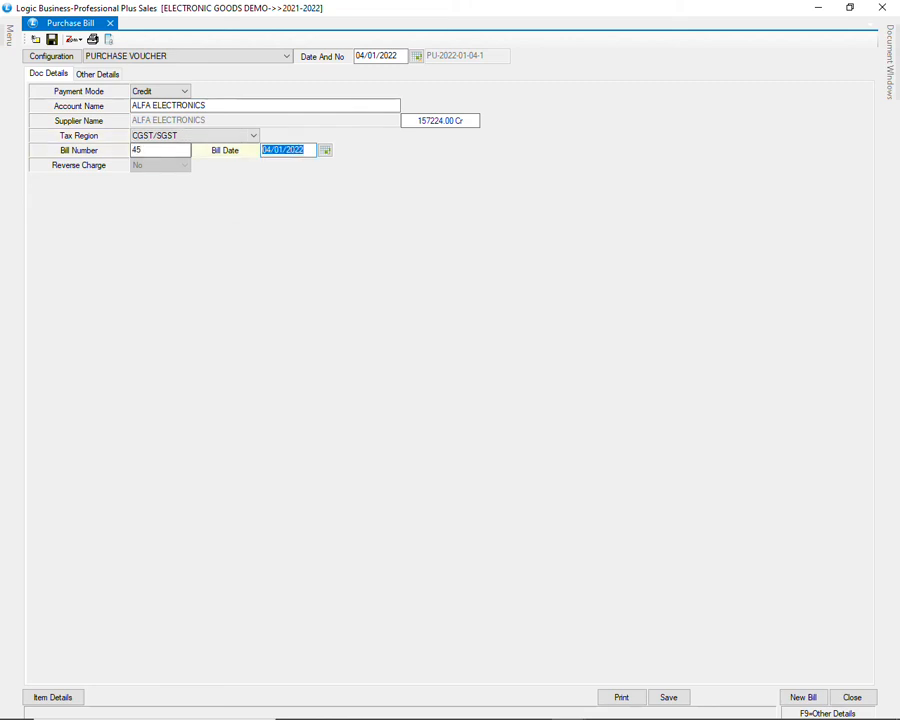
# Step: Go to the bill's item details and add the item IPHONE XS MAX -SILVER 512GB to the first row
pyautogui.press('Return')
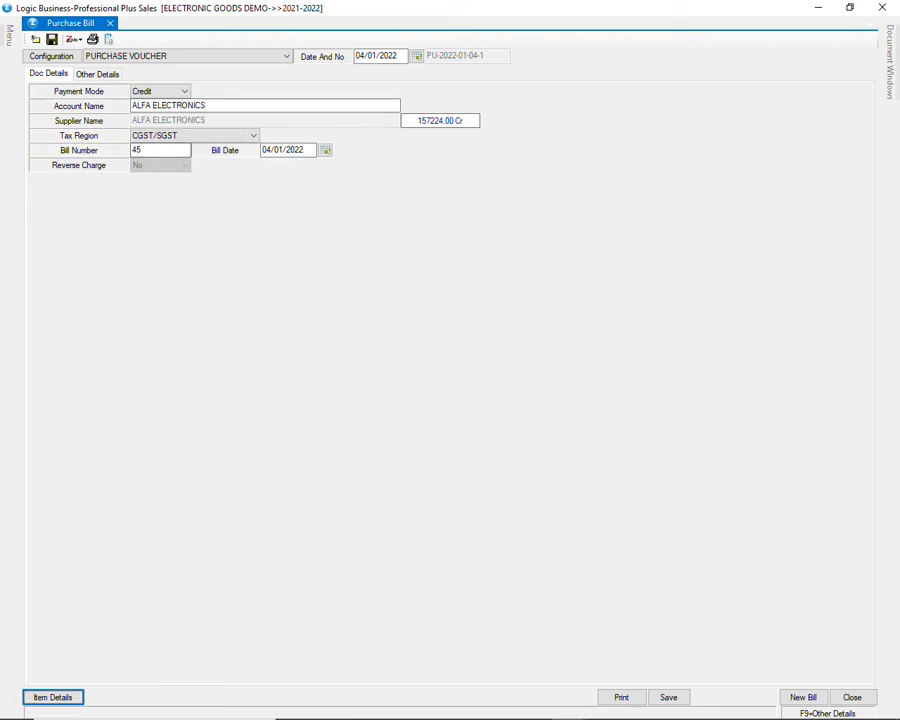
pyautogui.press('Return')
pyautogui.press('Return')
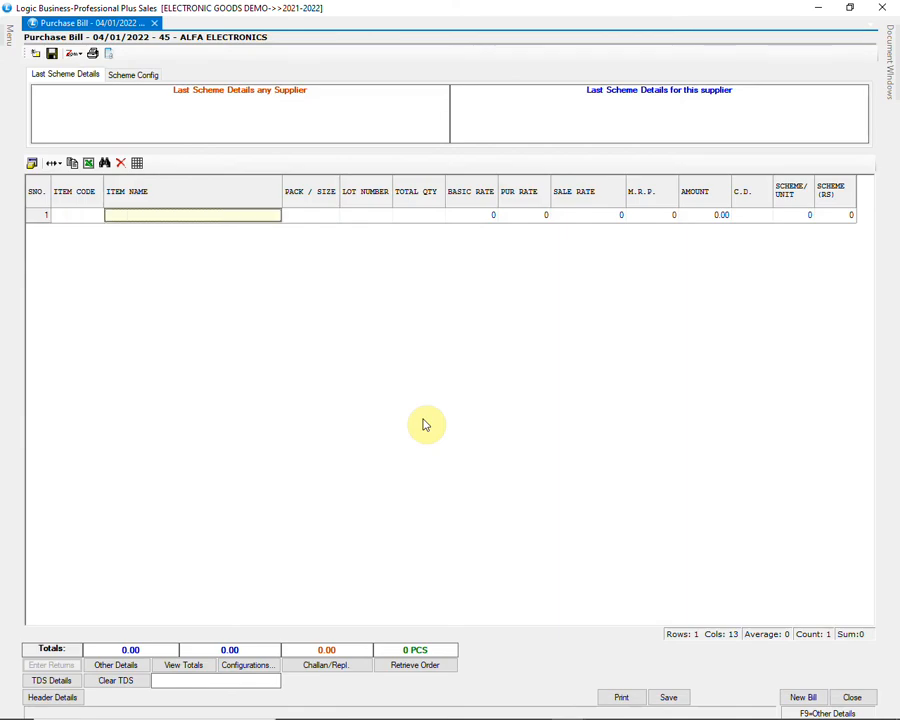
pyautogui.write('IP')
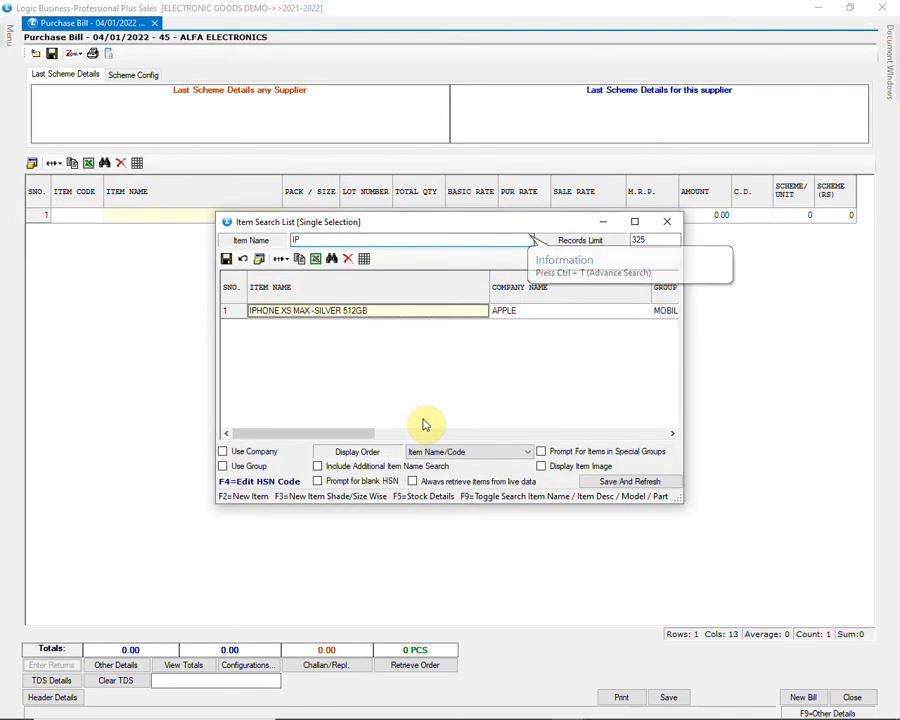
pyautogui.press('Return')
pyautogui.press('Return')
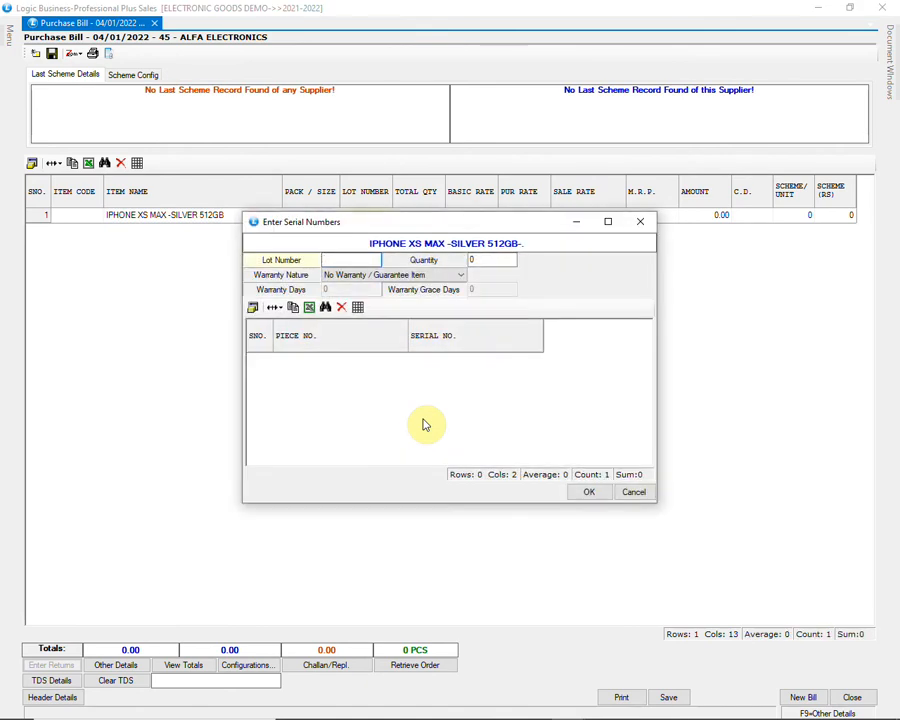
# Step: Set the item's lot number to 55 and its quantity to 4 for serial number entry
pyautogui.write('55')
pyautogui.press('Return')
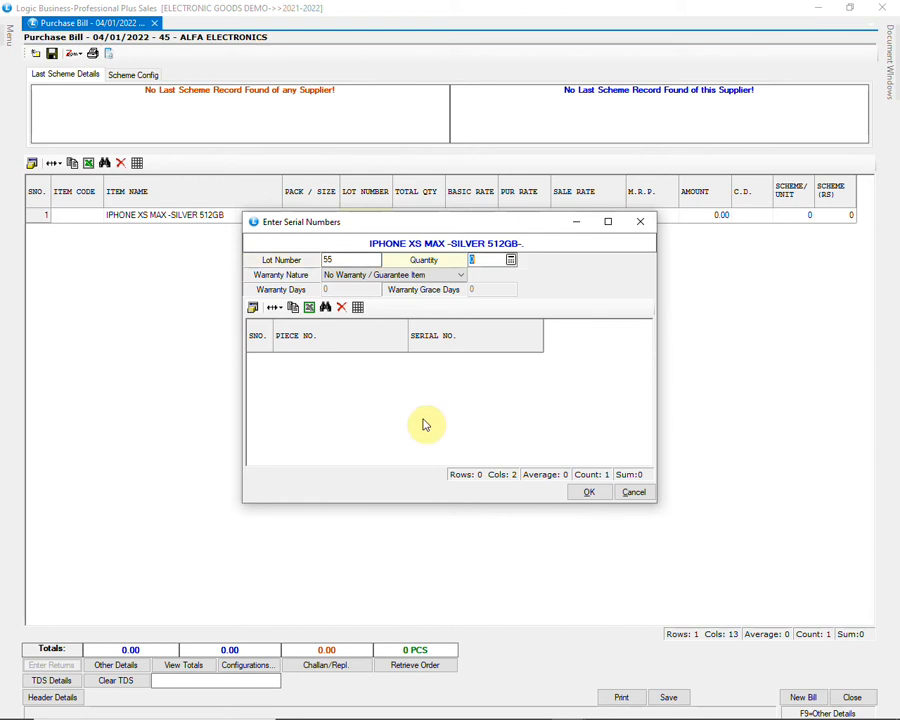
pyautogui.write('4')
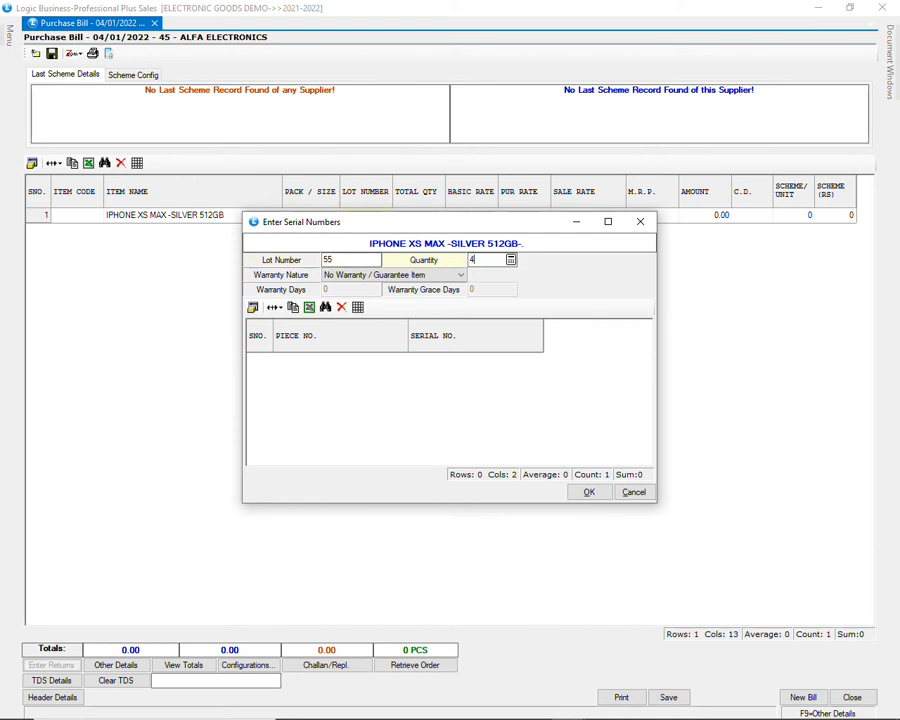
pyautogui.press('Return')
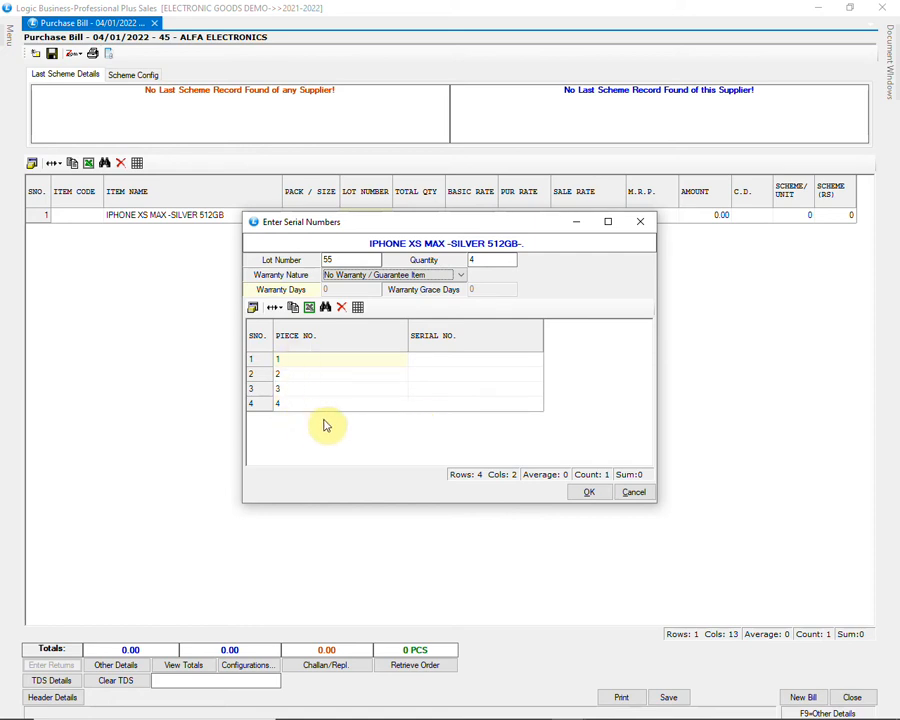
# Step: Enter serial numbers 504020, 504021, 504022 and 504023 for the four pieces and accept them
pyautogui.click(437, 361)
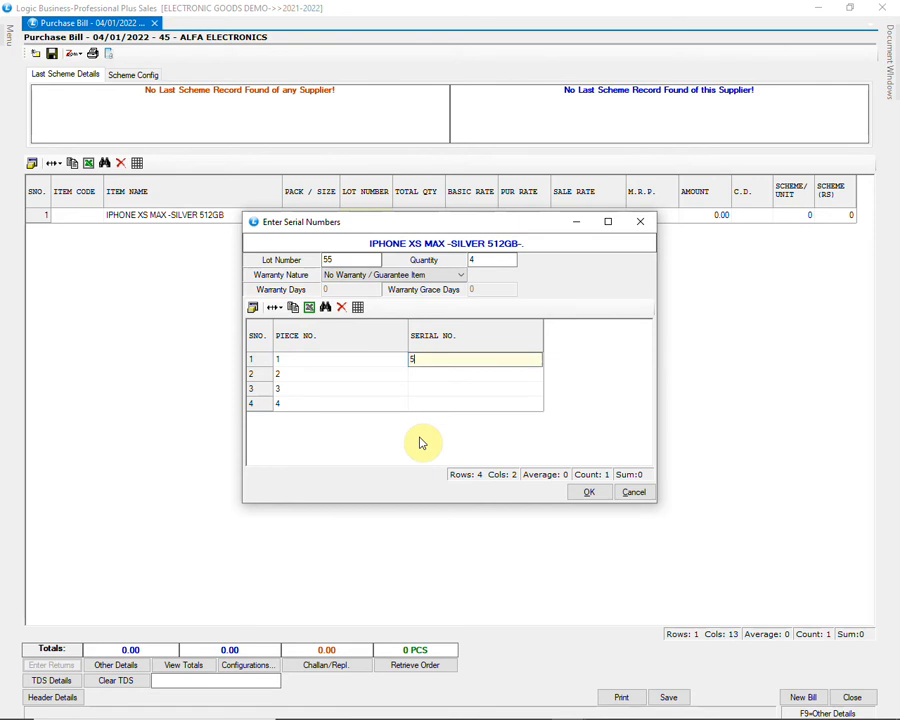
pyautogui.write('504020')
pyautogui.press('Return')
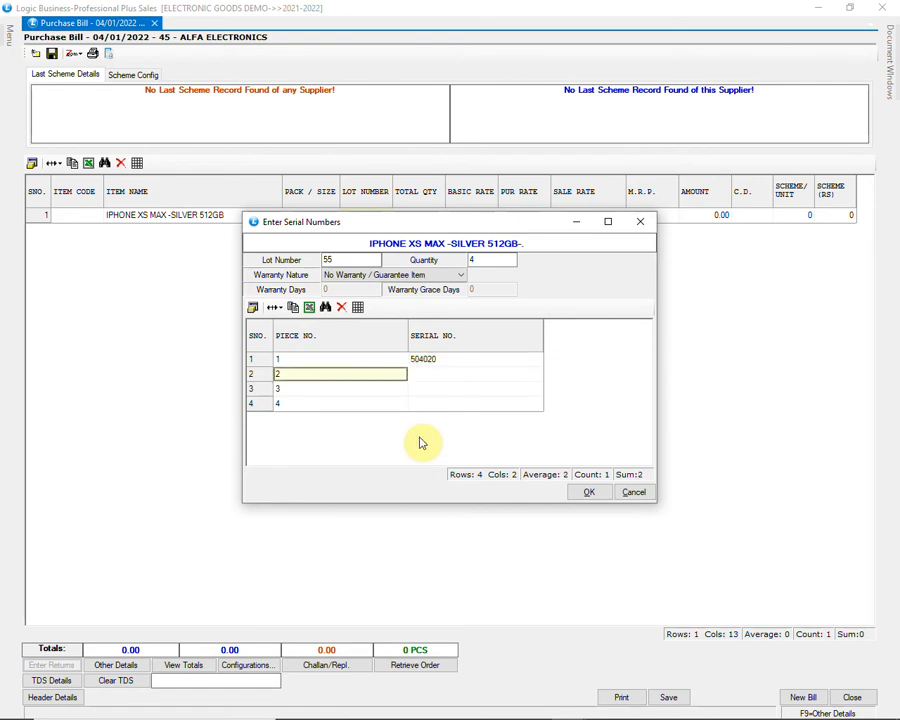
pyautogui.press('Return')
pyautogui.write('504021')
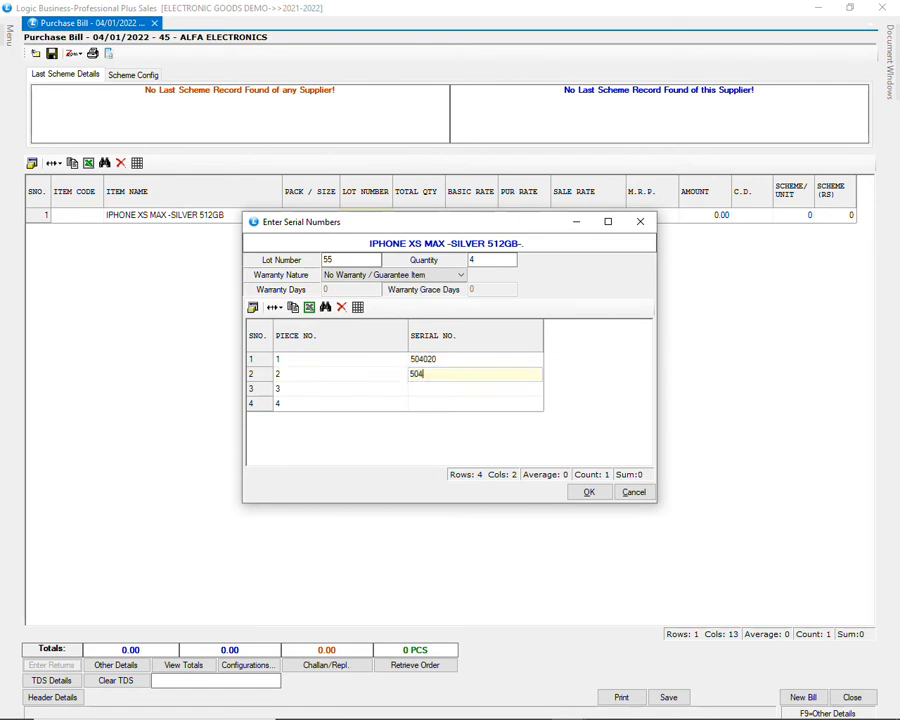
pyautogui.press('Return')
pyautogui.press('Return')
pyautogui.write('504022')
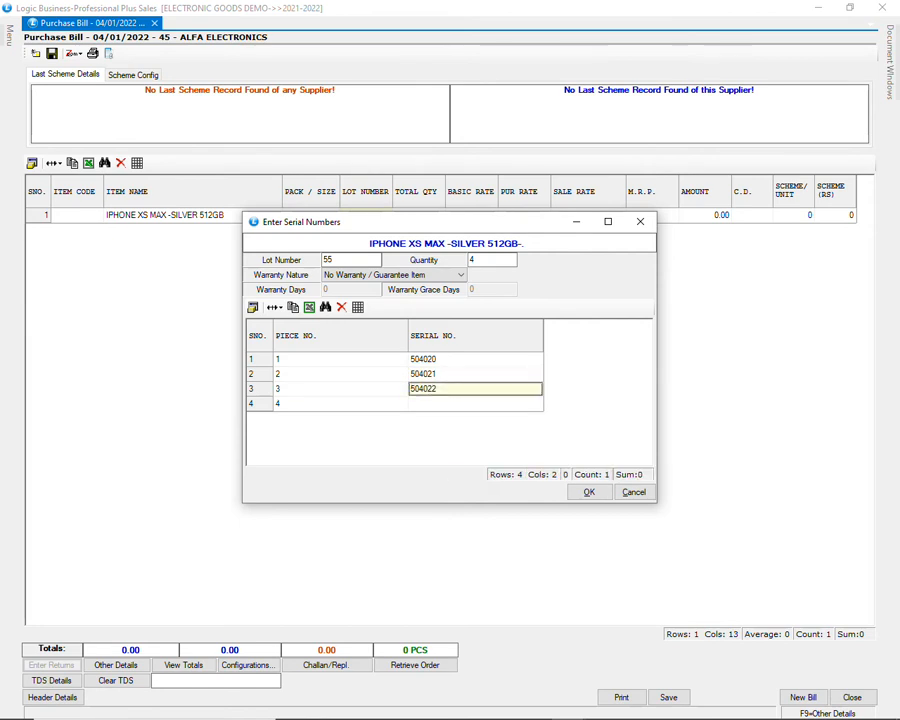
pyautogui.press('Return')
pyautogui.press('Return')
pyautogui.write('504023')
pyautogui.press('Return')
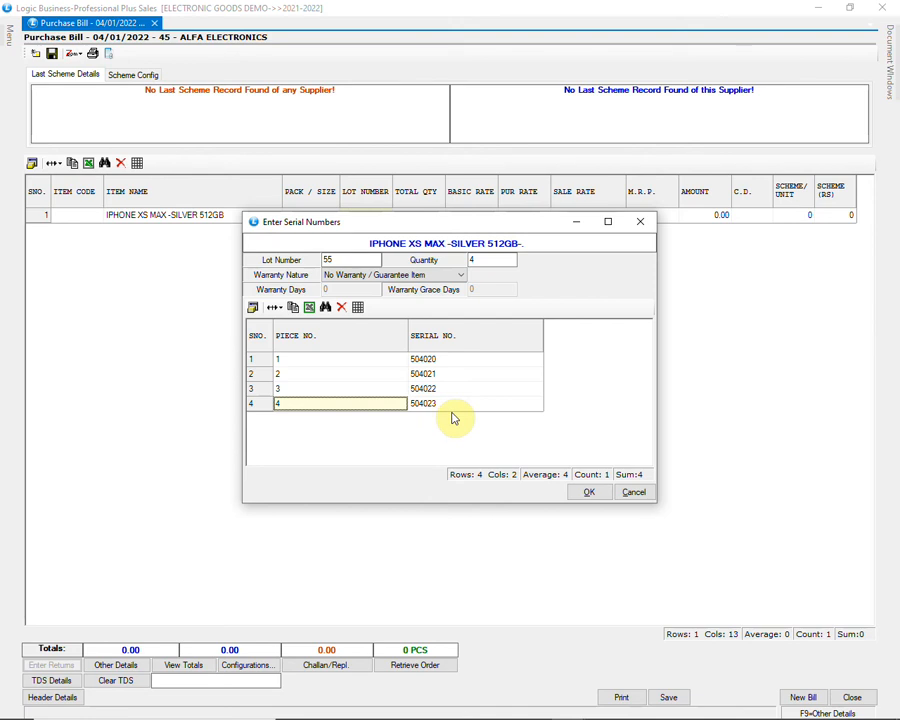
pyautogui.click(587, 493)
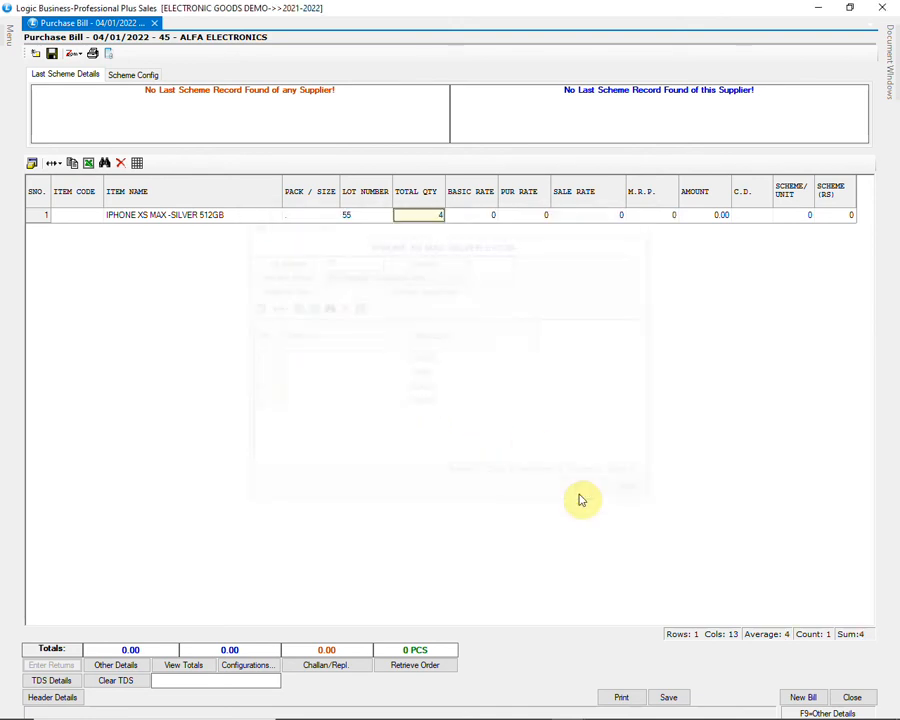
# Step: Set the iPhone row's basic rate to 70000, sale rate to 99000 and M.R.P. to 110000, and complete the row
pyautogui.press('Return')
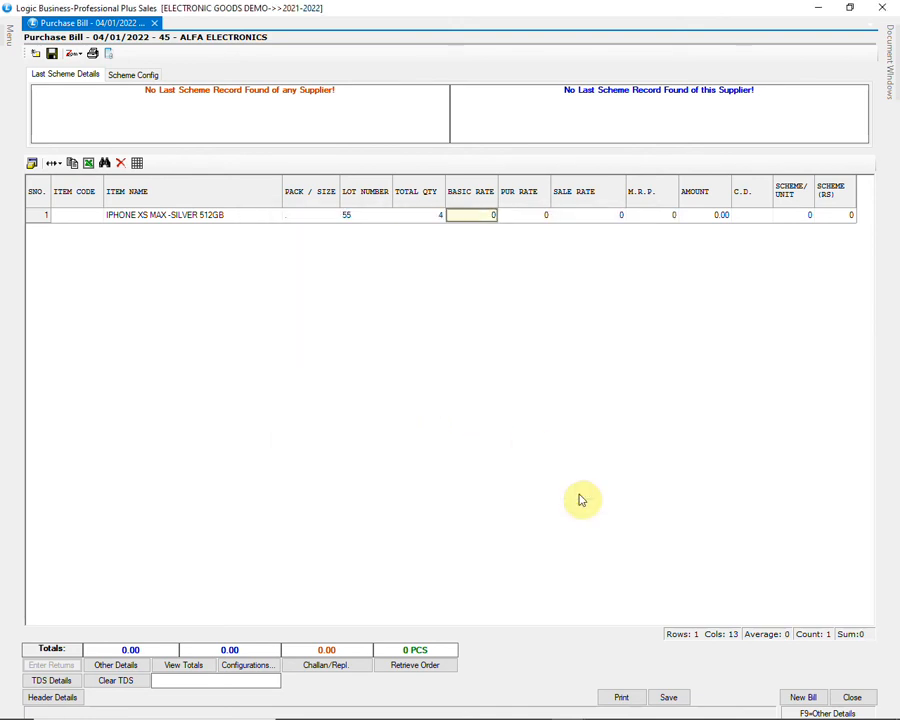
pyautogui.write('70000')
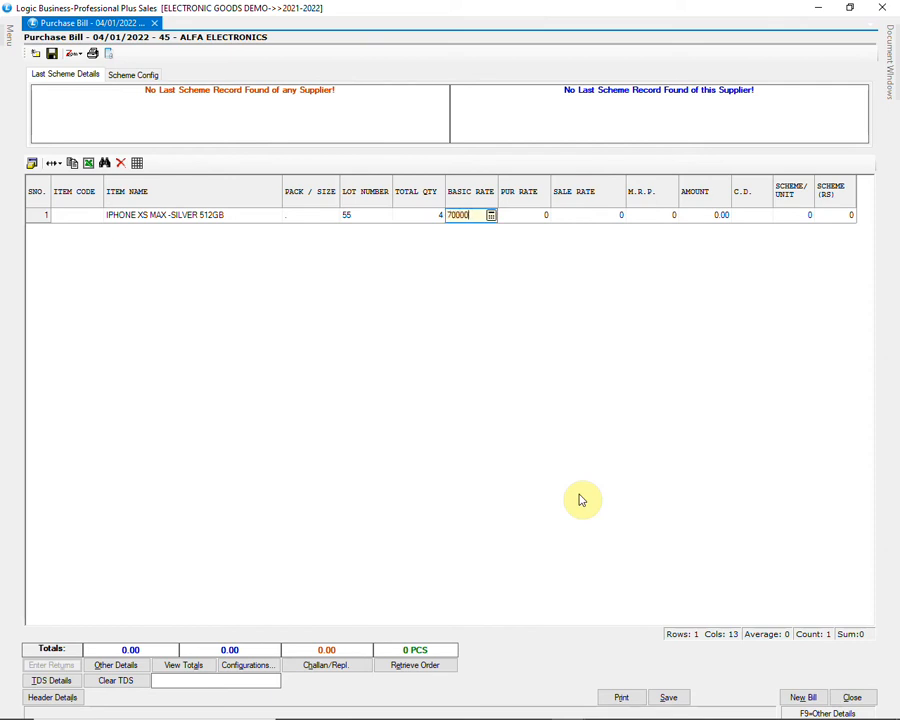
pyautogui.press('Return')
pyautogui.press('Return')
pyautogui.write('990000')
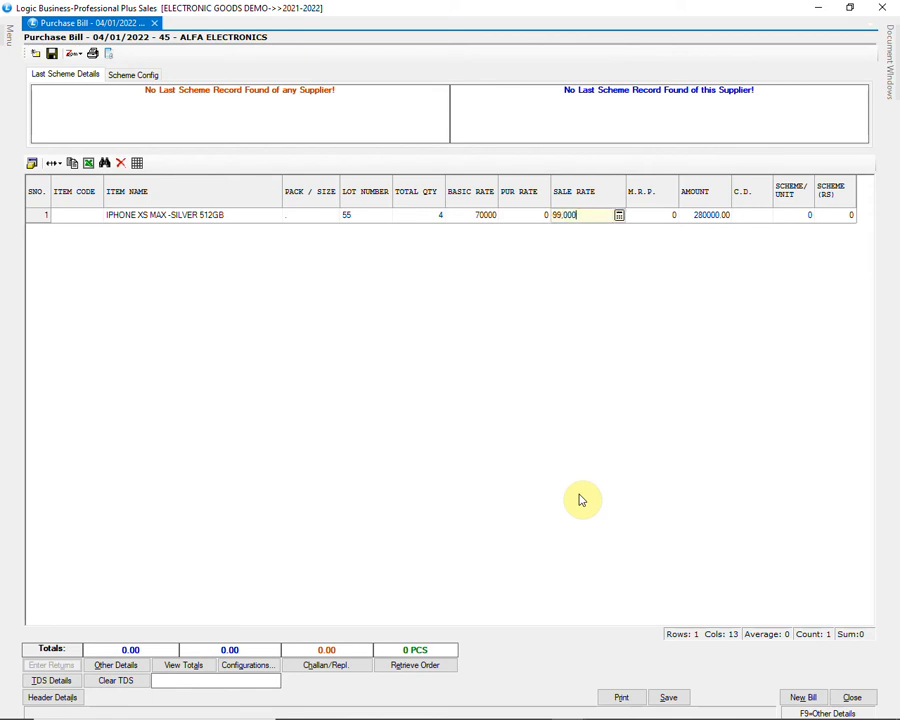
pyautogui.press('Return')
pyautogui.write('110000')
pyautogui.press('Return')
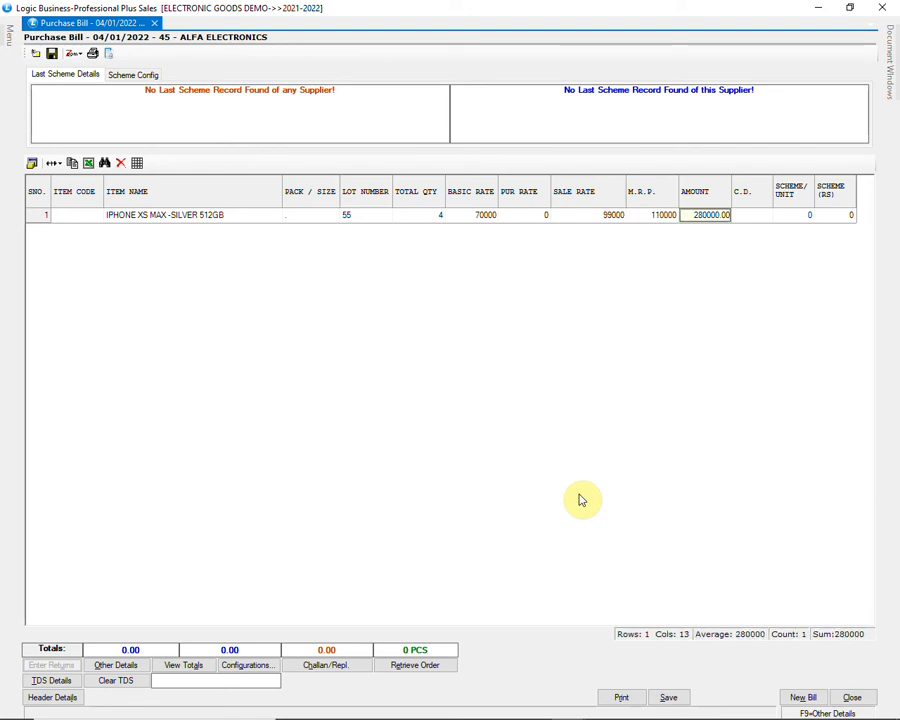
pyautogui.press('Return')
pyautogui.press('Return')
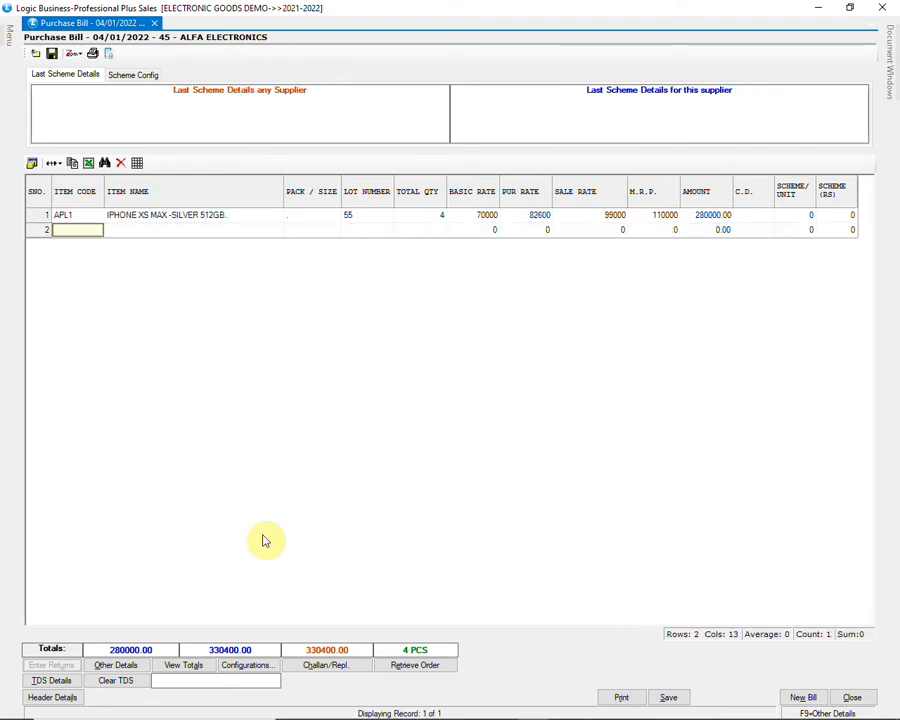
# Step: Review the bill's totals and its account-wise break-up, and close both summaries
pyautogui.click(201, 666)
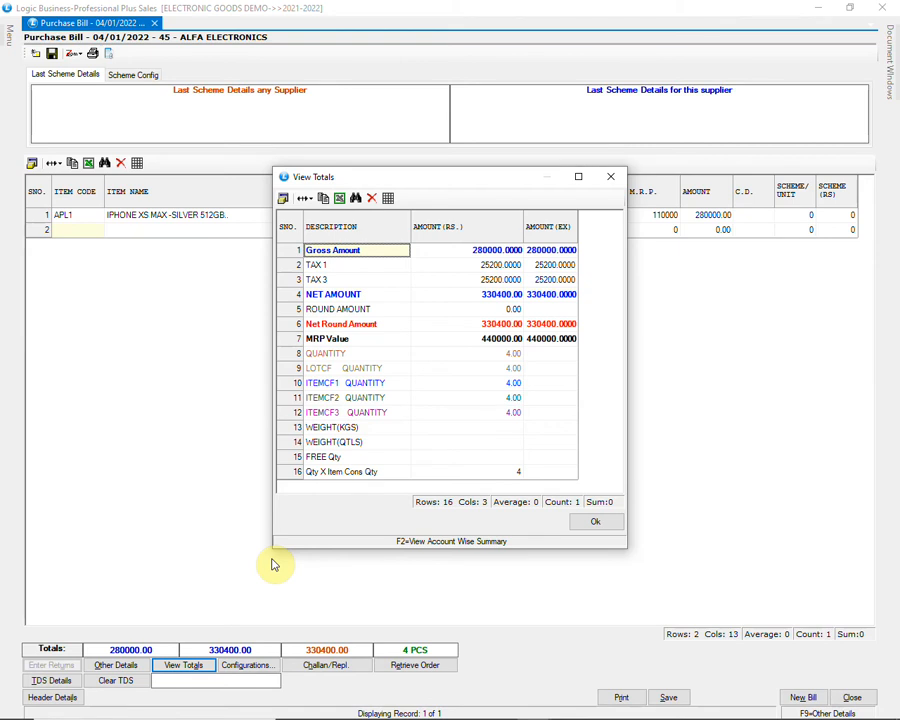
pyautogui.press('F2')
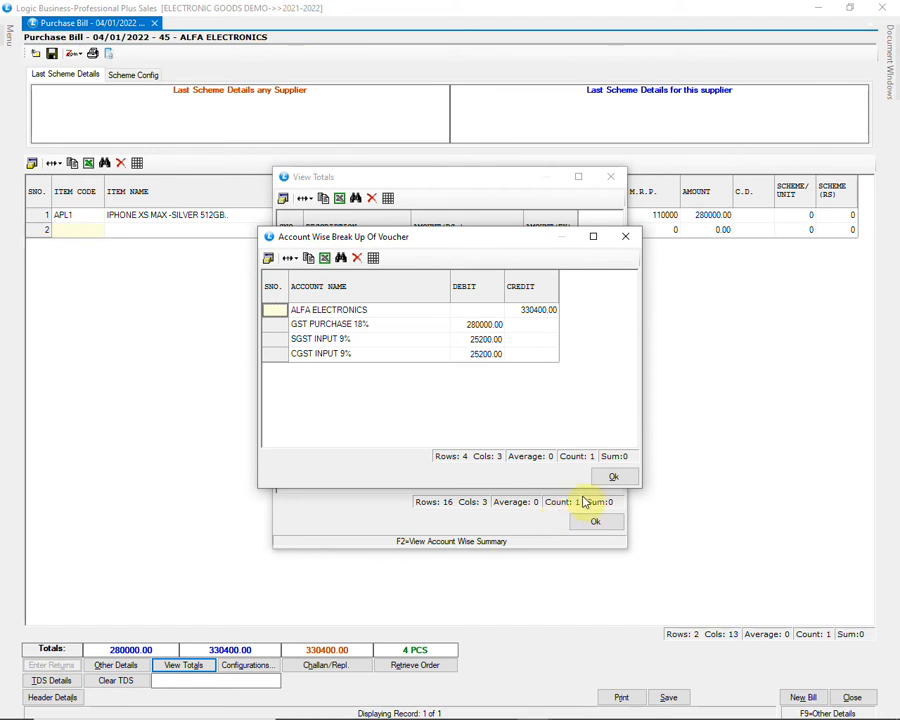
pyautogui.click(613, 477)
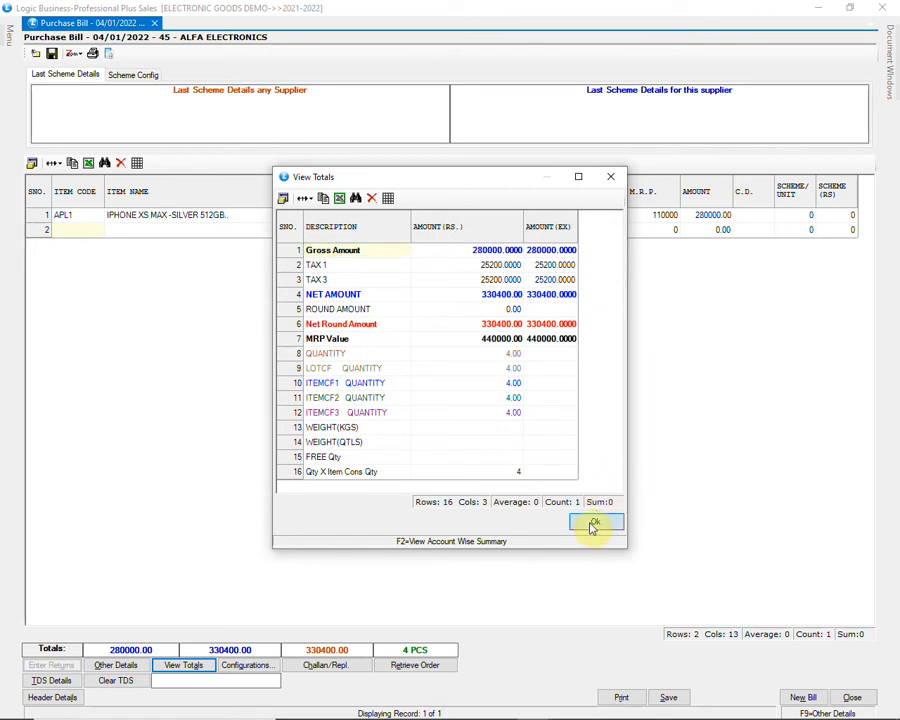
pyautogui.click(593, 525)
# Step: Save the iPhone purchase voucher with WAREHOUSE as the godown for its stock
pyautogui.click(668, 697)
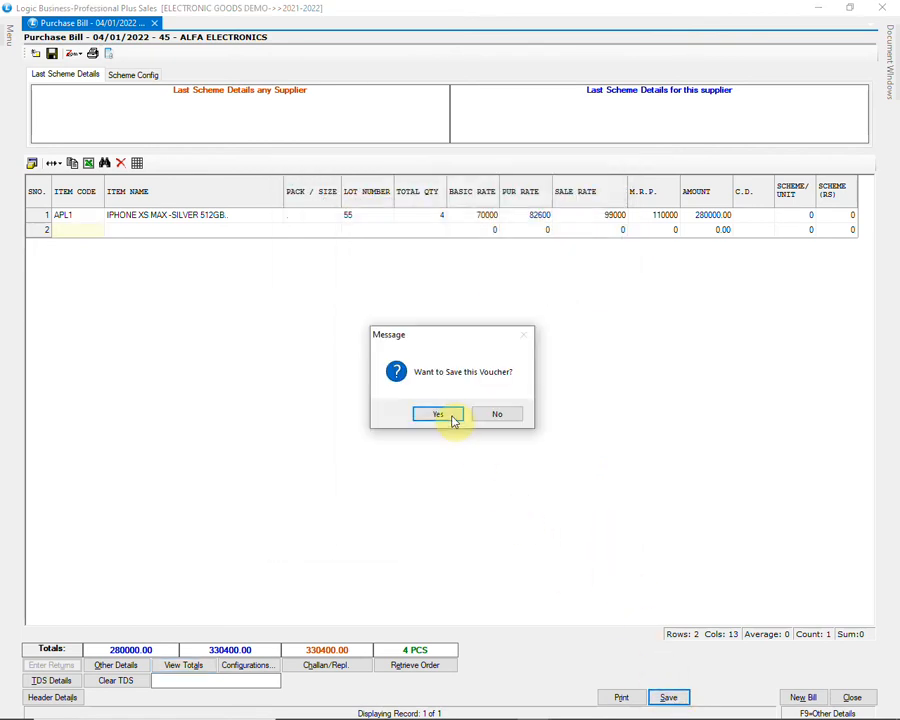
pyautogui.click(450, 413)
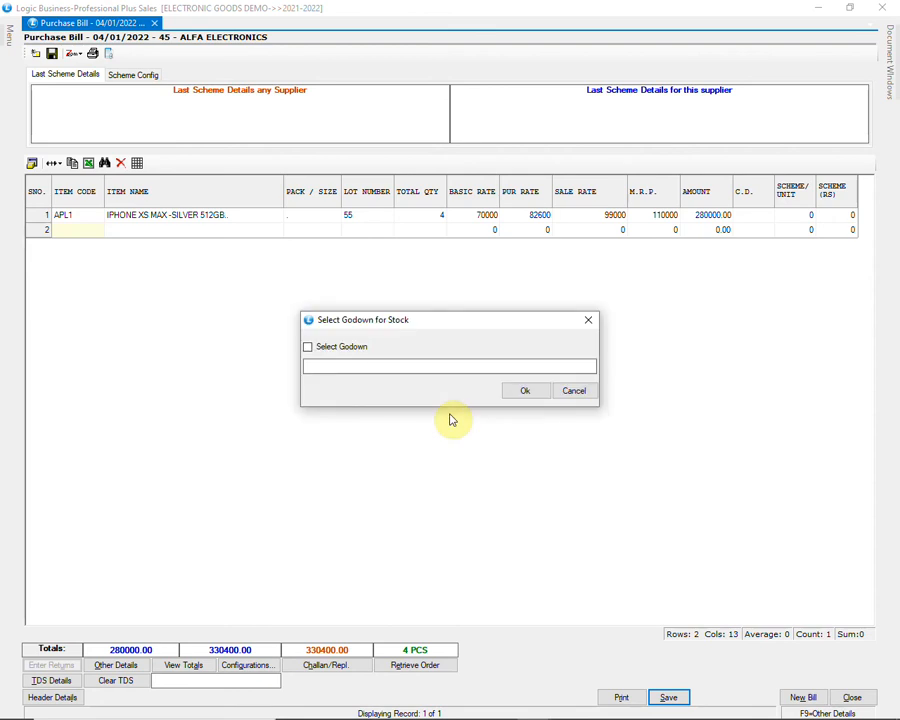
pyautogui.click(340, 356)
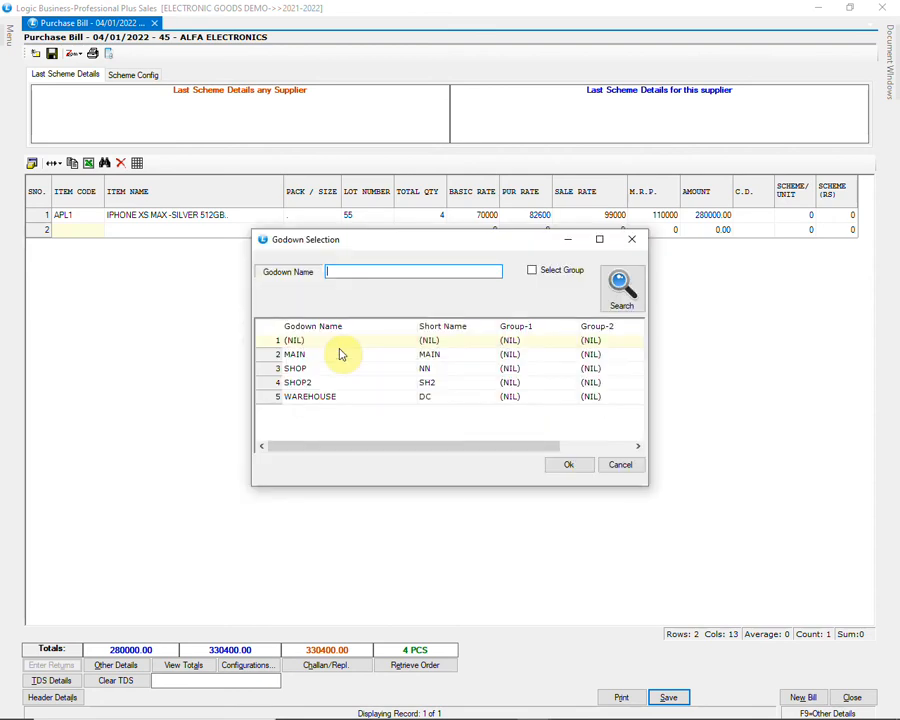
pyautogui.click(338, 396)
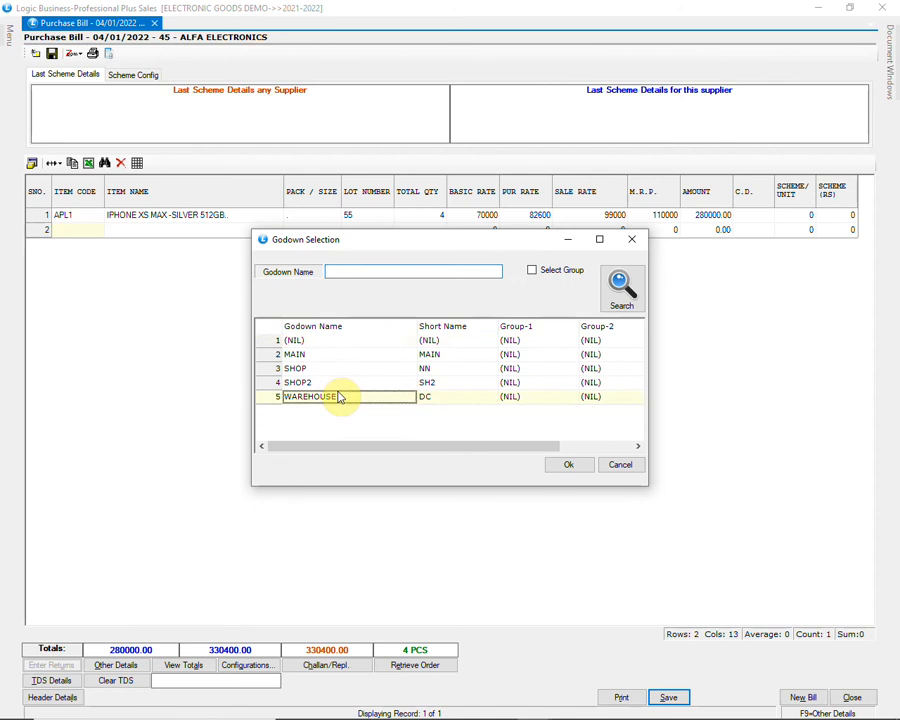
pyautogui.click(566, 468)
pyautogui.click(523, 394)
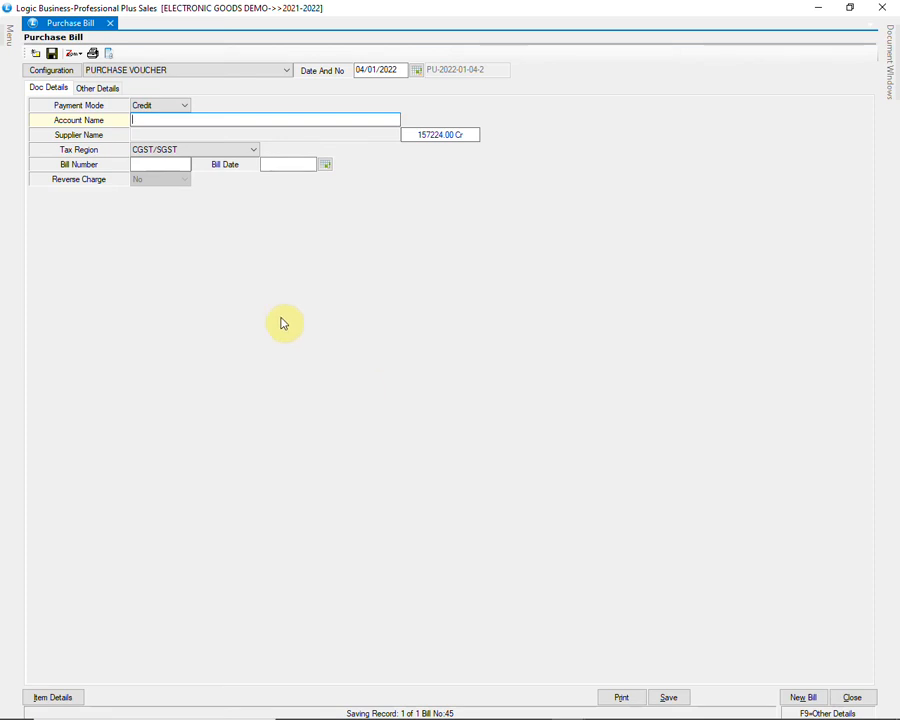
# Step: Set Lot Number As to Default in the PURCHASE VOUCHER configuration and save the configuration
pyautogui.click(70, 75)
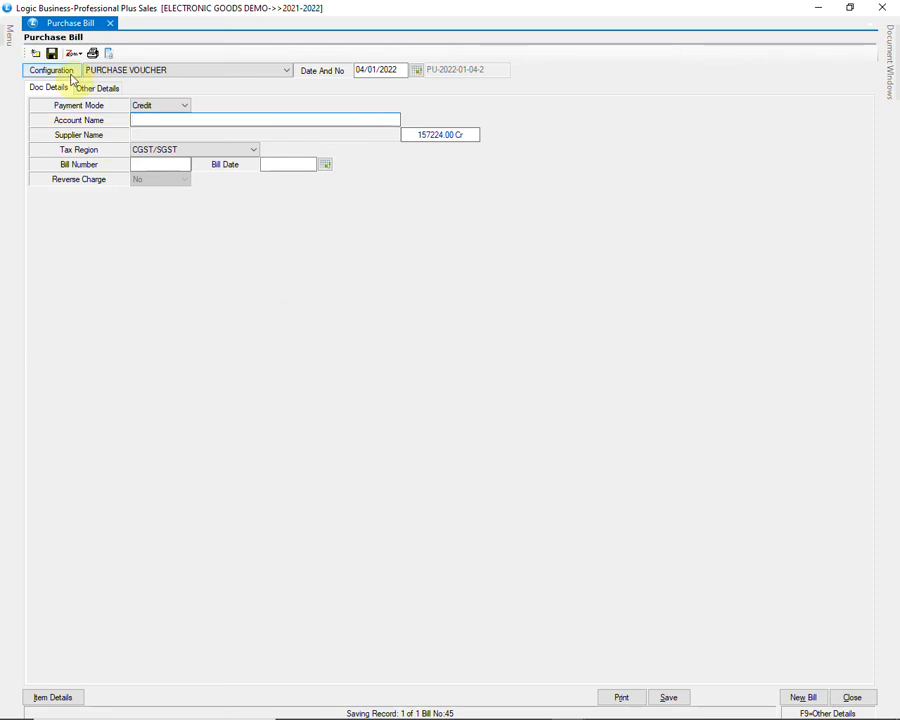
pyautogui.click(358, 262)
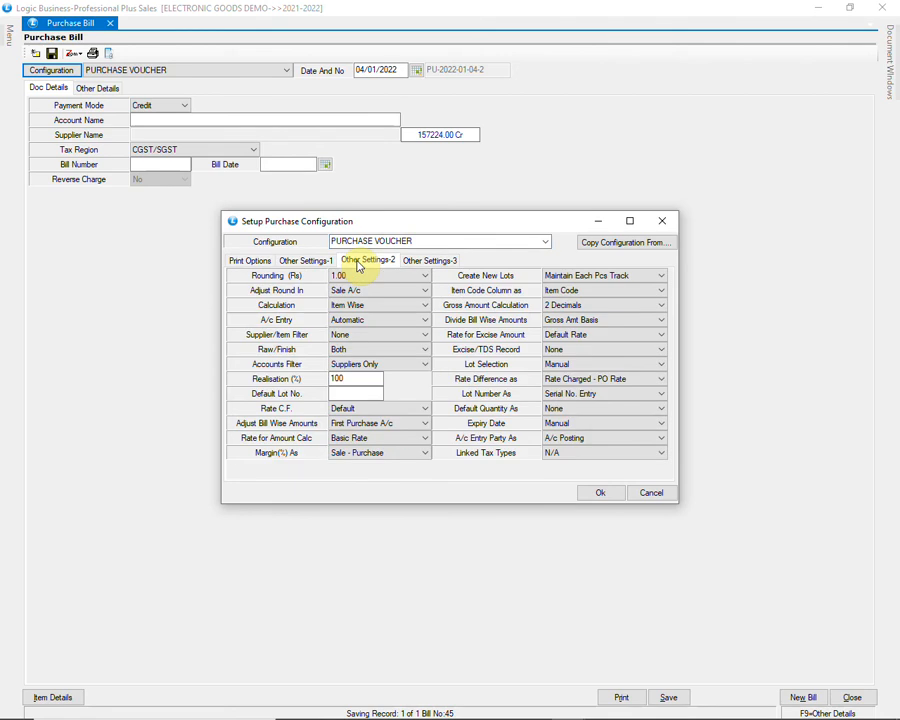
pyautogui.click(592, 395)
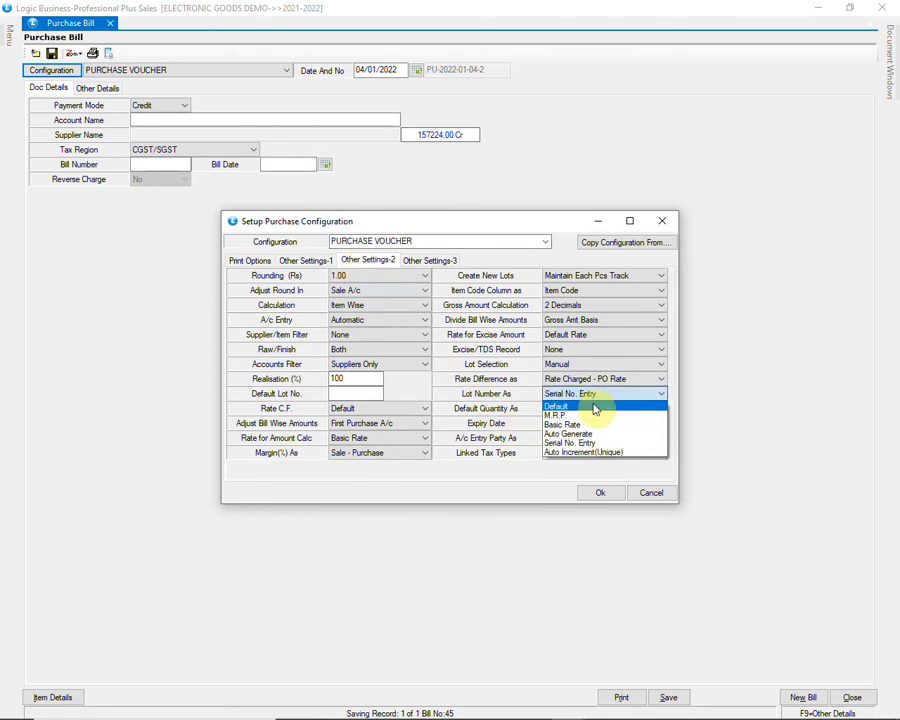
pyautogui.click(595, 407)
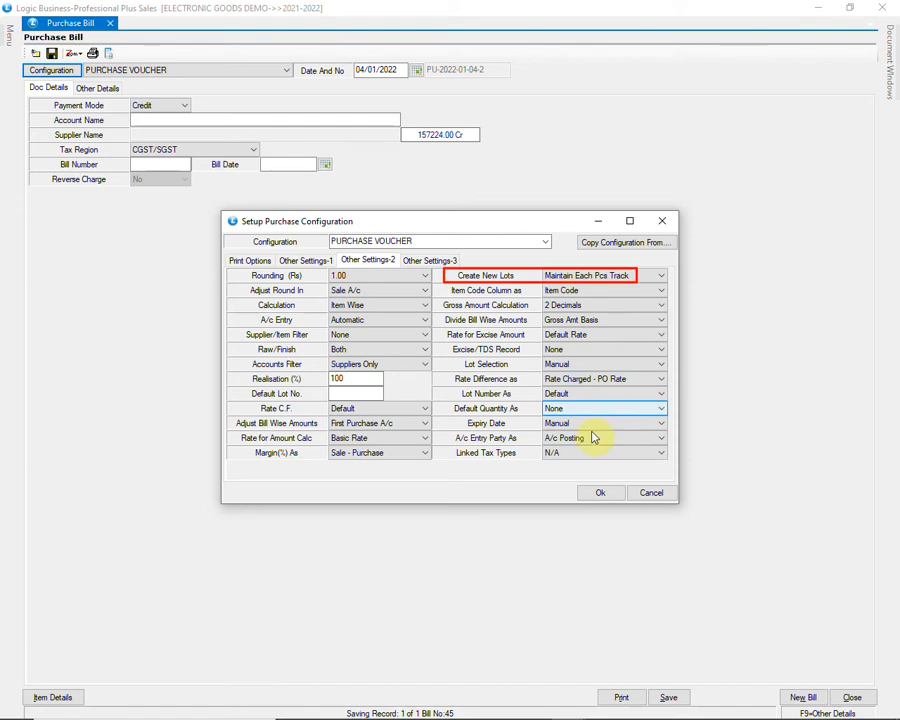
pyautogui.click(598, 494)
pyautogui.click(430, 414)
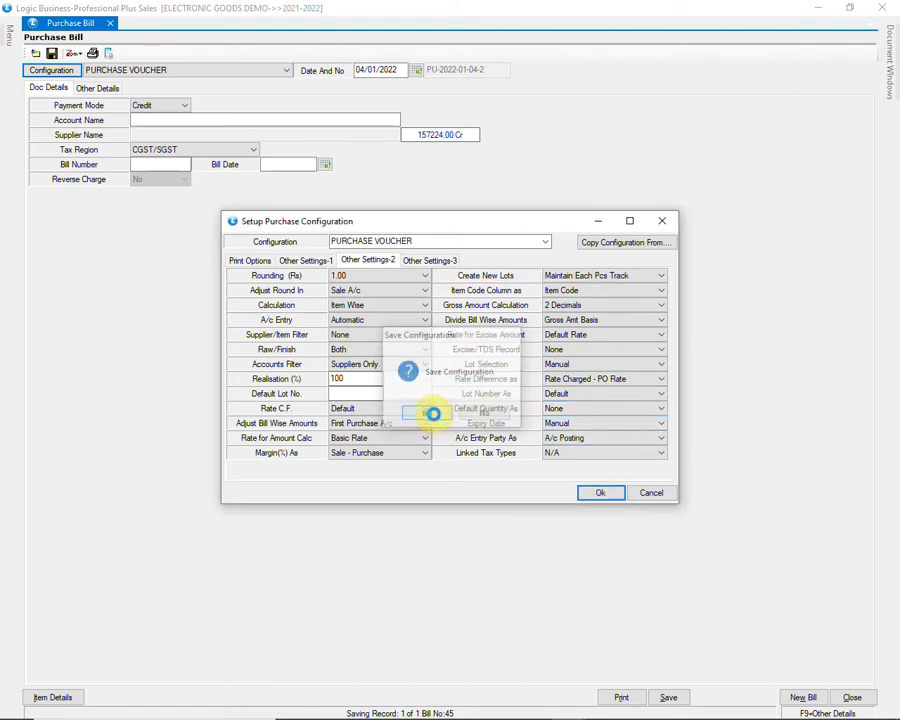
# Step: Fill in the new purchase bill's header with supplier BAWA BROTHERS and bill number 88, and go to its item details
pyautogui.press('Return')
pyautogui.press('Return')
pyautogui.press('Return')
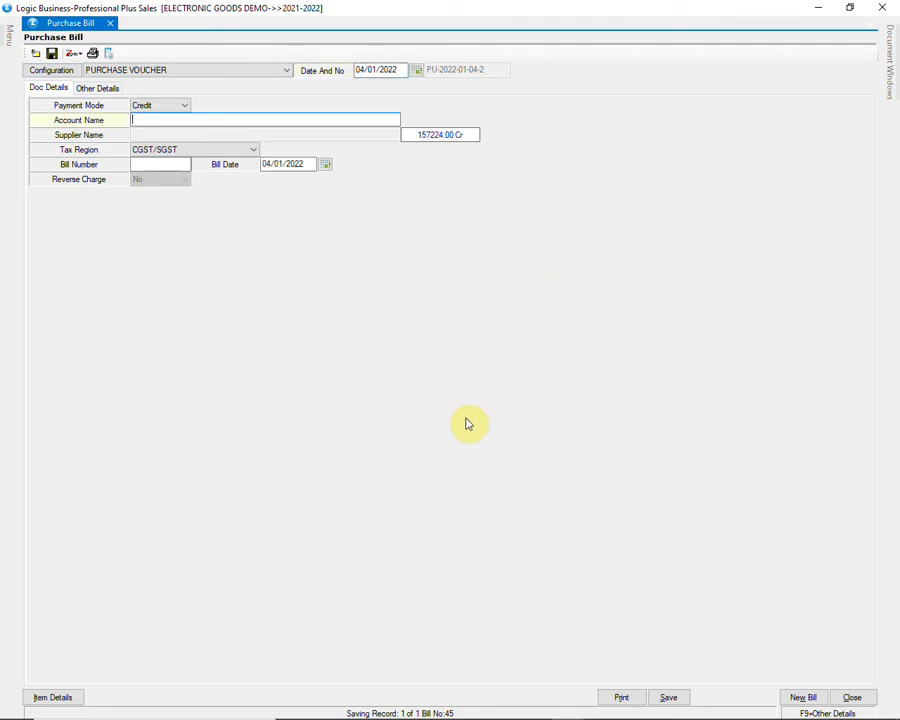
pyautogui.write('BA')
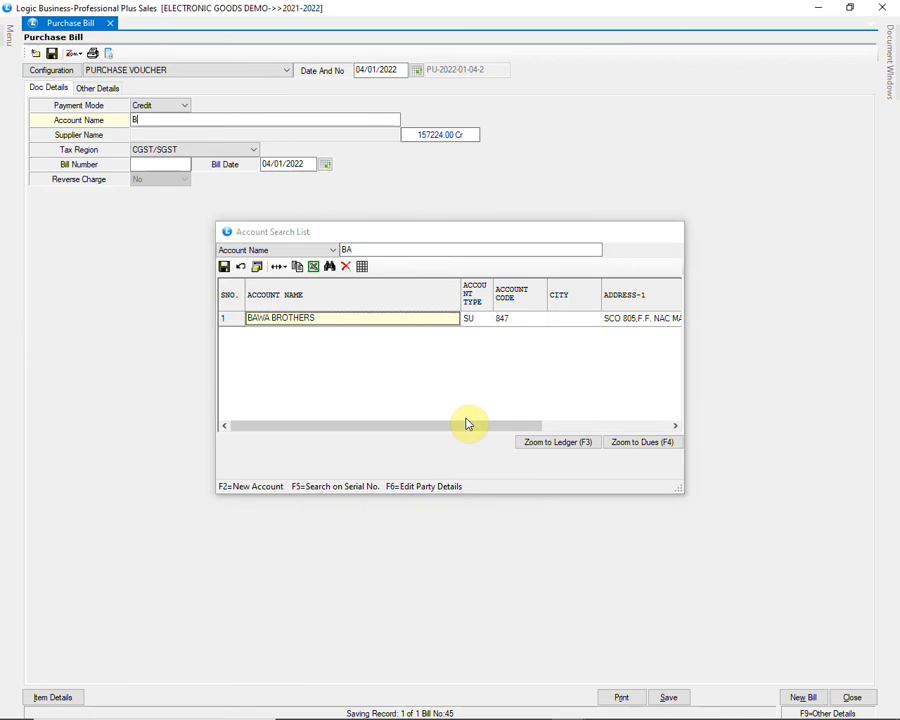
pyautogui.press('Return')
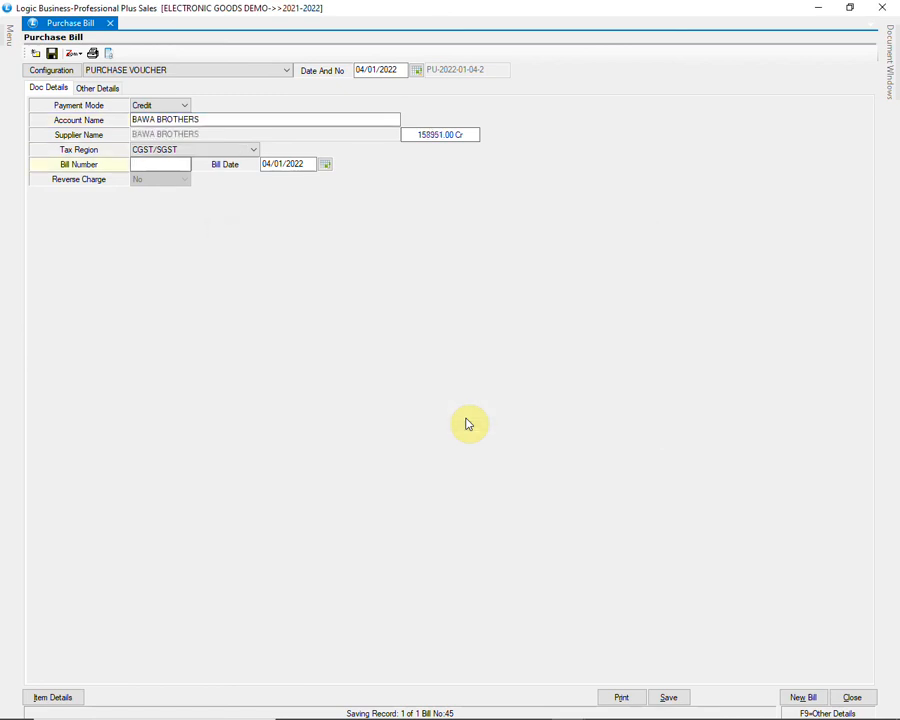
pyautogui.press('Return')
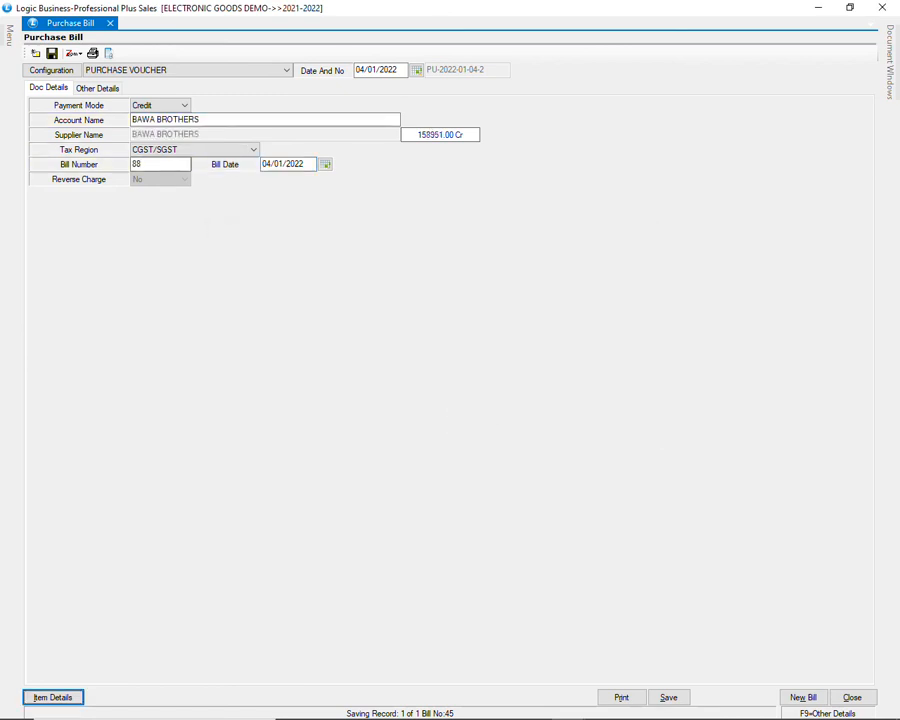
pyautogui.press('Return')
# Step: Add SM- G935 BLACK (S7 EDGE 128GB) to the bill with lot number 22 and quantity 5, keeping the default rates
pyautogui.write('SM')
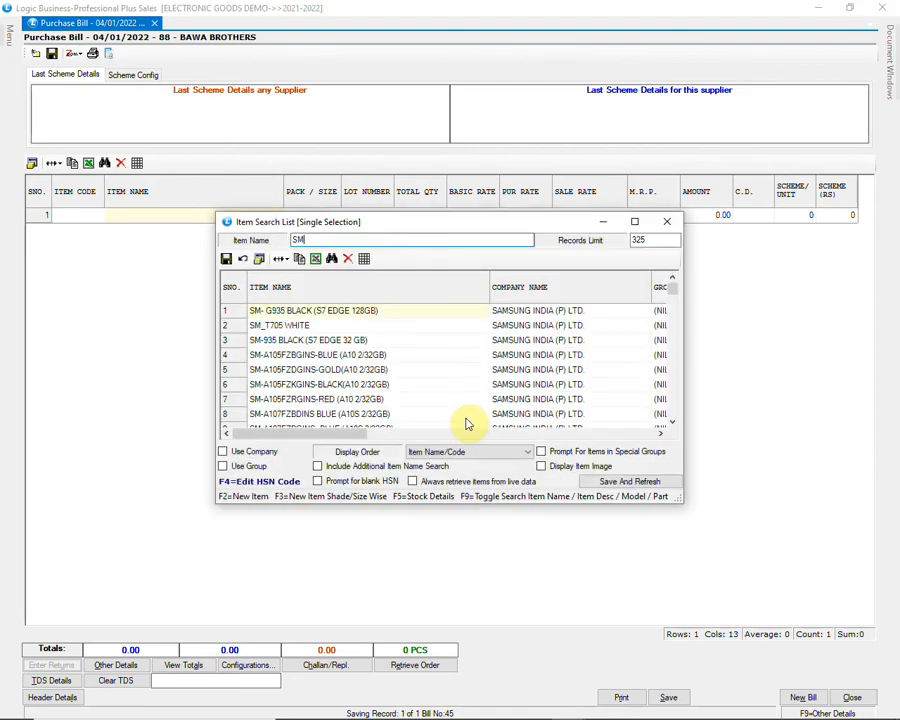
pyautogui.press('Return')
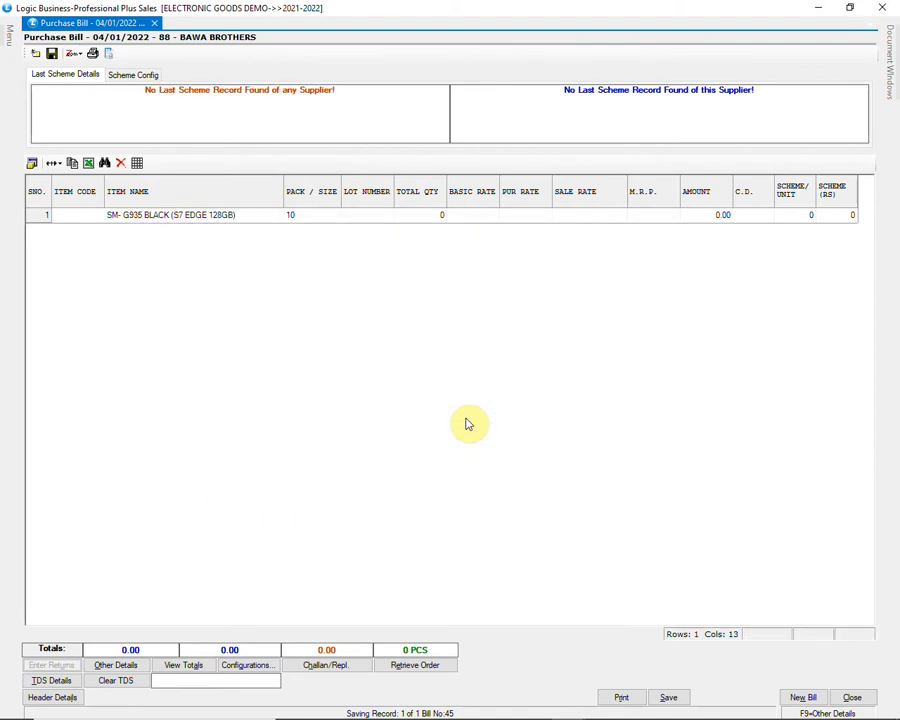
pyautogui.write('22')
pyautogui.press('Return')
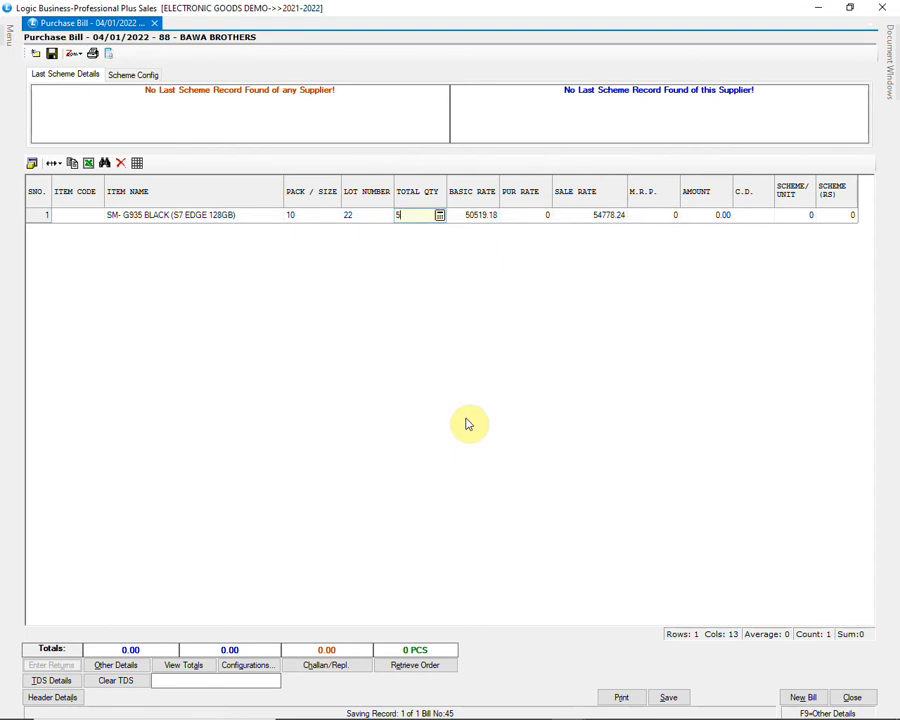
pyautogui.write('5')
pyautogui.press('Return')
pyautogui.press('Return')
pyautogui.press('Return')
pyautogui.press('Return')
pyautogui.press('Return')
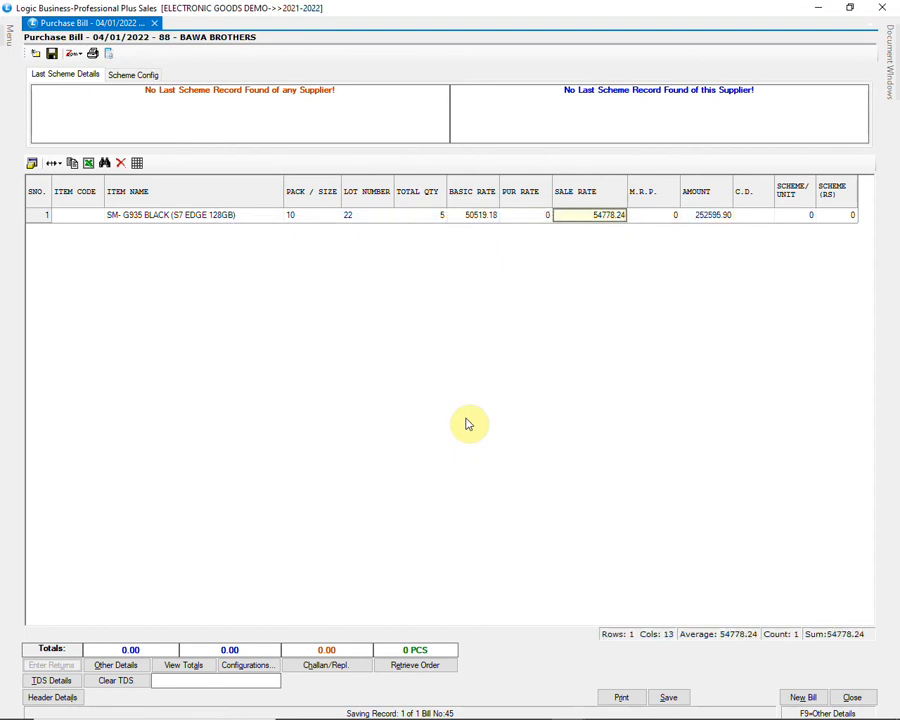
pyautogui.press('Return')
pyautogui.press('Return')
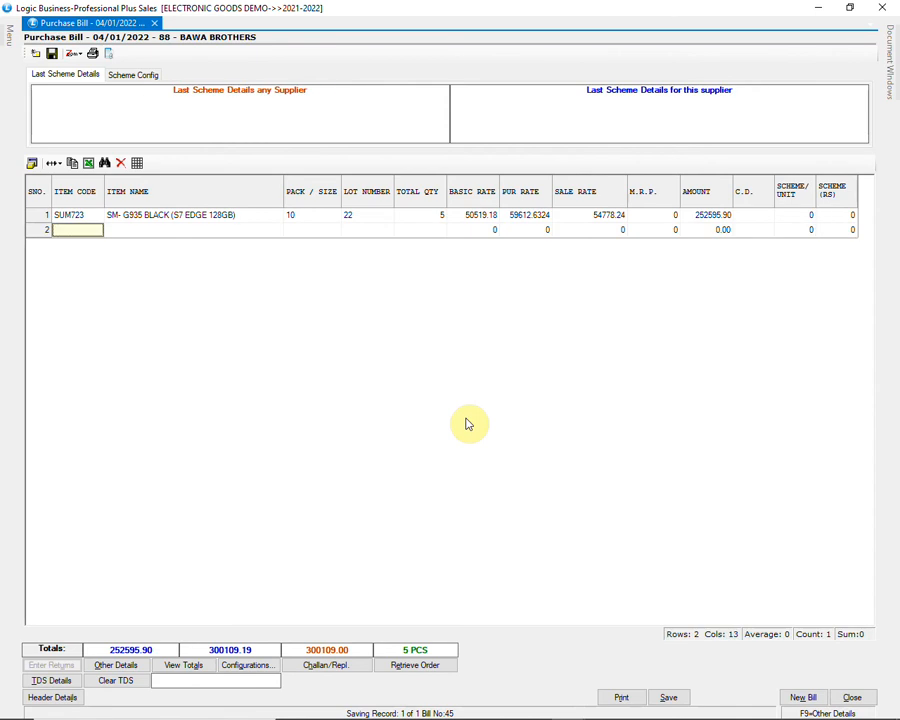
# Step: Save the BAWA BROTHERS purchase bill with WAREHOUSE as its godown and close the purchase bill form
pyautogui.click(669, 697)
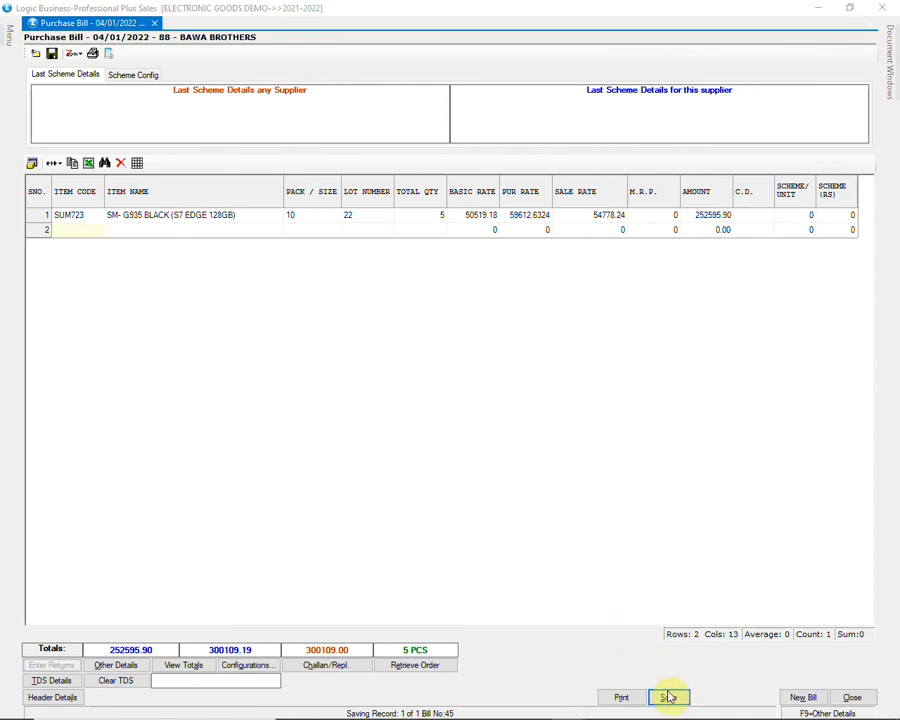
pyautogui.click(421, 420)
pyautogui.click(344, 346)
pyautogui.click(362, 398)
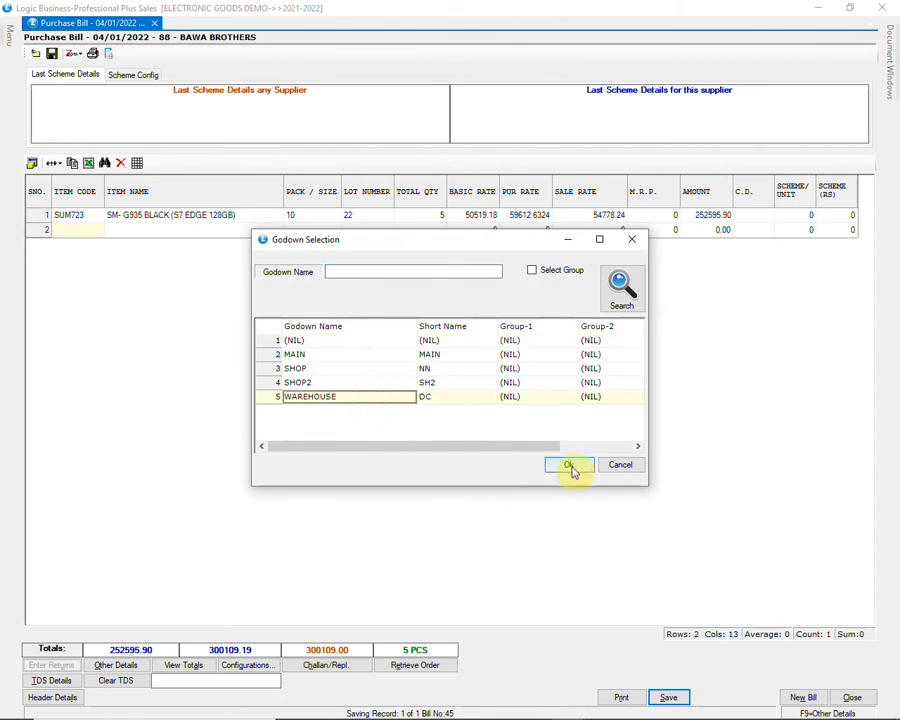
pyautogui.click(568, 464)
pyautogui.click(532, 391)
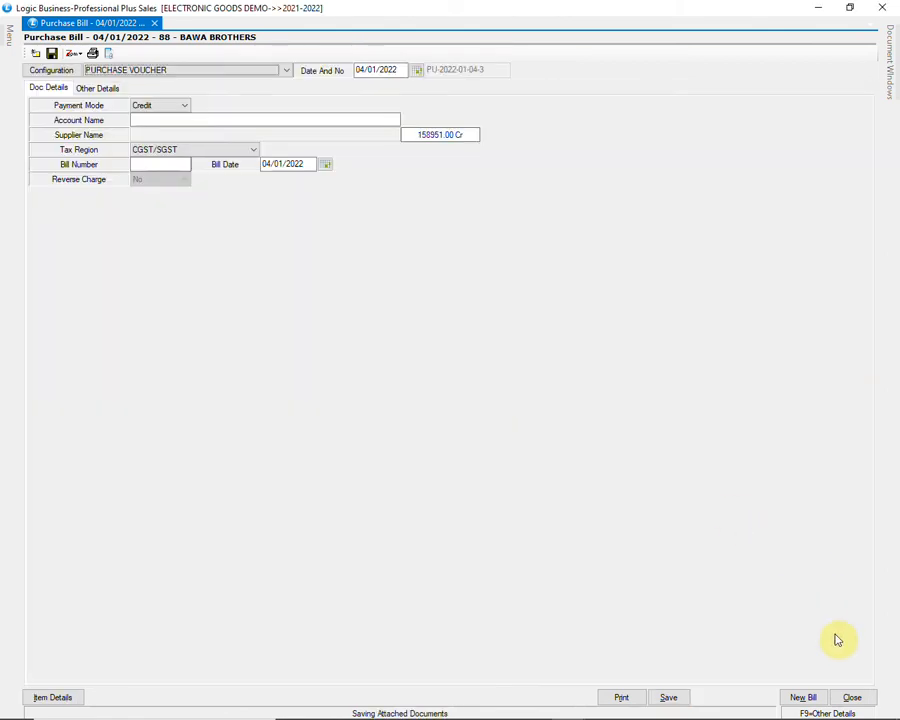
pyautogui.click(853, 697)
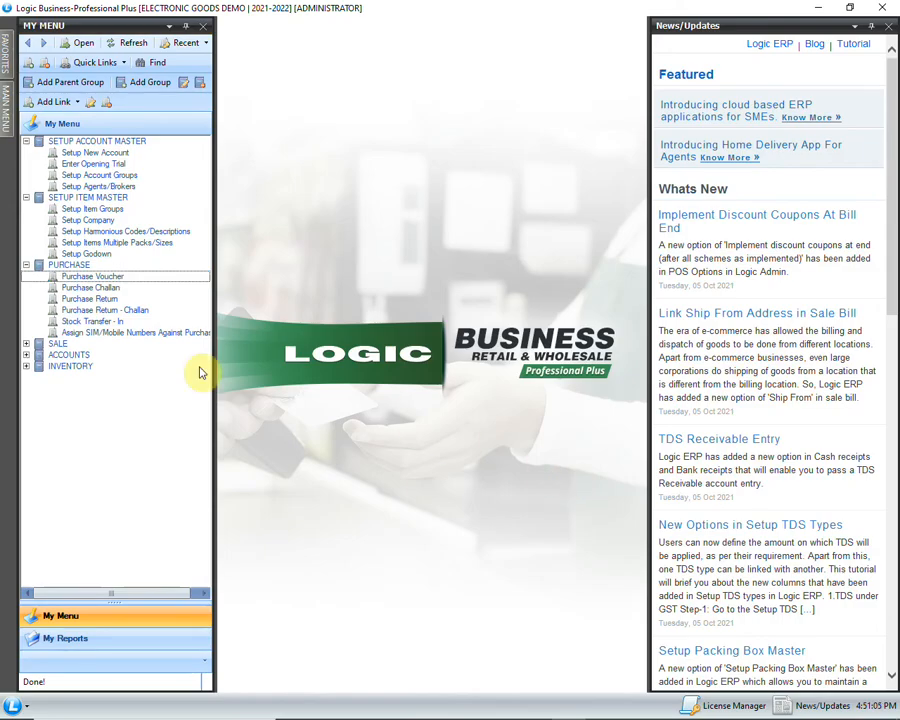
# Step: Open Assign SIM/Mobile Numbers Against Purchase and choose Purchase as the transaction type
pyautogui.click(153, 336)
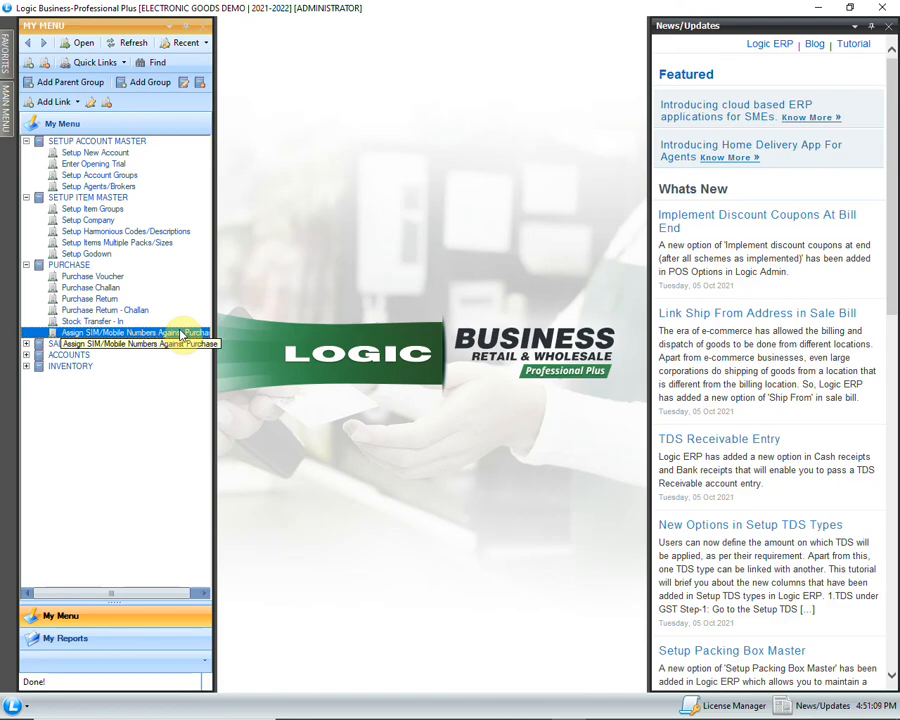
pyautogui.doubleClick(181, 333)
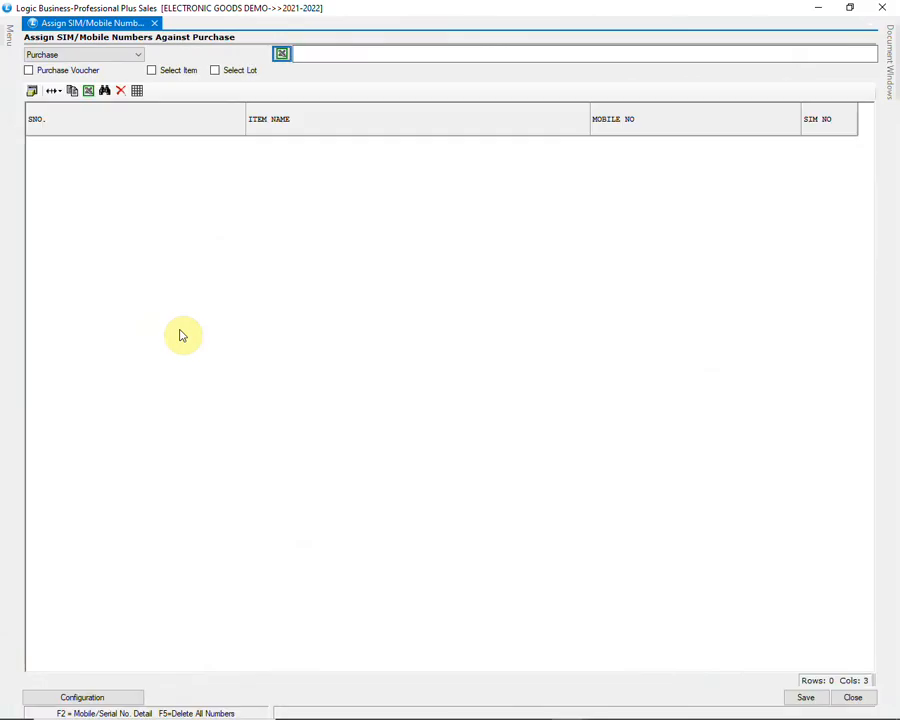
pyautogui.click(97, 55)
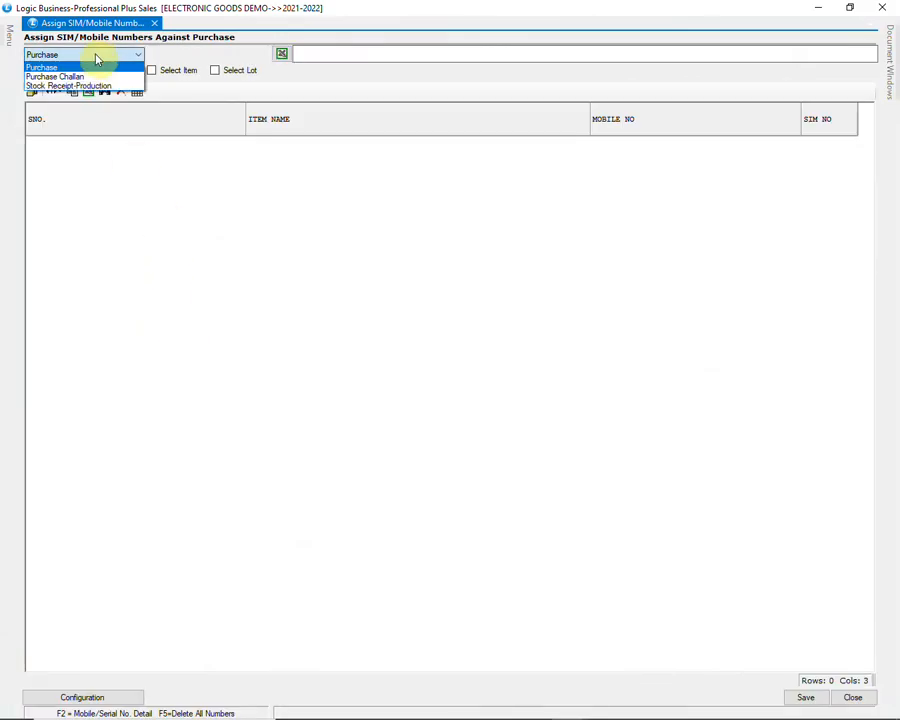
pyautogui.click(82, 66)
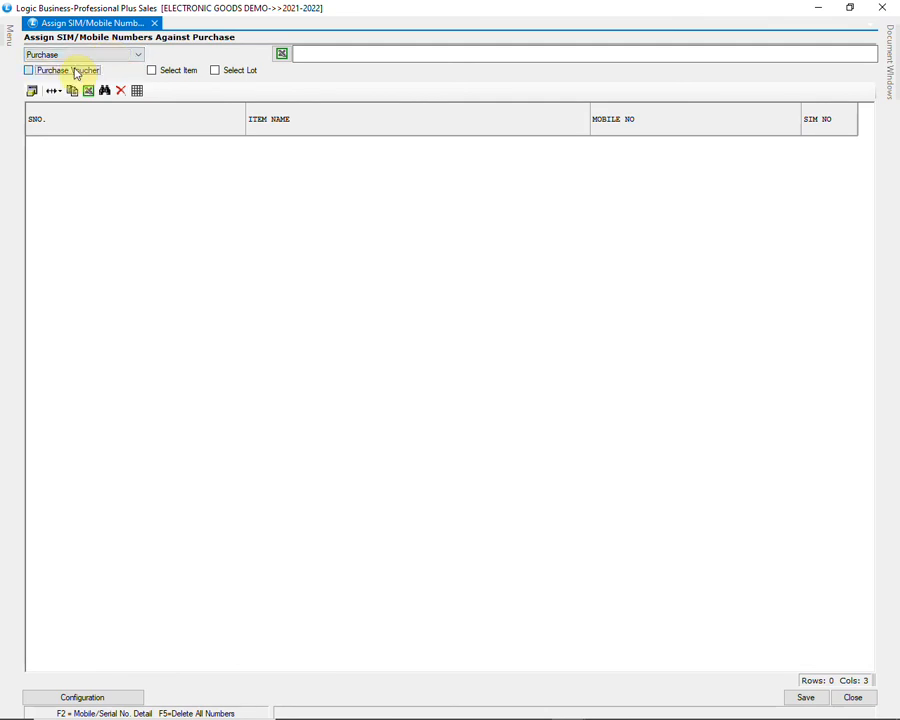
# Step: Find the BAWA BROTHERS purchase voucher with bill number 88 and retrieve its Samsung item for number assignment
pyautogui.click(75, 73)
pyautogui.click(250, 347)
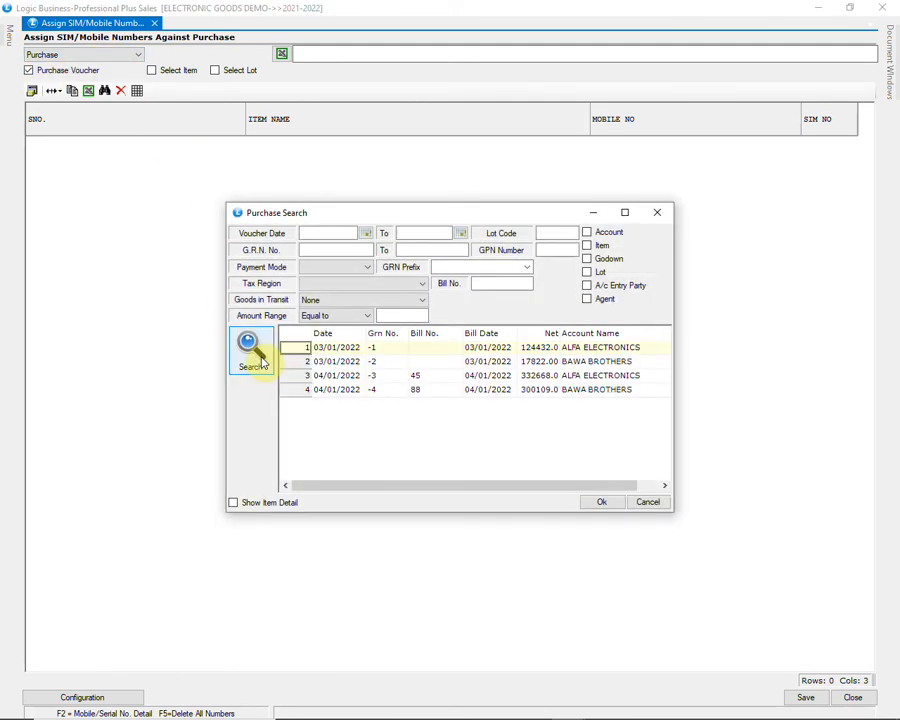
pyautogui.click(400, 392)
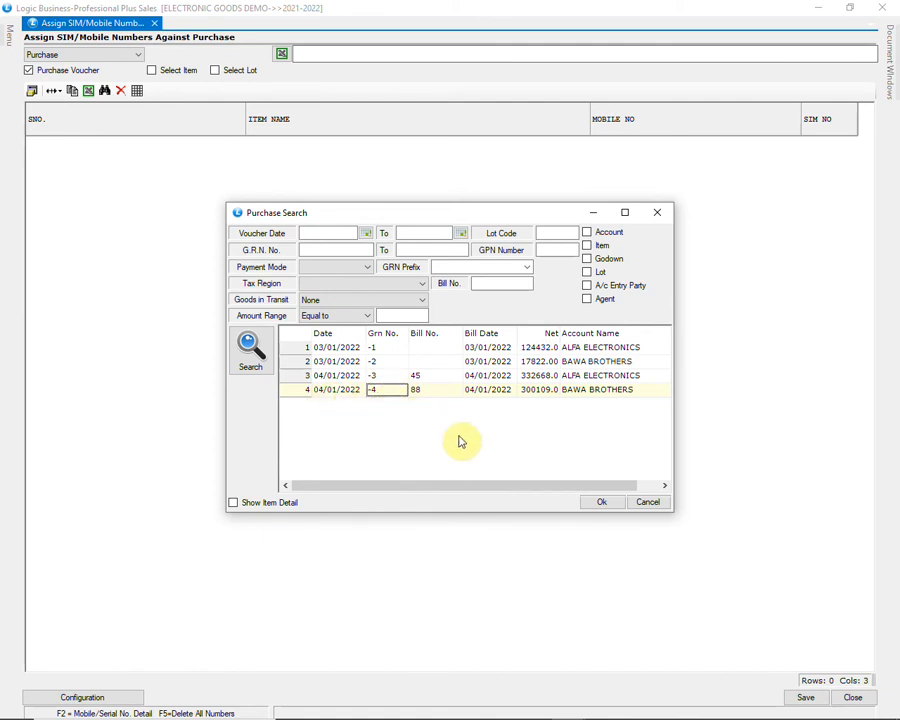
pyautogui.click(598, 506)
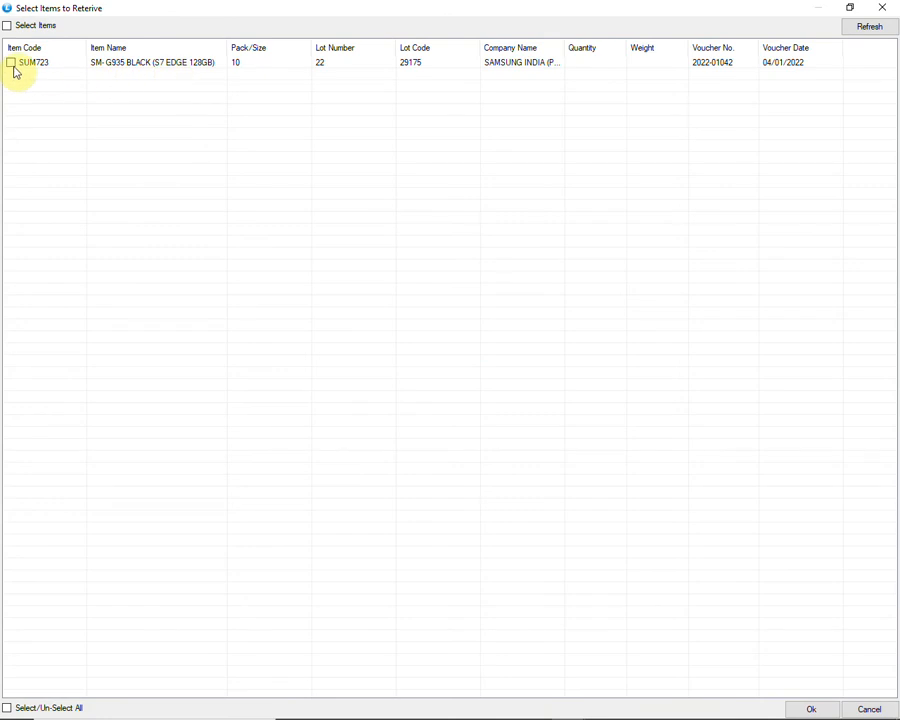
pyautogui.click(811, 708)
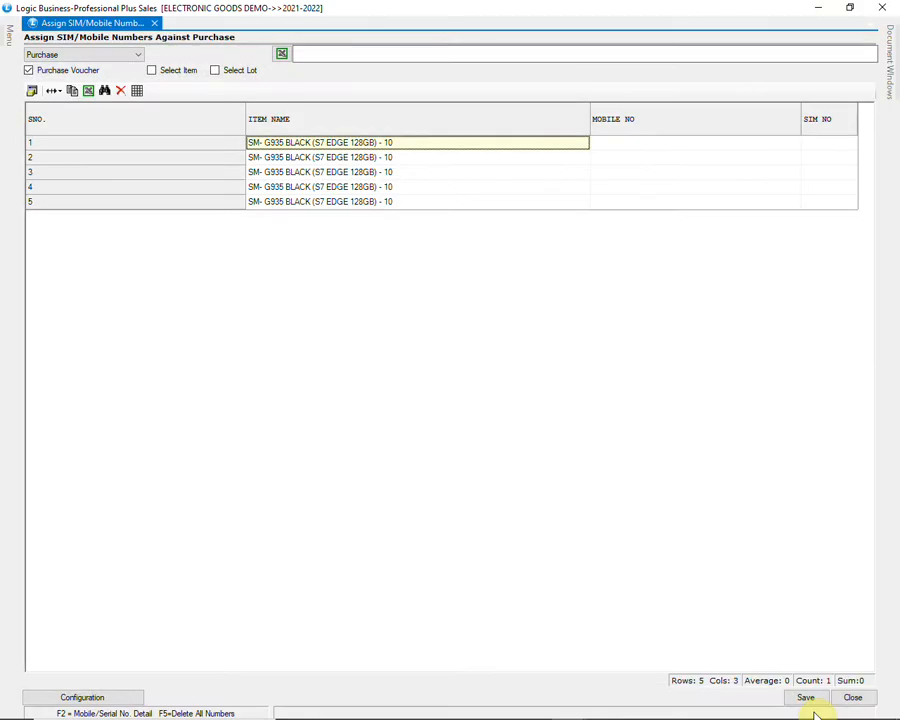
# Step: Assign mobile numbers 020304, 020305 and 020306 to the first three SM- G935 BLACK (S7 EDGE 128GB) pieces
pyautogui.click(669, 148)
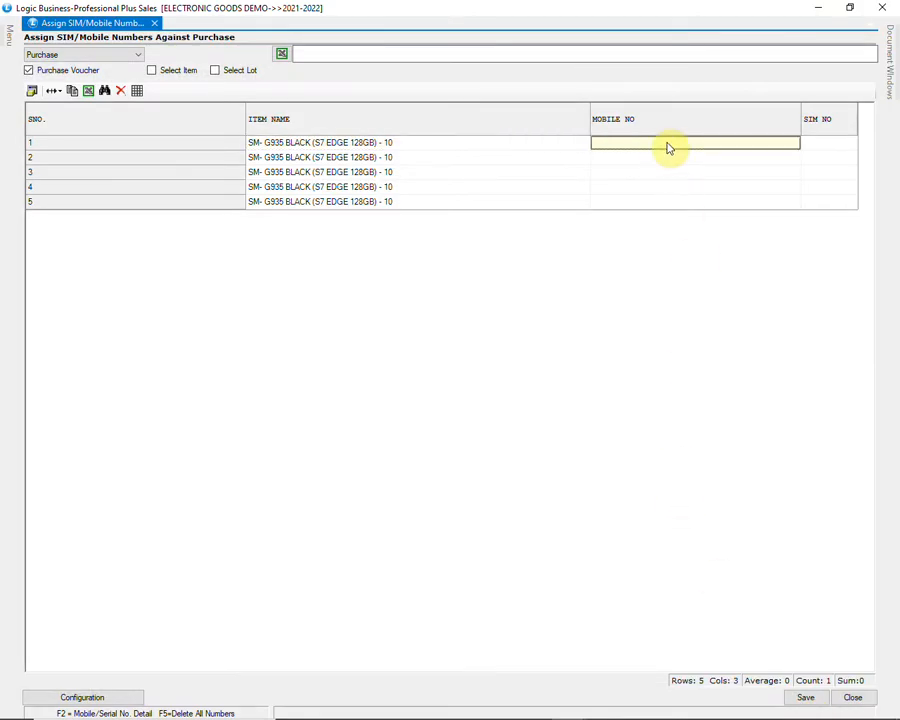
pyautogui.click(669, 173)
pyautogui.click(669, 203)
pyautogui.click(669, 143)
pyautogui.write('0203')
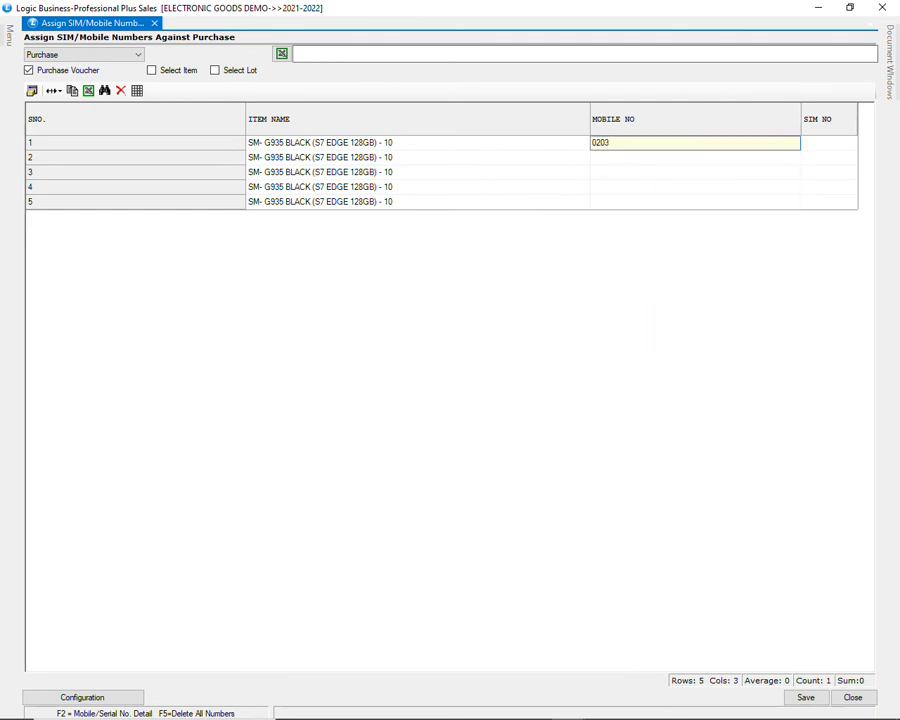
pyautogui.press('Return')
pyautogui.press('Return')
pyautogui.press('Return')
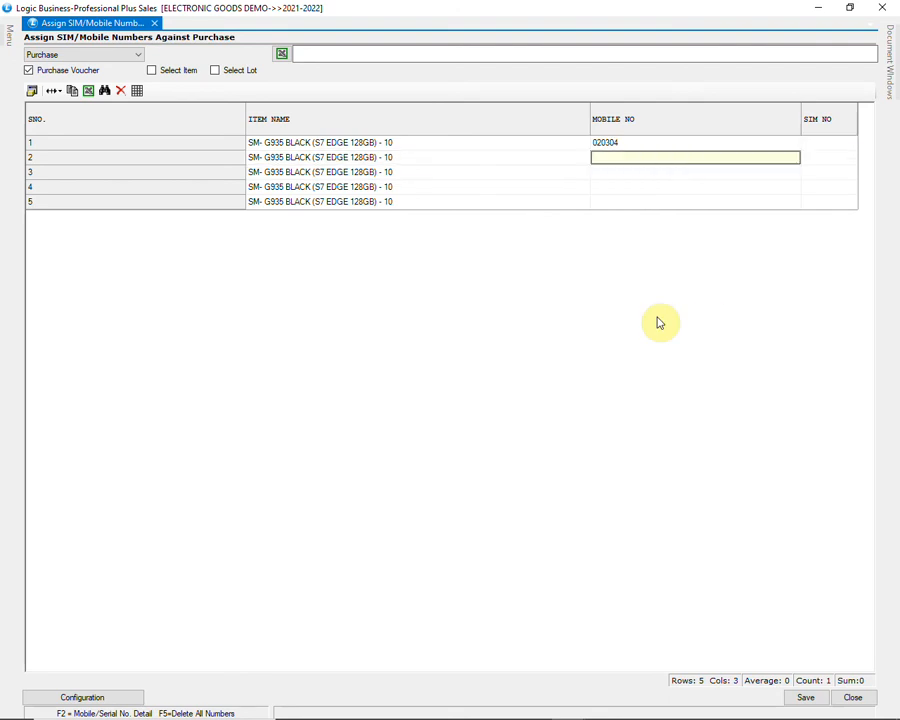
pyautogui.write('0203')
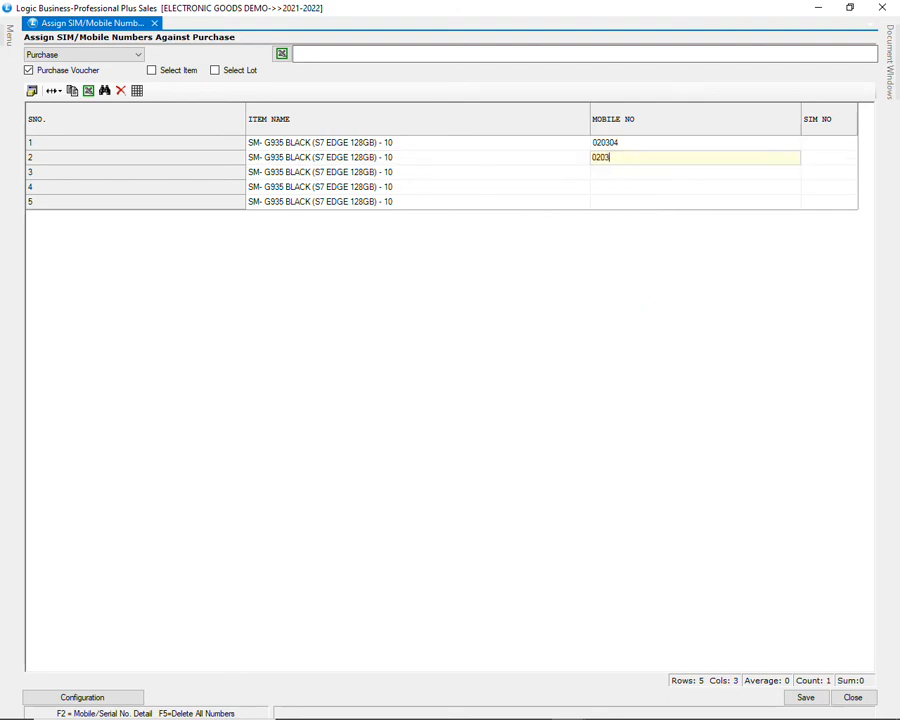
pyautogui.press('Return')
pyautogui.press('Return')
pyautogui.press('Return')
pyautogui.write('020')
pyautogui.press('Return')
pyautogui.press('Return')
pyautogui.press('Return')
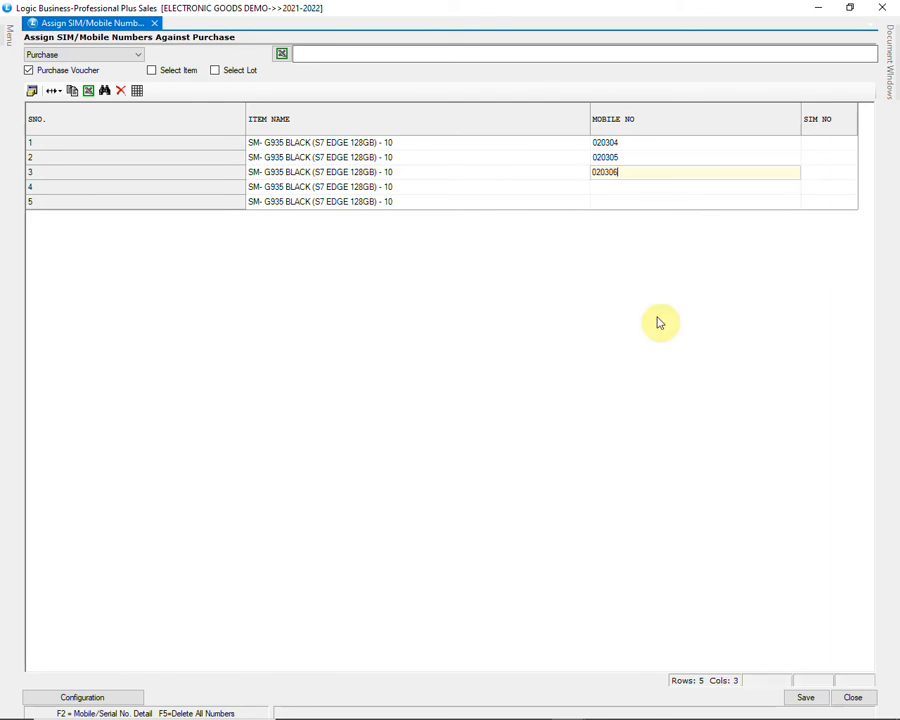
# Step: Assign mobile numbers 020307 and 020308 to the fourth and fifth pieces and save the assignments
pyautogui.write('020307')
pyautogui.press('Return')
pyautogui.press('Return')
pyautogui.press('Return')
pyautogui.write('020308')
pyautogui.press('Return')
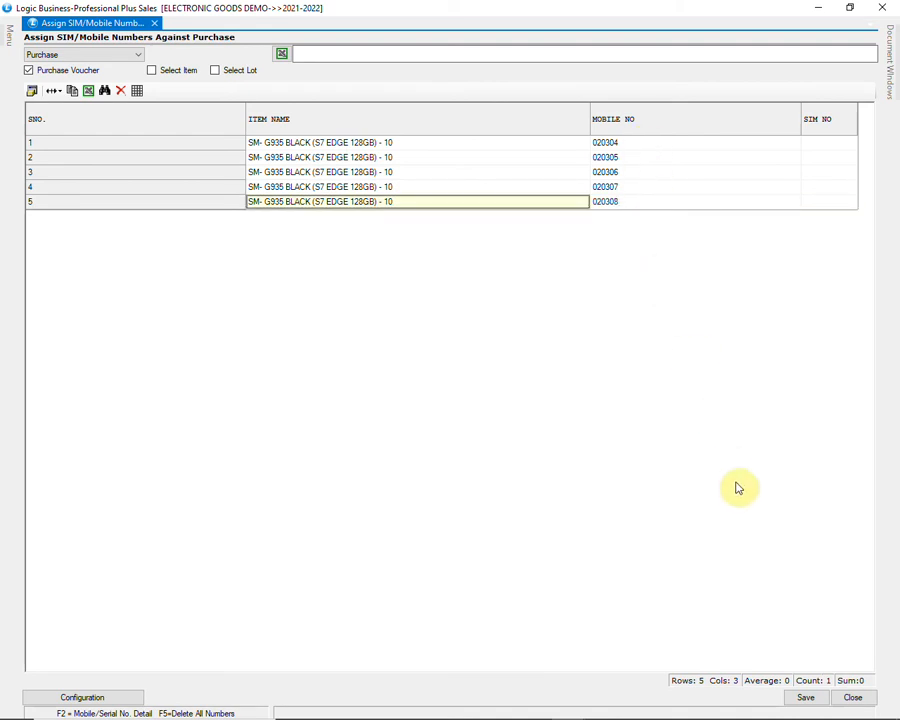
pyautogui.click(805, 698)
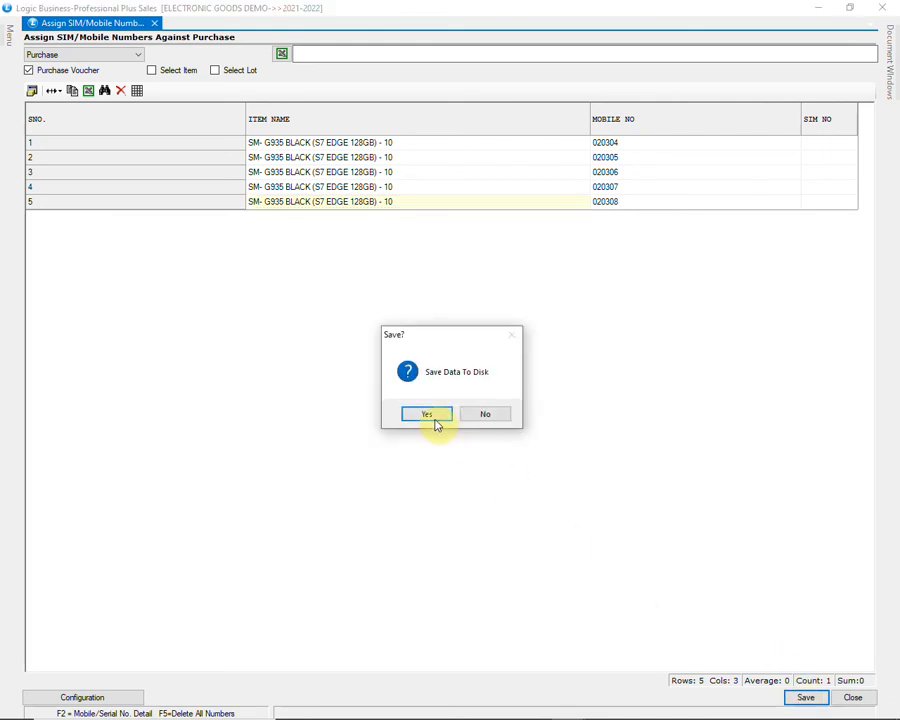
pyautogui.click(429, 414)
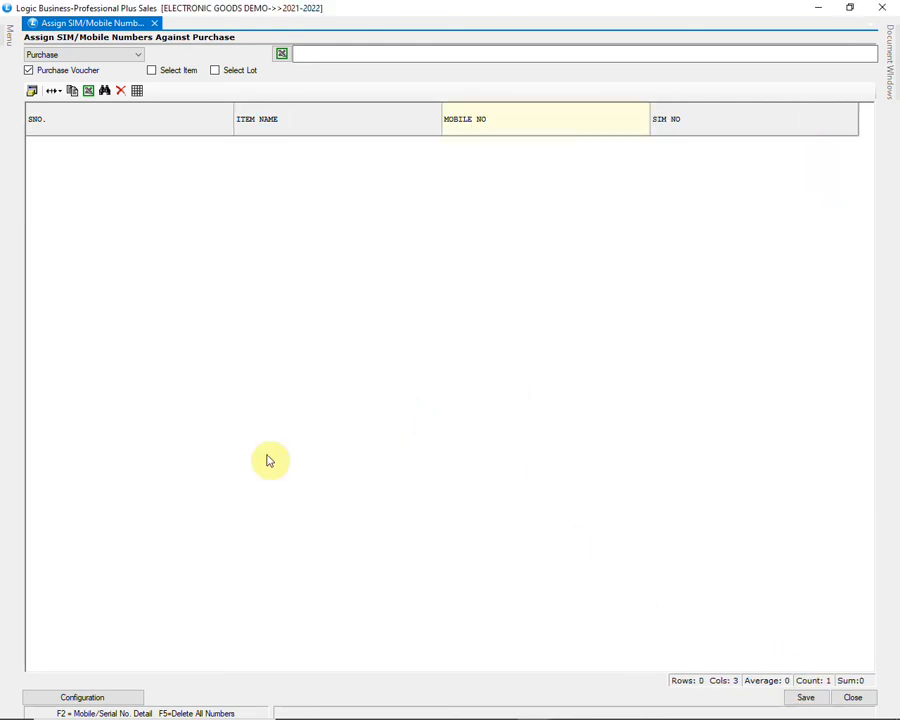
# Step: Find the KABIR ELECTRONICS purchase voucher with bill number GST3 and retrieve its SAMSUNG GALAXY S21 ULTRA 5G item for number assignment
pyautogui.click(29, 71)
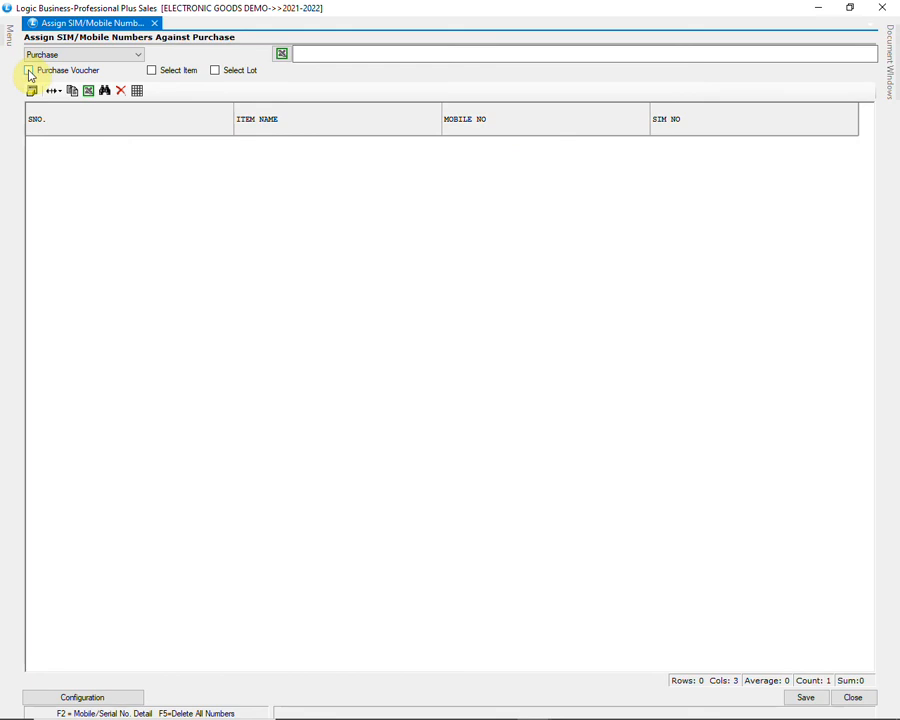
pyautogui.click(29, 71)
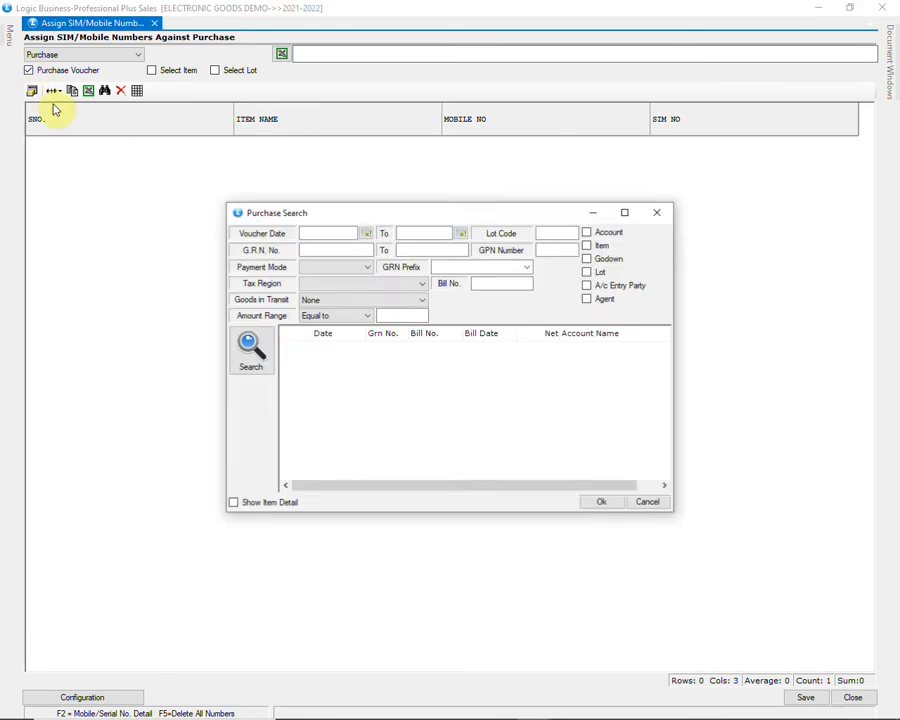
pyautogui.click(264, 352)
pyautogui.click(381, 436)
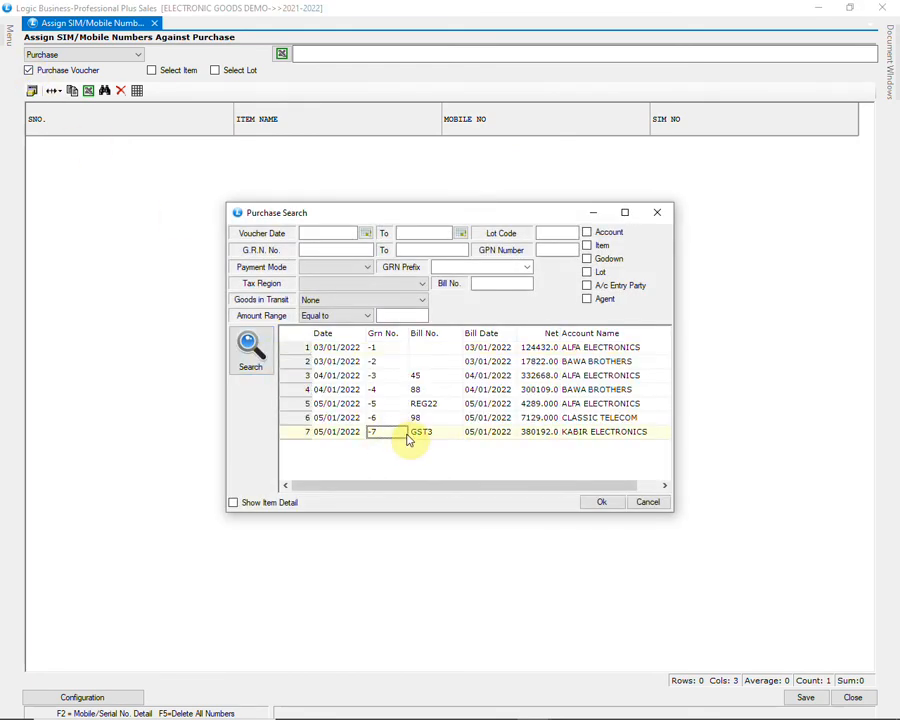
pyautogui.click(597, 503)
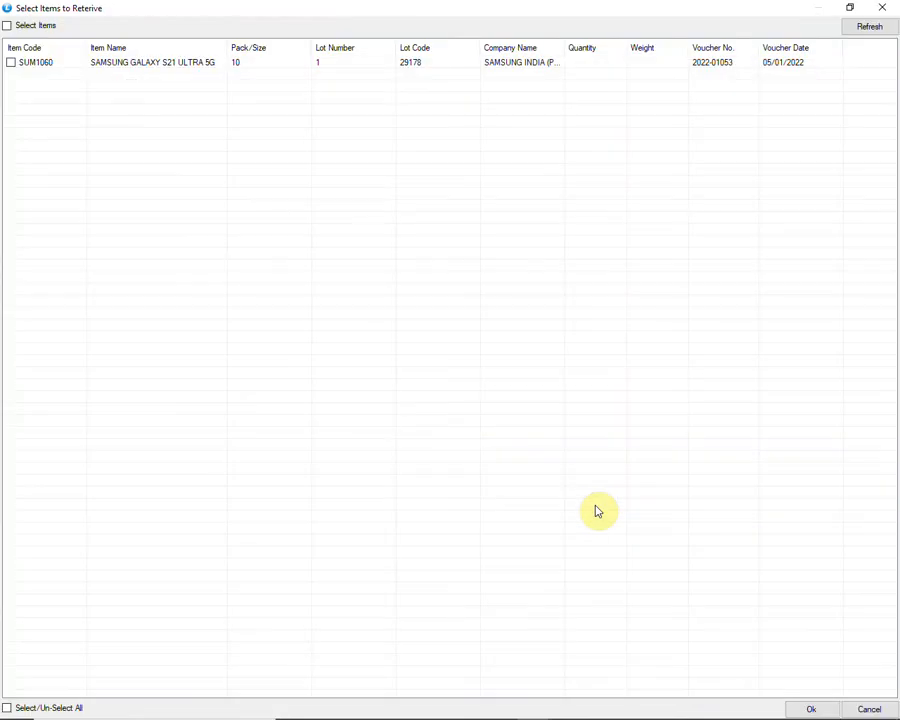
pyautogui.click(8, 707)
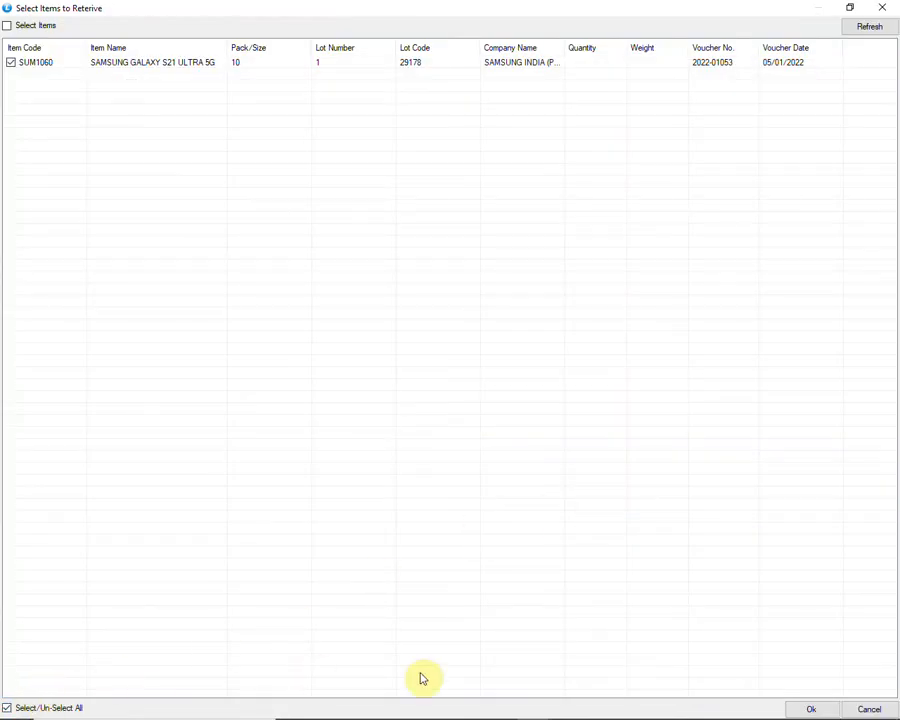
pyautogui.click(811, 709)
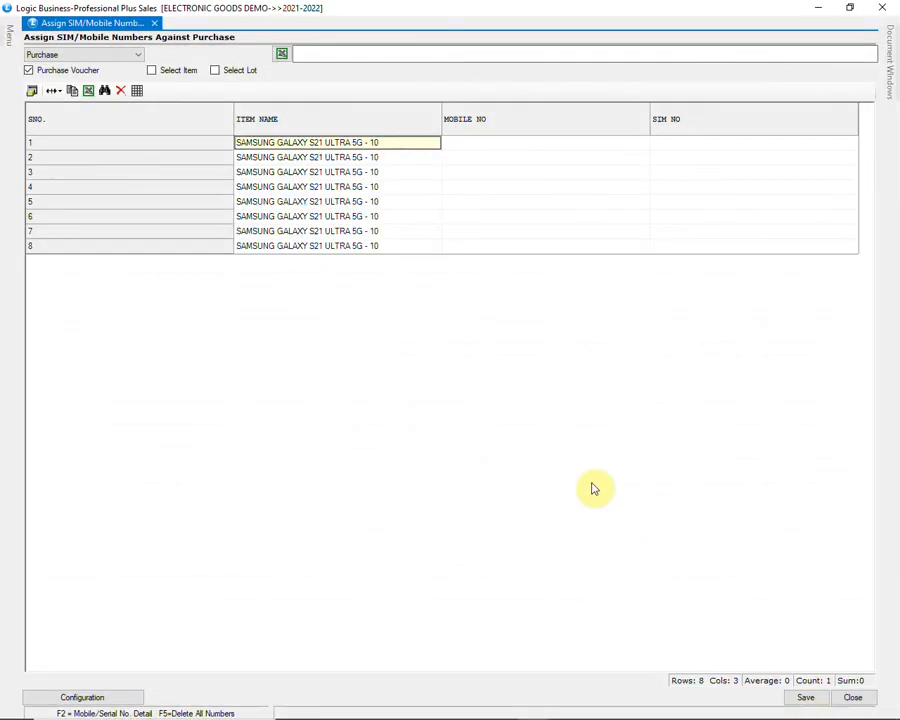
# Step: Import the mobile numbers for the Galaxy S21 pieces from the Excel file SERIAL NUMBERS on the Desktop, overwriting existing records
pyautogui.click(284, 57)
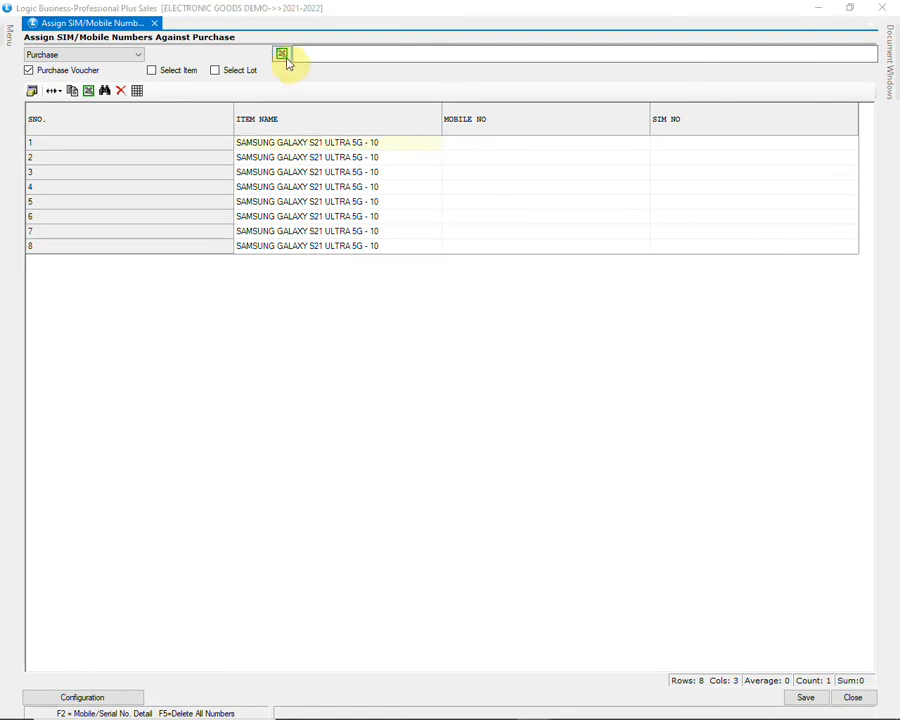
pyautogui.click(212, 237)
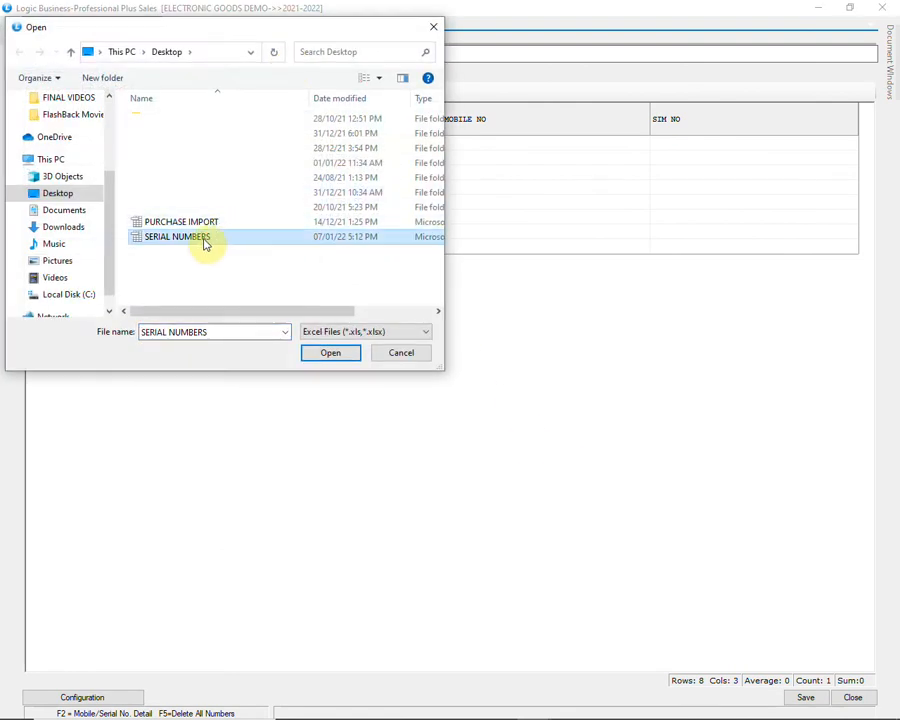
pyautogui.click(328, 352)
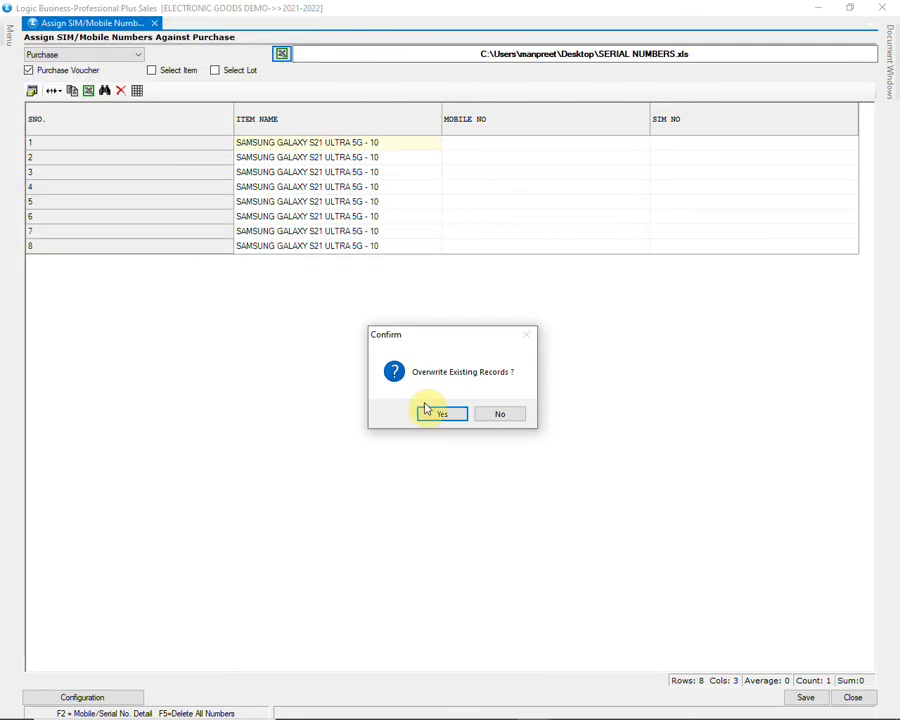
pyautogui.click(448, 418)
pyautogui.click(440, 414)
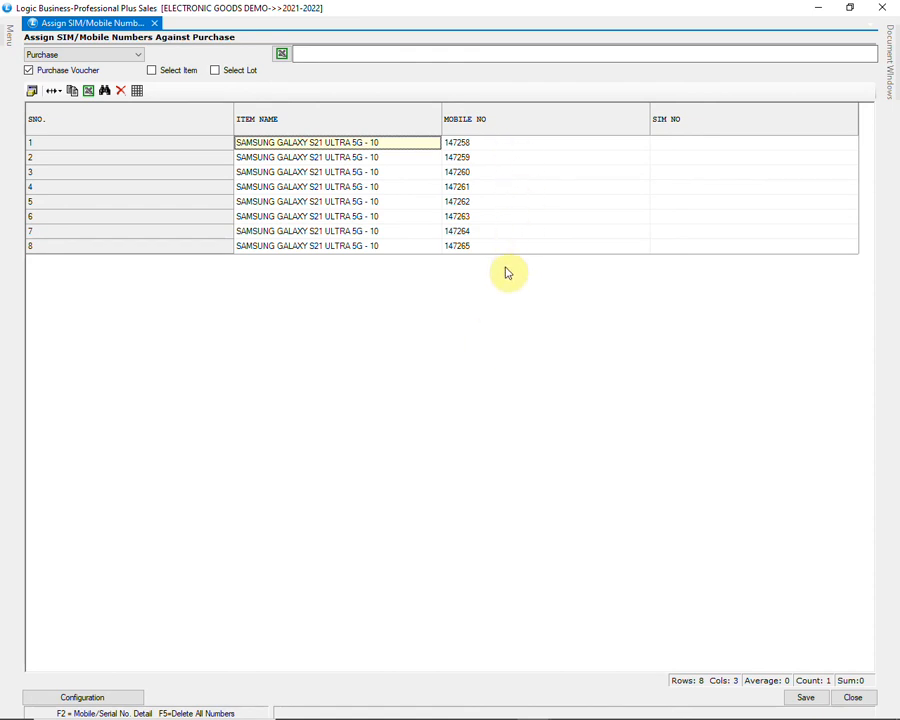
# Step: Save the imported mobile numbers and close the number assignment form
pyautogui.click(804, 695)
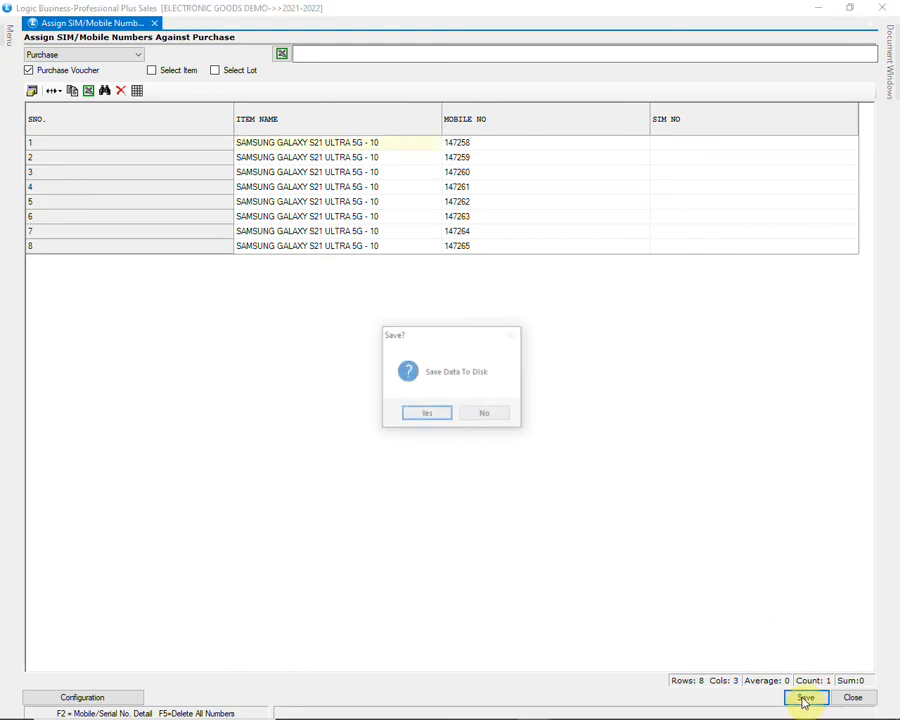
pyautogui.click(428, 415)
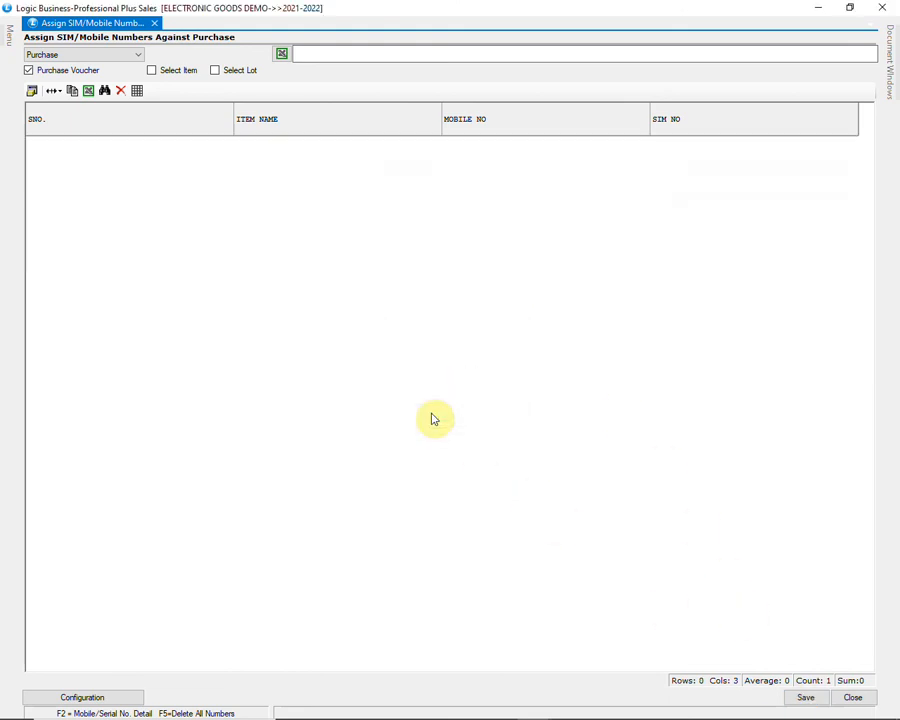
pyautogui.click(852, 697)
pyautogui.click(430, 414)
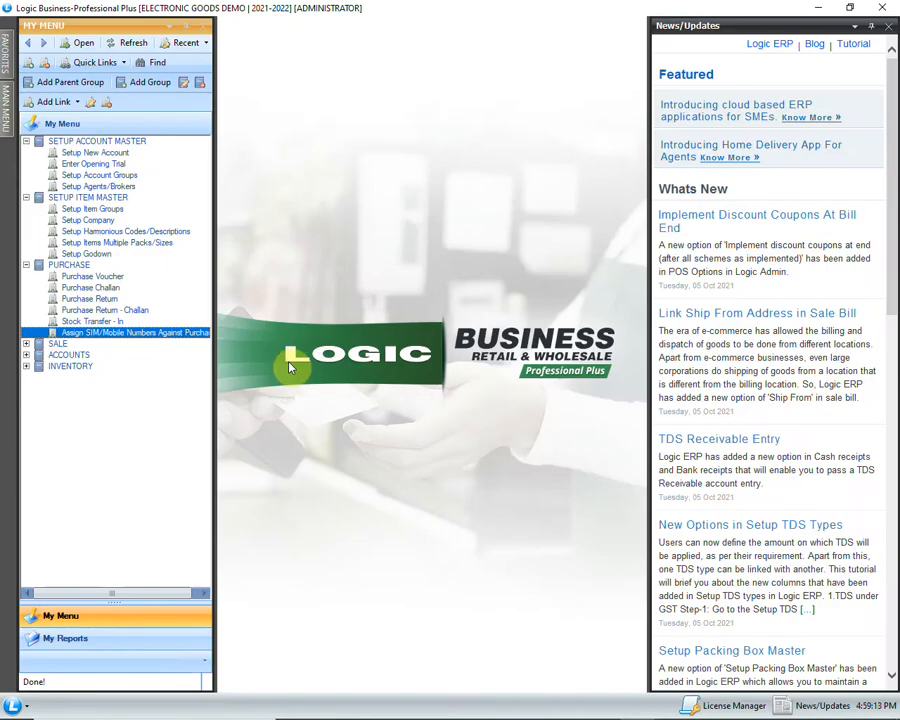
# Step: Open a new Purchase Return with the default date and Credit payment mode, and set ALFA ELECTRONICS as the account
pyautogui.doubleClick(118, 298)
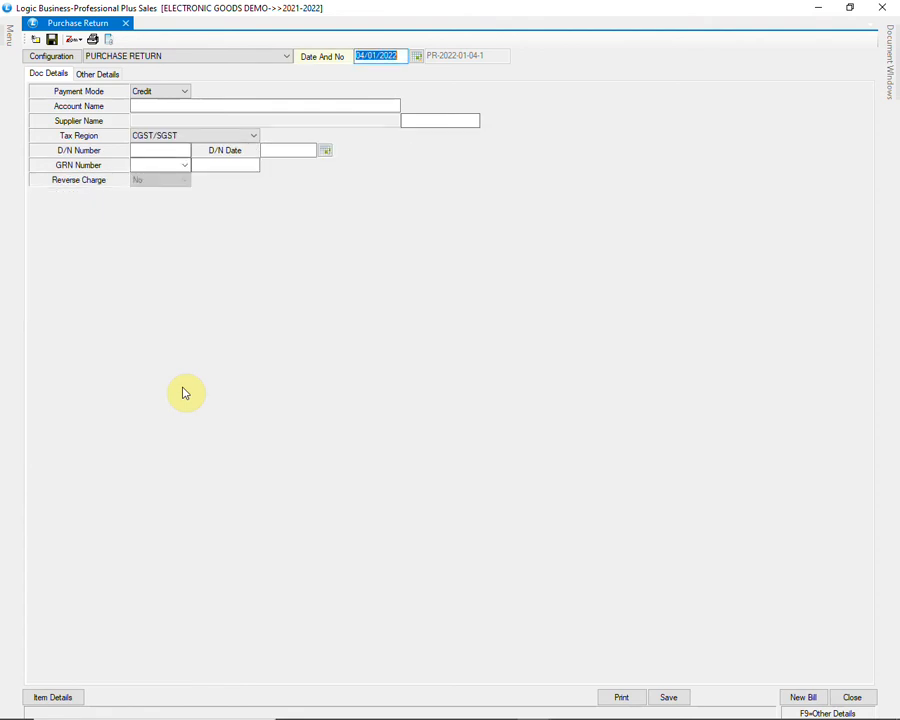
pyautogui.press('Return')
pyautogui.press('Return')
pyautogui.write('A')
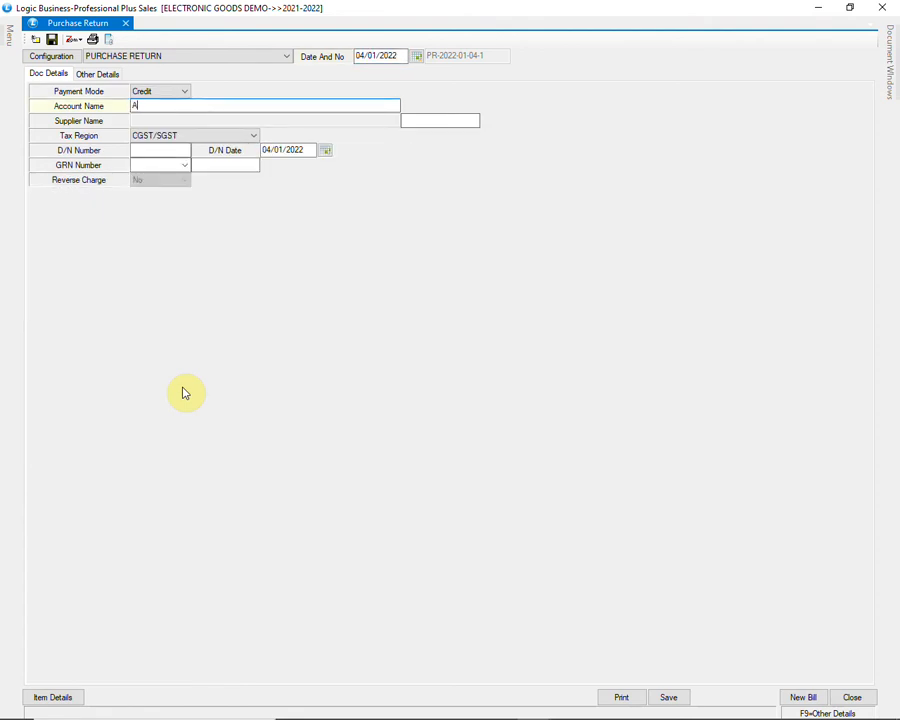
pyautogui.write('L')
pyautogui.press('Return')
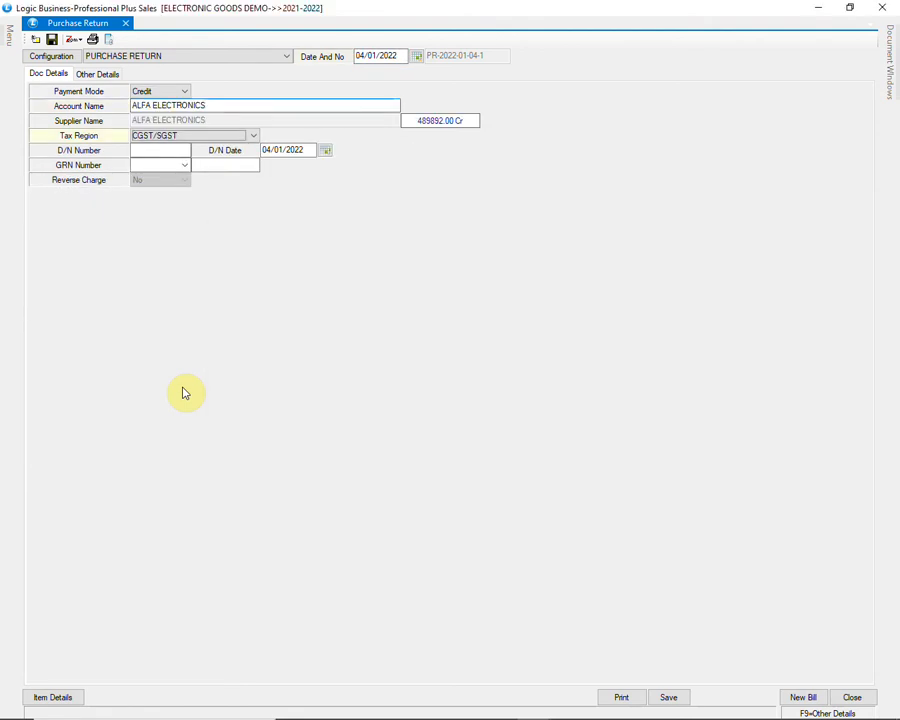
# Step: Complete the return's document details with tax region CGST/SGST and D/N number 1, and proceed to the item details
pyautogui.press('Return')
pyautogui.write('1')
pyautogui.press('Return')
pyautogui.press('Return')
pyautogui.press('Return')
pyautogui.write('1')
pyautogui.press('Return')
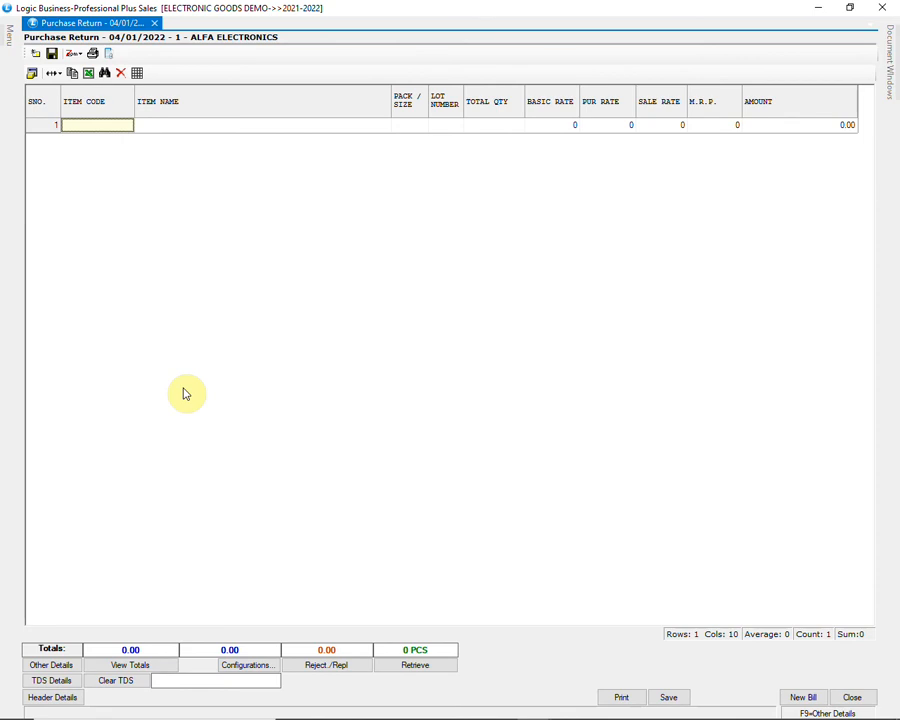
# Step: Add the iPhone piece with serial number 504020 to the return with quantity 1, keeping the default rates
pyautogui.write('504020')
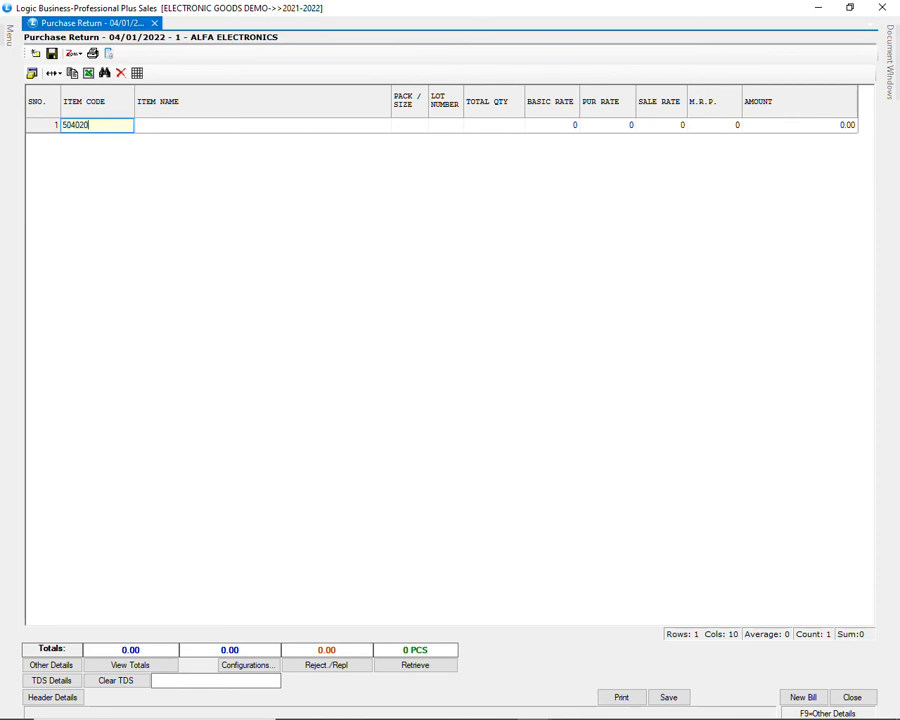
pyautogui.press('Return')
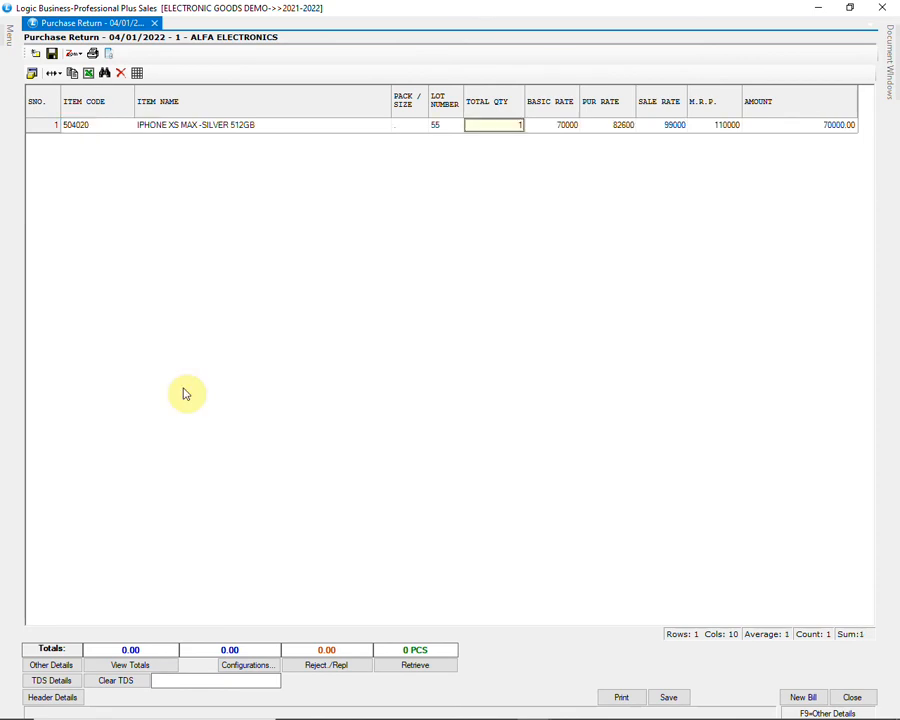
pyautogui.press('Return')
pyautogui.press('Return')
pyautogui.press('Return')
pyautogui.press('Return')
pyautogui.press('Return')
pyautogui.press('Return')
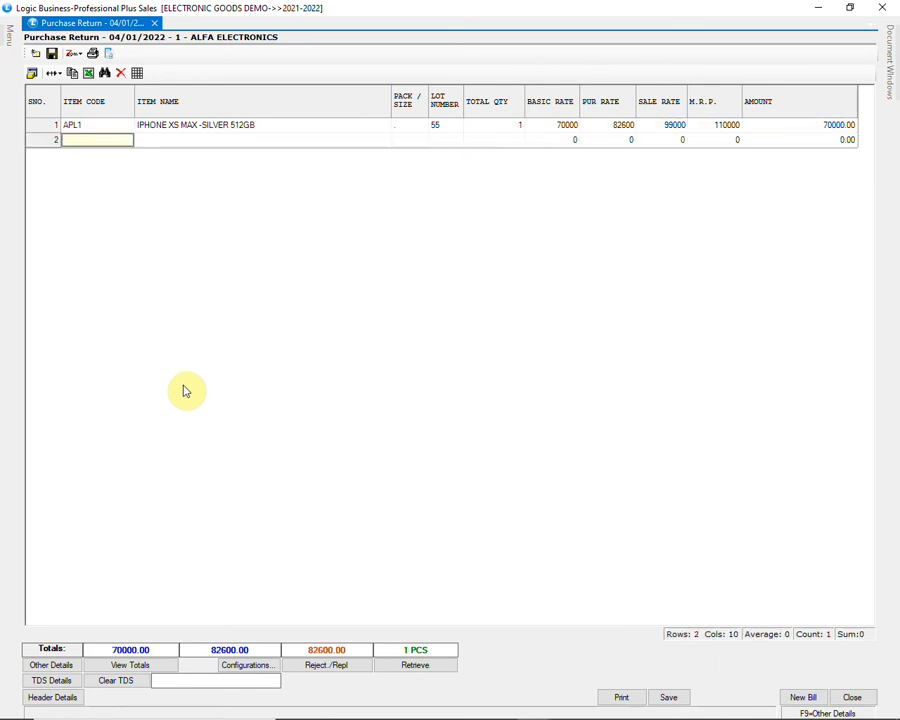
# Step: Open the retrieval of items into the purchase return using the Lot with Pcs Info option
pyautogui.click(422, 667)
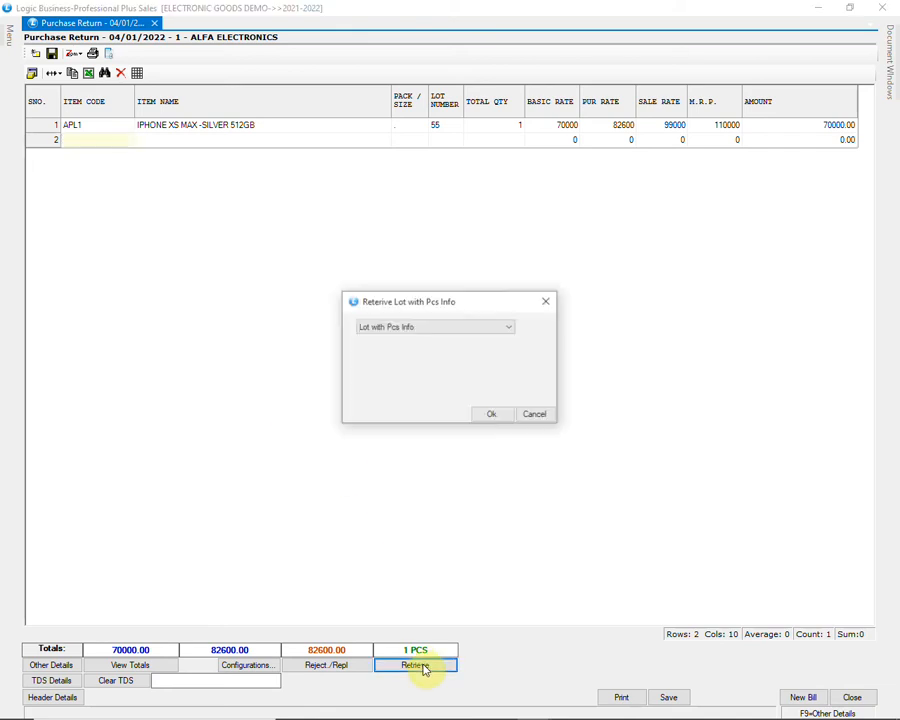
pyautogui.click(458, 327)
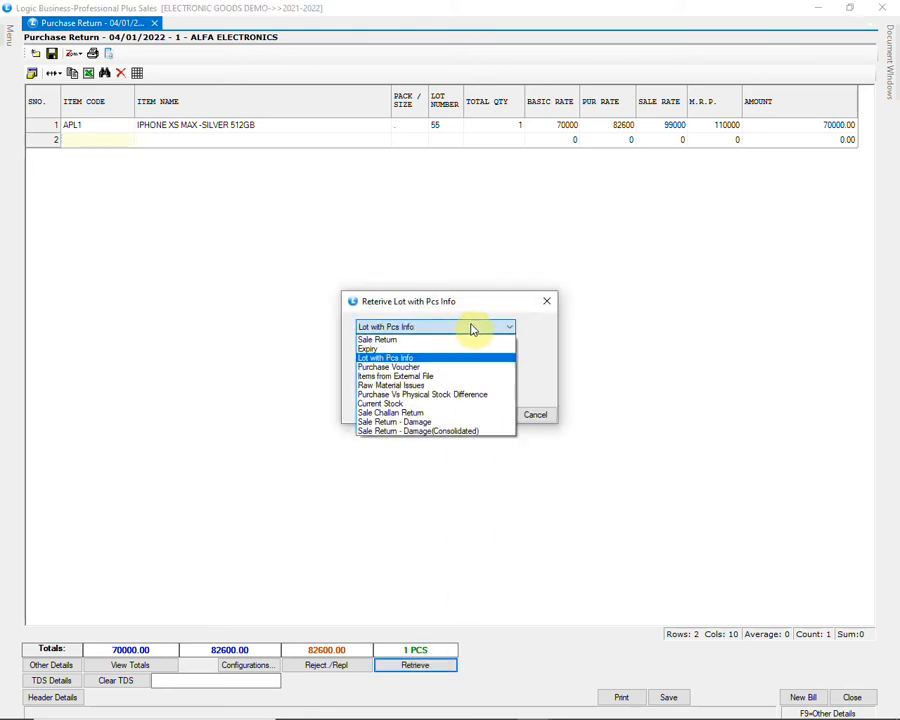
pyautogui.click(473, 328)
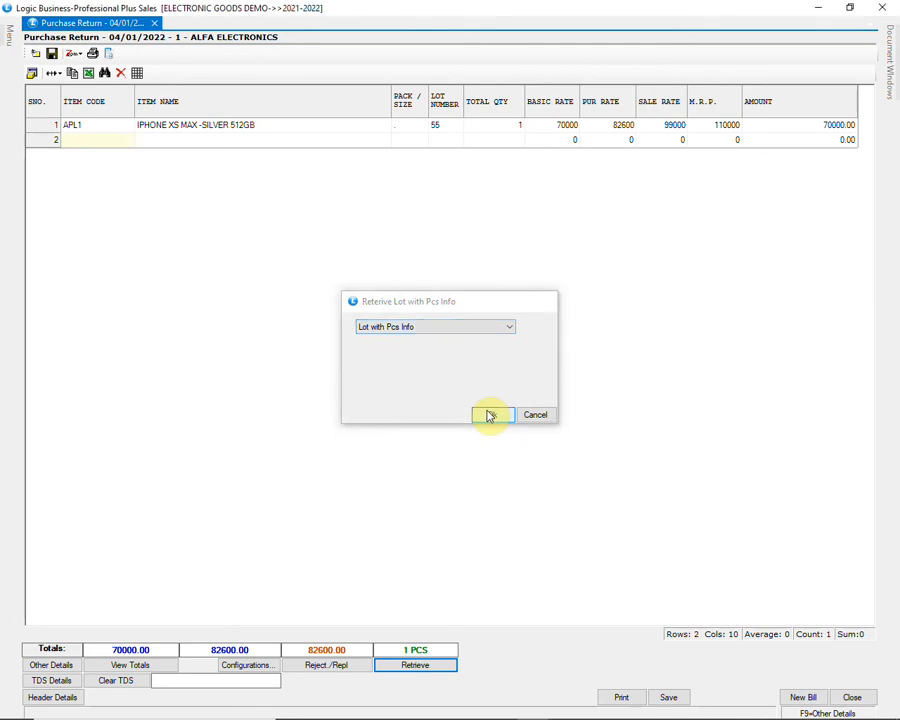
pyautogui.click(490, 415)
# Step: Filter the lots by the item IPHONE XS MAX -SILVER 512GB and load its available pieces
pyautogui.click(207, 25)
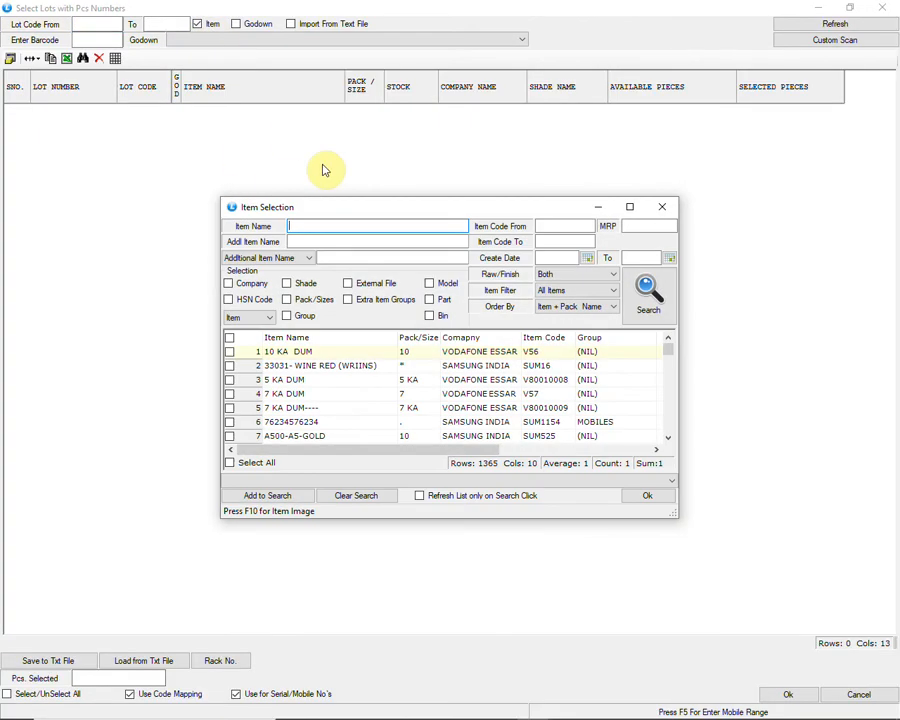
pyautogui.write('IP')
pyautogui.click(647, 292)
pyautogui.click(230, 352)
pyautogui.click(645, 497)
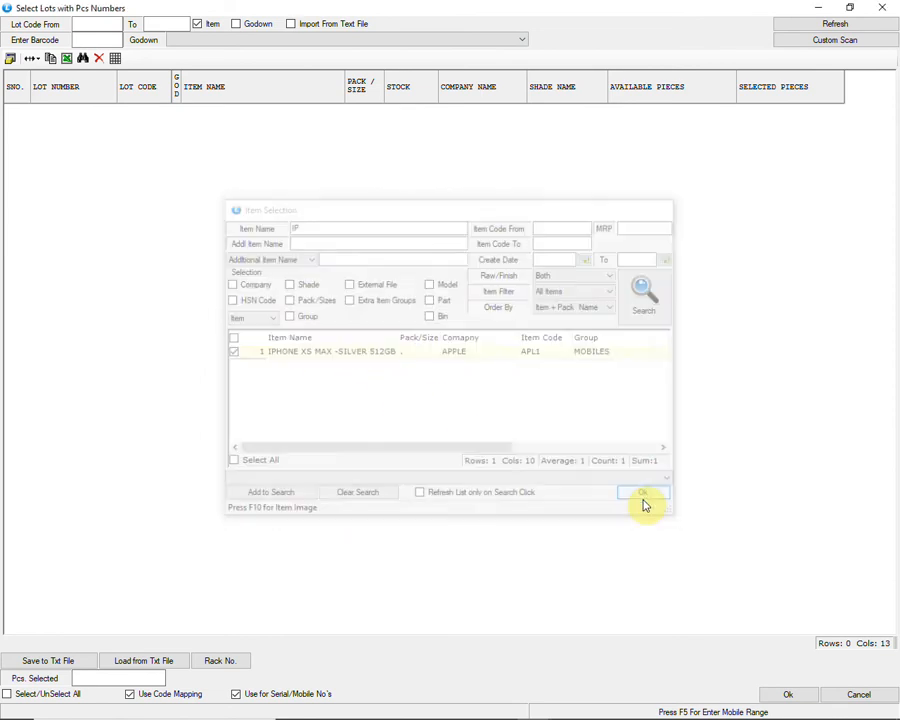
pyautogui.click(809, 27)
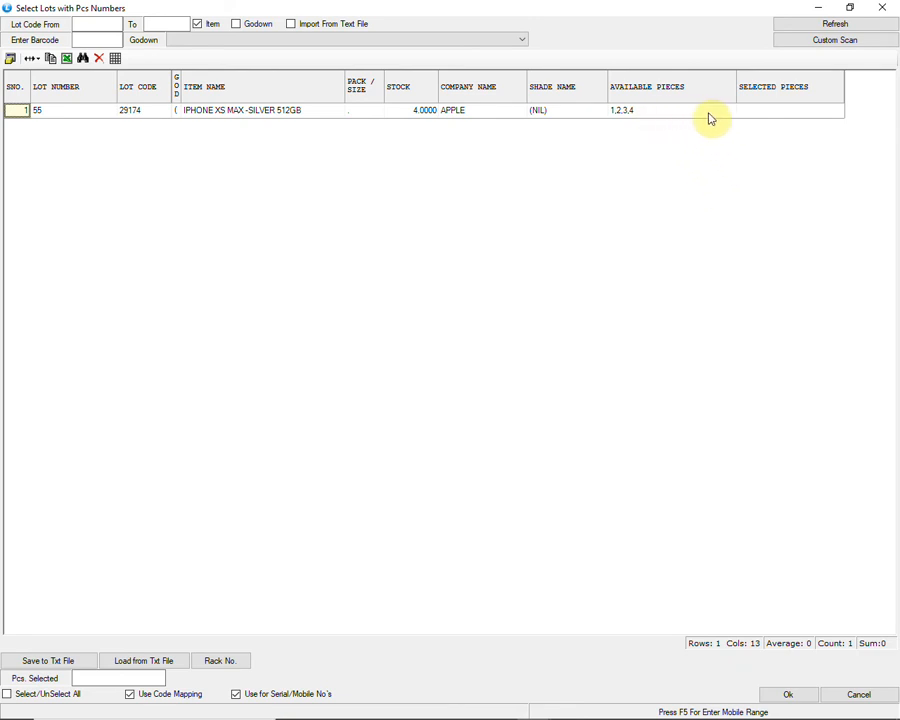
# Step: Select the piece with serial number 504021 from the iPhone lot and add it to the purchase return
pyautogui.click(764, 112)
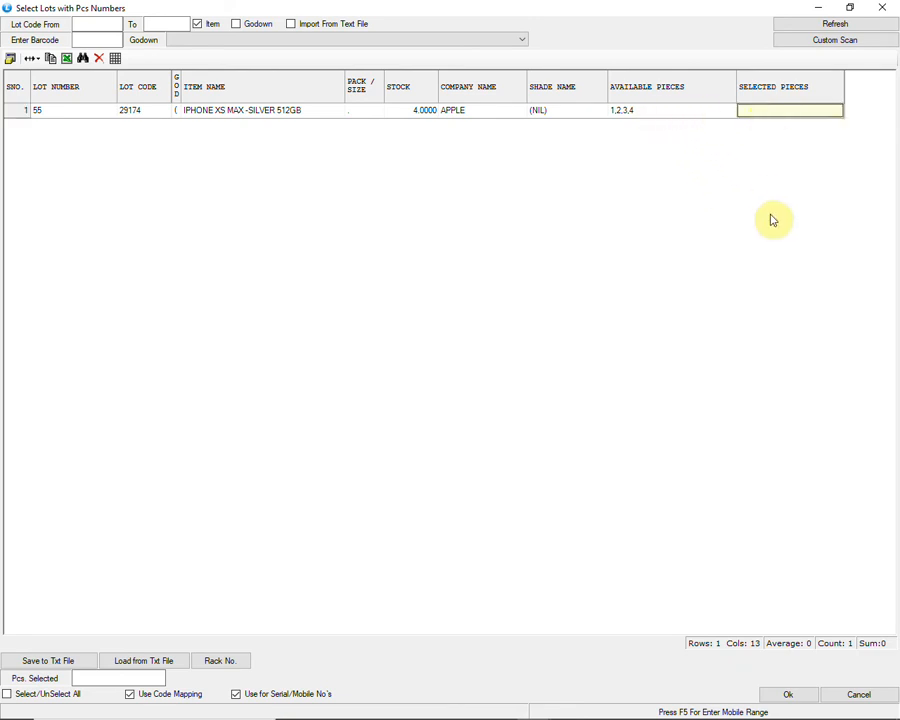
pyautogui.press('Return')
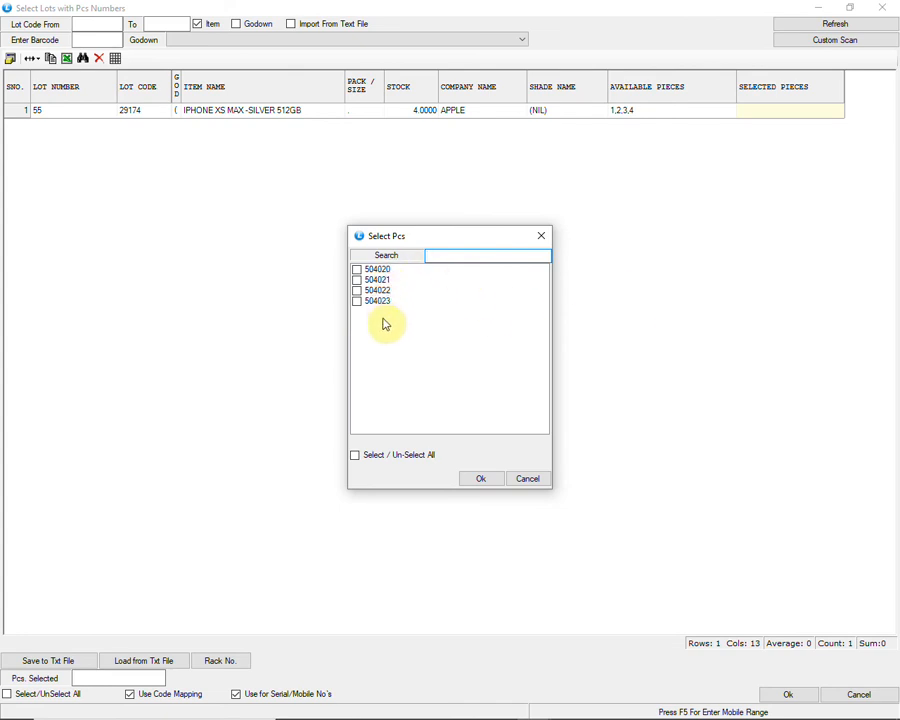
pyautogui.click(357, 280)
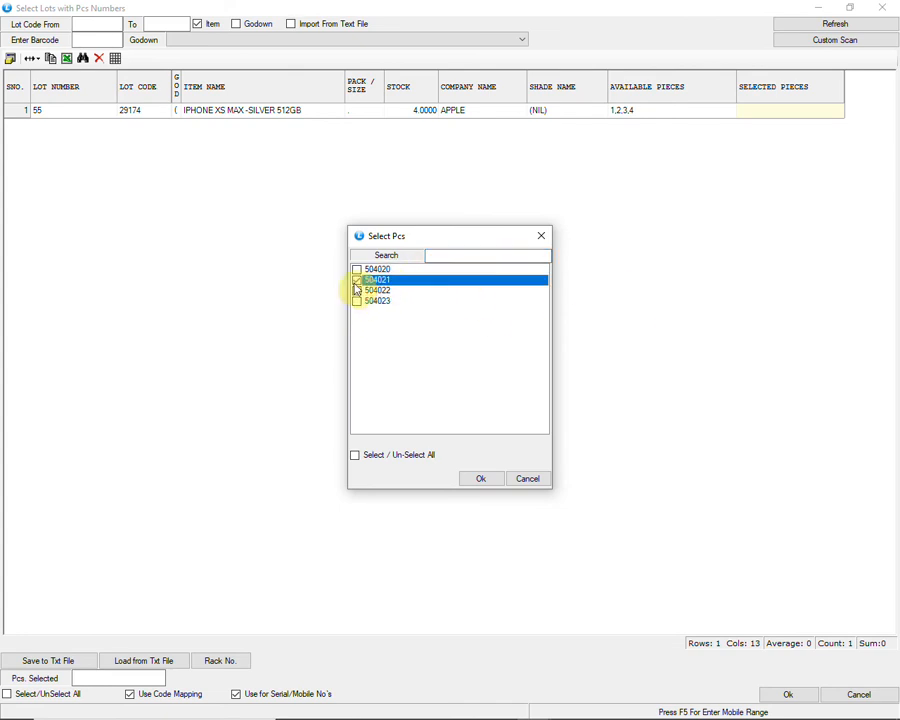
pyautogui.click(483, 480)
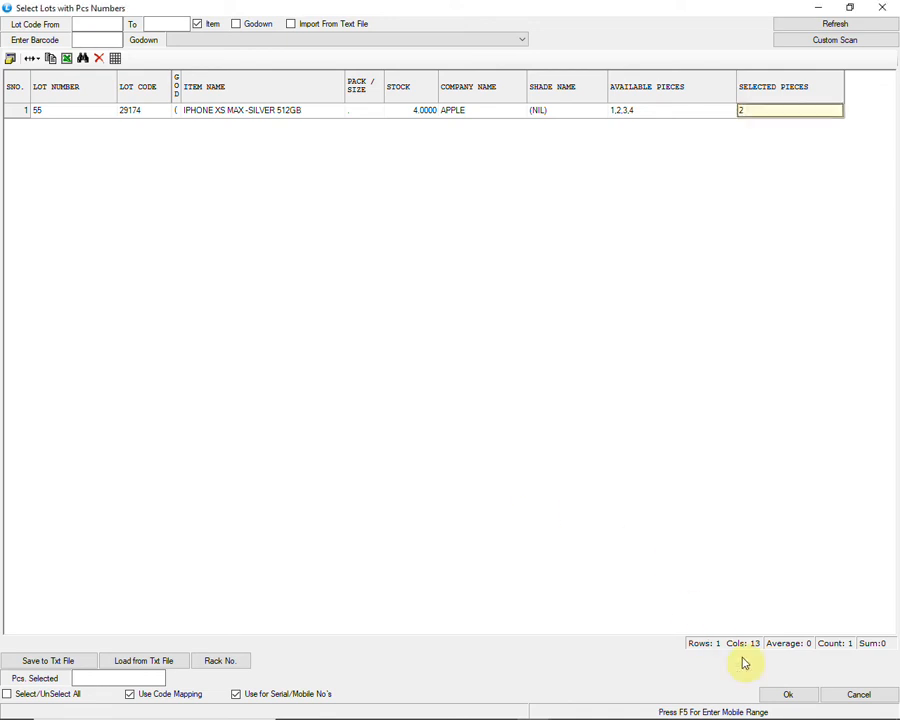
pyautogui.click(779, 695)
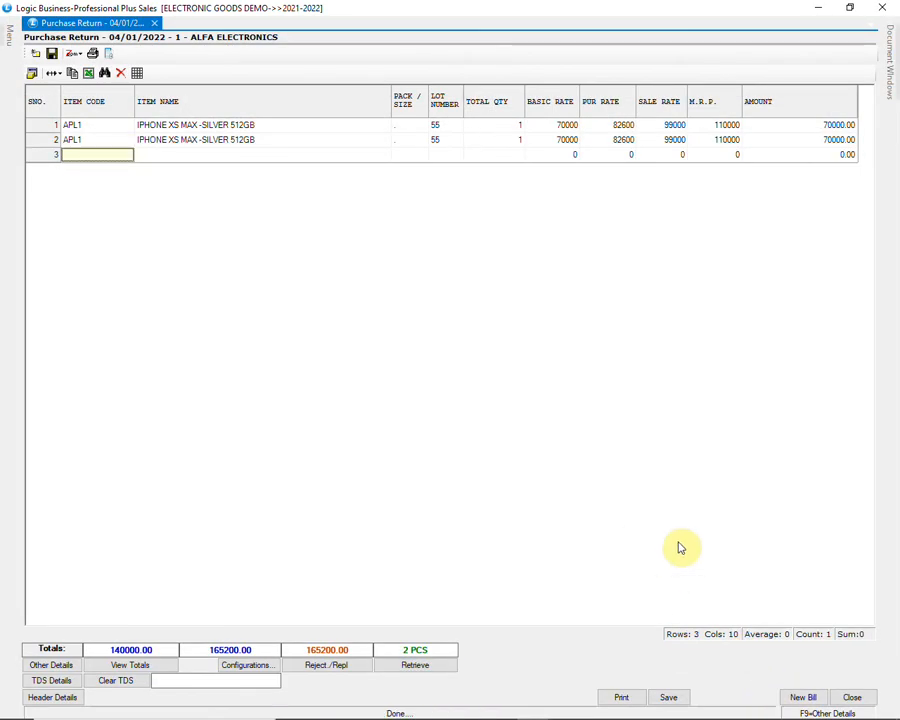
# Step: Save the purchase return and close the purchase return form
pyautogui.click(670, 697)
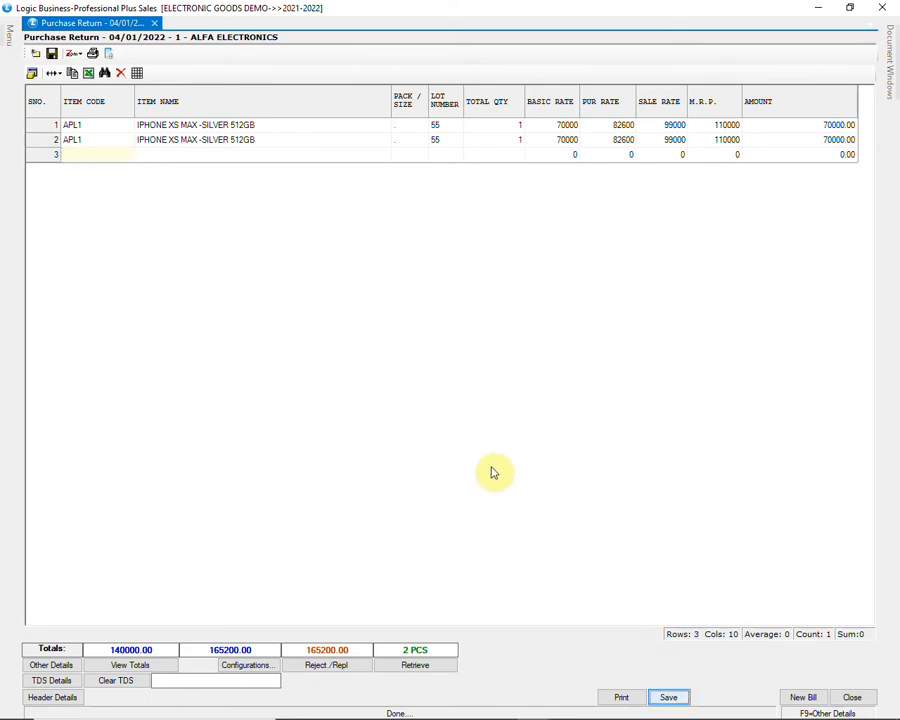
pyautogui.click(447, 416)
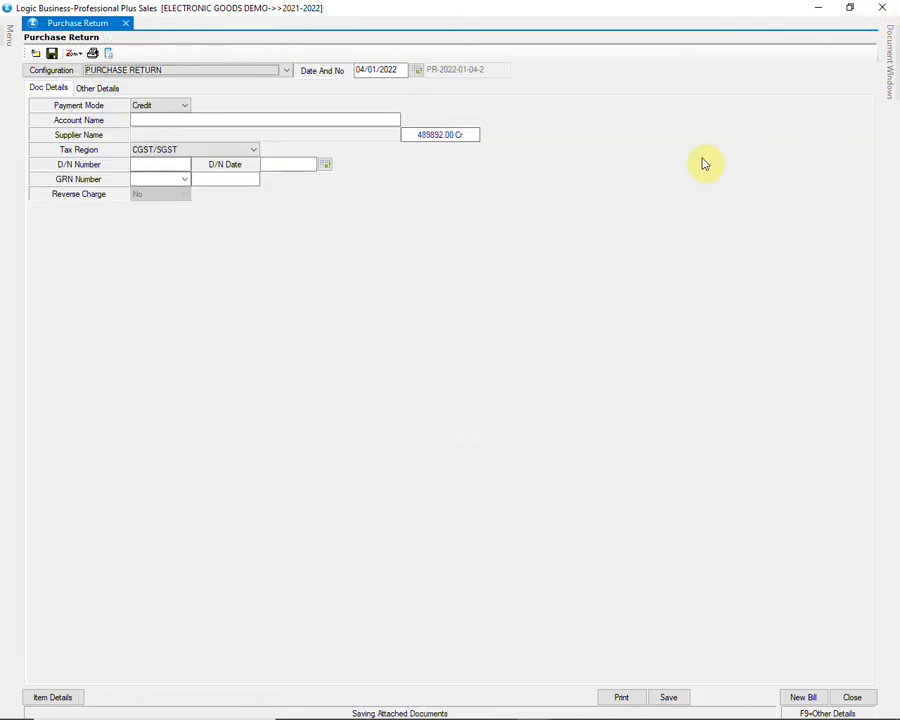
pyautogui.press('Escape')
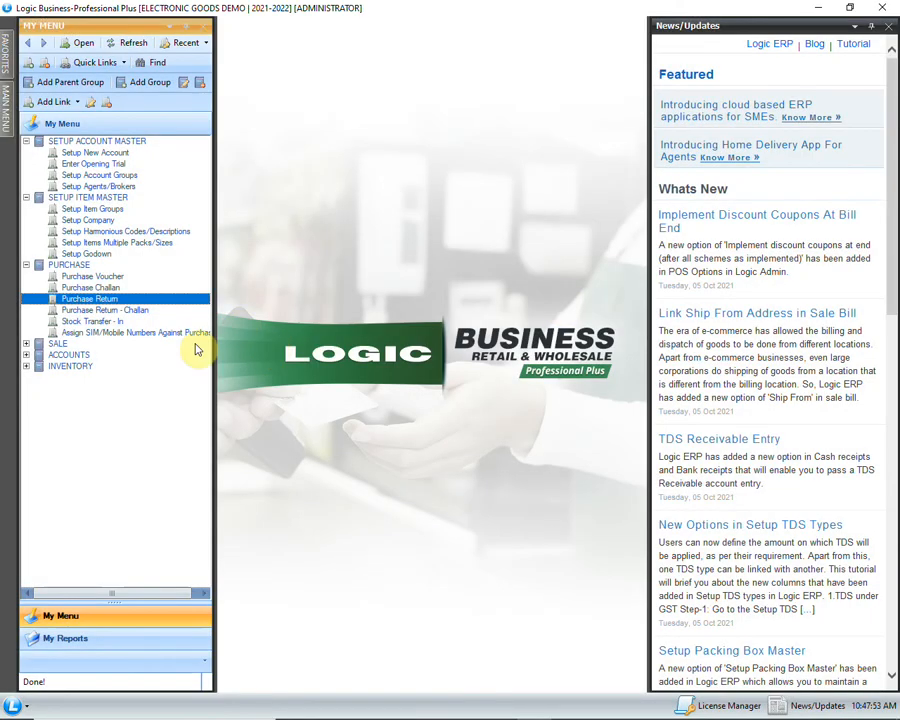
# Step: Open a godown-wise stock transfer and keep its default voucher date and number
pyautogui.click(26, 366)
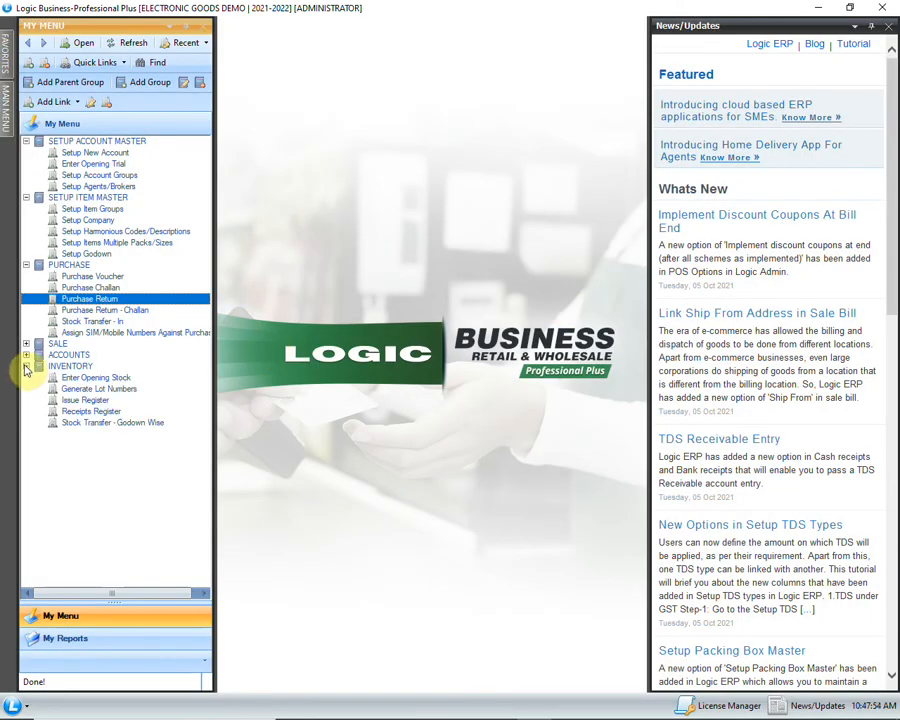
pyautogui.click(165, 425)
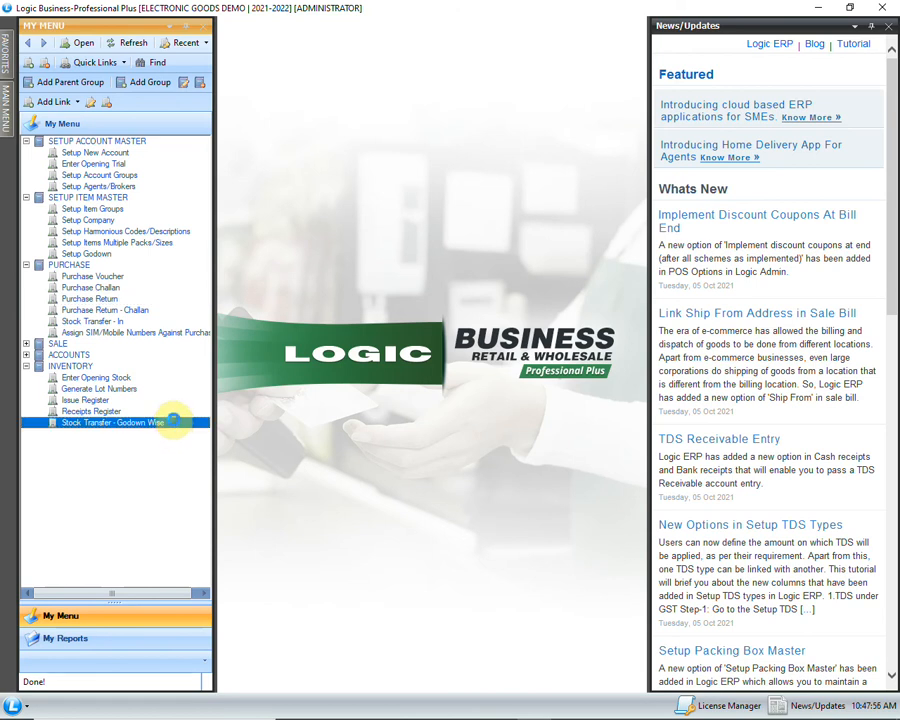
pyautogui.doubleClick(175, 425)
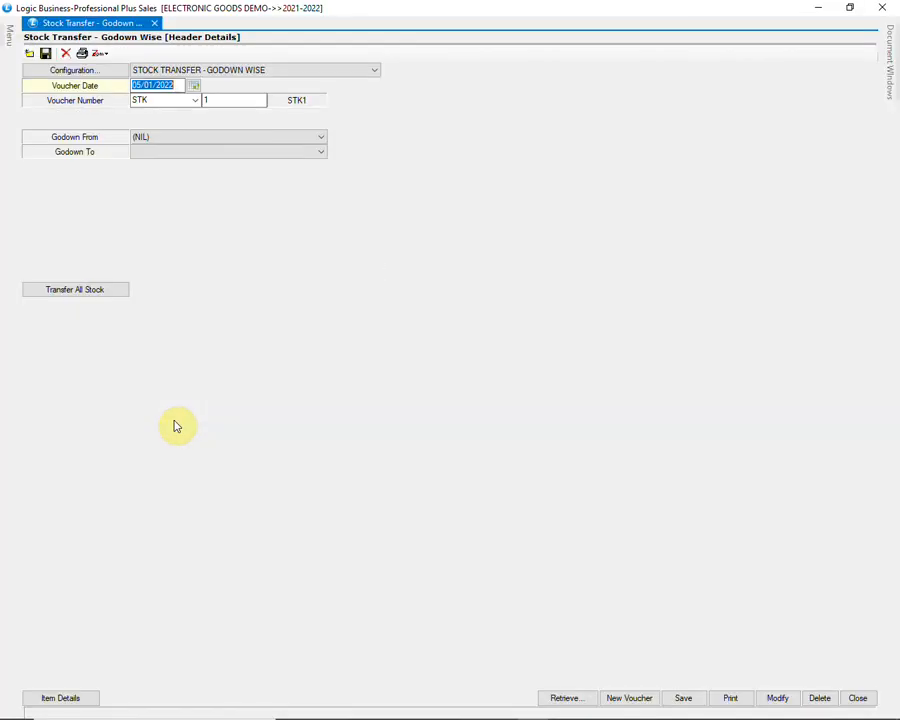
pyautogui.press('Return')
pyautogui.press('Return')
pyautogui.press('Return')
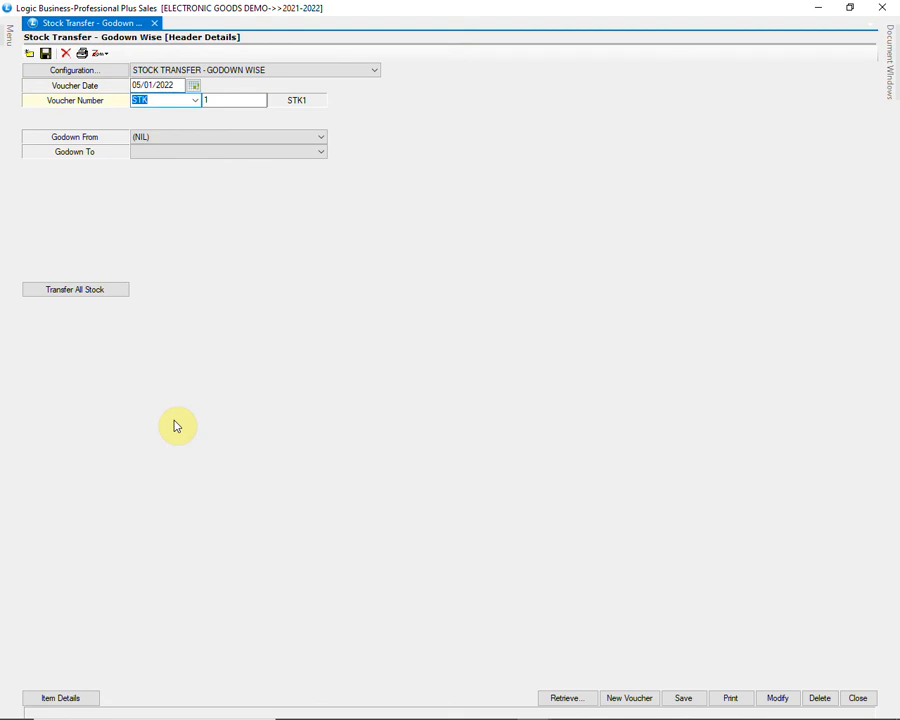
# Step: Set the stock transfer's source godown to WAREHOUSE and its destination godown to SHOP
pyautogui.press('F4')
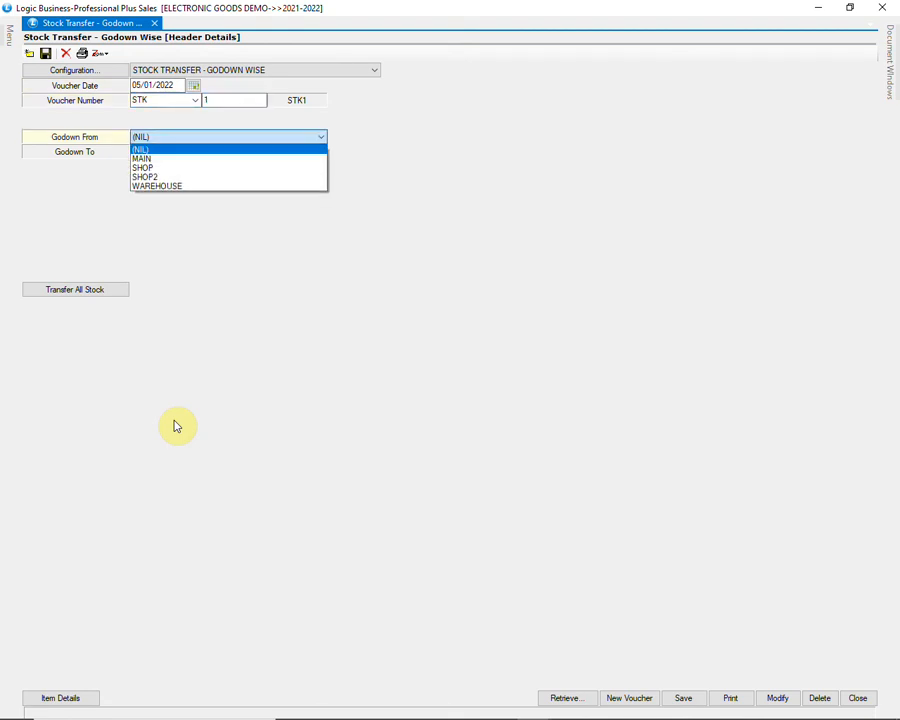
pyautogui.press('Down')
pyautogui.press('Down')
pyautogui.press('Down')
pyautogui.press('Down')
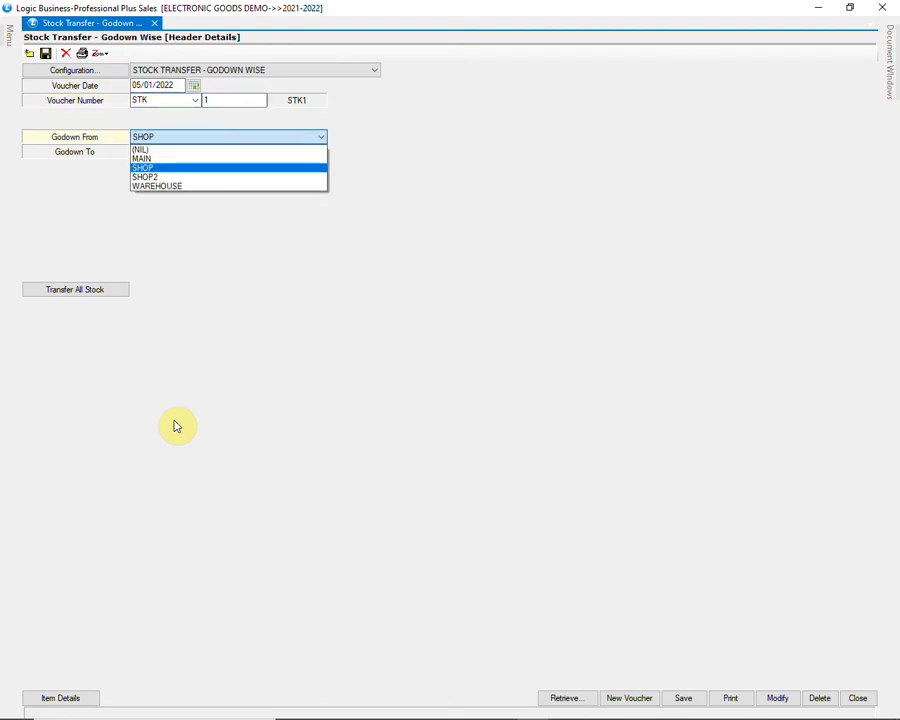
pyautogui.press('Return')
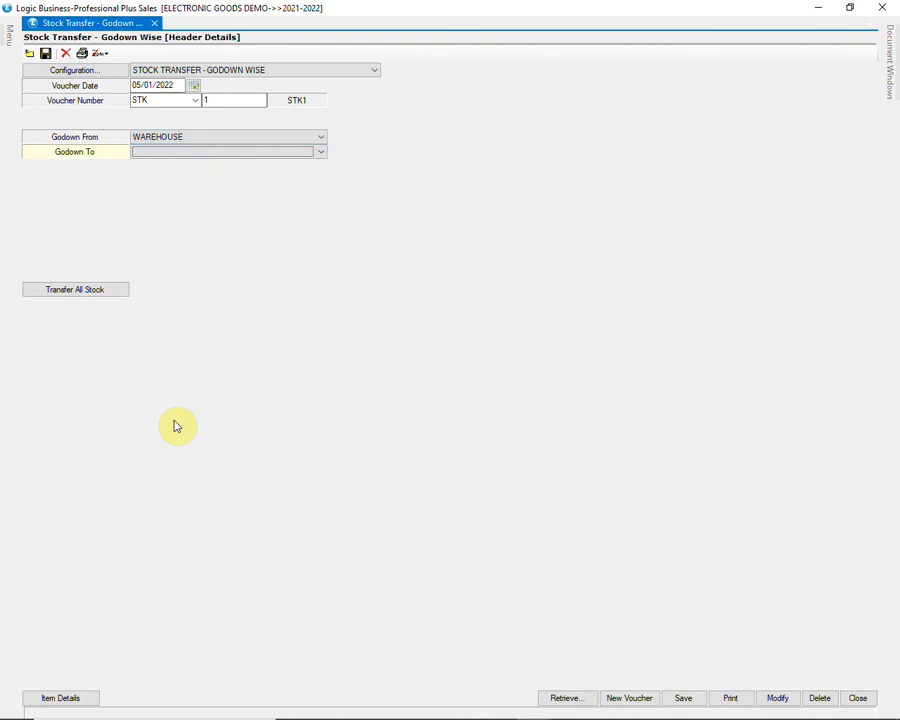
pyautogui.press('F4')
pyautogui.press('Down')
pyautogui.press('Down')
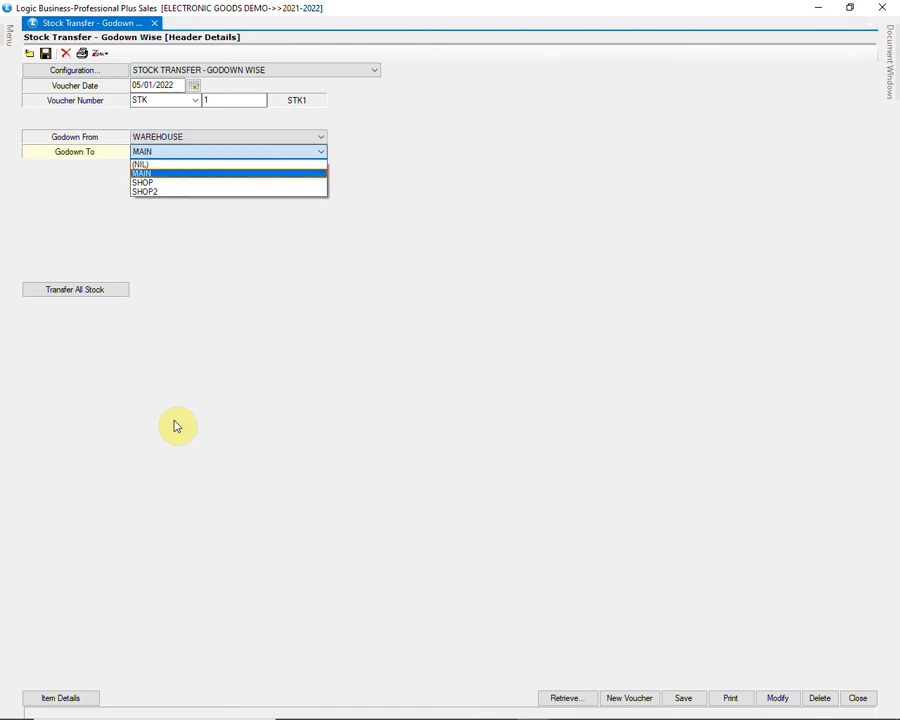
pyautogui.press('Return')
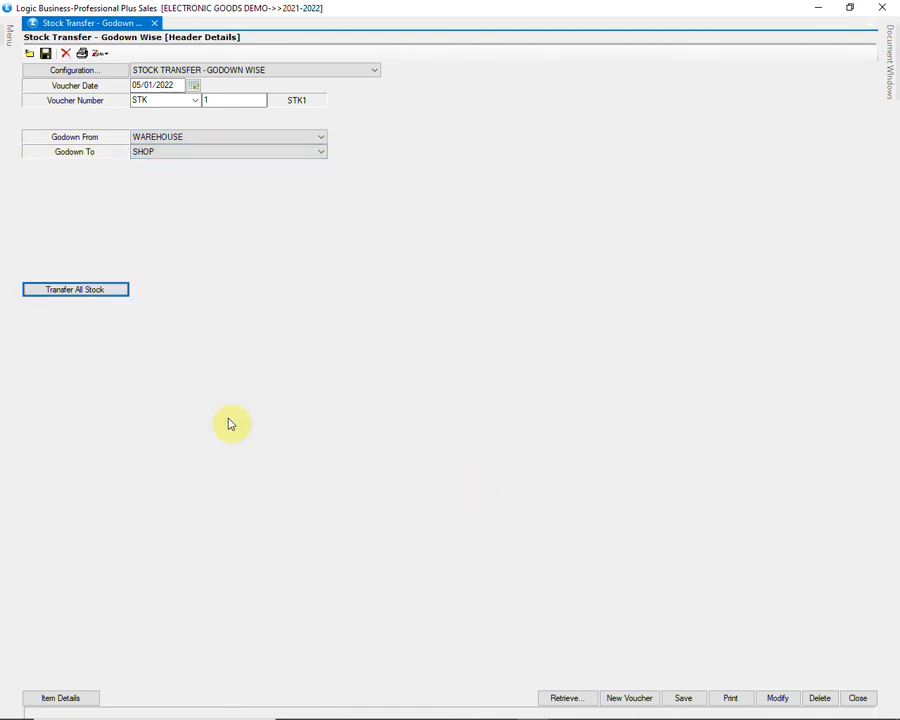
pyautogui.click(103, 291)
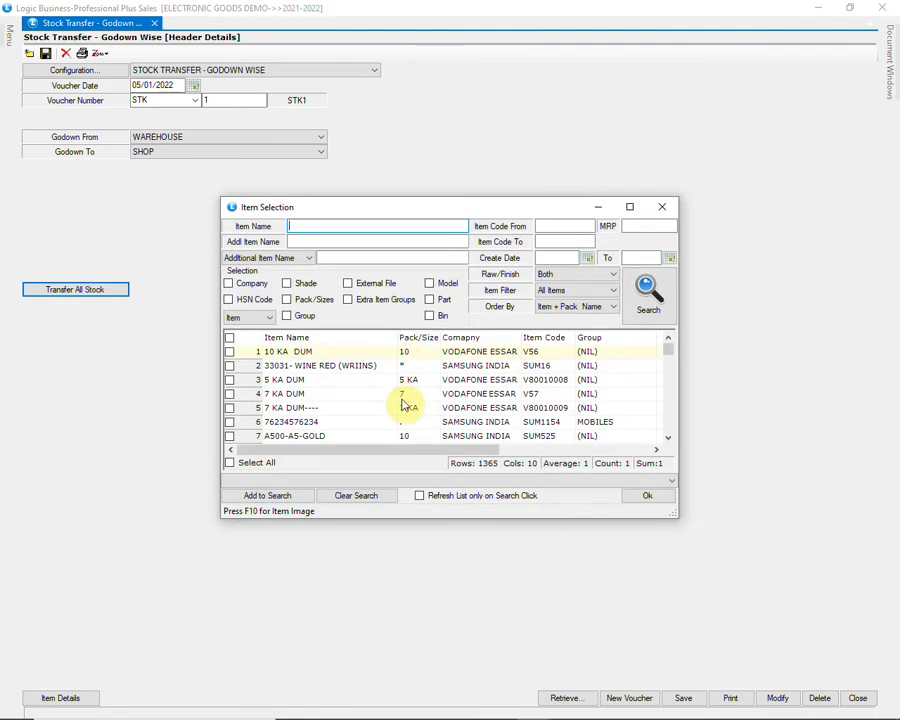
pyautogui.moveTo(668, 353); pyautogui.dragTo(673, 430)
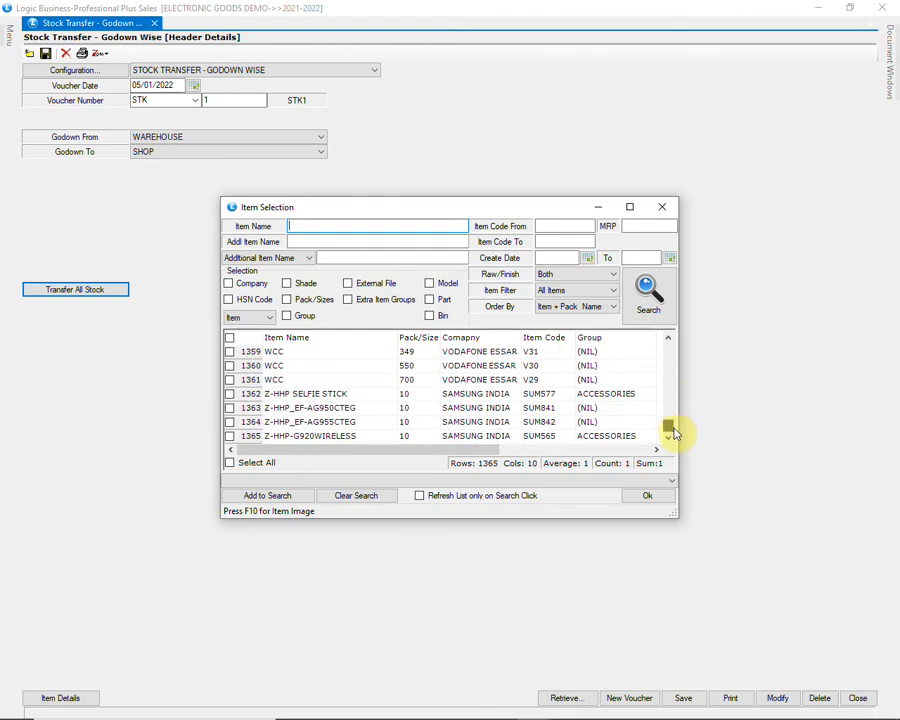
pyautogui.click(664, 497)
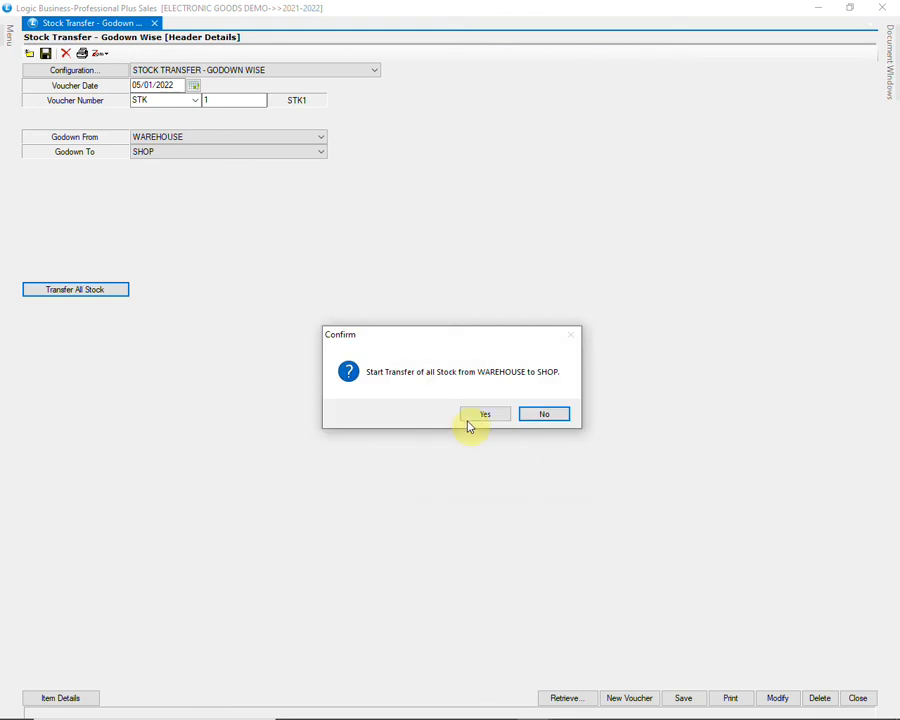
pyautogui.click(541, 415)
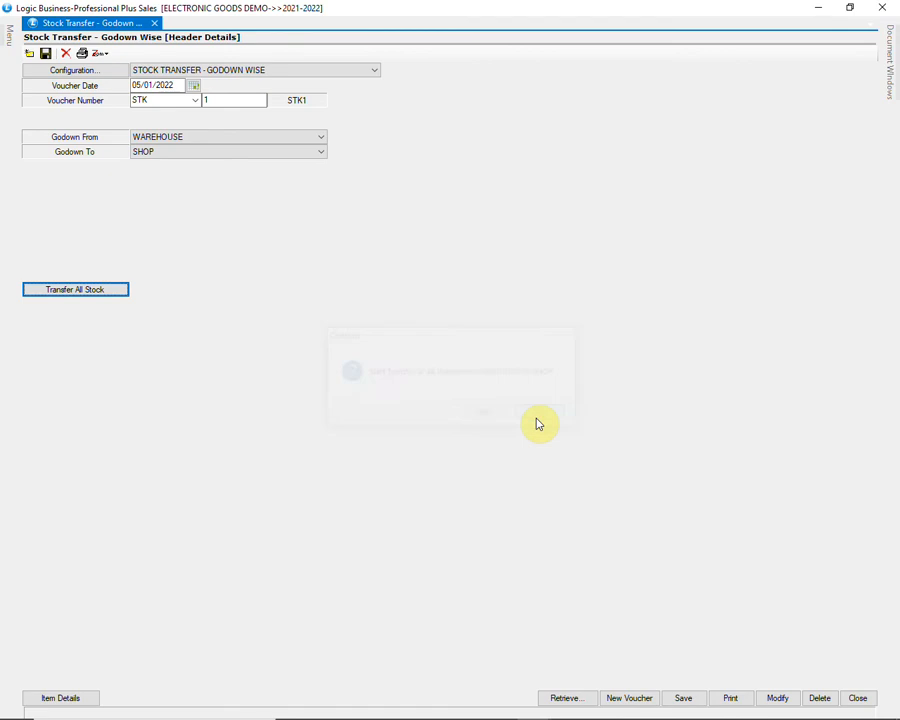
# Step: Go to the stock transfer's item details and start retrieving items with the Lot with Pcs Info option
pyautogui.click(90, 698)
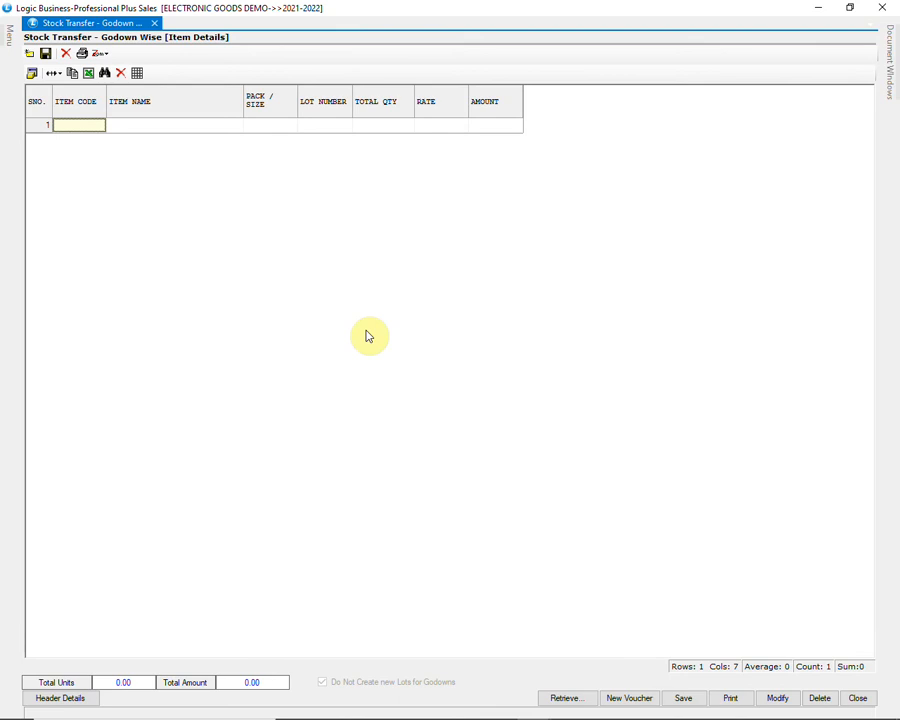
pyautogui.click(560, 698)
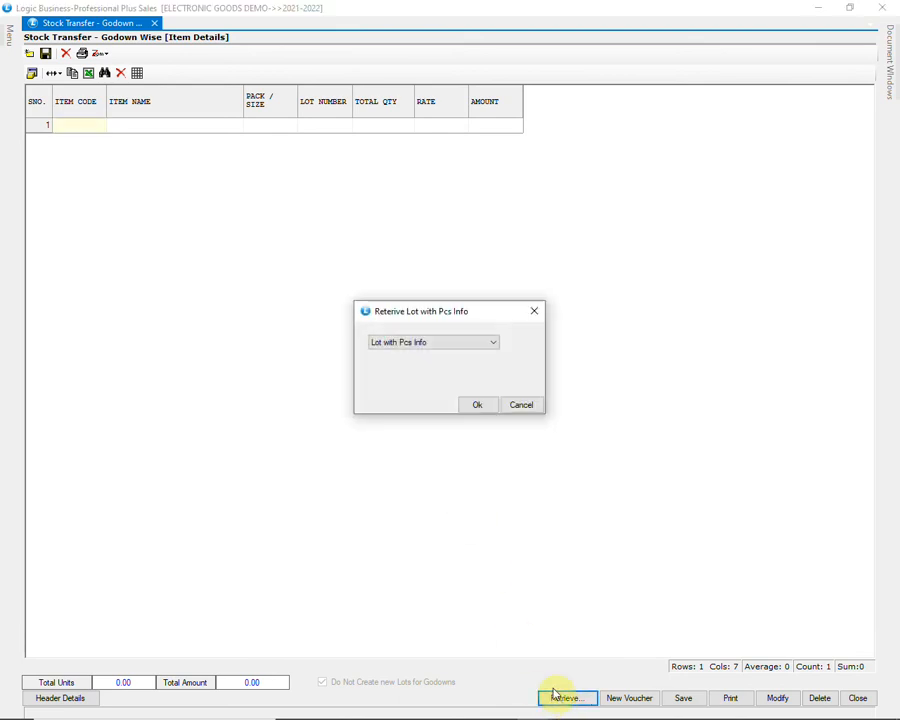
pyautogui.click(472, 343)
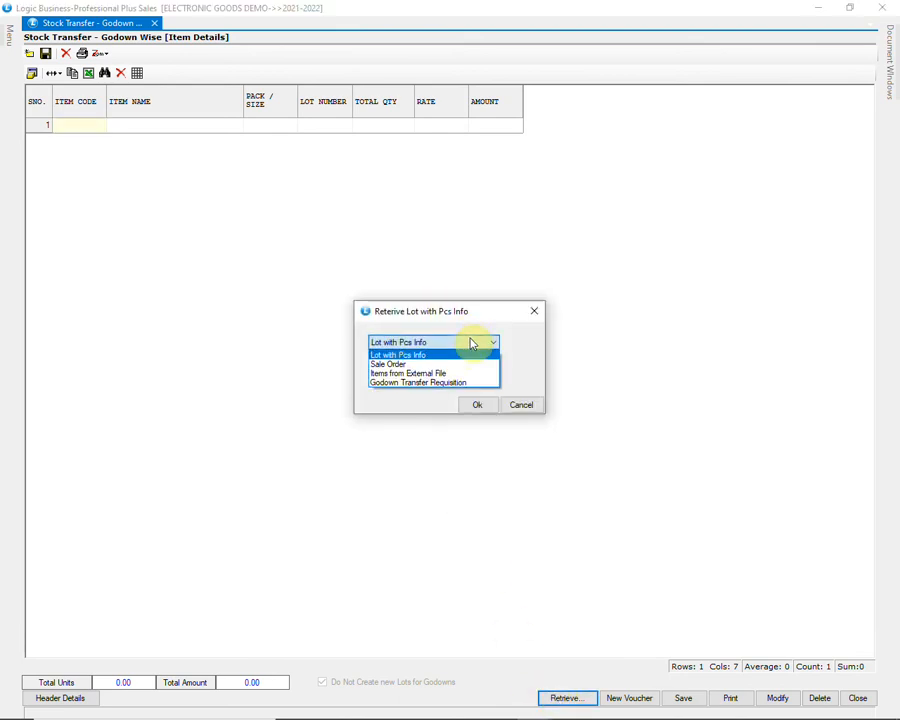
pyautogui.click(472, 343)
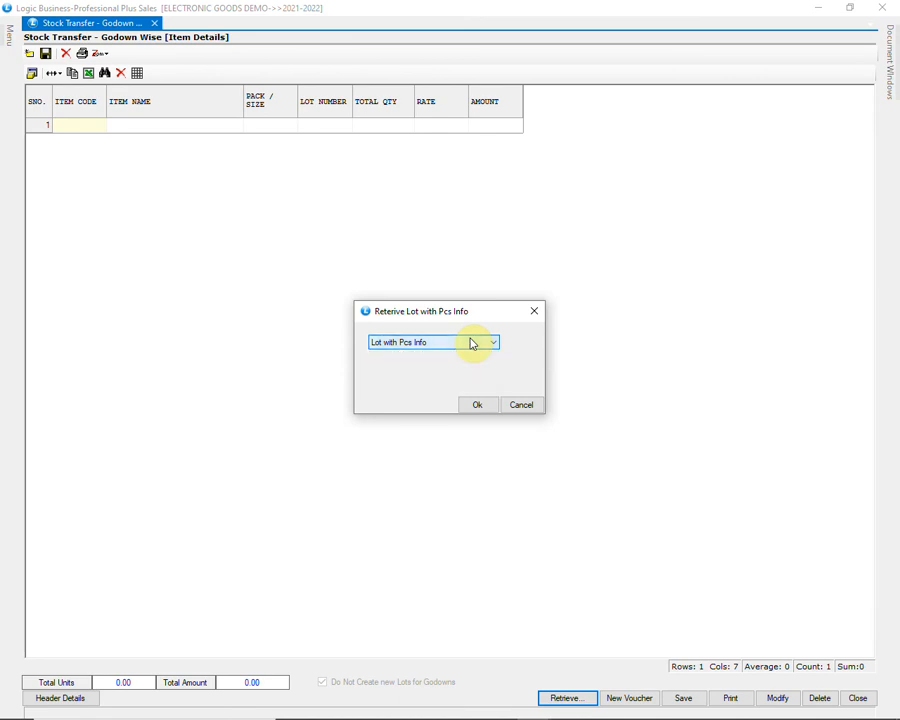
pyautogui.click(479, 406)
# Step: Filter the lots by the item SM- G935 BLACK (S7 EDGE 128GB), searching for SM, and load its available pieces
pyautogui.click(212, 24)
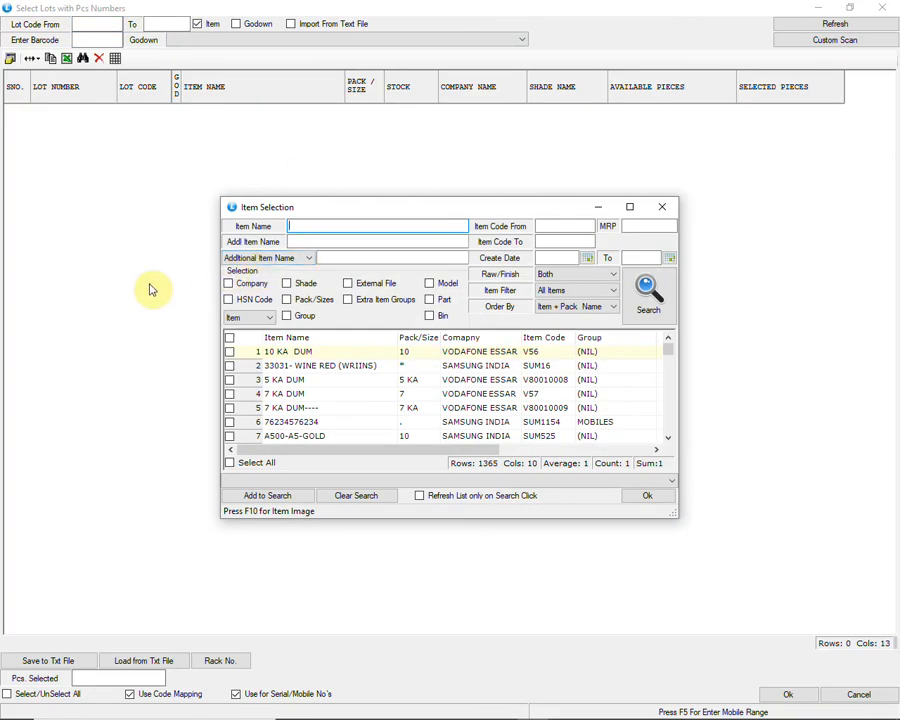
pyautogui.write('SM')
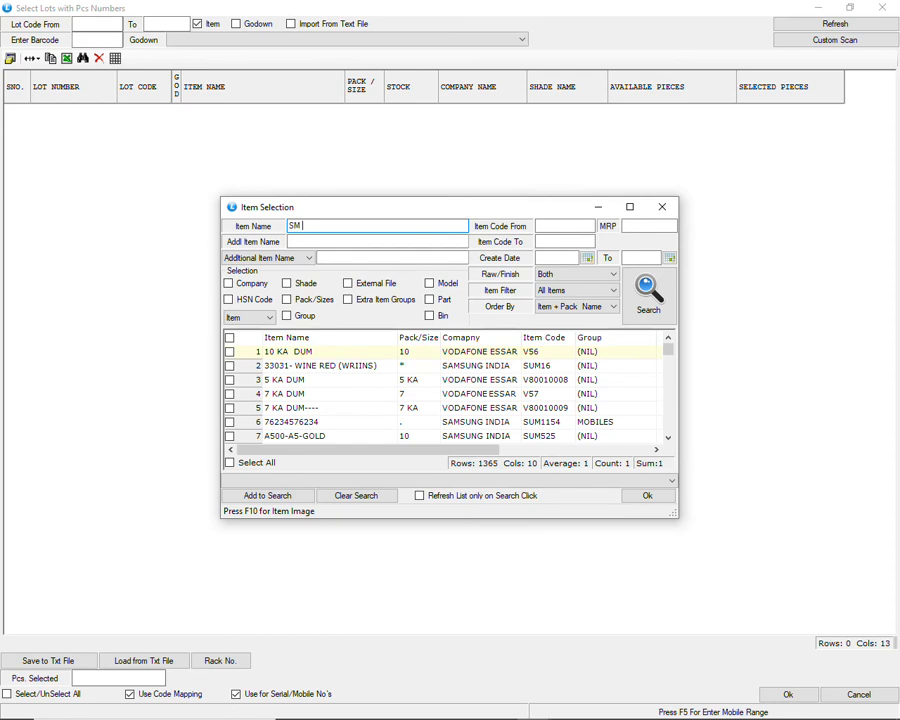
pyautogui.click(646, 291)
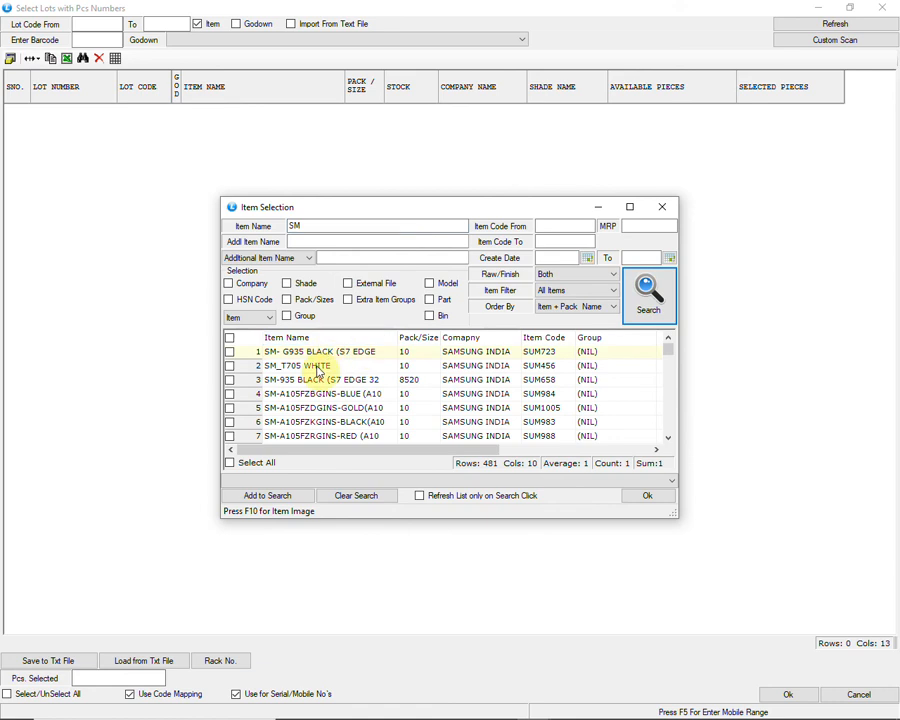
pyautogui.click(229, 352)
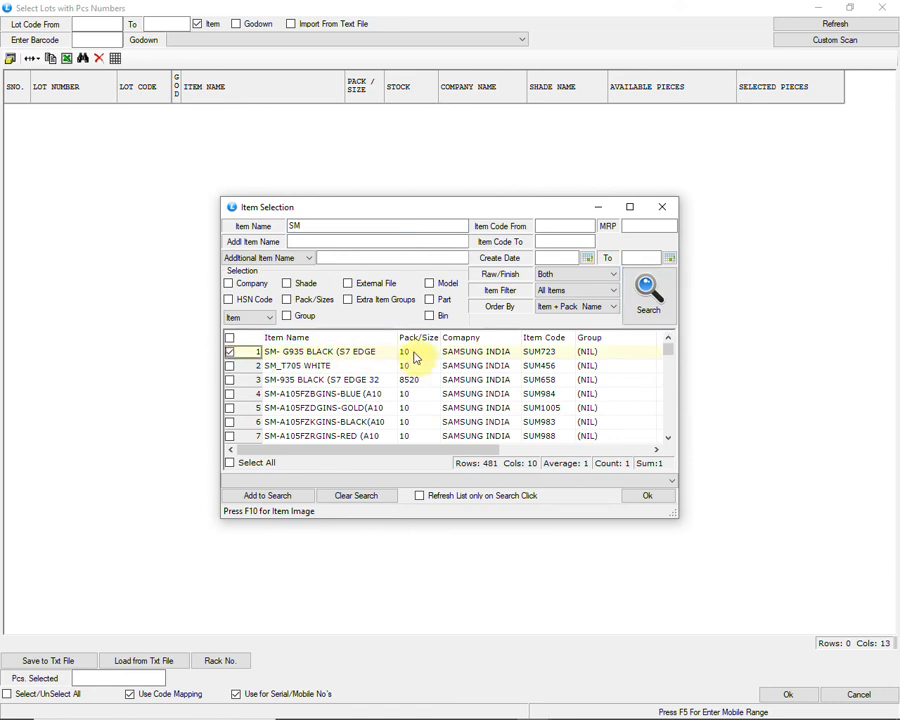
pyautogui.click(646, 497)
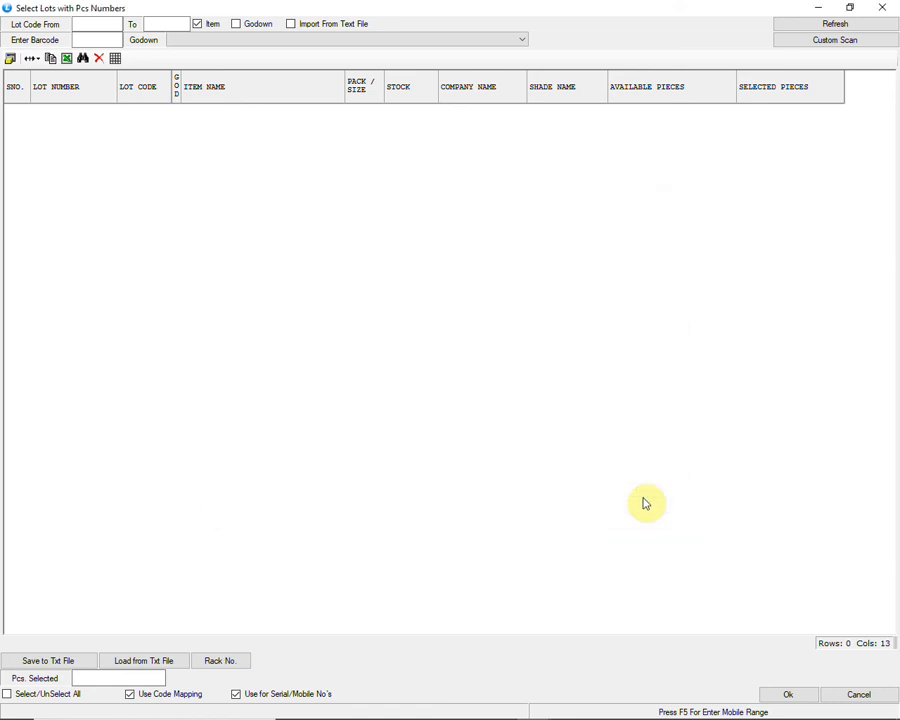
pyautogui.click(800, 23)
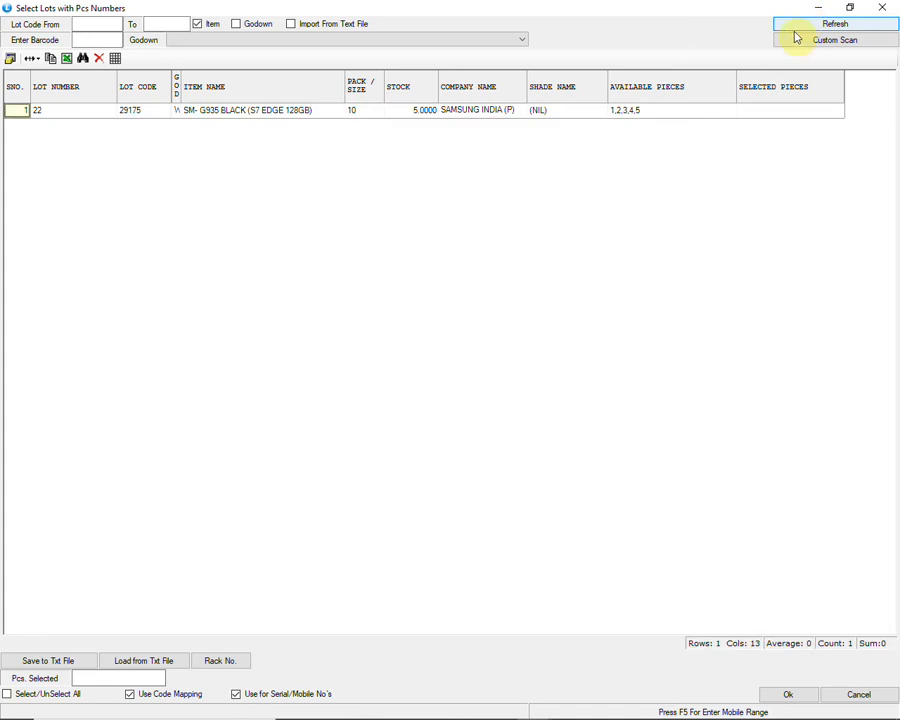
# Step: Select all serial numbers, 020304 to 020308, of the SM- G935 BLACK lot for the transfer
pyautogui.click(657, 115)
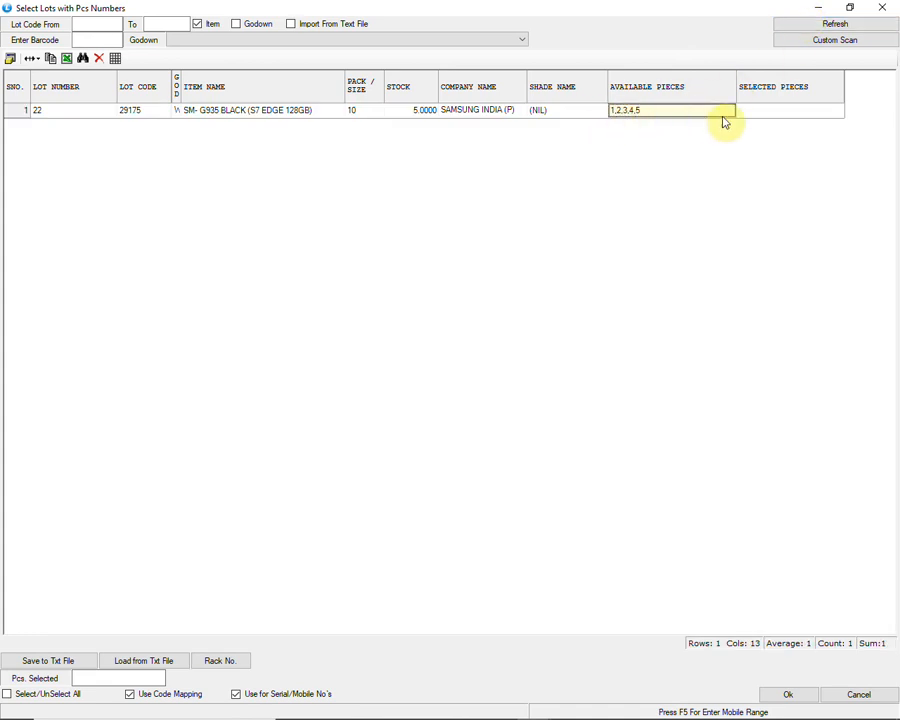
pyautogui.click(757, 121)
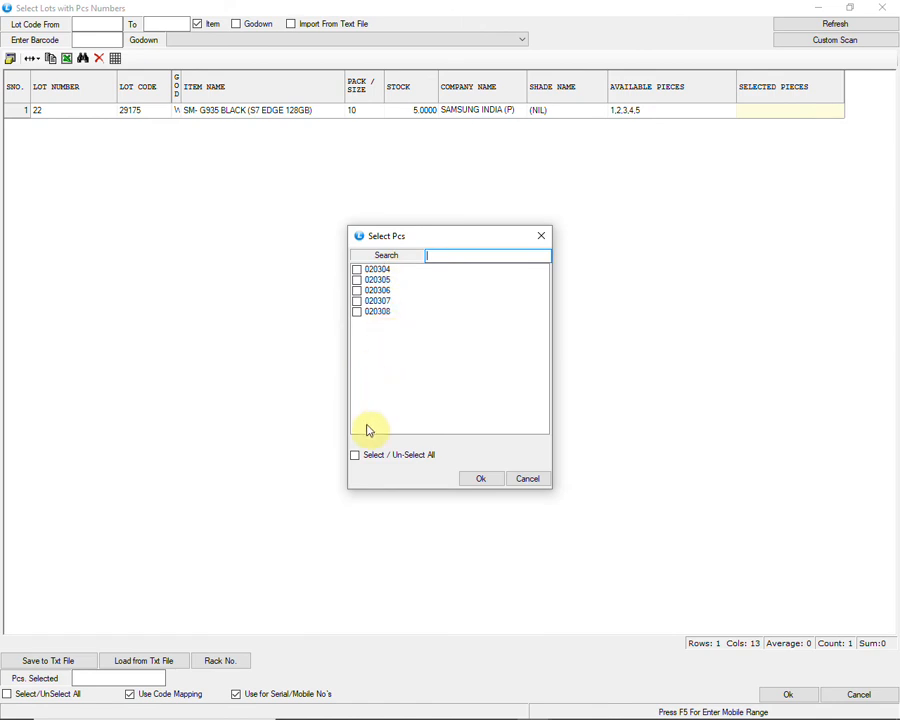
pyautogui.click(373, 458)
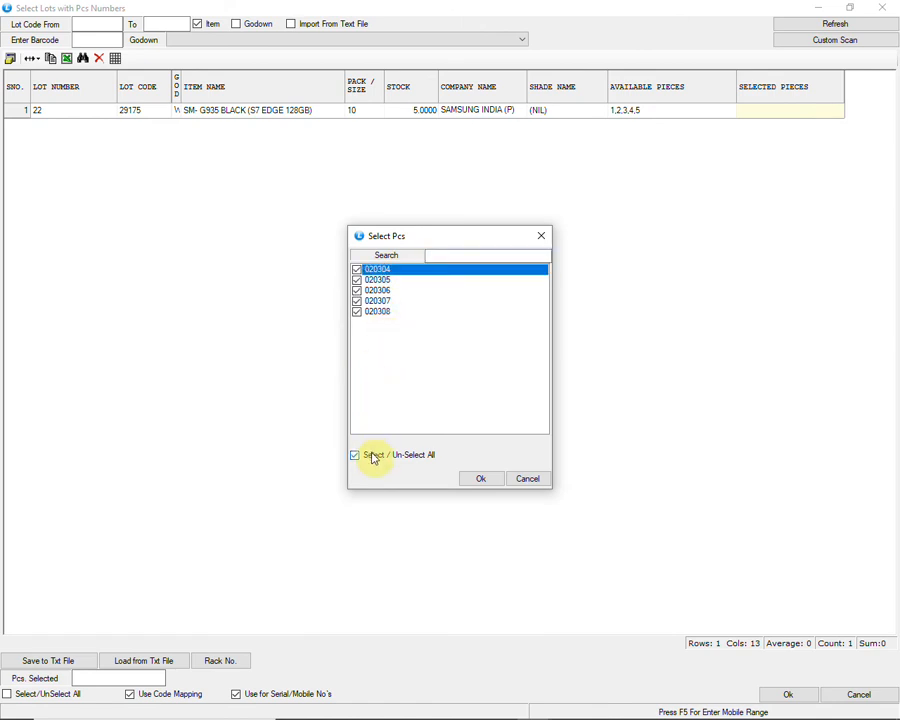
pyautogui.click(463, 484)
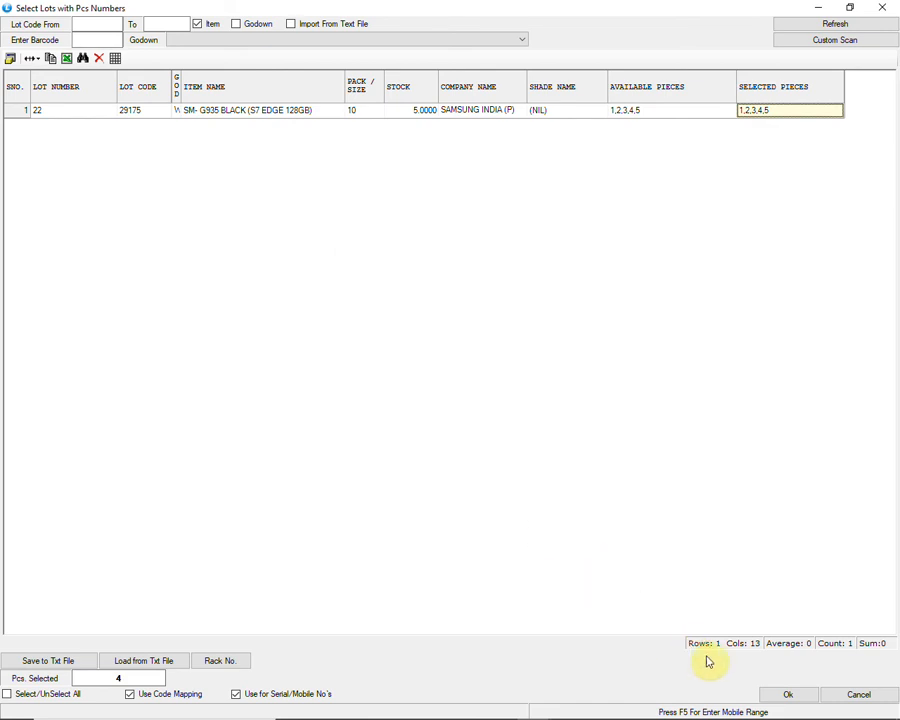
# Step: Accept the selected pieces into the stock transfer, save the voucher and close the stock transfer form
pyautogui.click(776, 697)
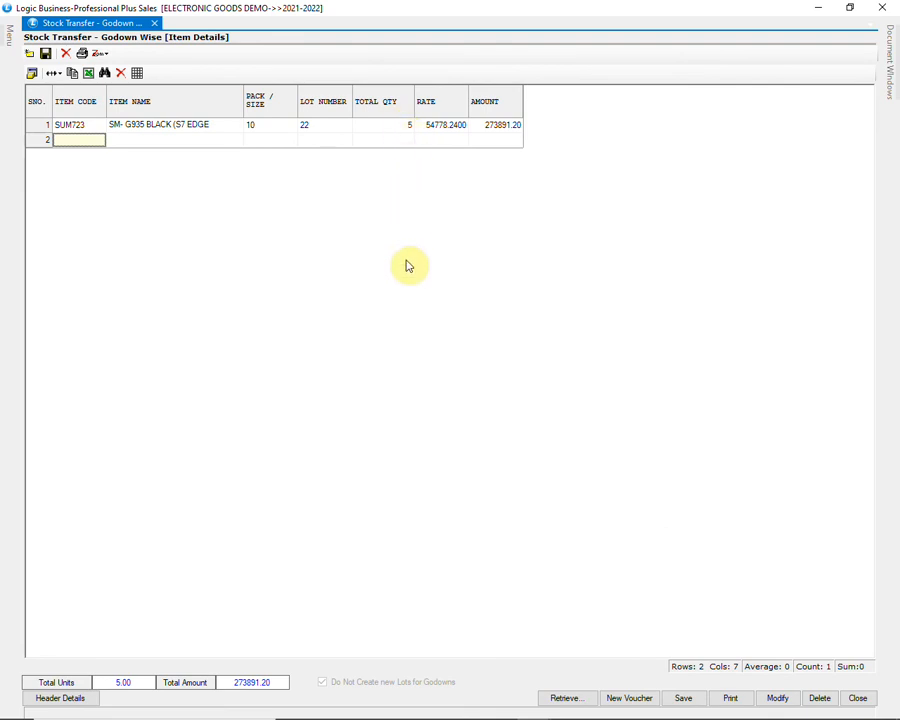
pyautogui.click(684, 700)
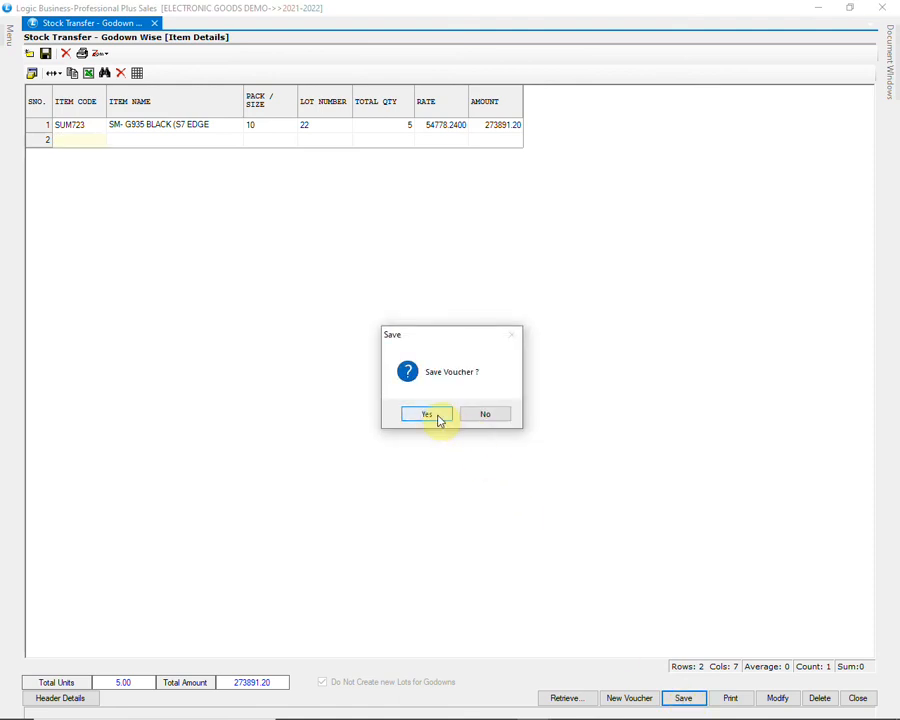
pyautogui.click(436, 416)
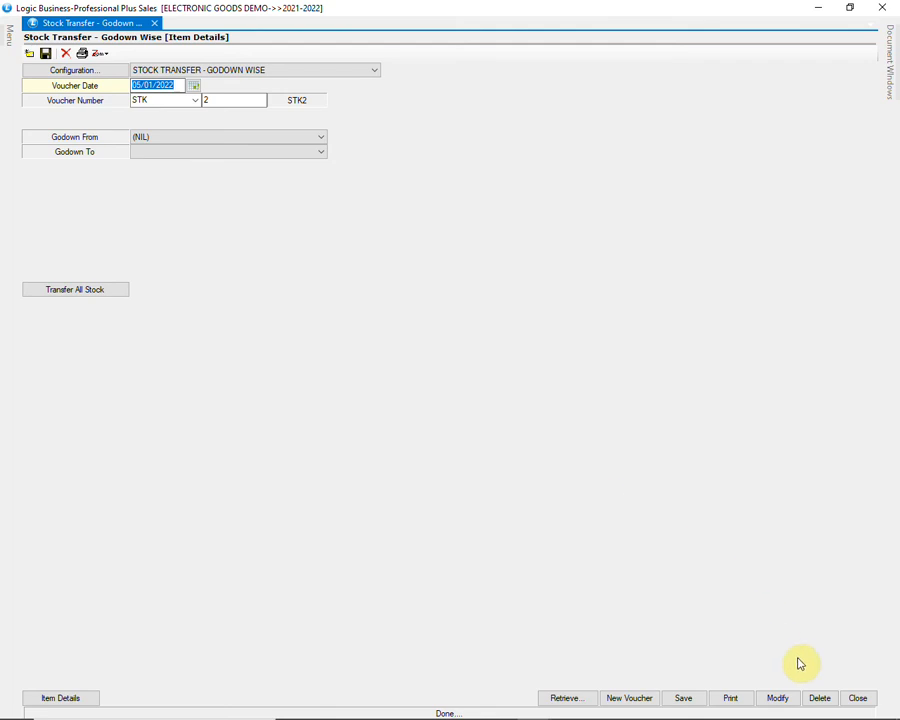
pyautogui.click(857, 698)
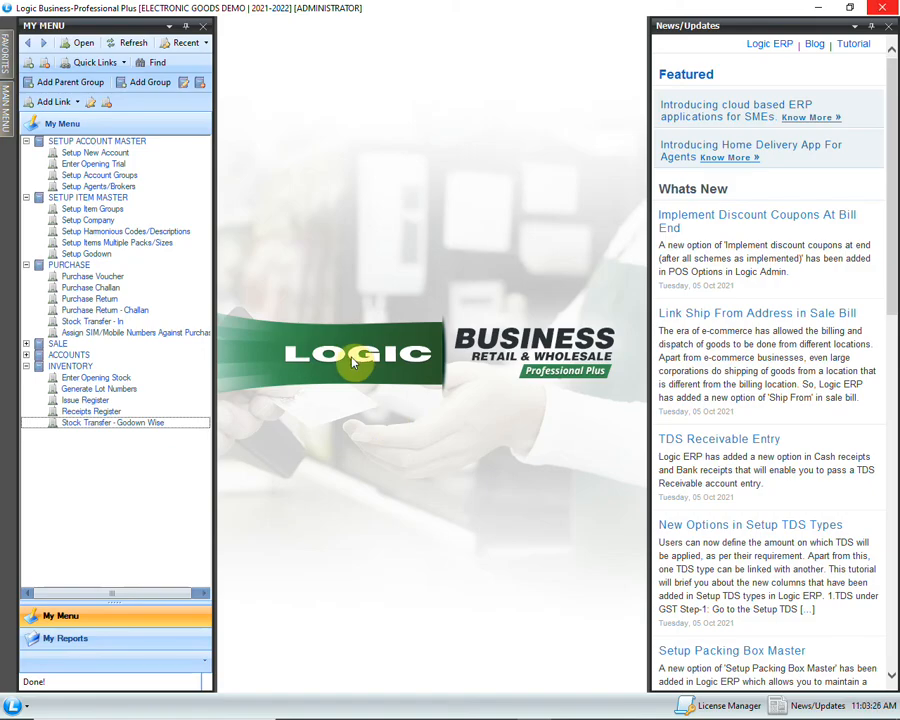
# Step: Start a new Sale Bill - Touch Screen, keeping the default date, bill number, cash account, customer account and tax region
pyautogui.click(26, 344)
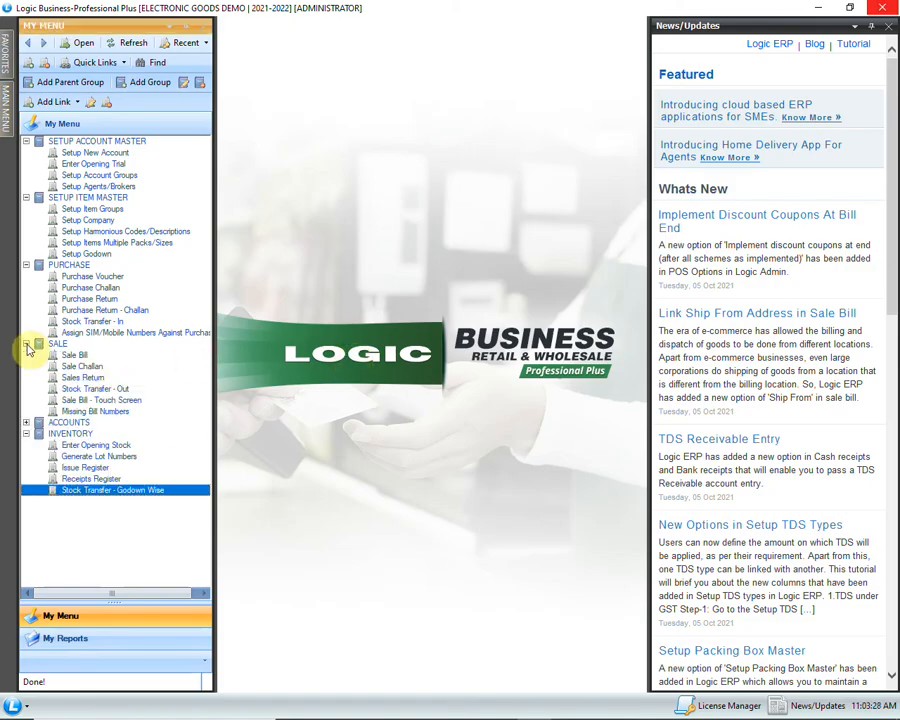
pyautogui.click(131, 400)
pyautogui.doubleClick(170, 405)
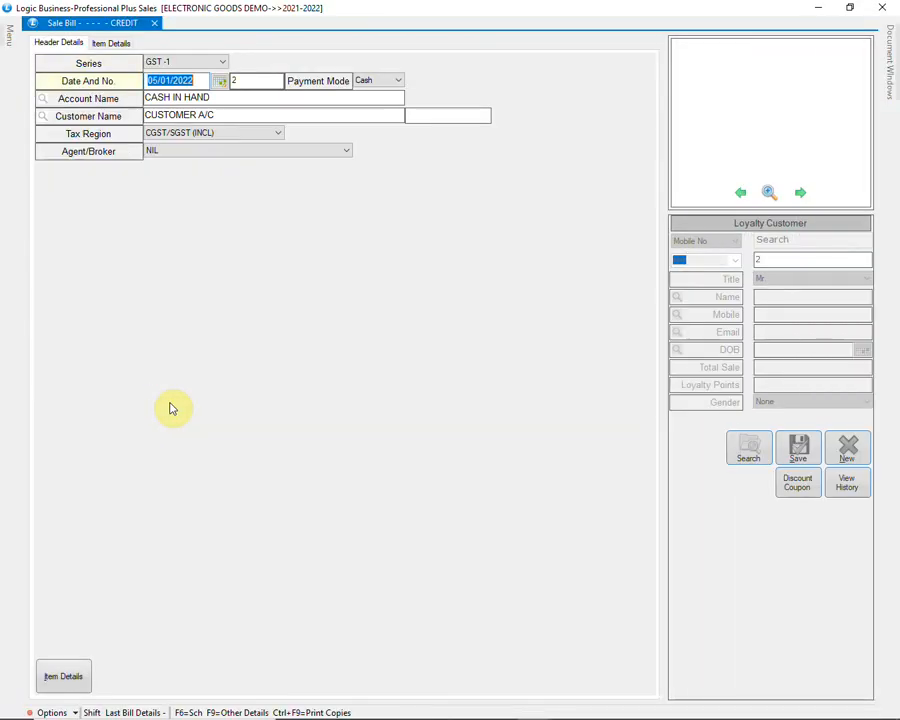
pyautogui.press('Return')
pyautogui.press('Return')
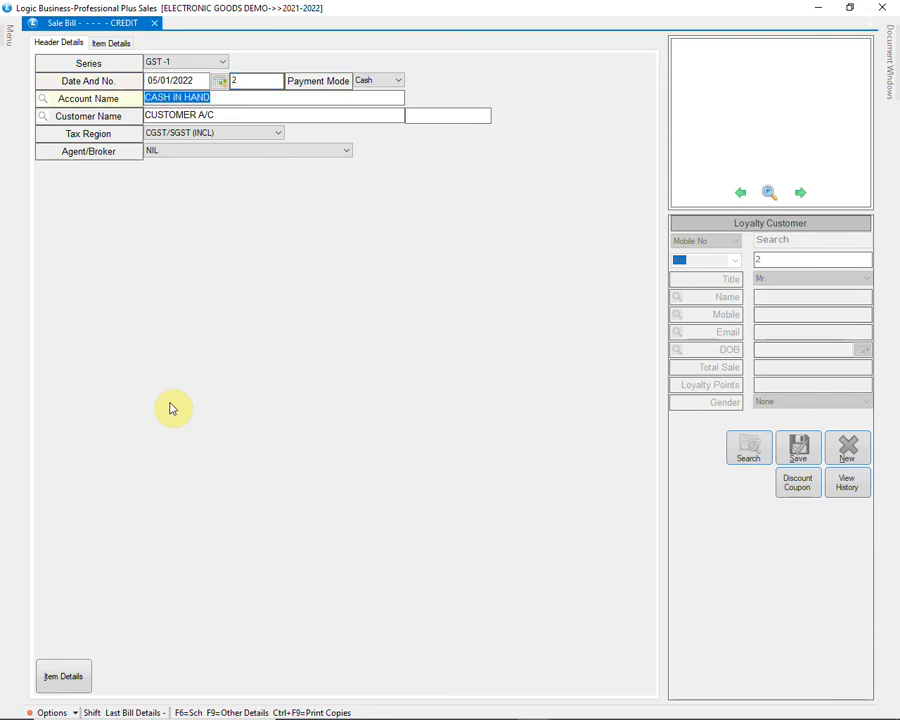
pyautogui.press('Return')
pyautogui.press('Return')
pyautogui.press('Return')
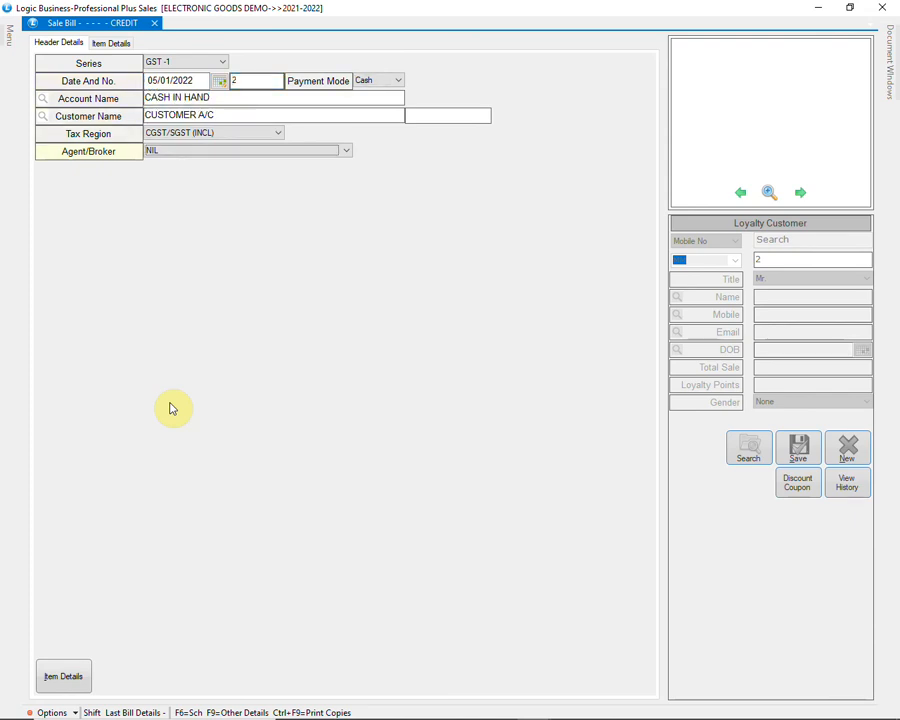
# Step: Select the agent at the start of the Agent/Broker list for the bill and go to its item details
pyautogui.hotkey('alt', 'Down')
pyautogui.press('Up')
pyautogui.press('Up')
pyautogui.press('Up')
pyautogui.press('Up')
pyautogui.press('Up')
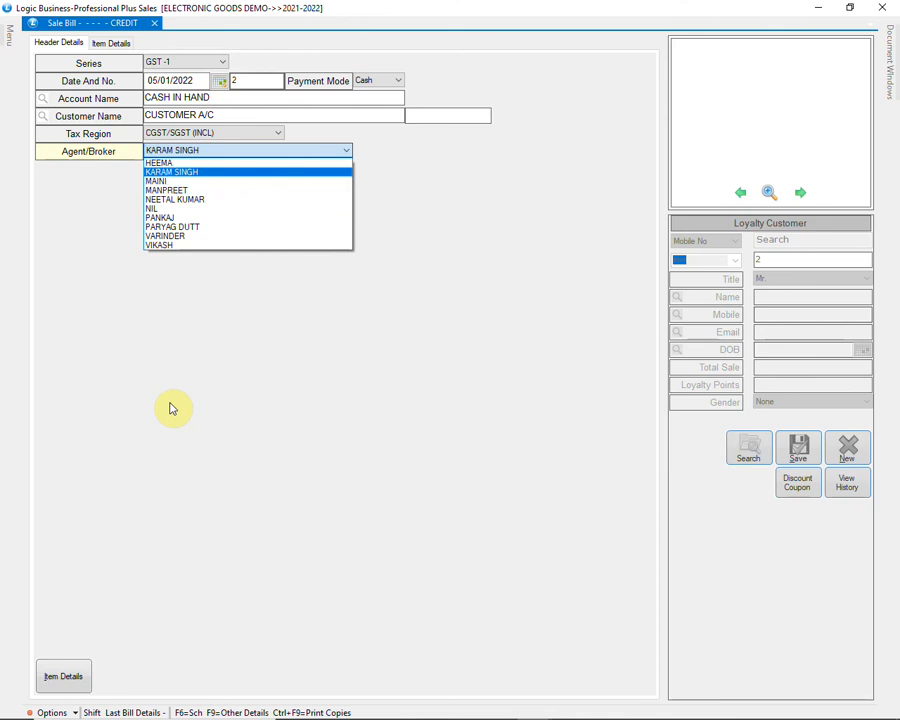
pyautogui.press('Return')
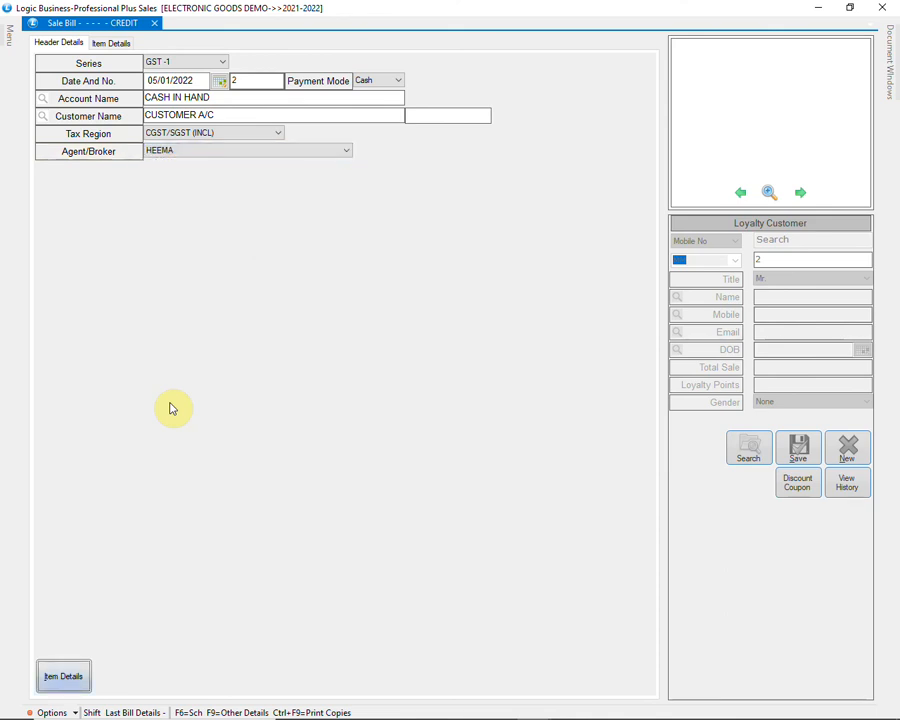
pyautogui.press('Return')
# Step: Add the phone with serial number 020304 to the bill with quantity 1 and a discount of 2
pyautogui.write('0')
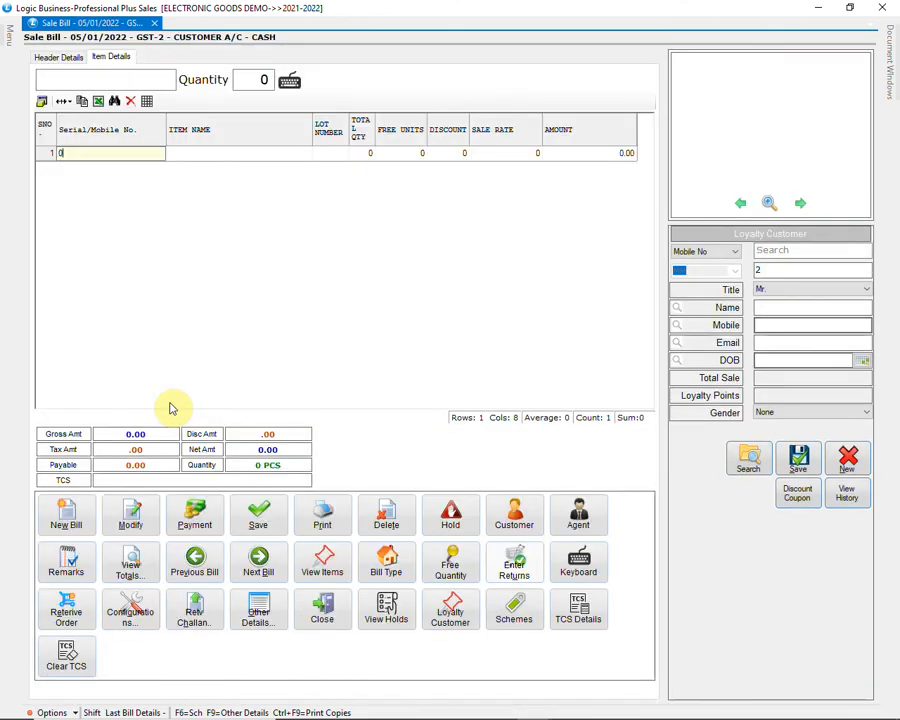
pyautogui.write('20304')
pyautogui.press('Return')
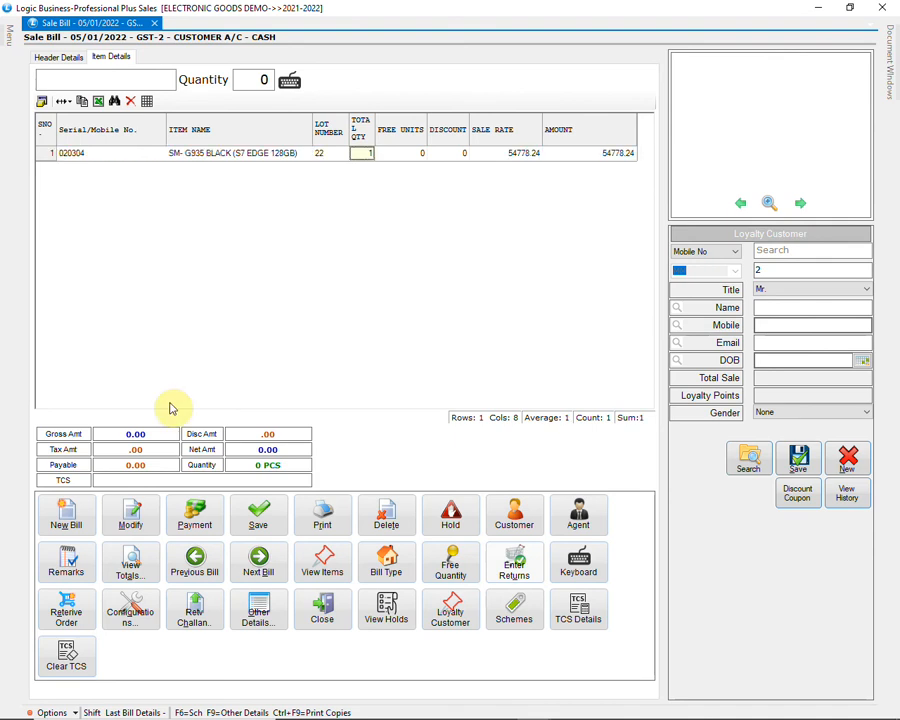
pyautogui.press('Return')
pyautogui.press('Return')
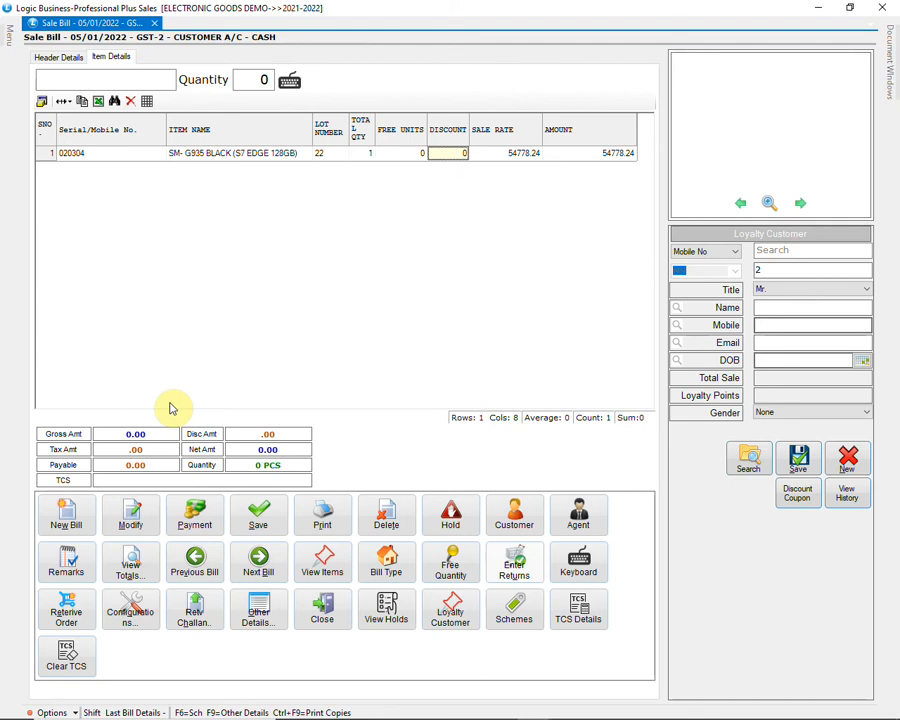
pyautogui.write('2')
pyautogui.press('Return')
# Step: Create a loyalty customer for the bill by entering the customer's mobile number and name and saving the record
pyautogui.press('Return')
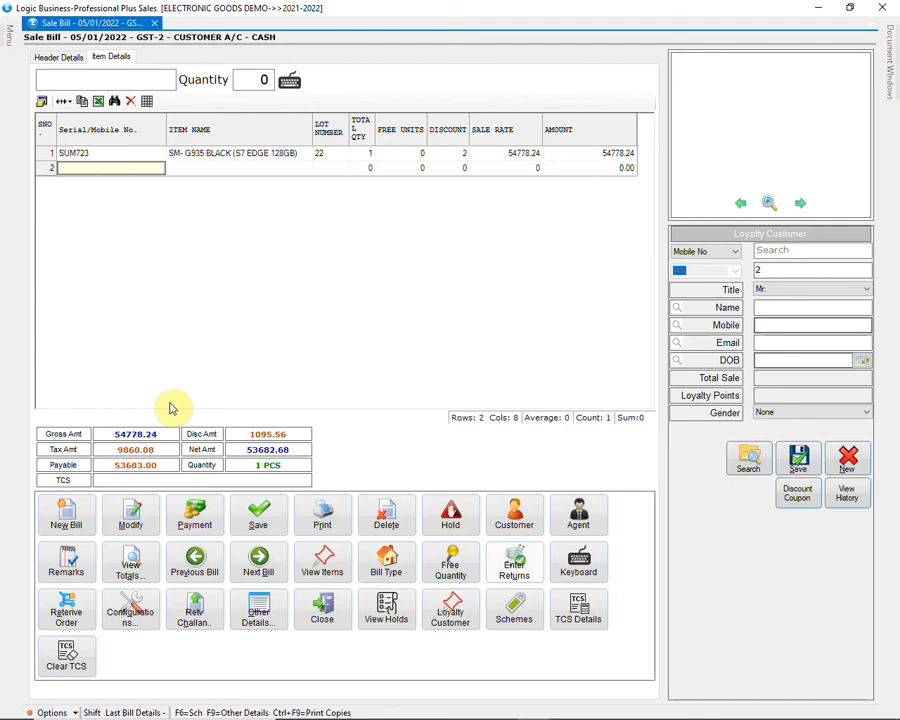
pyautogui.click(766, 249)
pyautogui.write('9988776655')
pyautogui.press('Return')
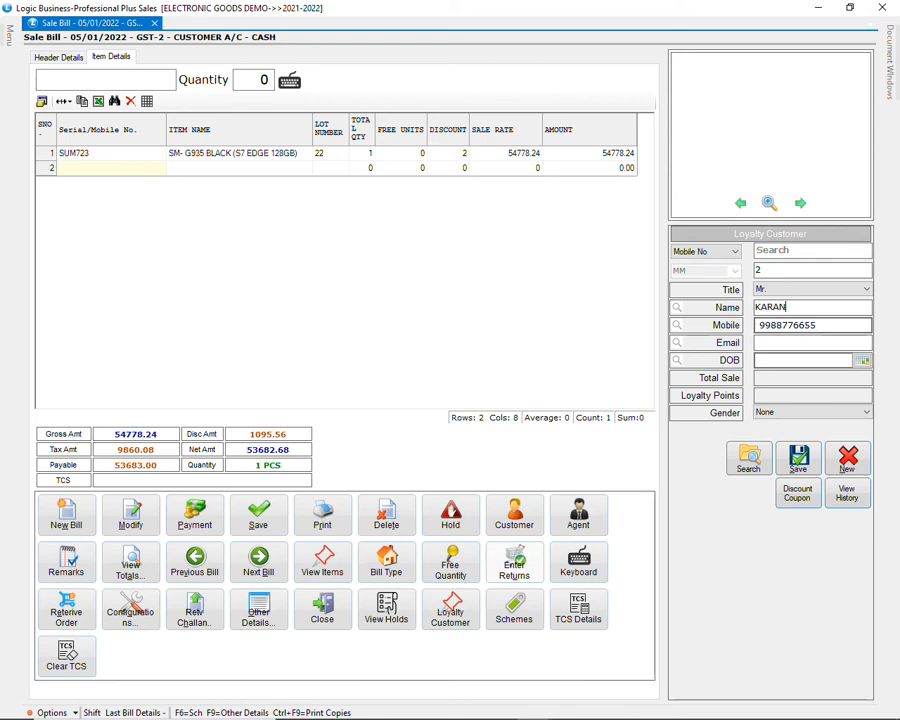
pyautogui.press('Return')
pyautogui.press('Return')
pyautogui.click(798, 460)
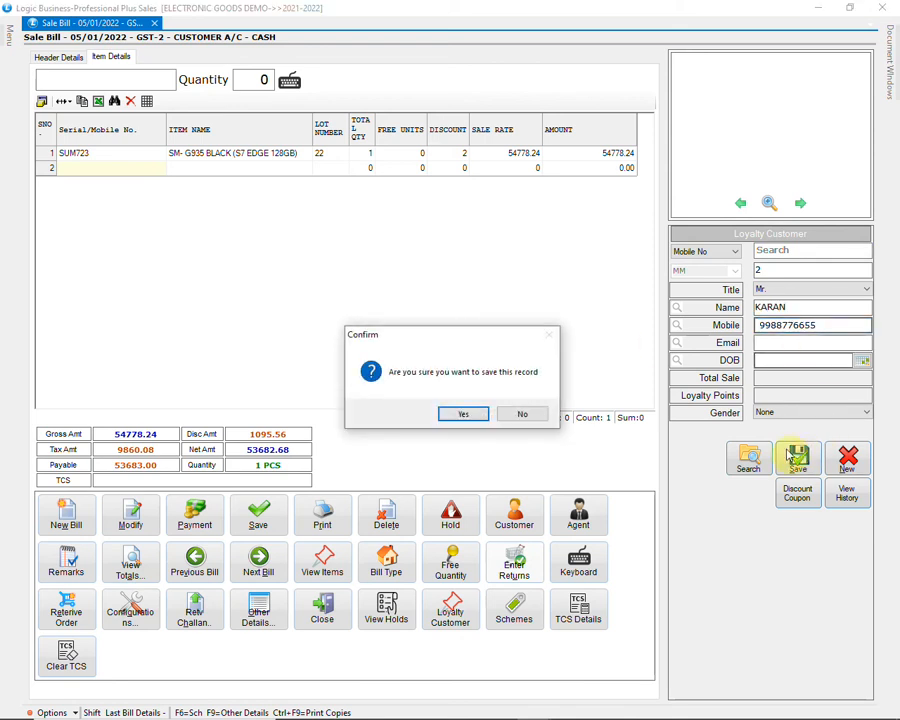
pyautogui.click(466, 413)
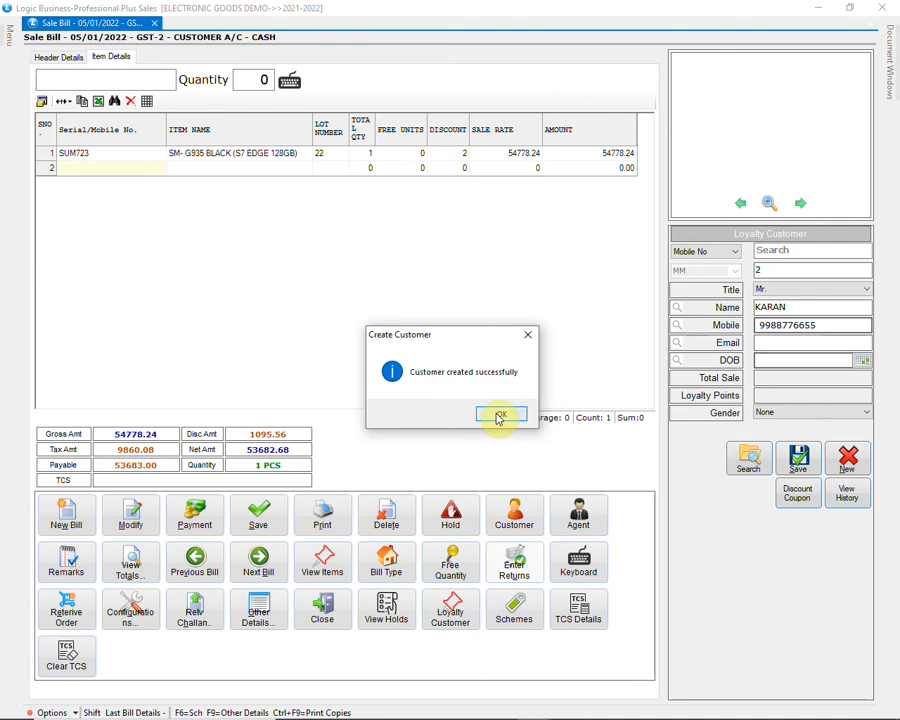
pyautogui.click(500, 414)
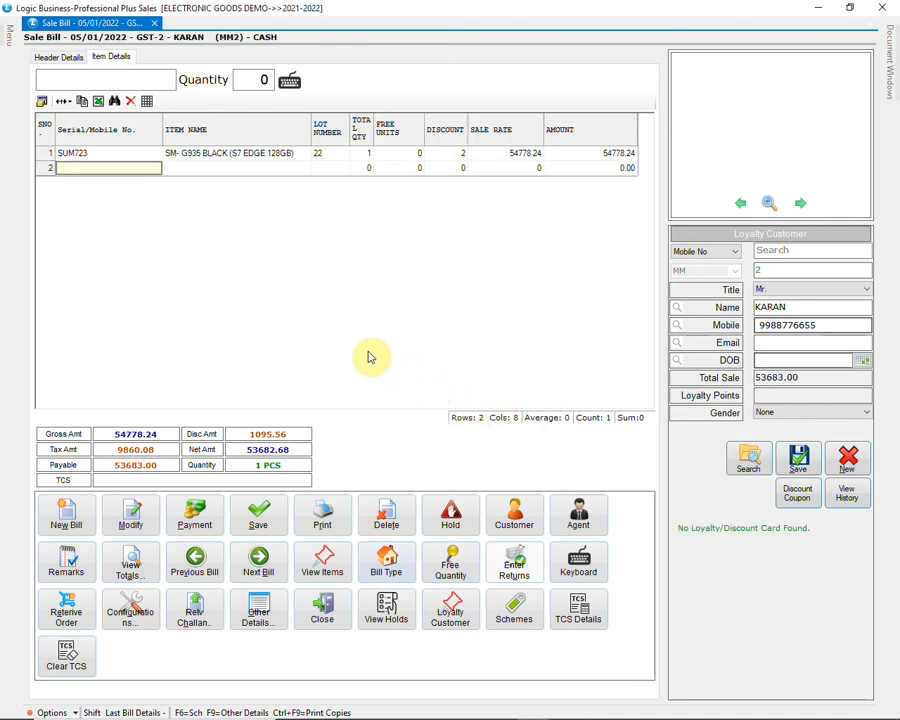
# Step: Record a partial payment of 25000 by PAYTM for the sale bill
pyautogui.click(196, 515)
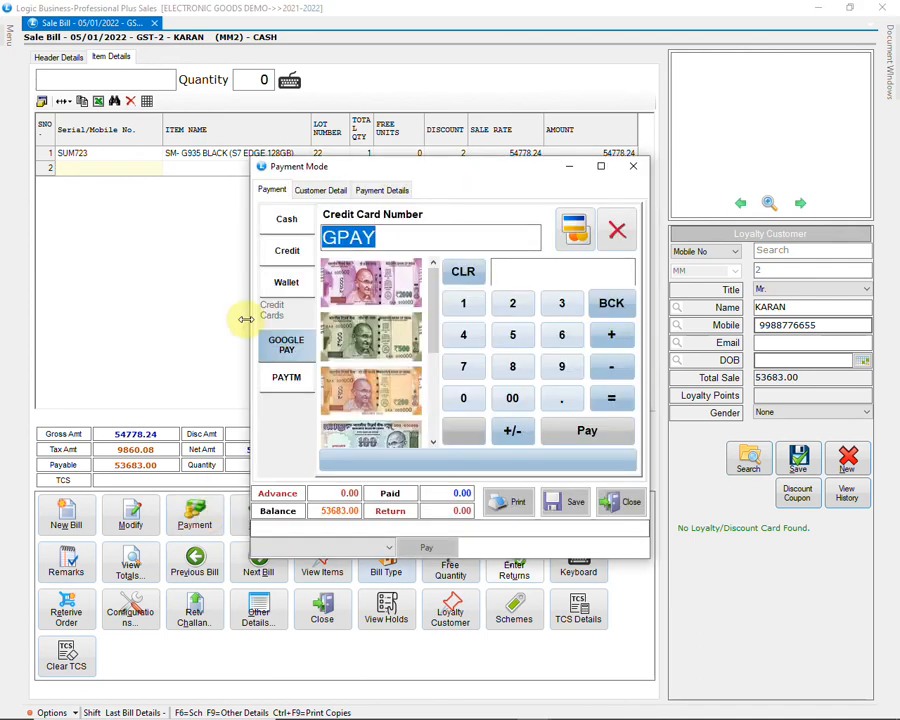
pyautogui.click(292, 223)
pyautogui.click(292, 340)
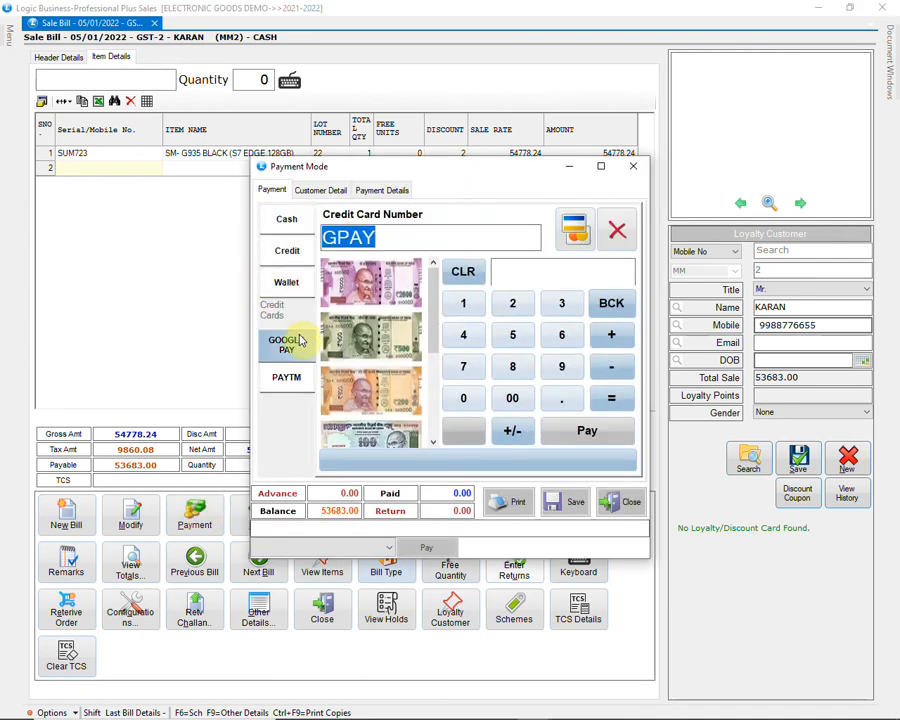
pyautogui.click(290, 383)
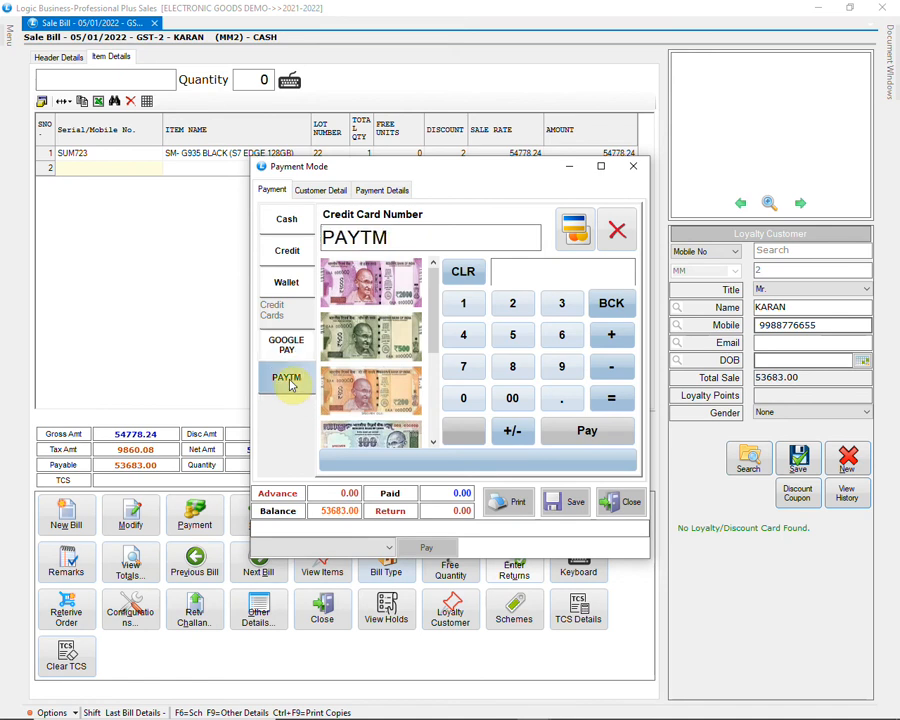
pyautogui.click(512, 304)
pyautogui.click(512, 336)
pyautogui.click(510, 398)
pyautogui.click(482, 398)
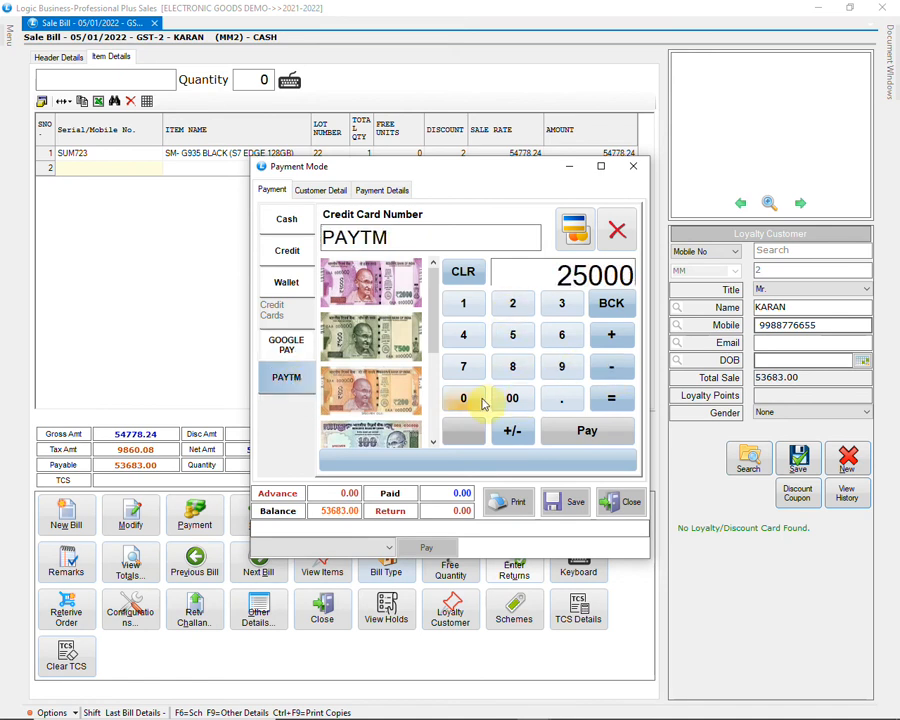
pyautogui.click(604, 441)
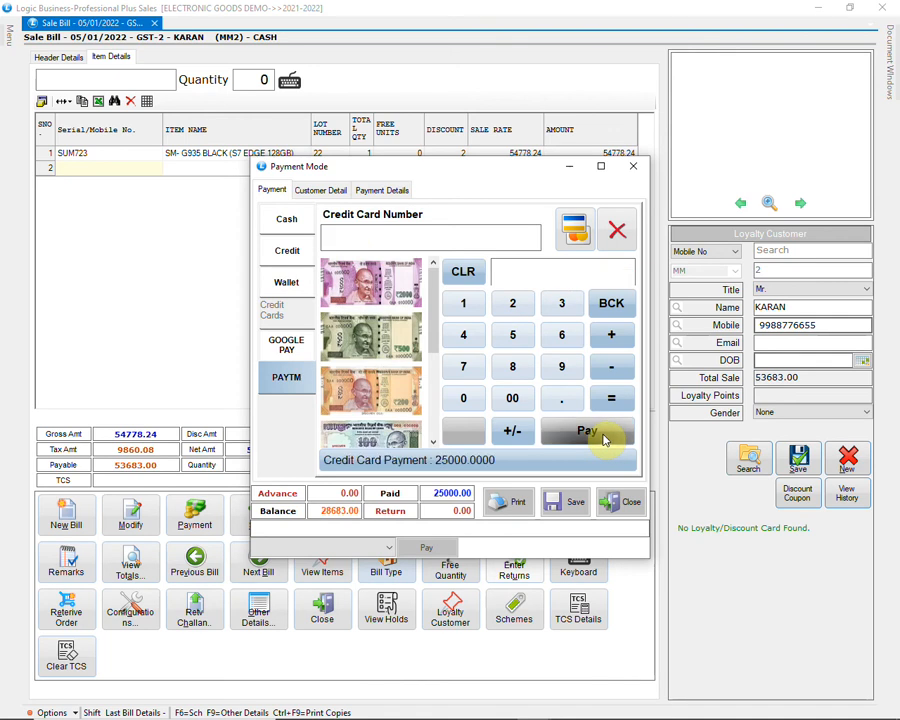
# Step: Pay the bill's remaining balance in cash and print the bill
pyautogui.click(292, 220)
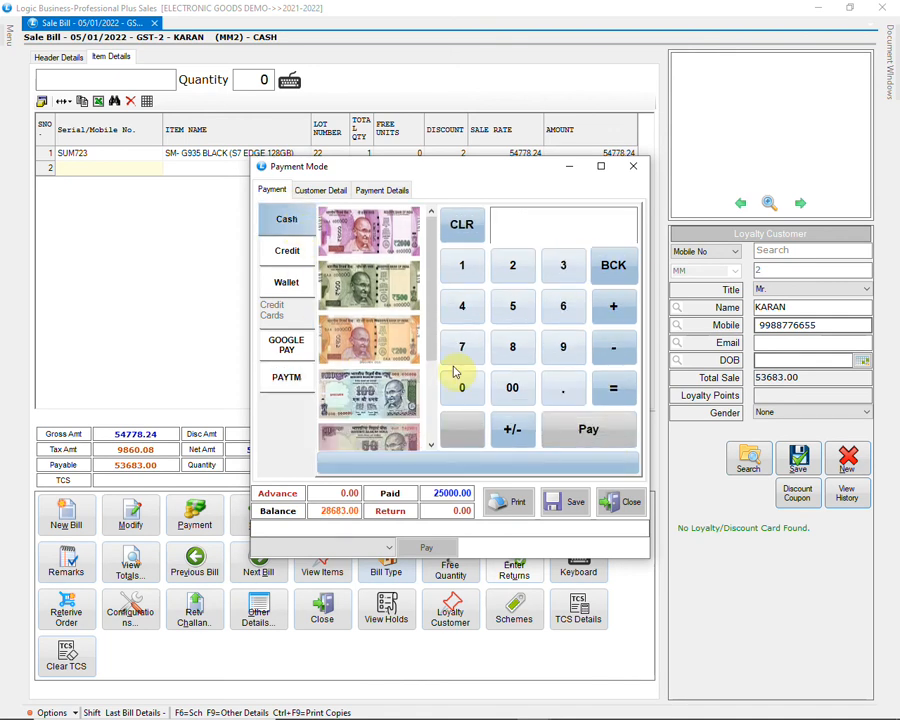
pyautogui.click(612, 434)
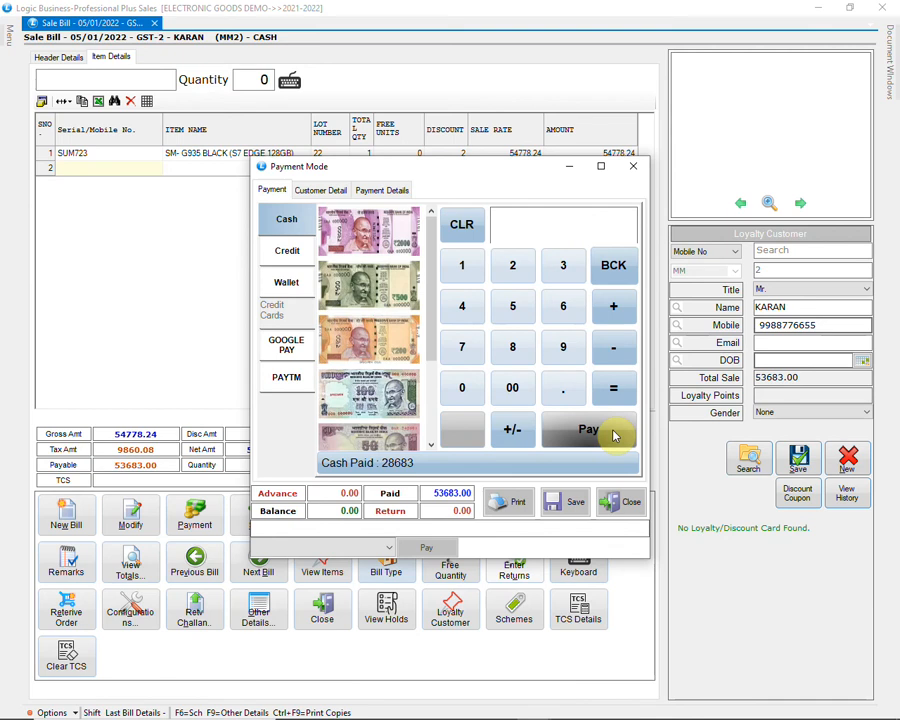
pyautogui.click(516, 508)
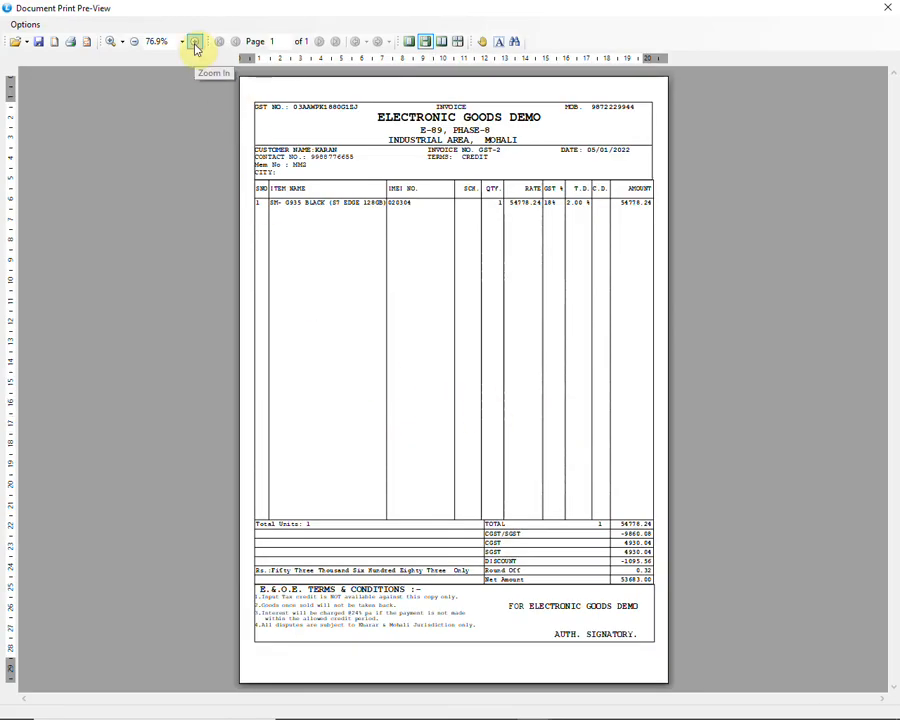
# Step: Examine the invoice preview from the item line to the totals and terms, and close the preview and the sale bill form
pyautogui.click(195, 42)
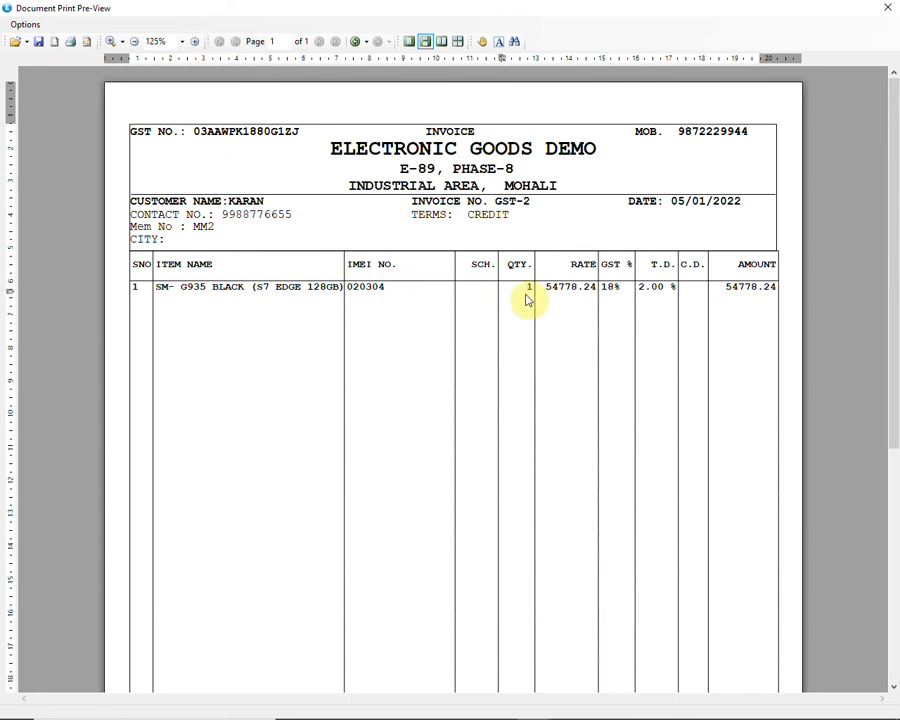
pyautogui.scroll(-3, 586, 302)
pyautogui.scroll(-3, 586, 302)
pyautogui.scroll(-2, 586, 302)
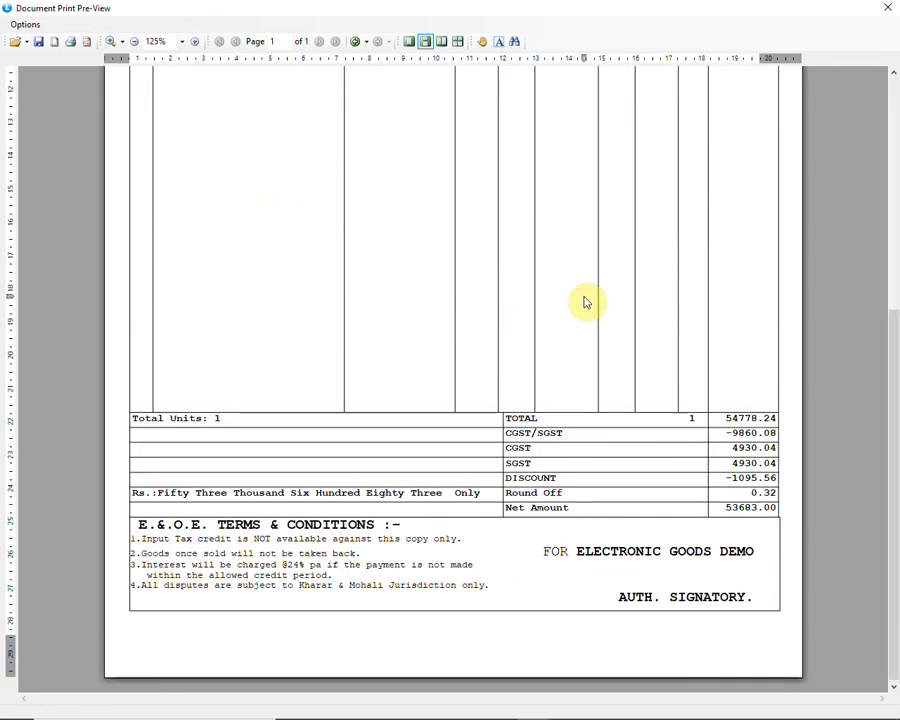
pyautogui.scroll(5, 586, 302)
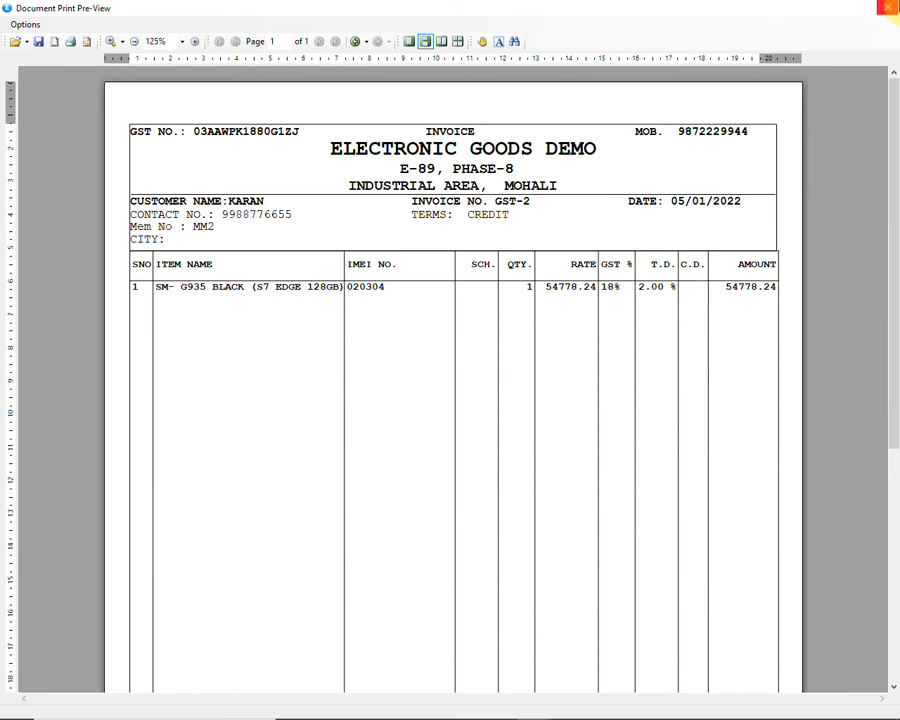
pyautogui.press('Escape')
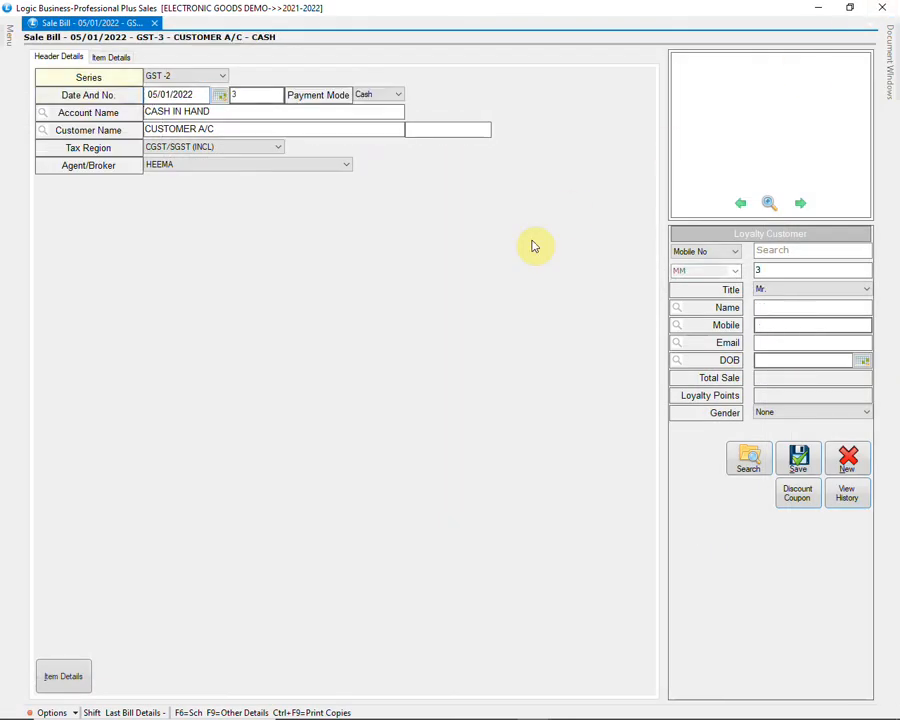
pyautogui.press('Escape')
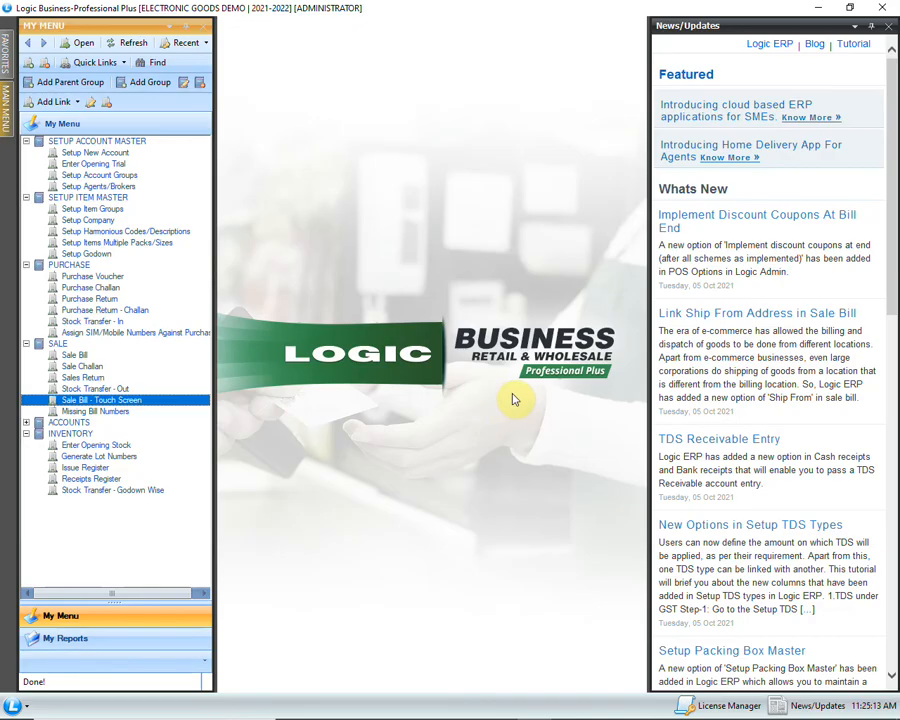
# Step: Start a Bank Payments voucher with the Union Bank of India account as the bank, keeping the offered discount account and voucher date
pyautogui.click(26, 422)
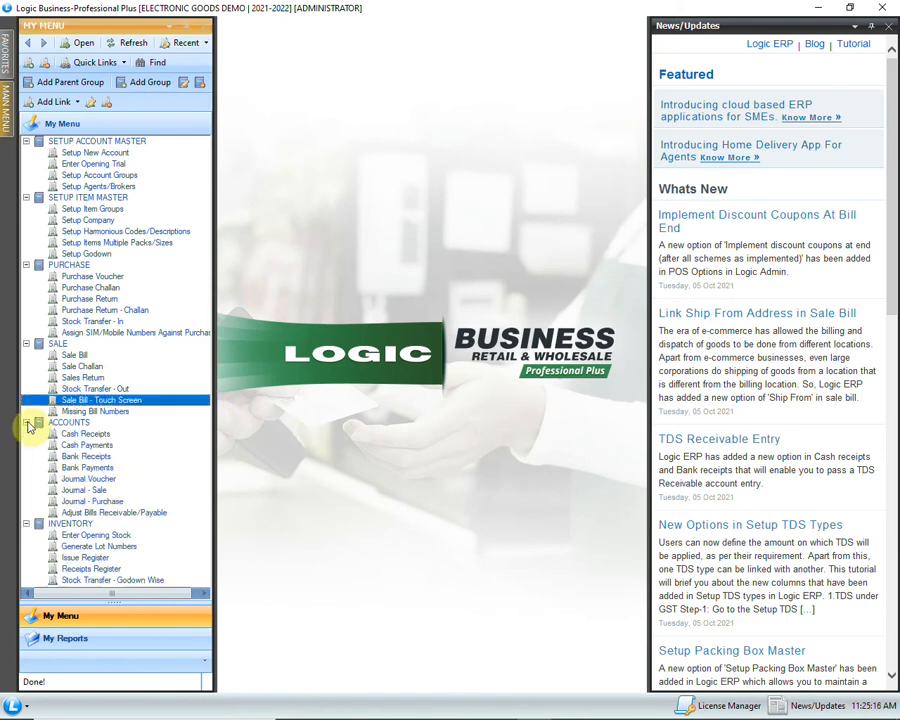
pyautogui.click(118, 467)
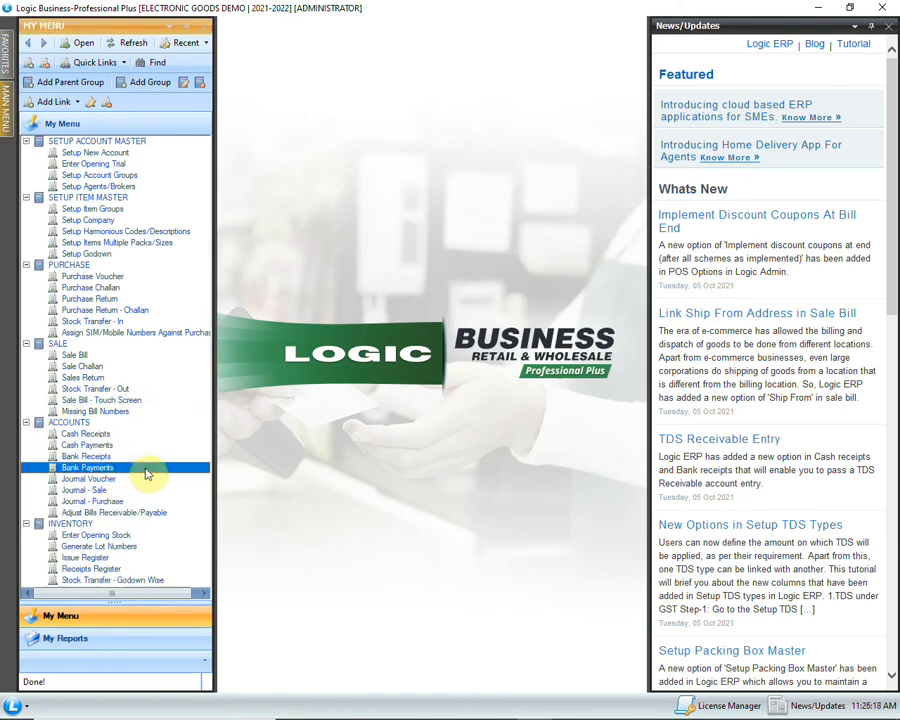
pyautogui.doubleClick(158, 470)
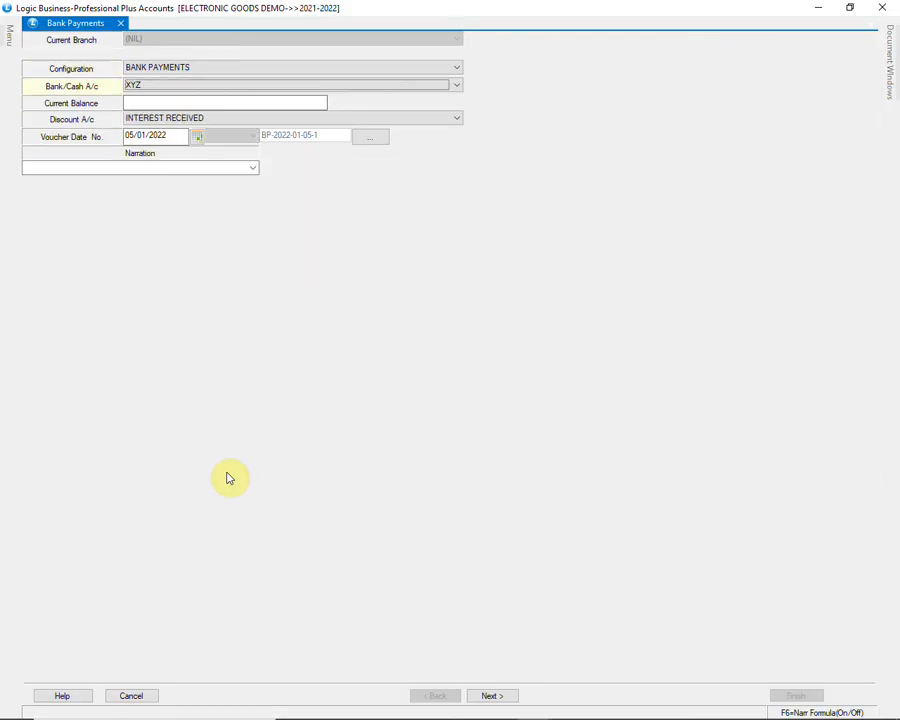
pyautogui.press('Up')
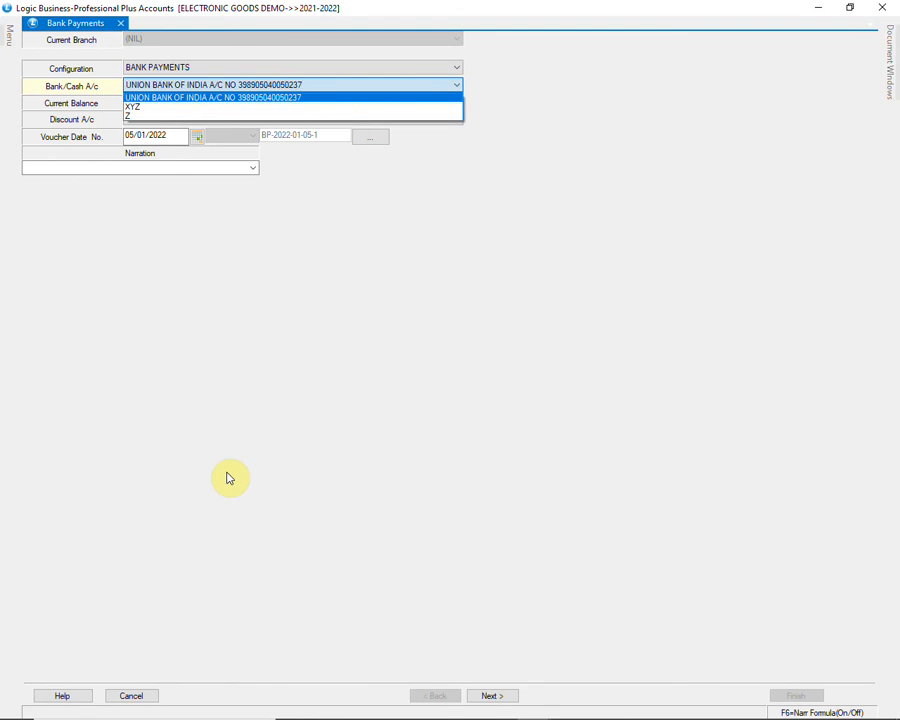
pyautogui.press('Return')
pyautogui.press('Return')
pyautogui.press('Return')
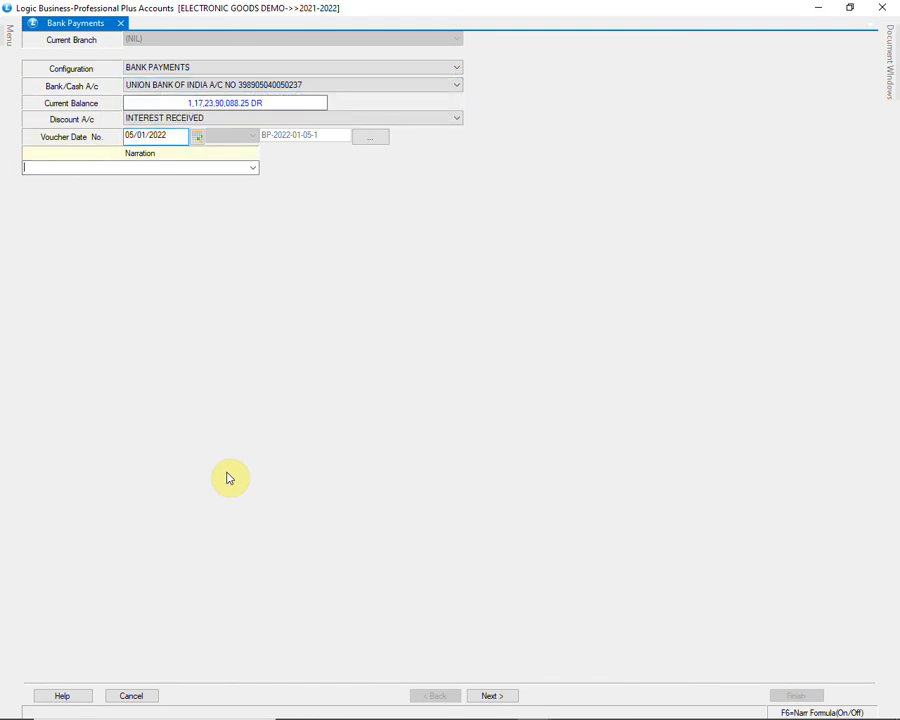
# Step: Set the voucher narration to CHEQUE PAYMENT and proceed to the payment entry grid
pyautogui.click(254, 168)
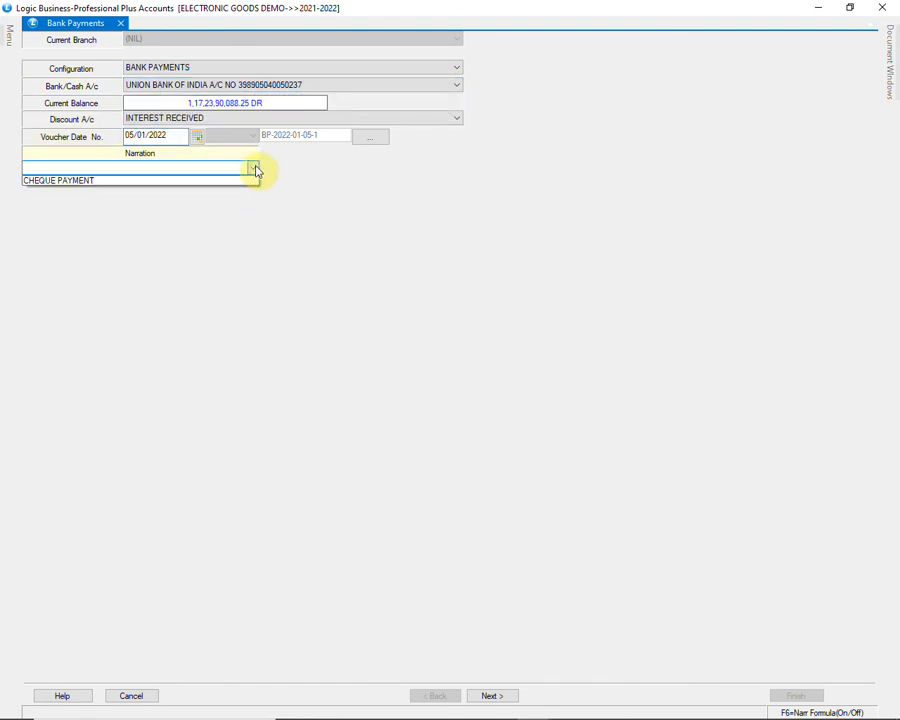
pyautogui.click(155, 181)
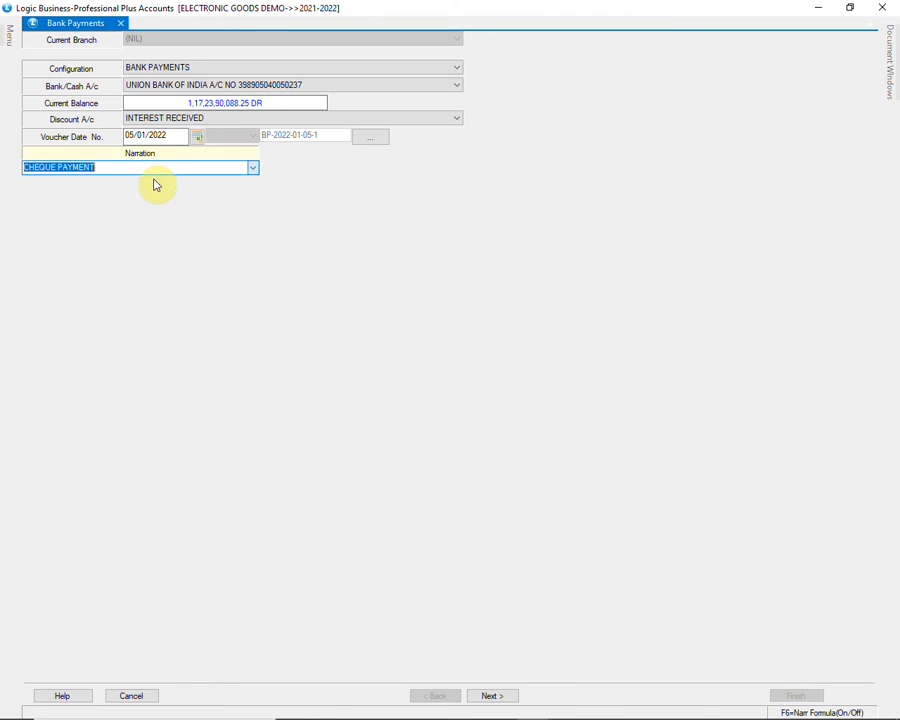
pyautogui.press('Return')
# Step: Enter a cheque payment of 200000 to ALFA ELECTRONICS with cheque number 123456
pyautogui.press('Return')
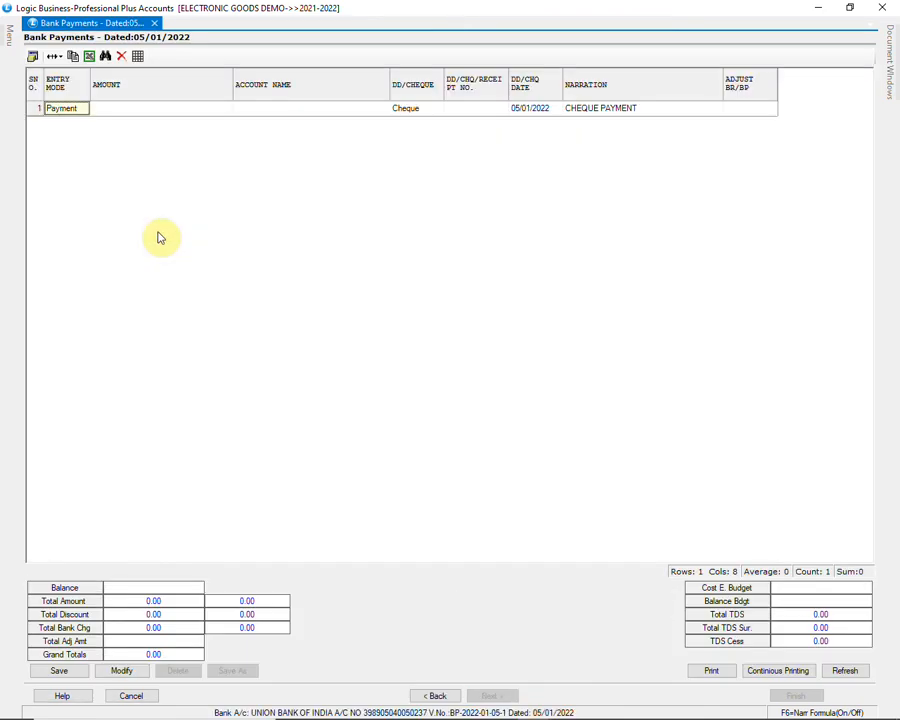
pyautogui.press('Return')
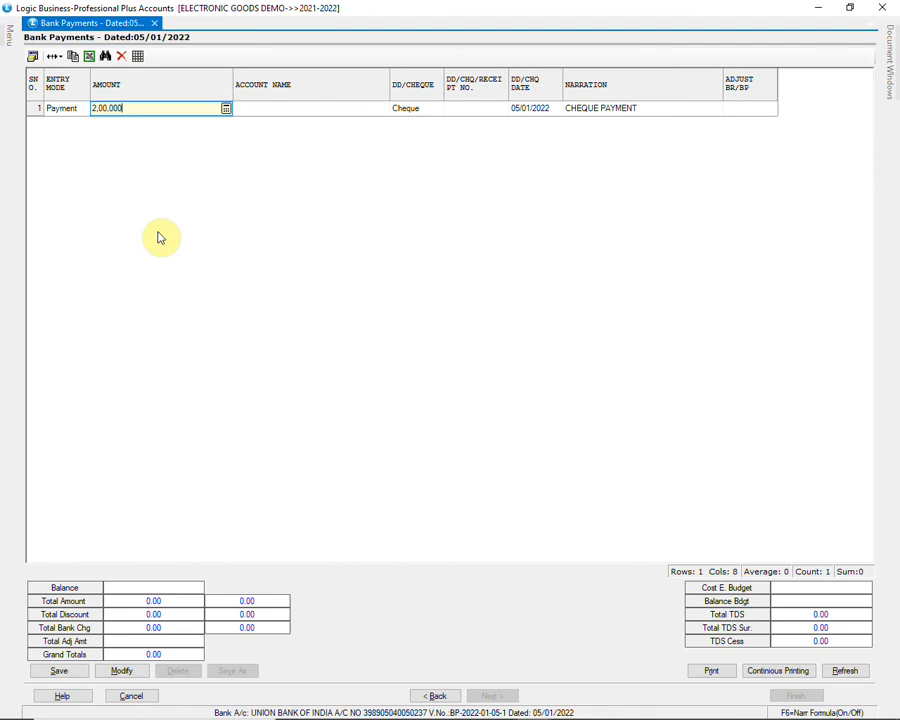
pyautogui.write('200000')
pyautogui.press('Return')
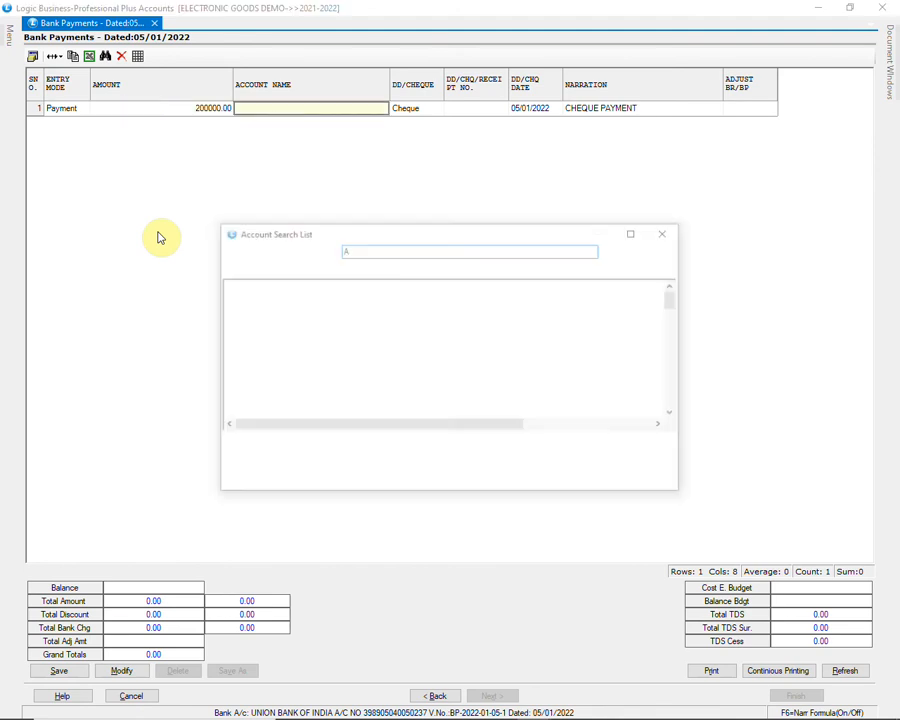
pyautogui.write('AL')
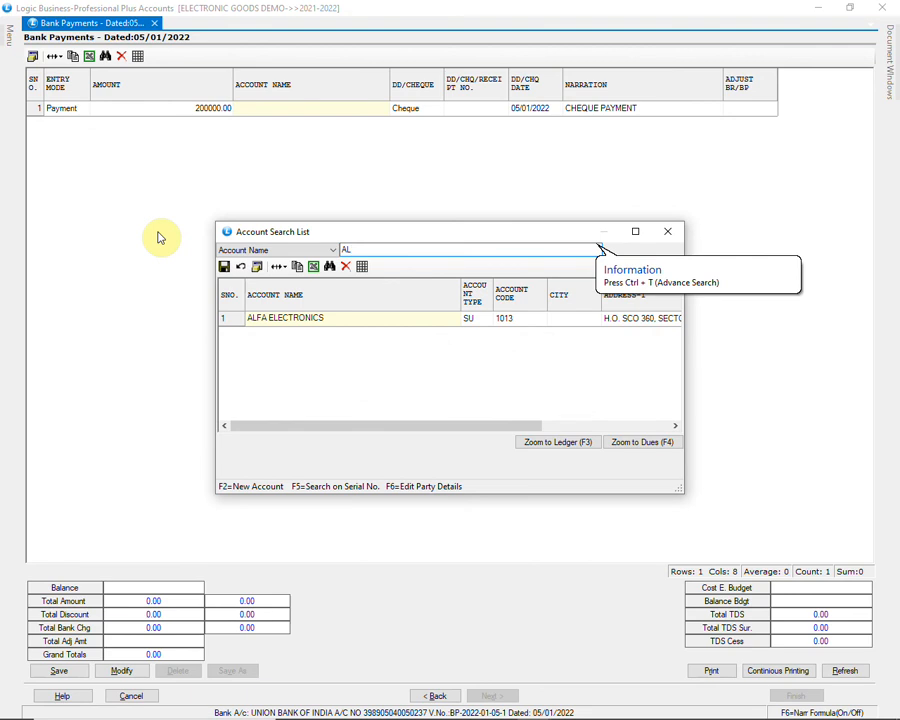
pyautogui.press('Return')
pyautogui.press('Return')
pyautogui.write('123456')
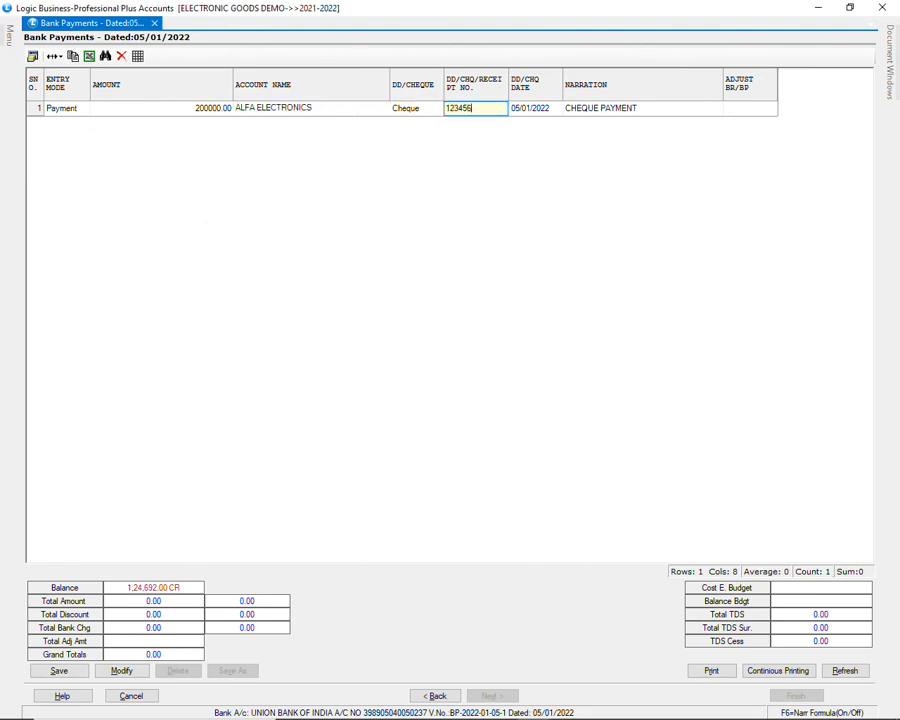
pyautogui.press('Return')
# Step: Adjust the full 200000 payment against pending purchase bill 45 of ALFA ELECTRONICS and return to the voucher
pyautogui.press('Return')
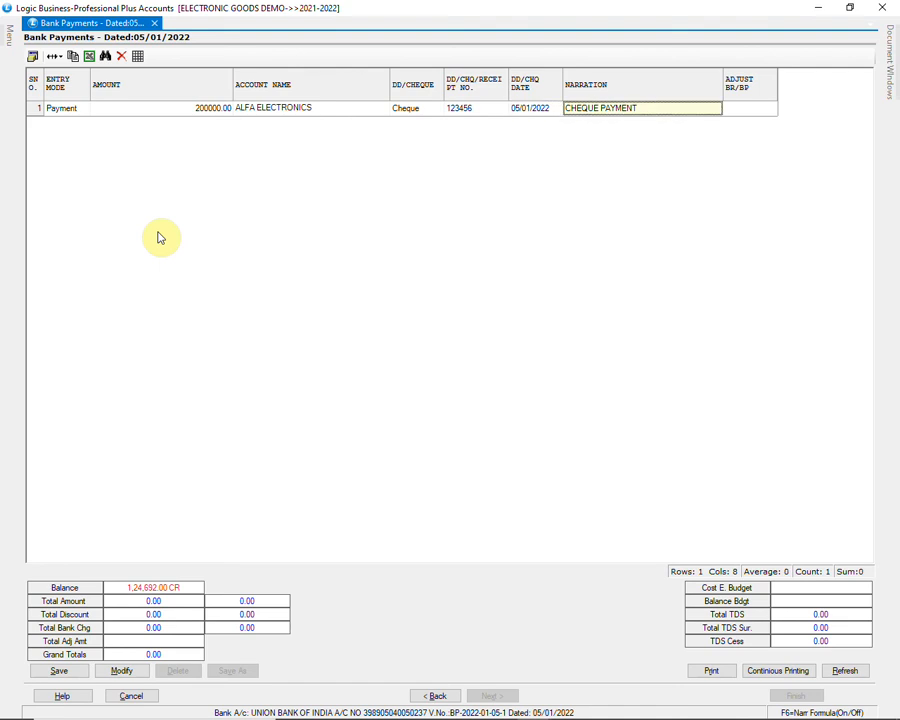
pyautogui.press('Return')
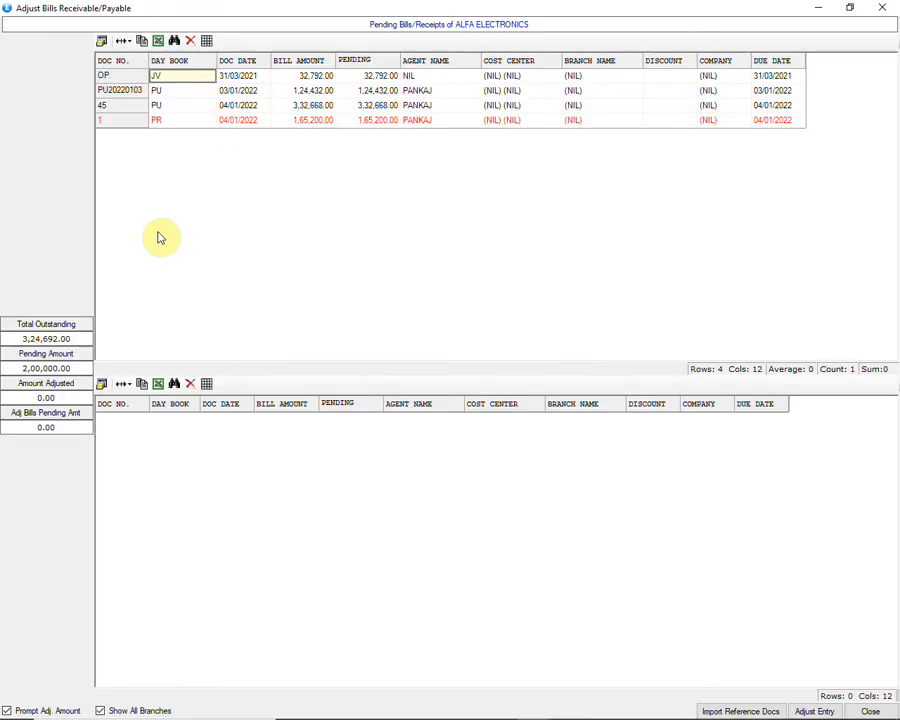
pyautogui.press('Down')
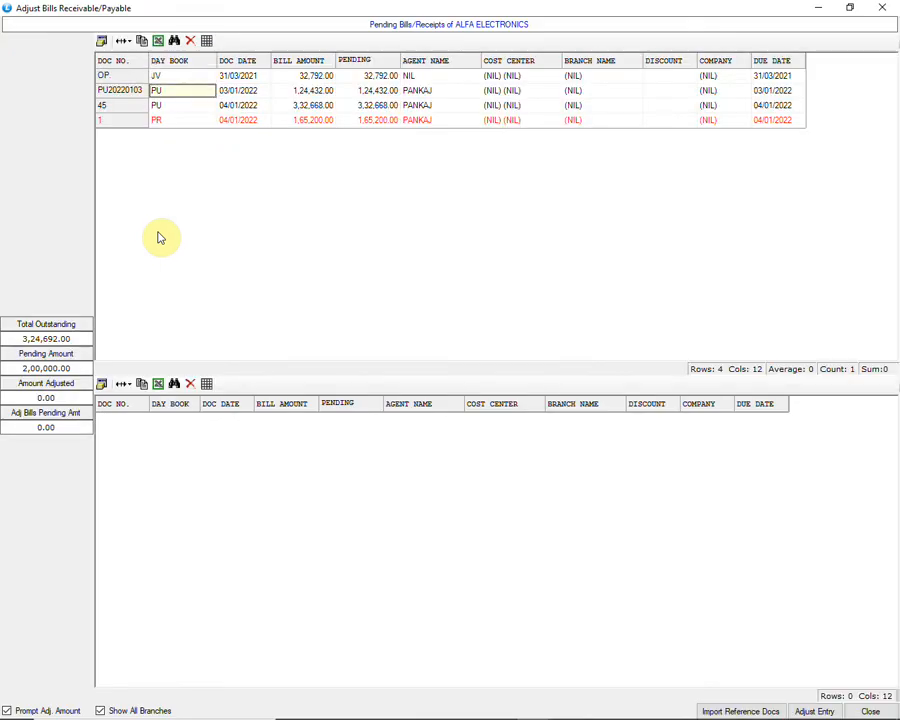
pyautogui.press('Down')
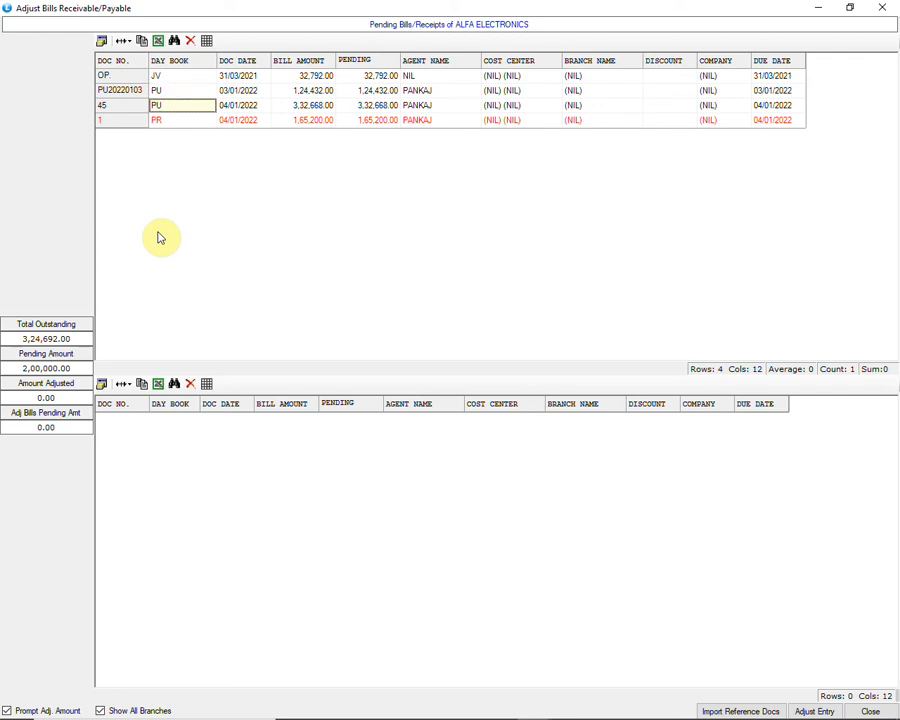
pyautogui.press('Return')
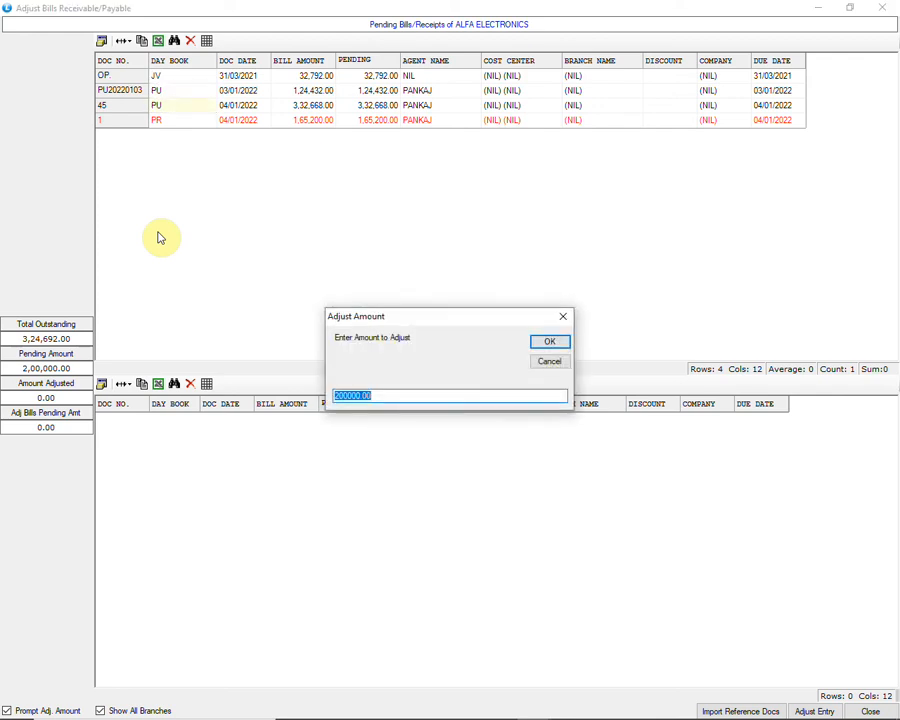
pyautogui.press('Return')
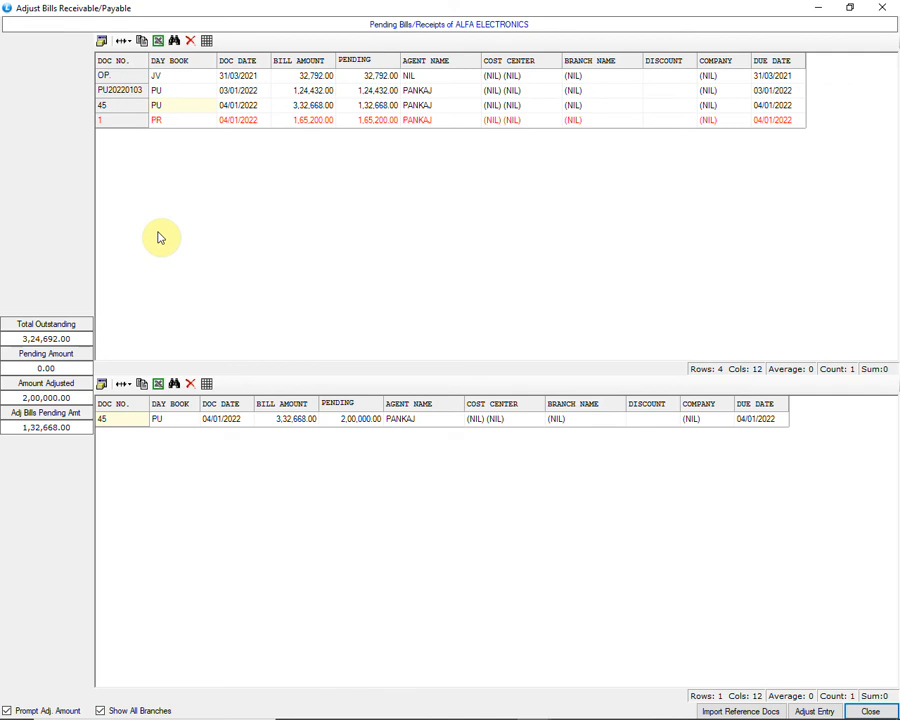
pyautogui.press('Return')
pyautogui.press('Return')
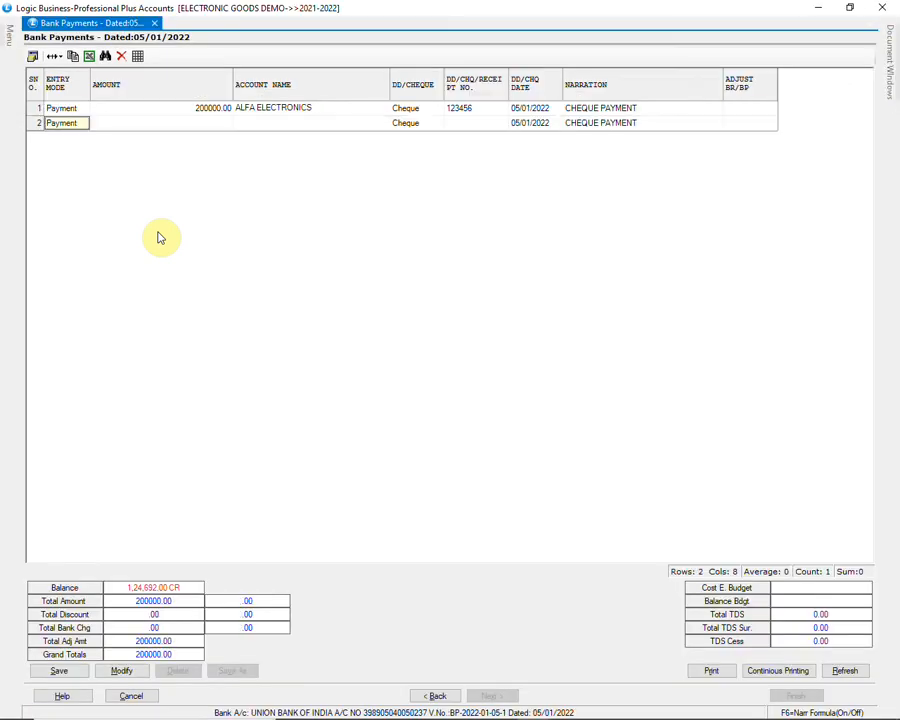
# Step: Save the bank payment voucher and close the Bank Payments form
pyautogui.click(62, 672)
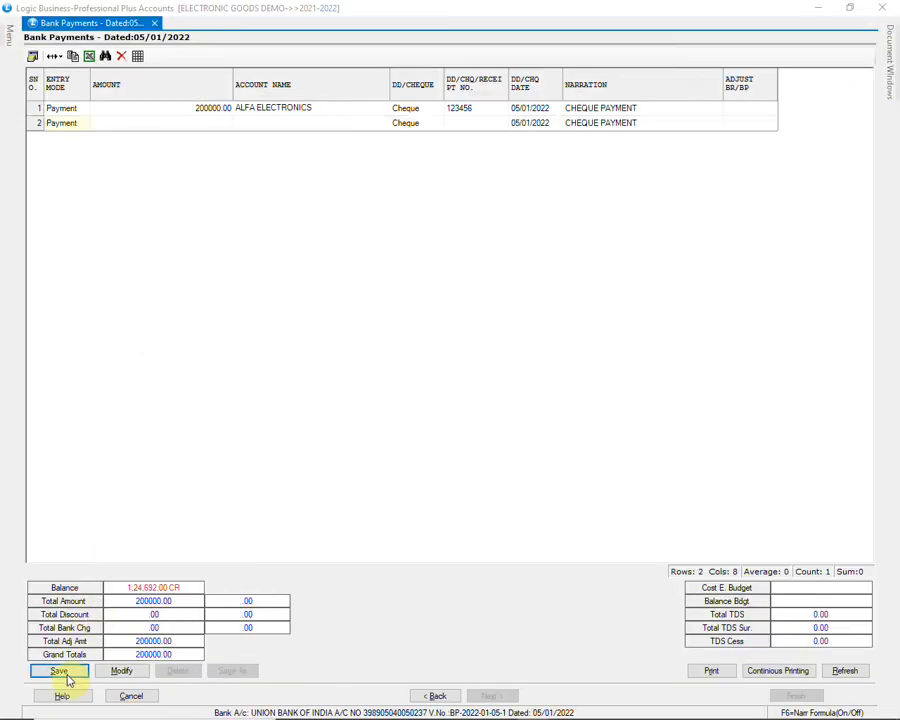
pyautogui.click(428, 412)
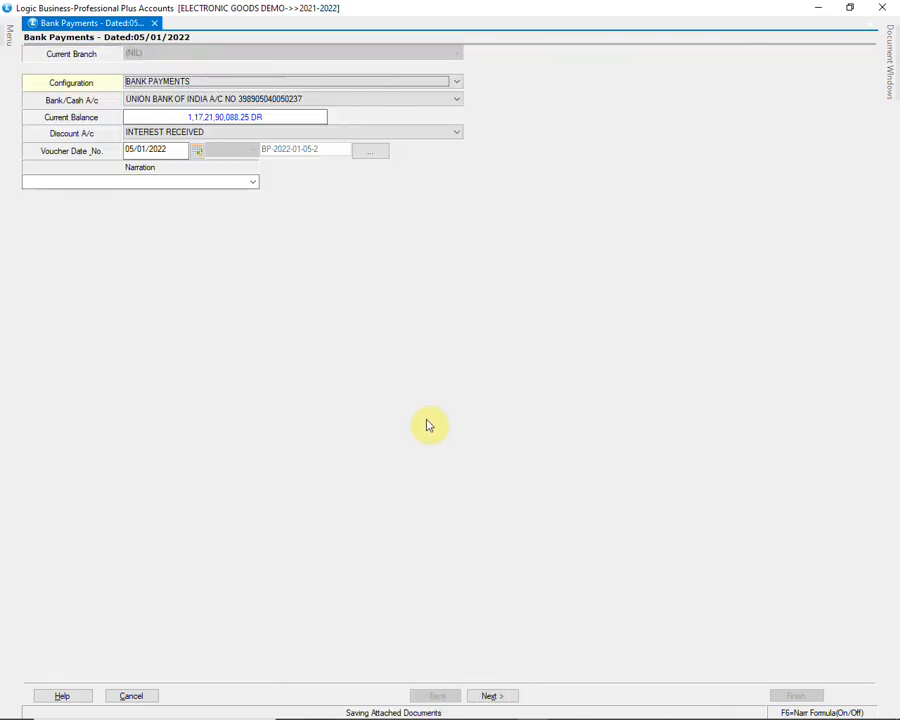
pyautogui.click(882, 7)
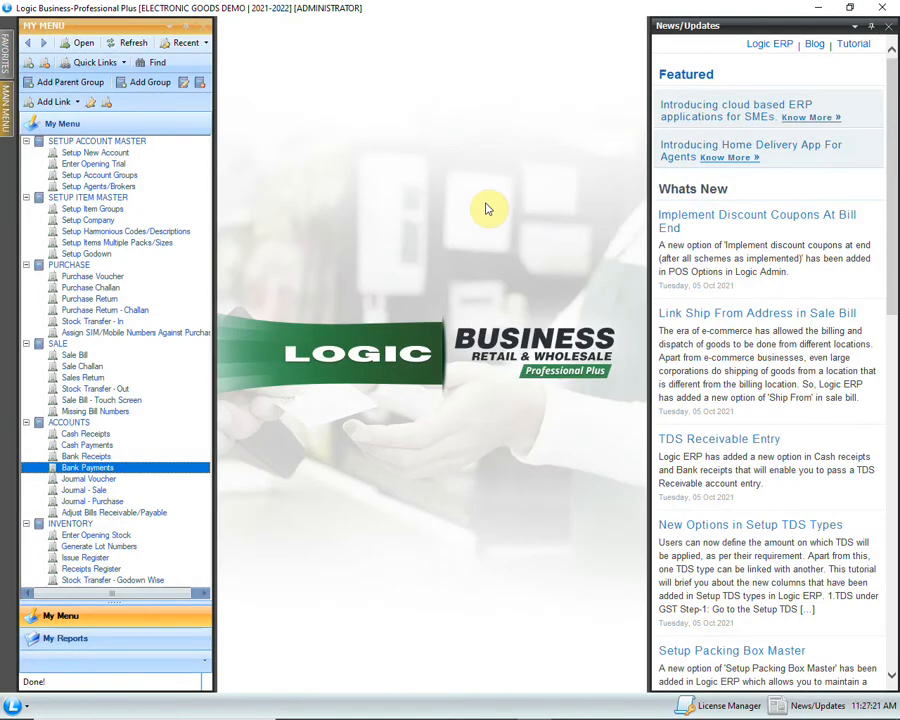
# Step: Open the Ledger report from the financial reports in the main menu
pyautogui.click(15, 120)
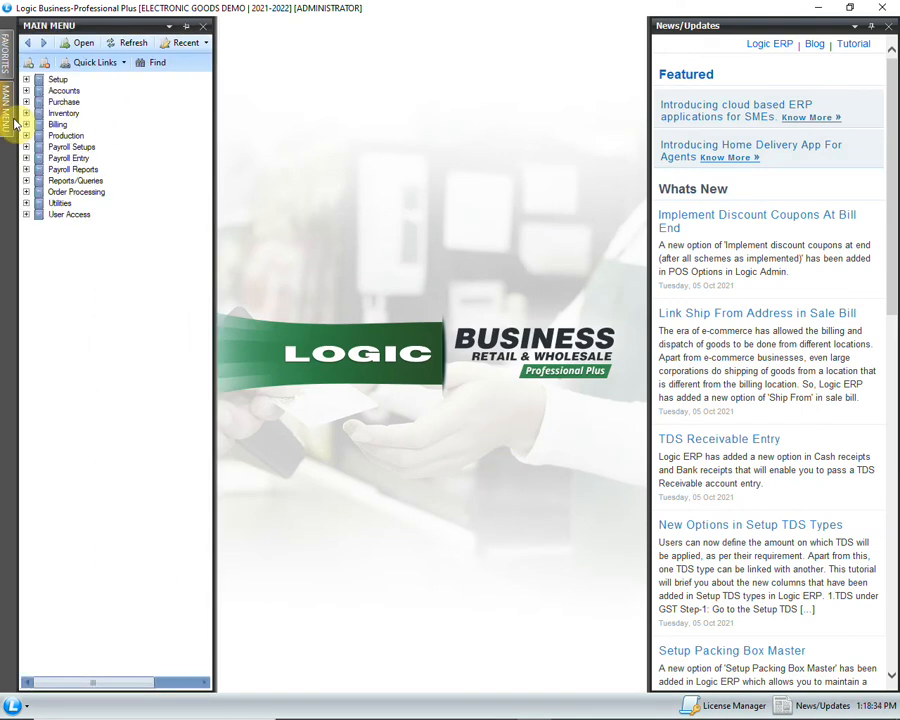
pyautogui.click(26, 181)
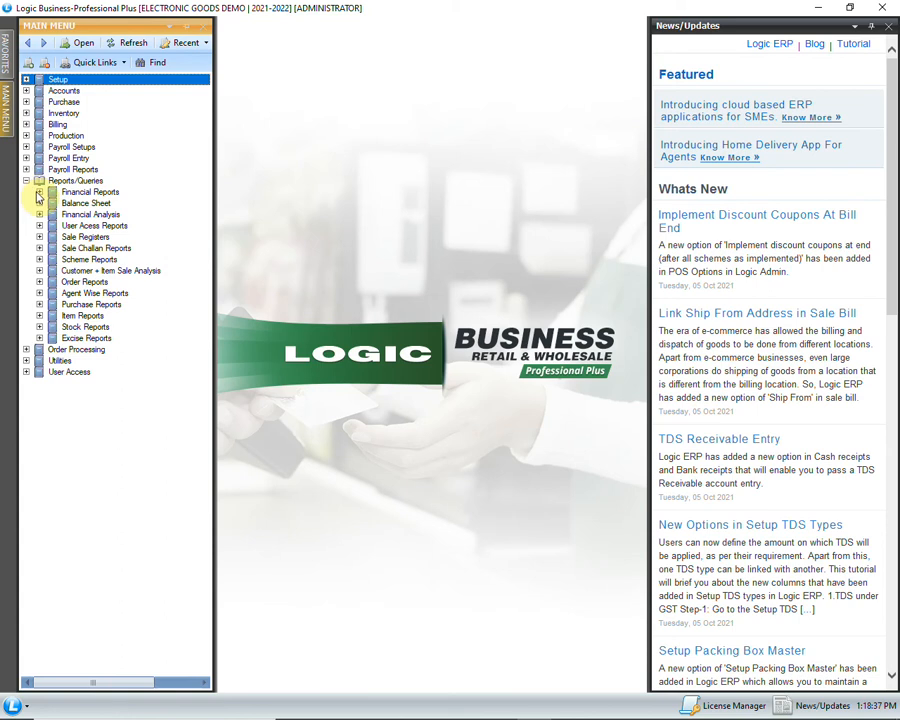
pyautogui.click(39, 192)
pyautogui.click(88, 237)
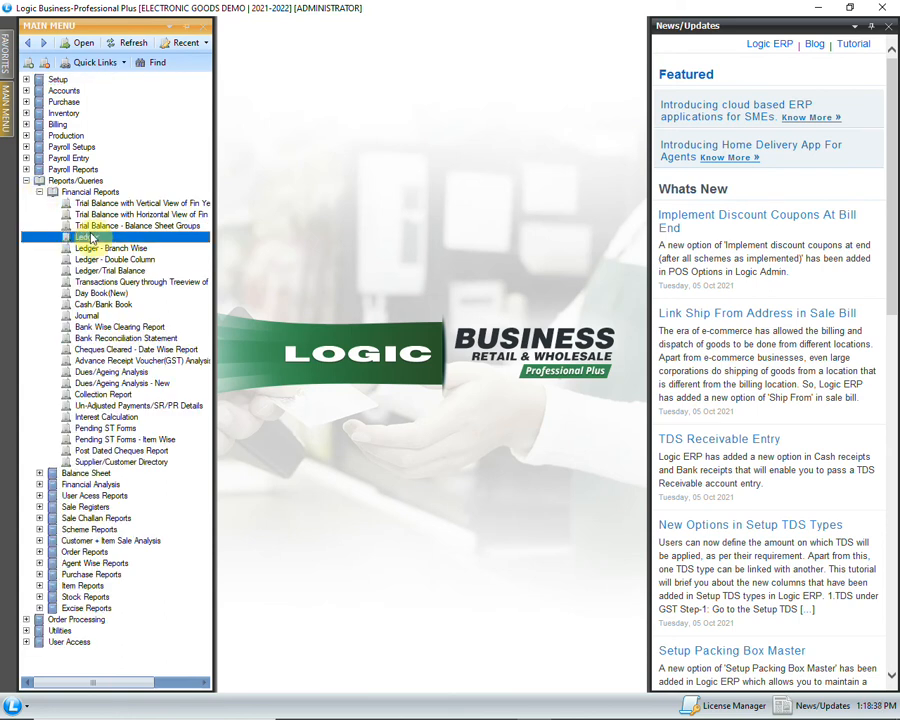
pyautogui.doubleClick(152, 240)
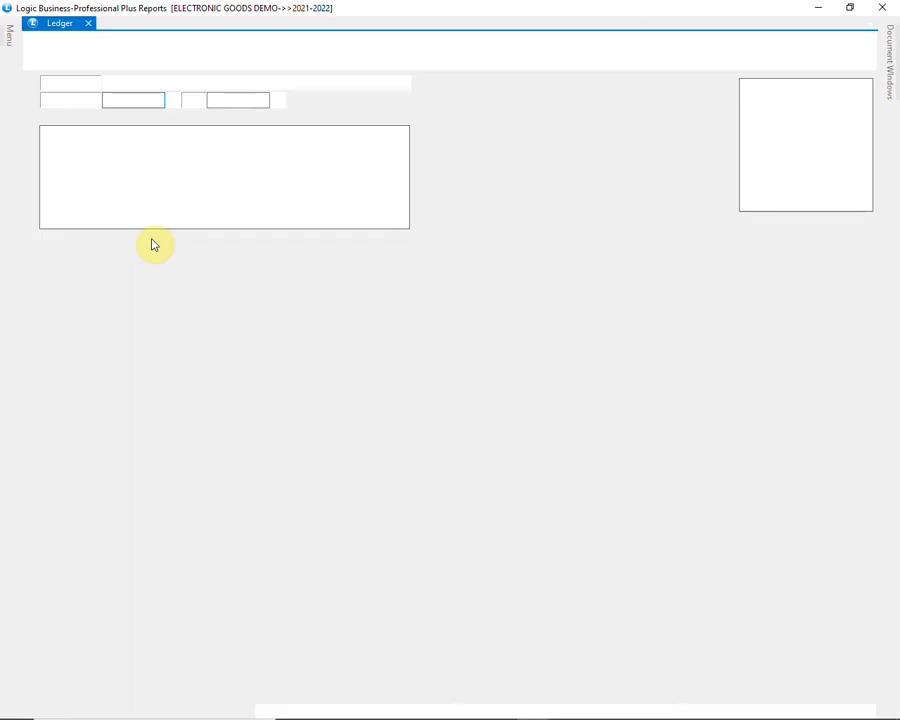
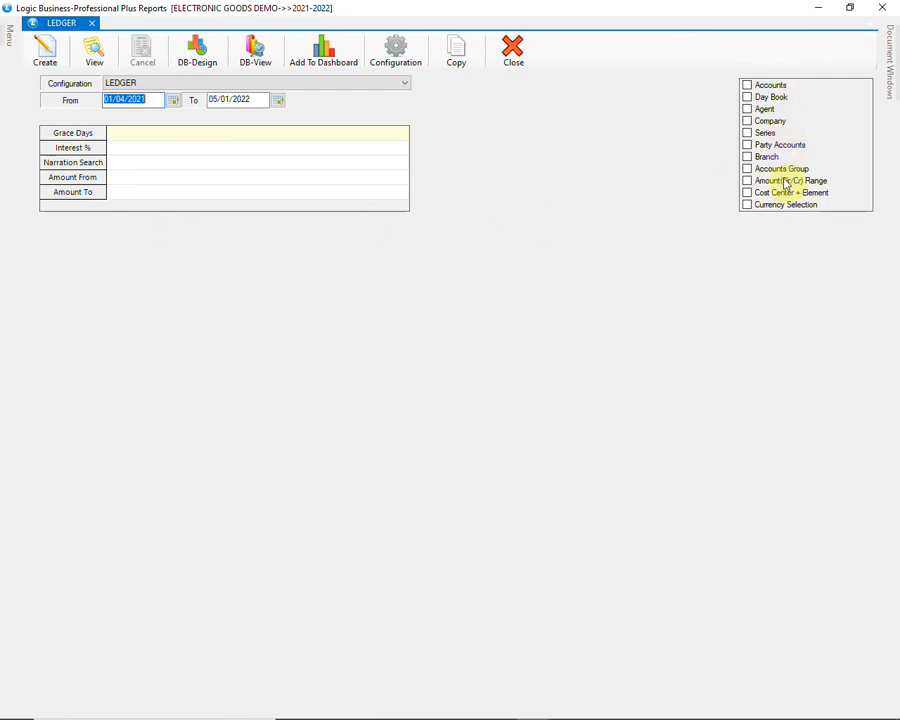
# Step: Generate the ledger report for the ALFA ELECTRONICS account from 01/04/2021 to 05/01/2022, review it and close the result
pyautogui.click(747, 85)
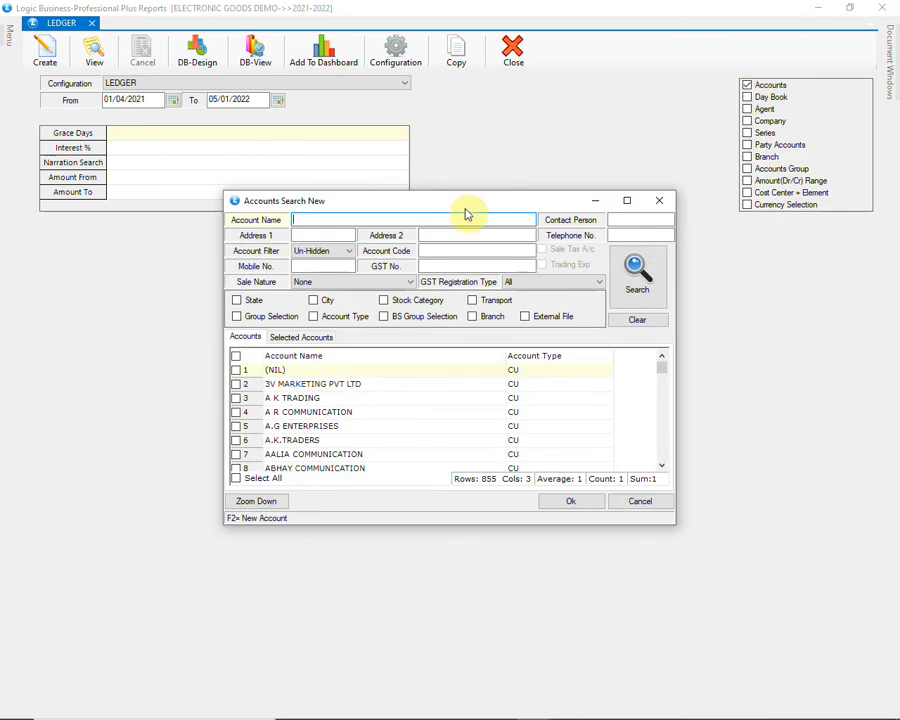
pyautogui.write('ALF')
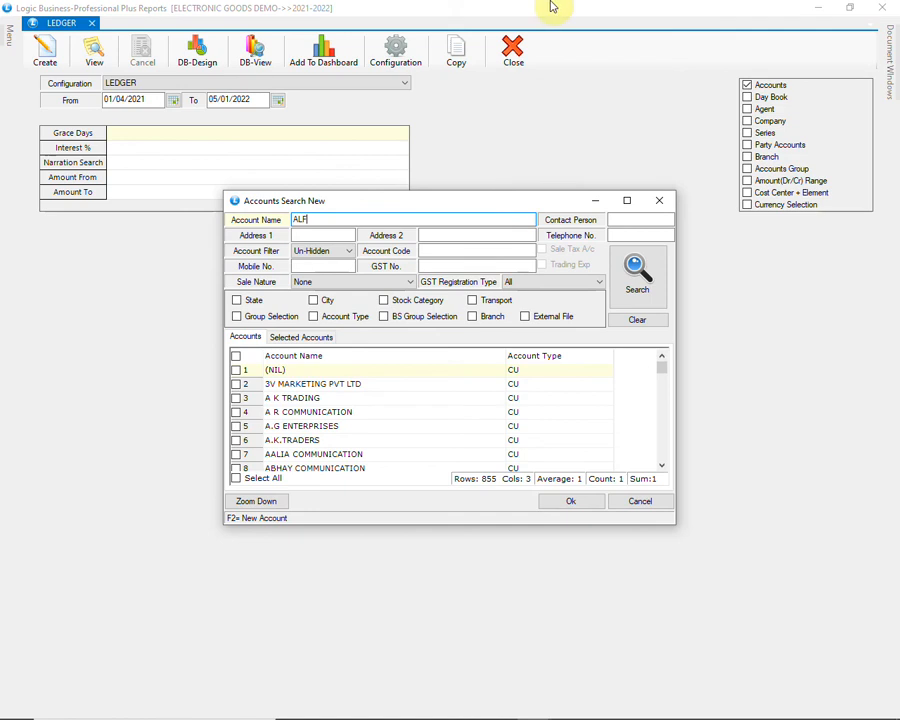
pyautogui.click(630, 276)
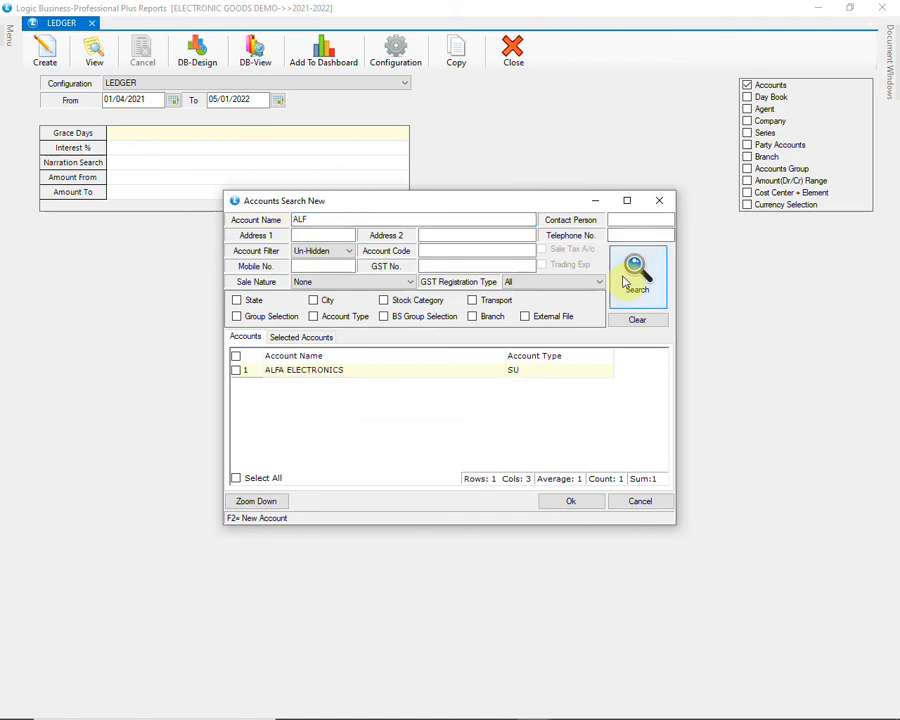
pyautogui.click(236, 370)
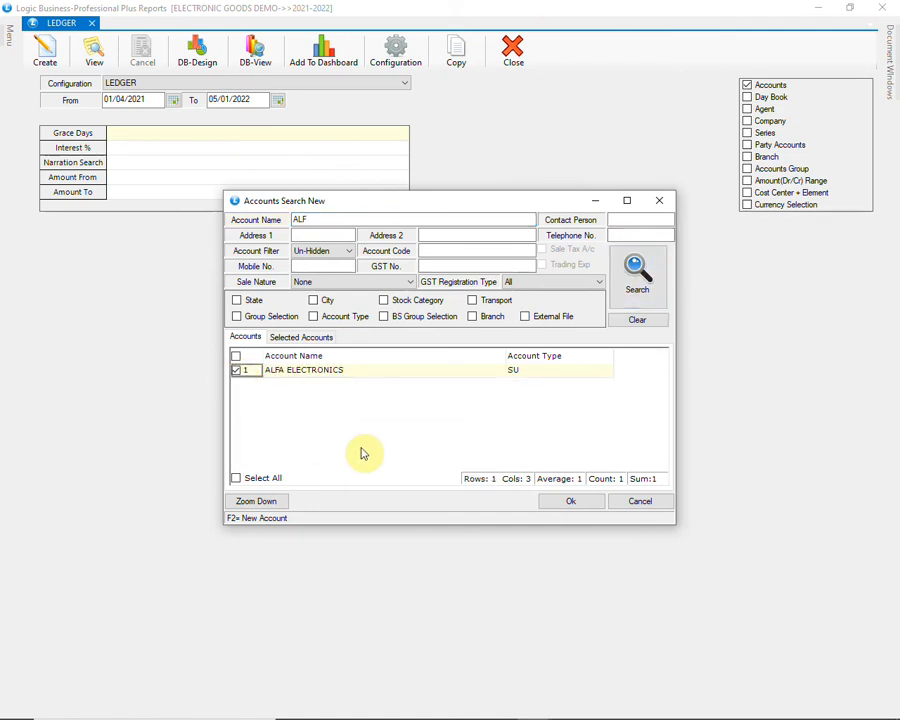
pyautogui.click(546, 506)
pyautogui.click(45, 50)
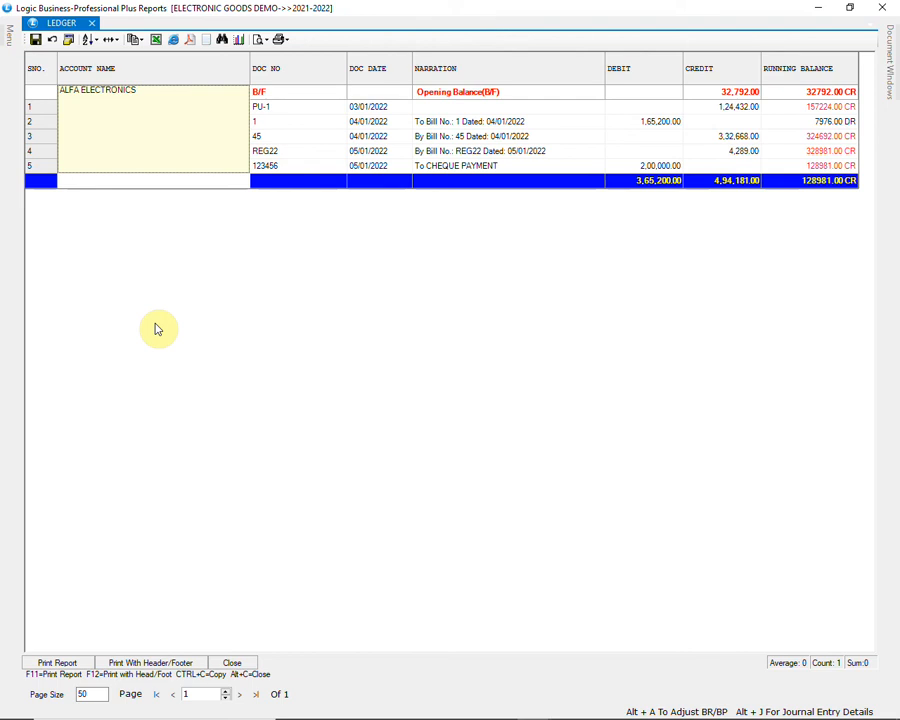
pyautogui.click(231, 662)
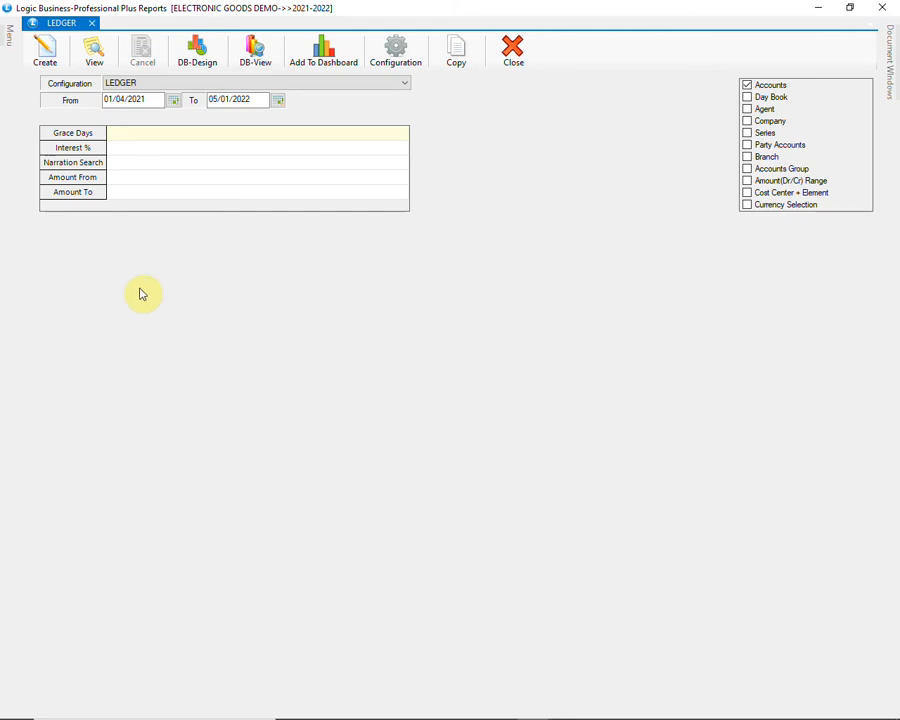
# Step: Generate the supplier Dues/Ageing Analysis report with the CURRENT DUES configuration, review the outstanding bills and close the result
pyautogui.click(10, 38)
pyautogui.click(29, 52)
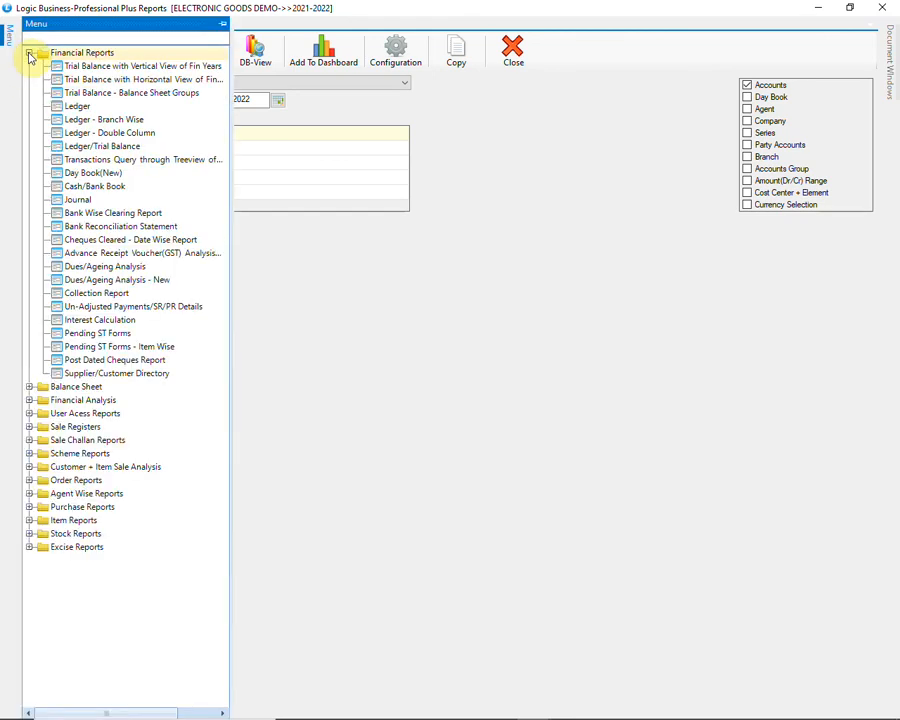
pyautogui.doubleClick(205, 268)
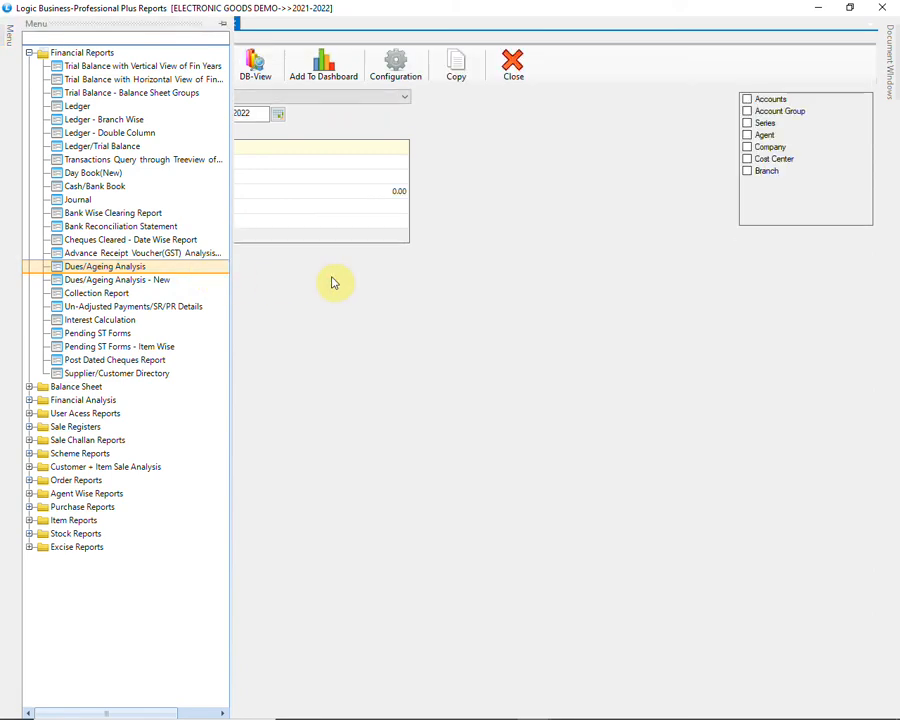
pyautogui.click(345, 97)
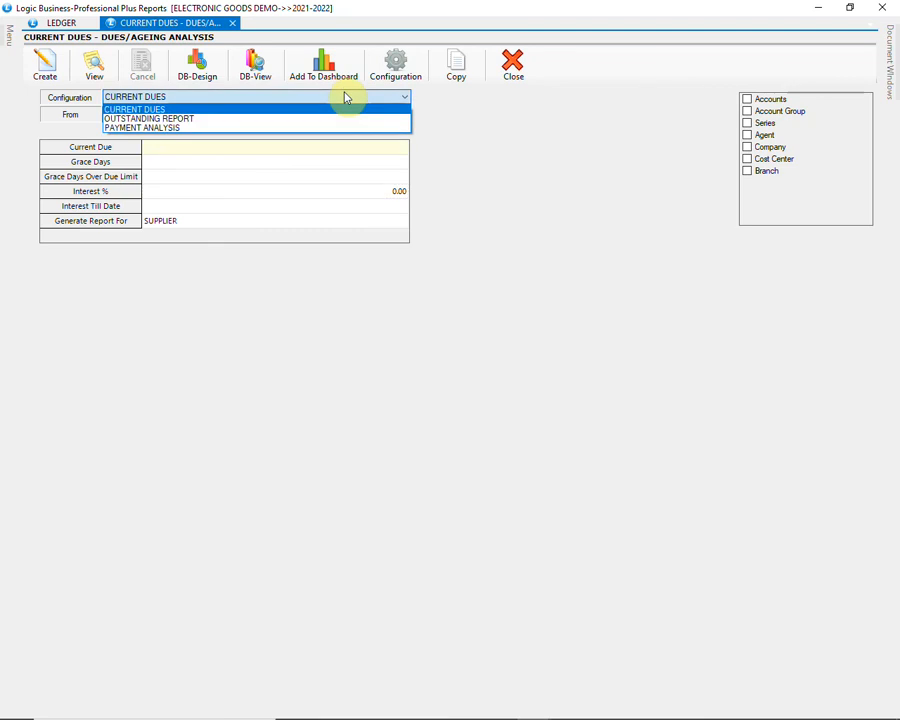
pyautogui.click(345, 97)
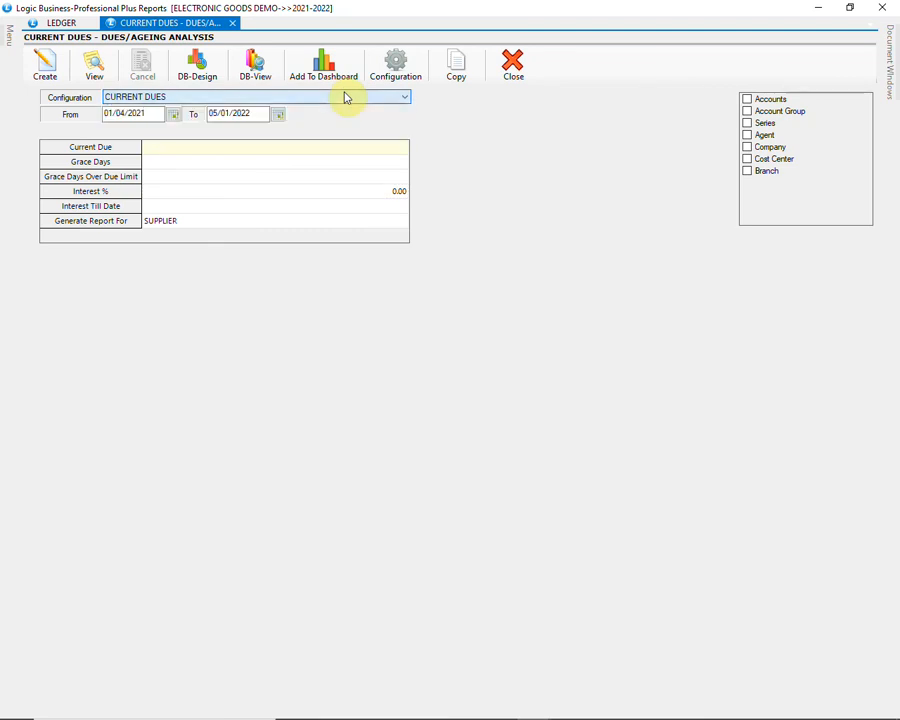
pyautogui.click(45, 68)
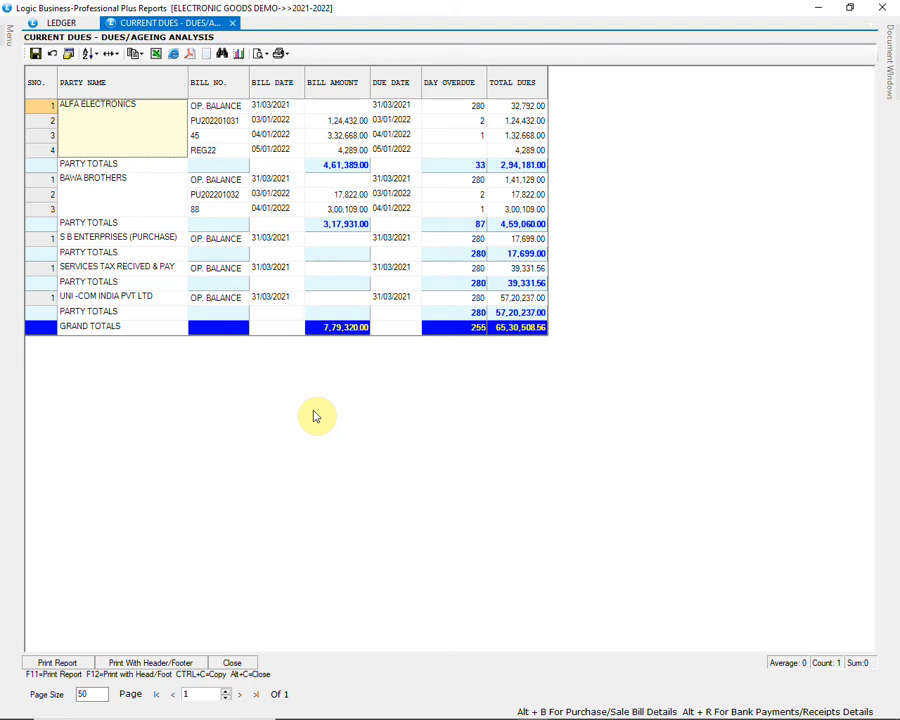
pyautogui.click(232, 663)
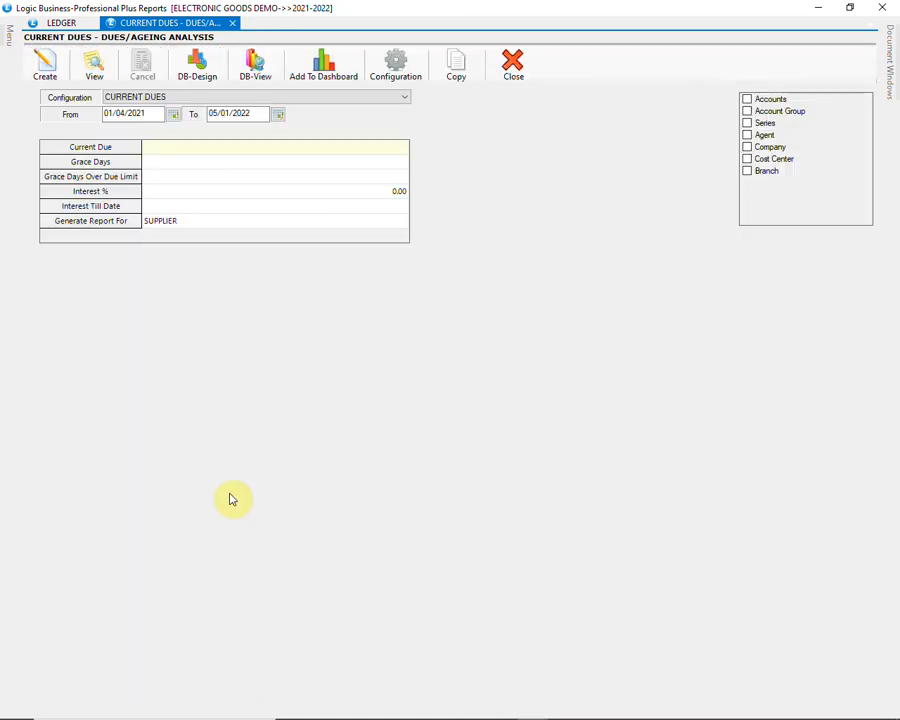
# Step: Generate the Sale Register(Summary) report from the sale registers, review the bills and close the result
pyautogui.click(5, 33)
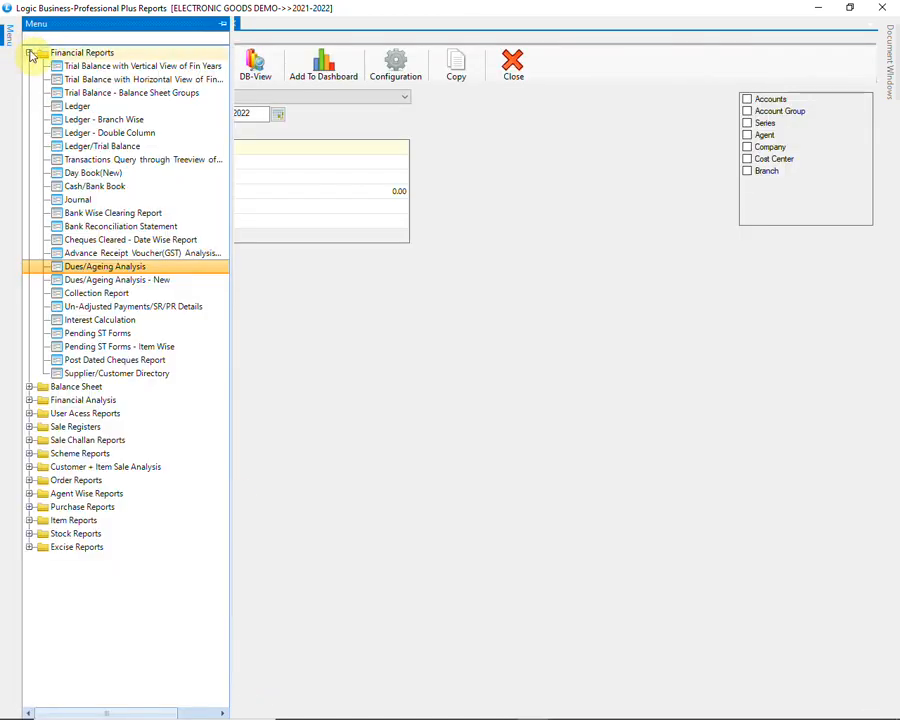
pyautogui.click(29, 53)
pyautogui.click(30, 107)
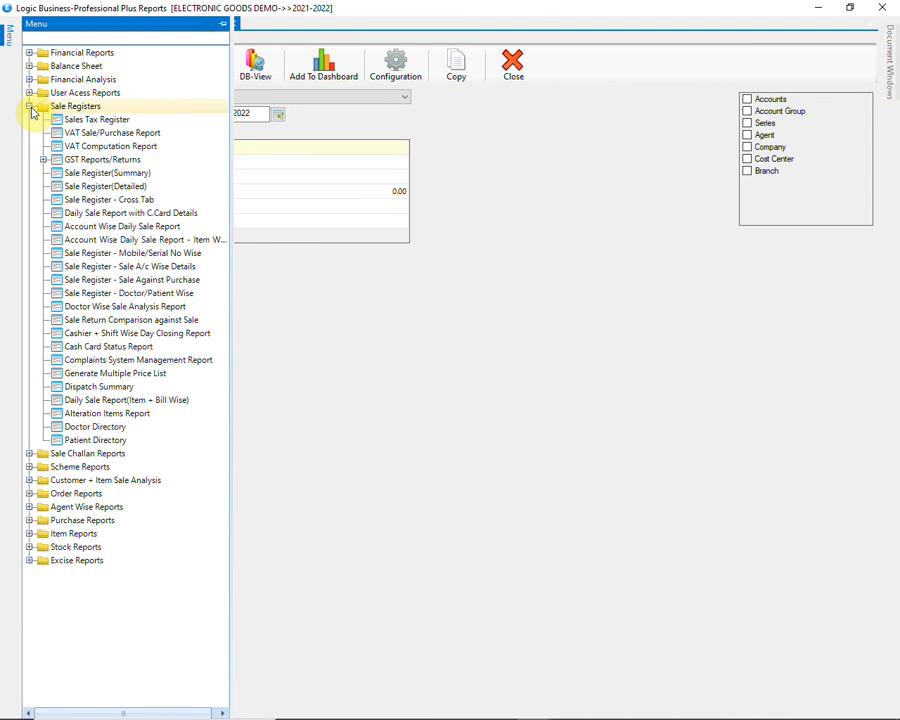
pyautogui.click(165, 177)
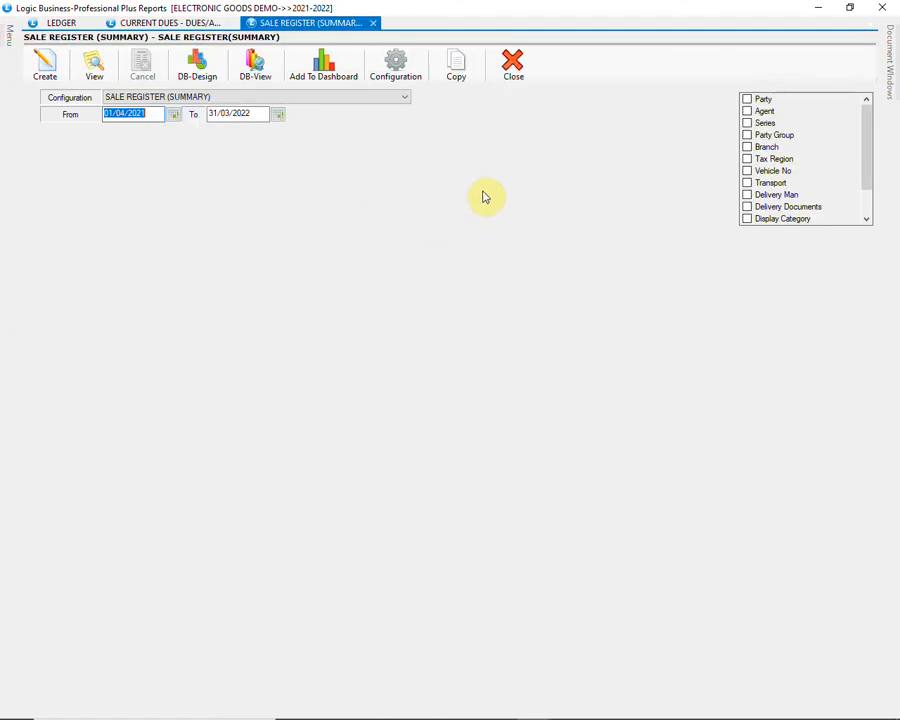
pyautogui.click(58, 68)
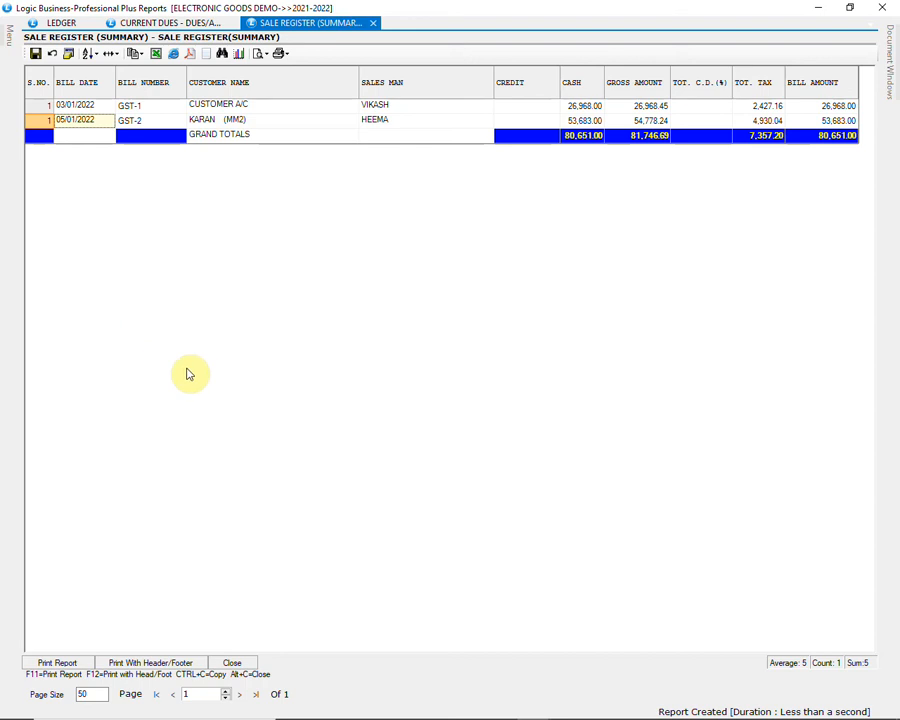
pyautogui.click(233, 663)
# Step: Generate the Sale Register(Detailed) report, review the item-level sales and close the result
pyautogui.click(5, 35)
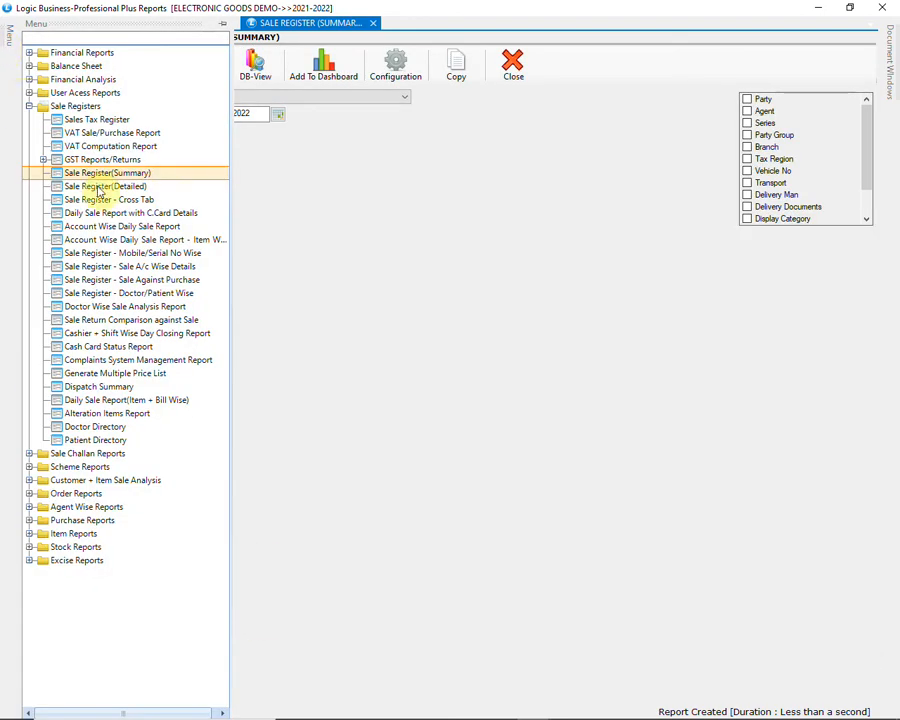
pyautogui.click(160, 188)
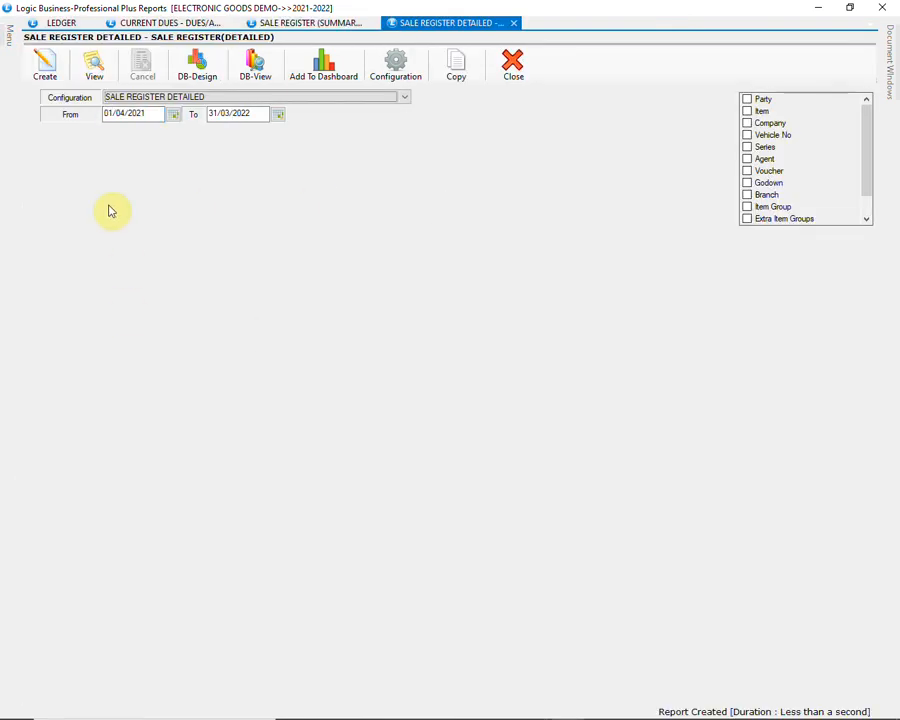
pyautogui.click(62, 72)
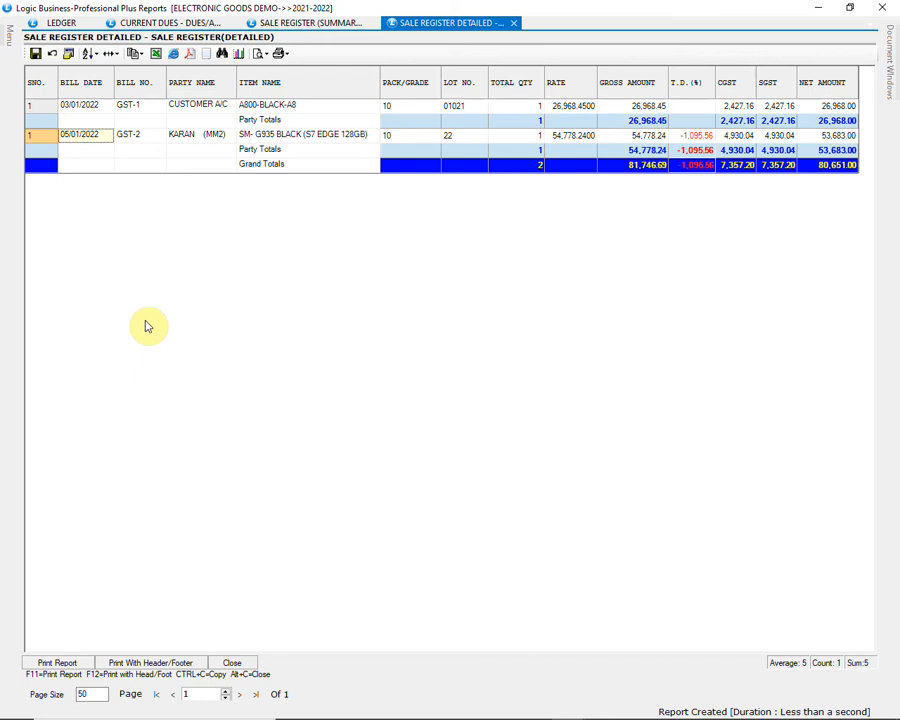
pyautogui.click(233, 663)
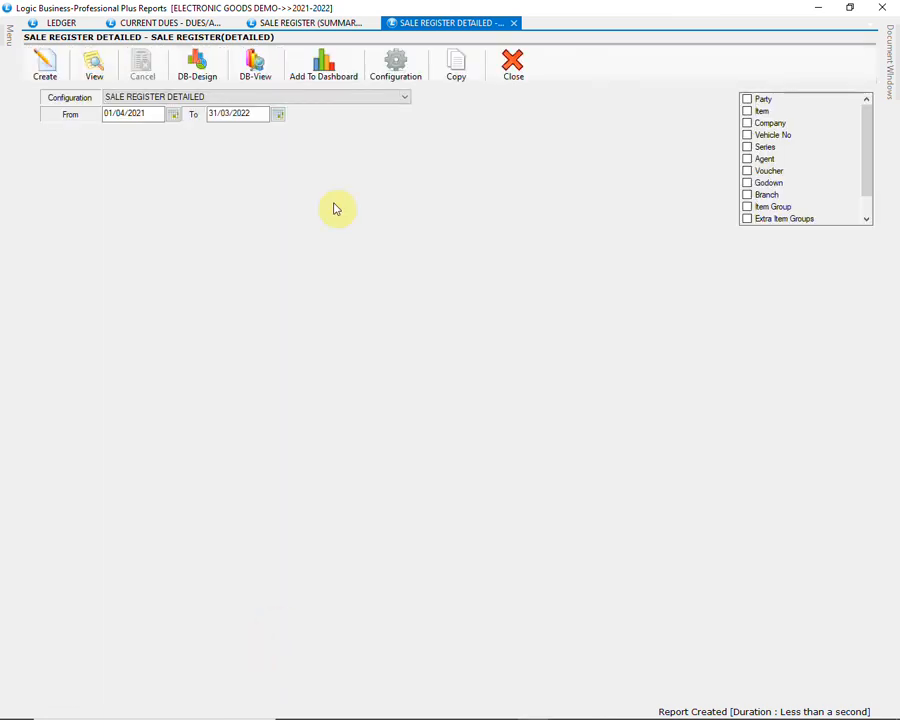
# Step: Generate the Sale Register - Cross Tab report with the CATEGORY WISE SALE configuration, review it and close the result
pyautogui.click(8, 38)
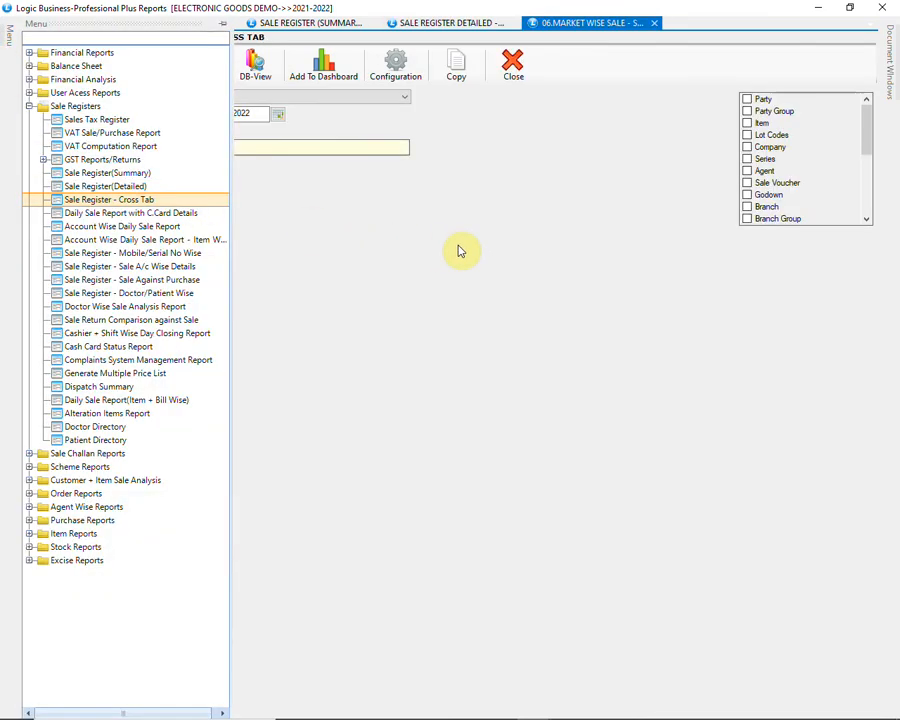
pyautogui.click(400, 98)
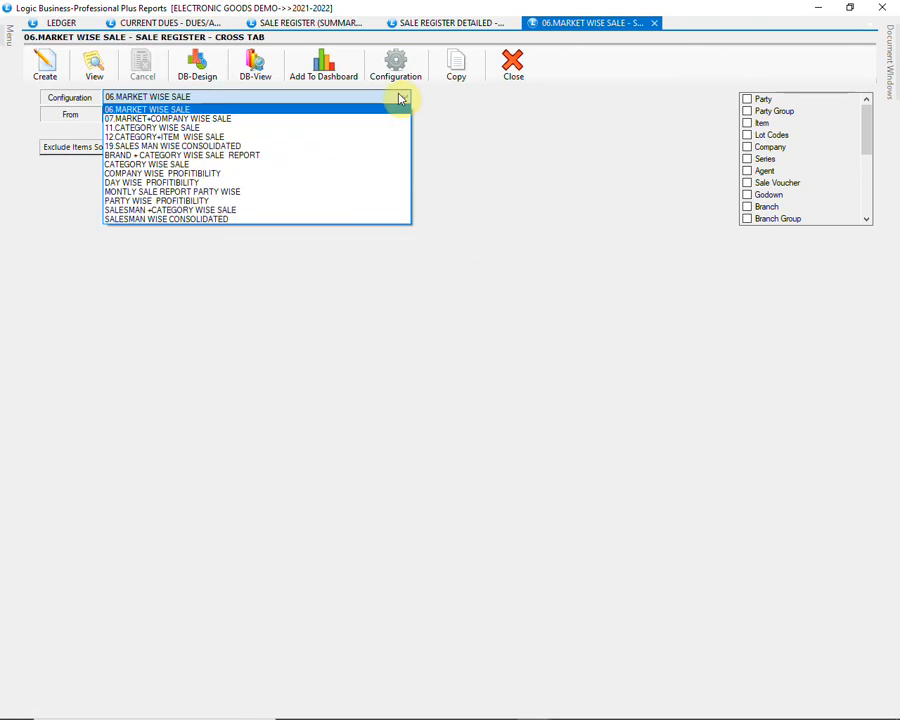
pyautogui.click(367, 166)
pyautogui.click(44, 62)
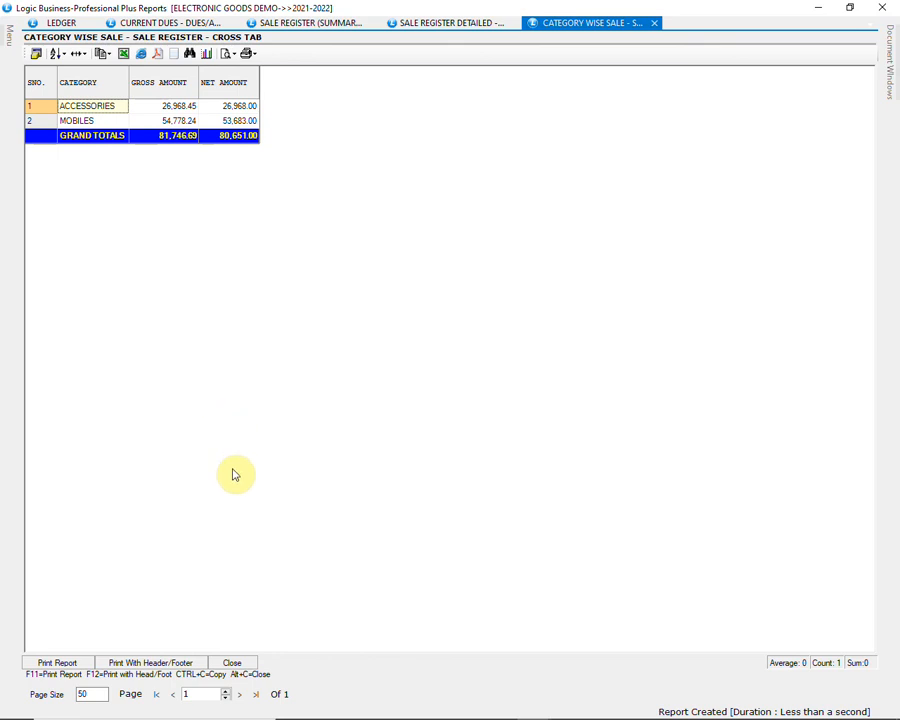
pyautogui.click(240, 662)
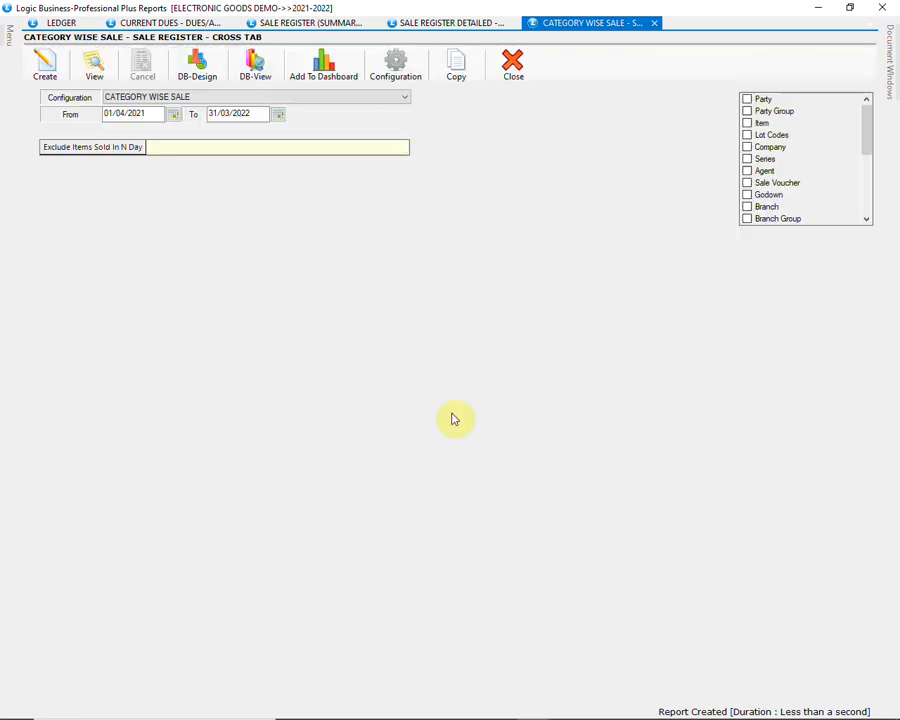
# Step: Generate the cross tab sale report with the SALESMAN WISE CONSOLIDATED configuration, review it and close the result
pyautogui.click(370, 98)
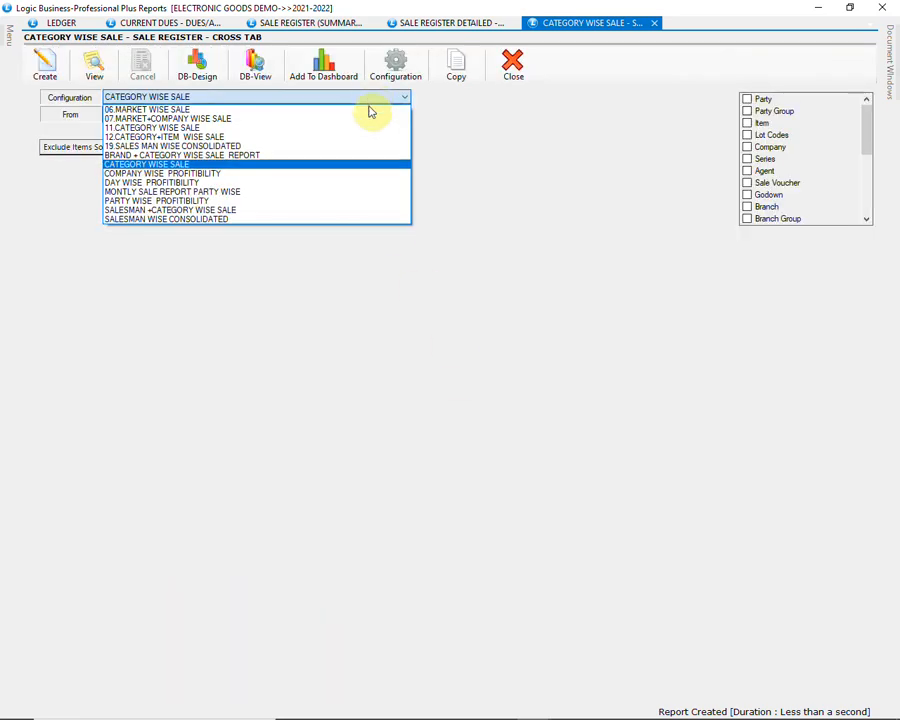
pyautogui.click(351, 222)
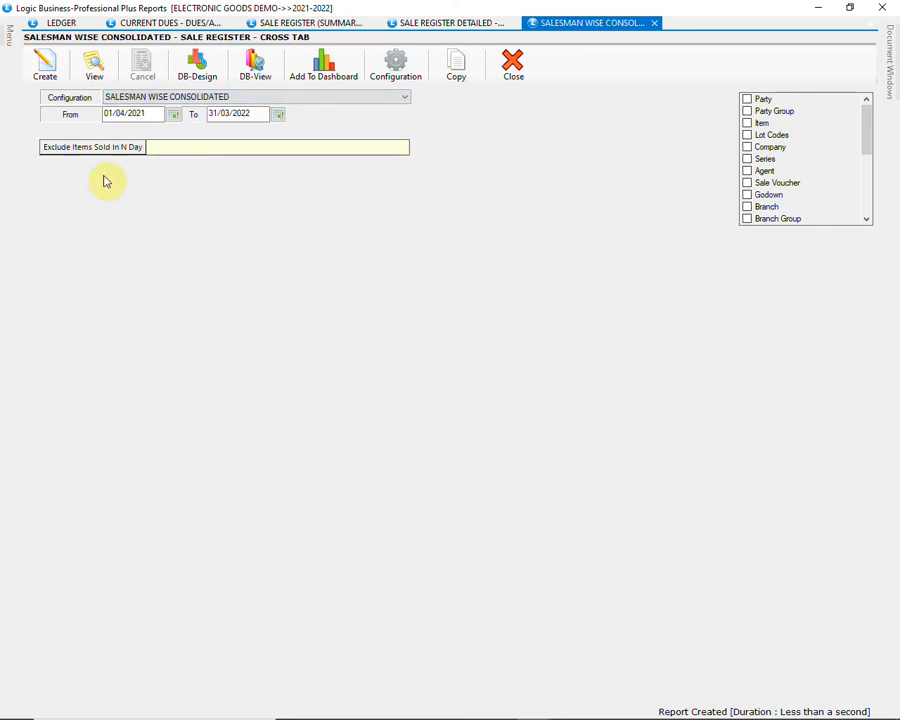
pyautogui.click(62, 80)
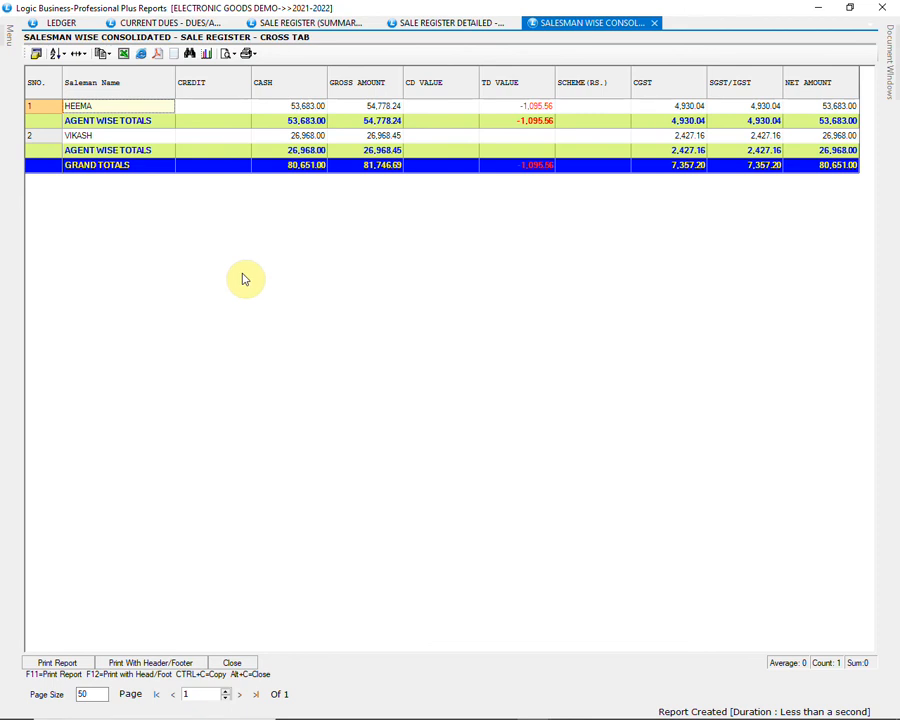
pyautogui.click(244, 666)
# Step: Generate the cross tab sale report with the DAY WISE PROFITIBILITY configuration, review profit per bill date and close the result
pyautogui.click(335, 103)
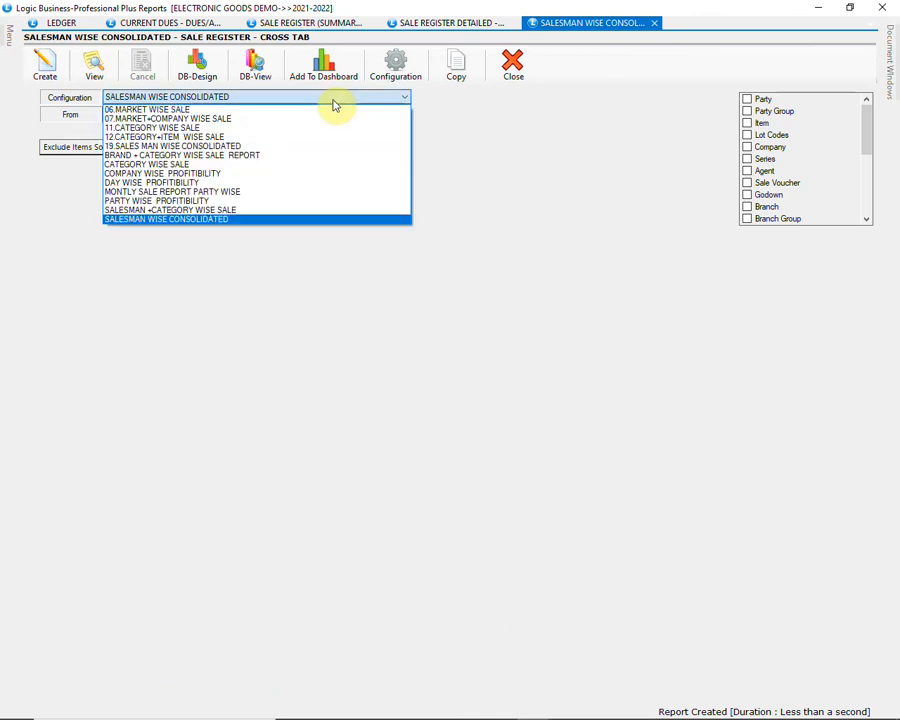
pyautogui.click(362, 174)
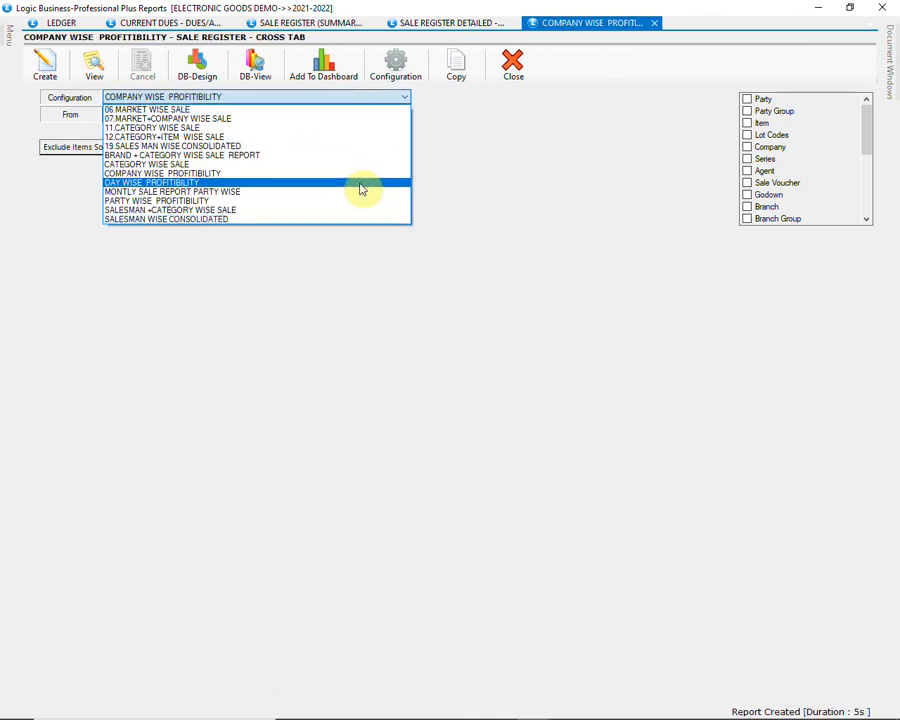
pyautogui.click(362, 189)
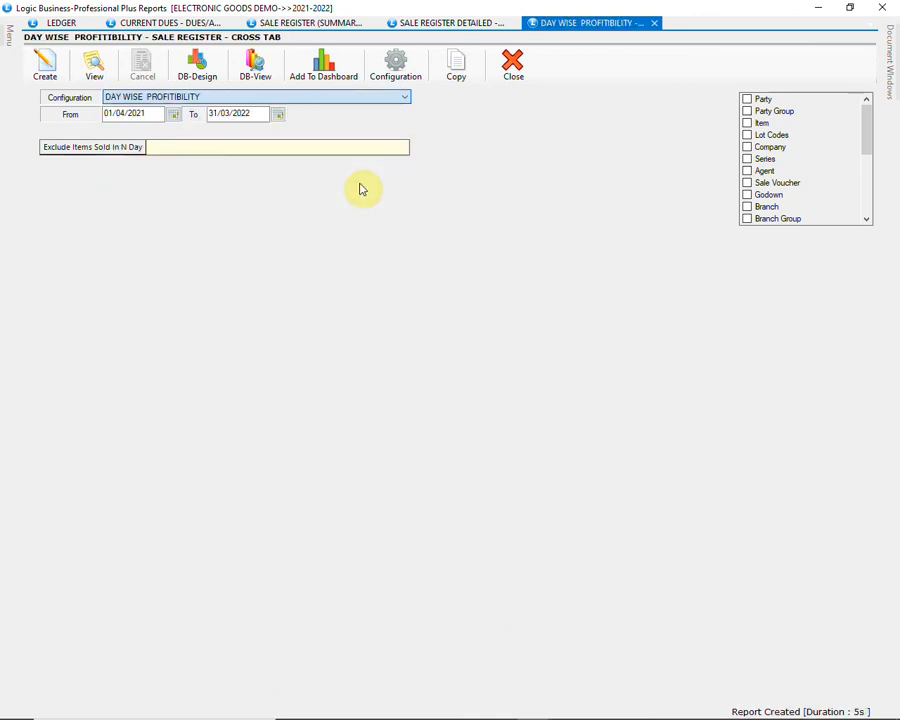
pyautogui.click(58, 78)
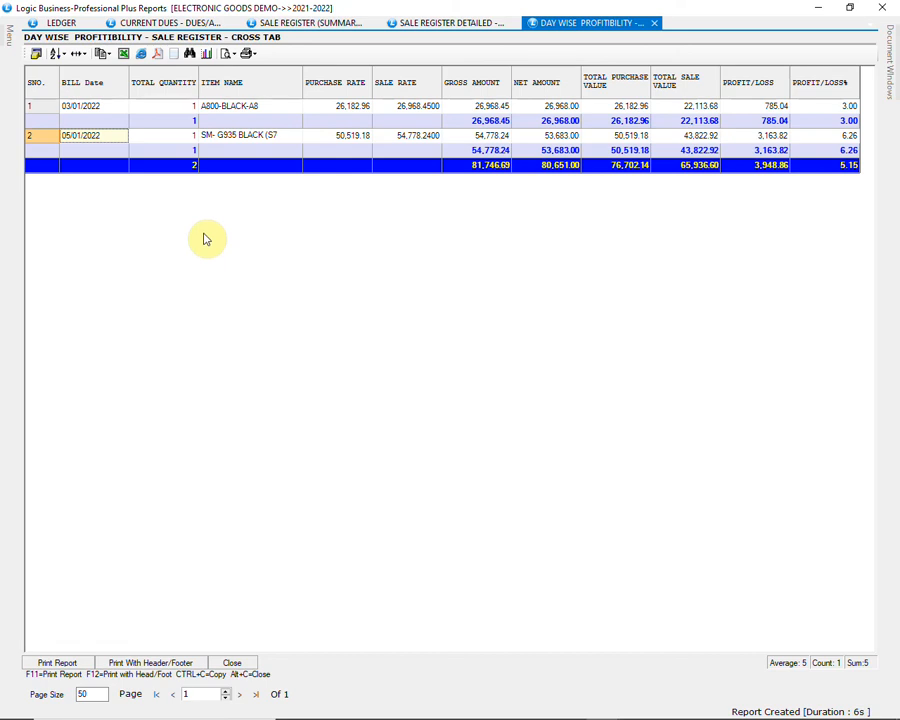
pyautogui.click(233, 663)
# Step: Generate the Account Wise Daily Sale Report with the DAILY SALE REPORT CONSOLIDATED configuration, review it and close the result
pyautogui.moveTo(10, 34)
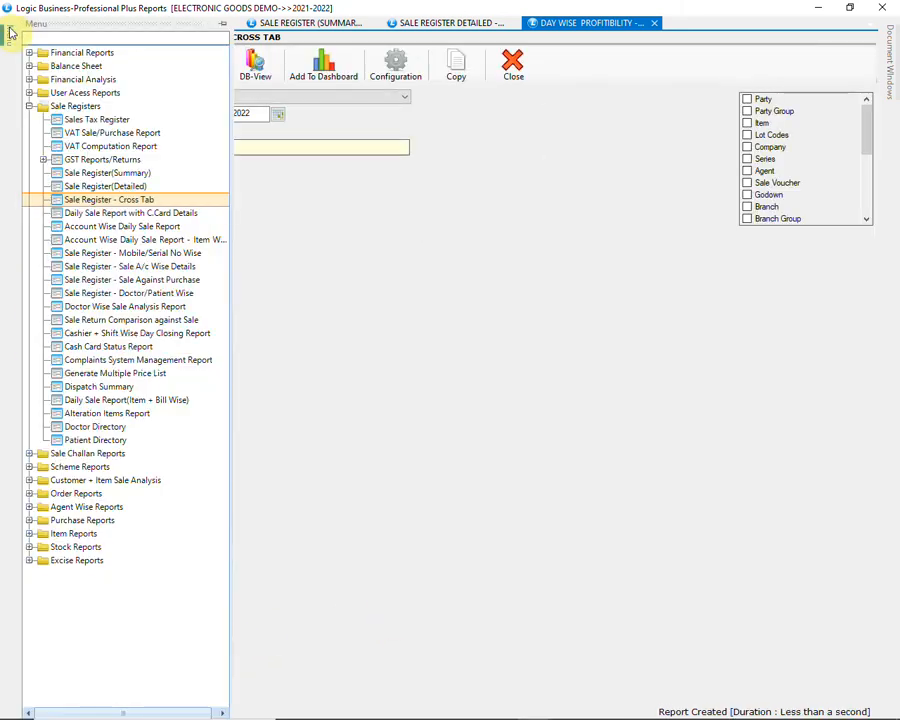
pyautogui.click(78, 226)
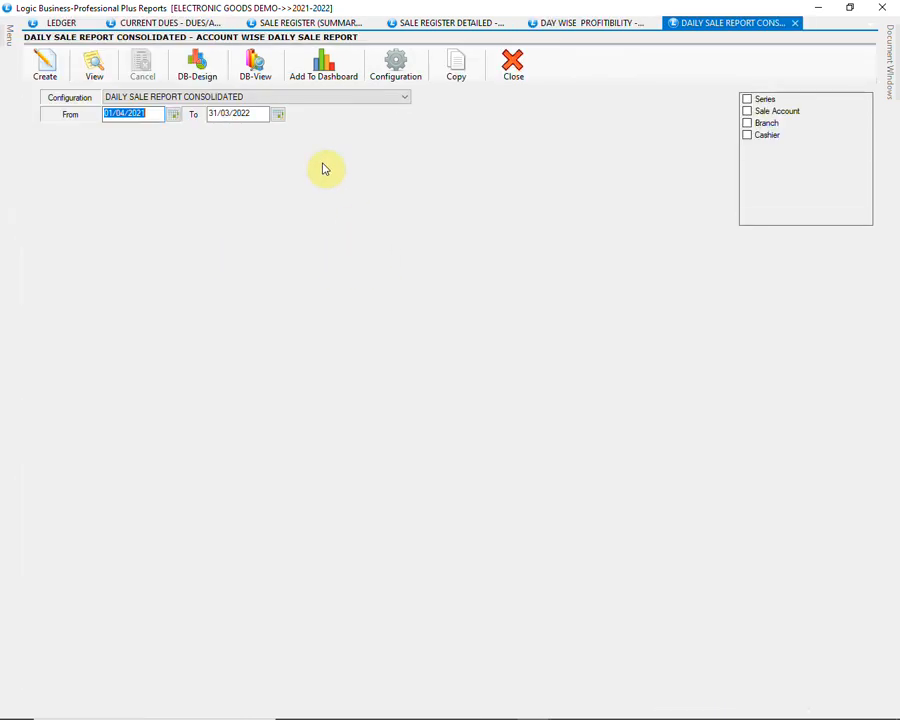
pyautogui.click(44, 64)
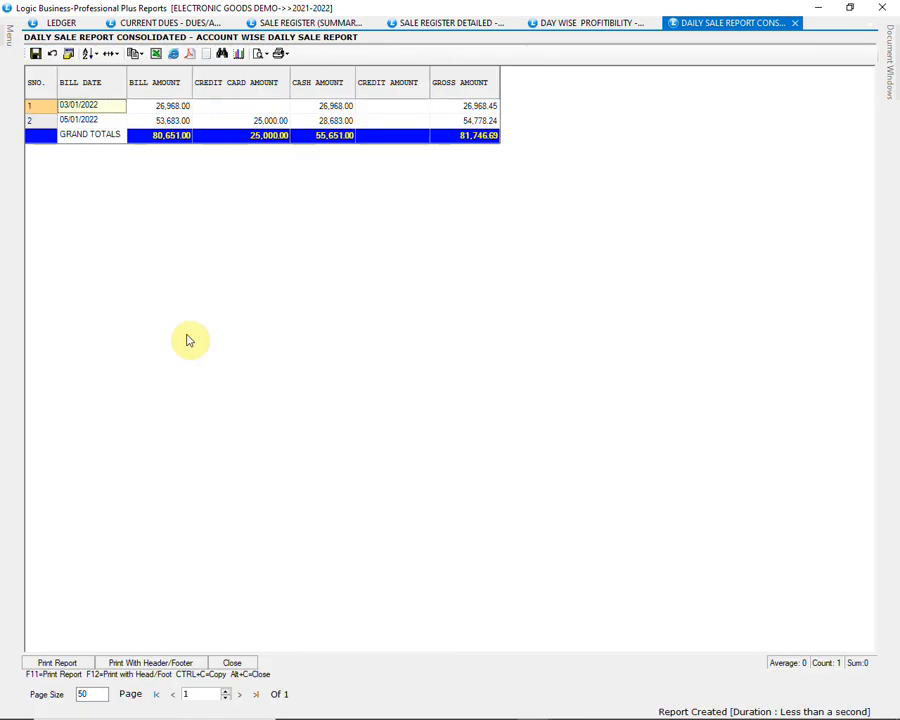
pyautogui.click(232, 662)
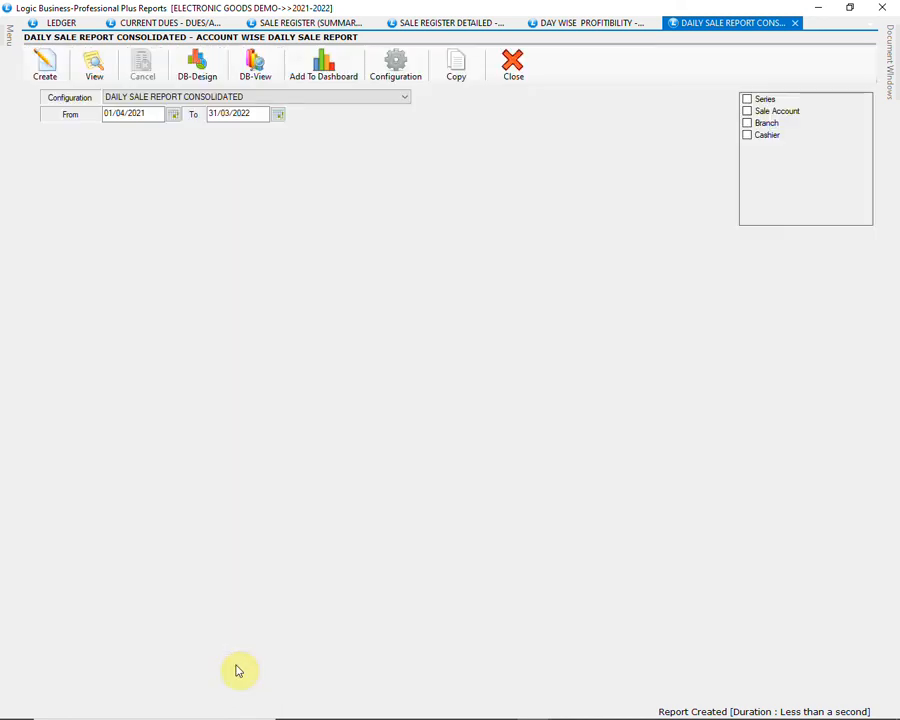
# Step: Close the Daily Sale Report Consolidated, Day Wise Profitibility and Sale Register Detailed report windows
pyautogui.click(518, 72)
pyautogui.click(518, 72)
pyautogui.click(518, 72)
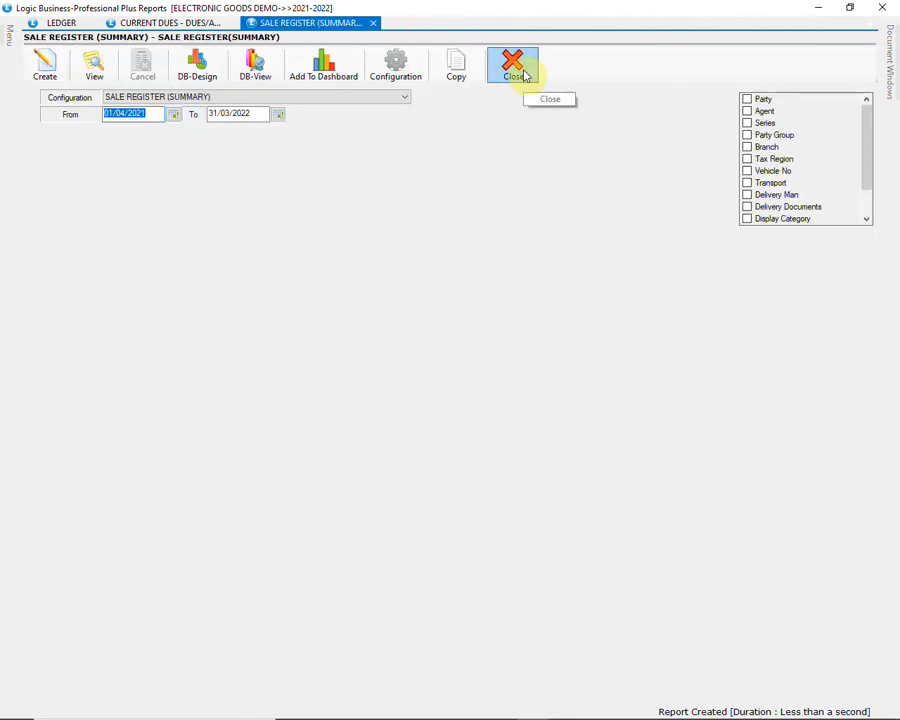
# Step: Generate the Sale Register - Mobile/Serial No Wise report for 01/04/2021 to 31/03/2022, review it and close the result
pyautogui.moveTo(5, 42)
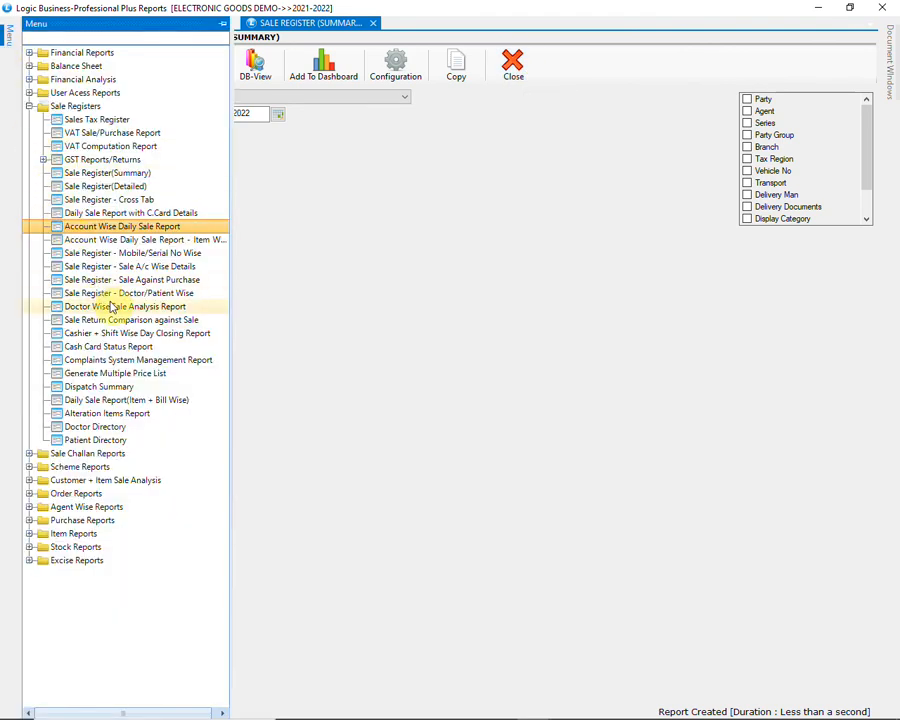
pyautogui.click(160, 253)
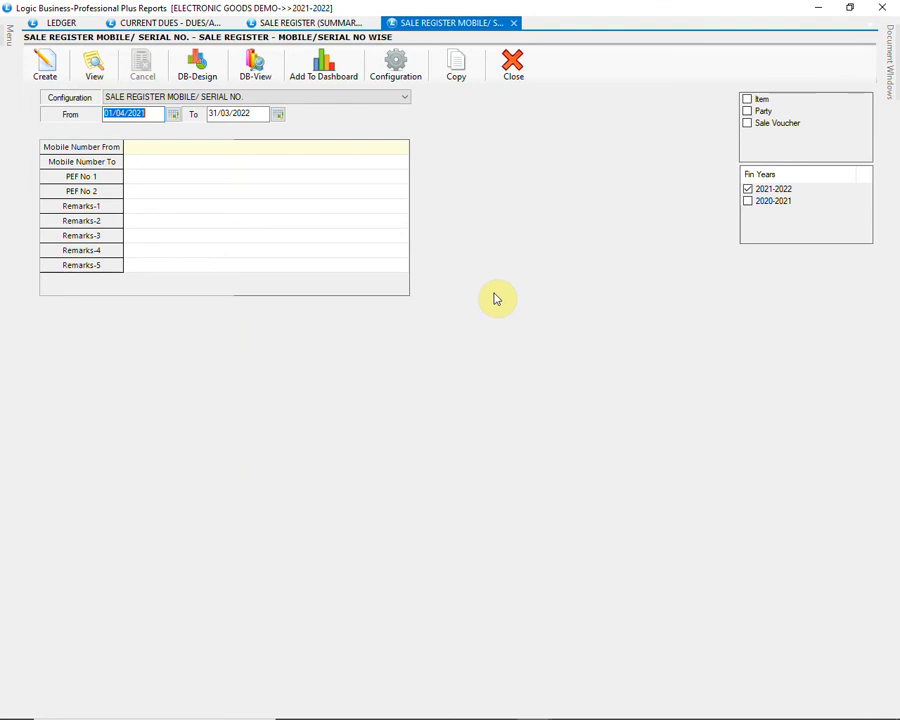
pyautogui.click(45, 66)
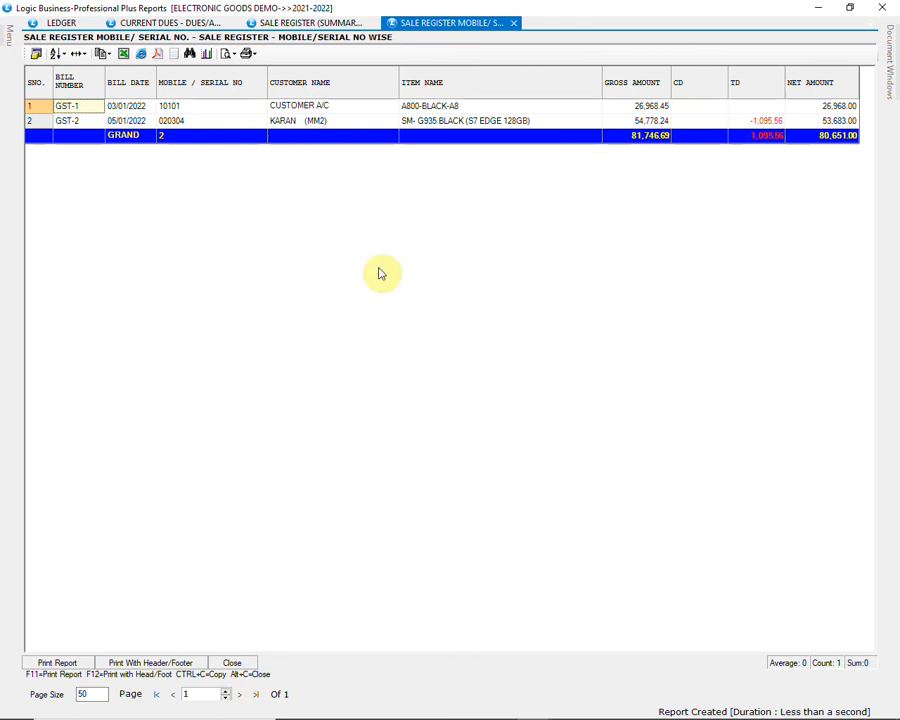
pyautogui.click(232, 663)
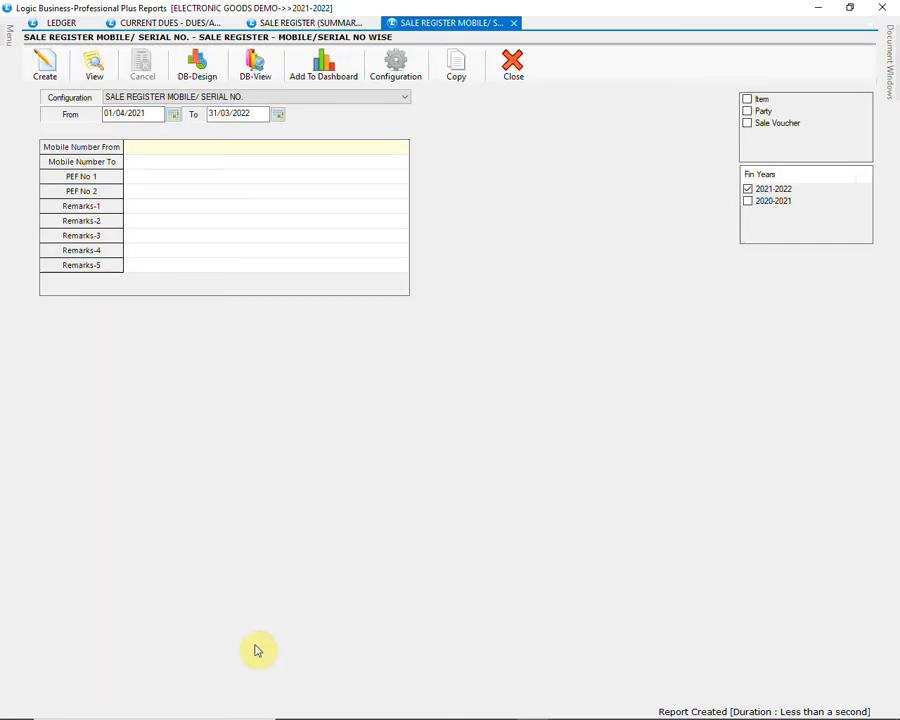
# Step: Close the Sale Register Mobile/Serial No., Sale Register (Summary) and Current Dues report windows
pyautogui.click(507, 80)
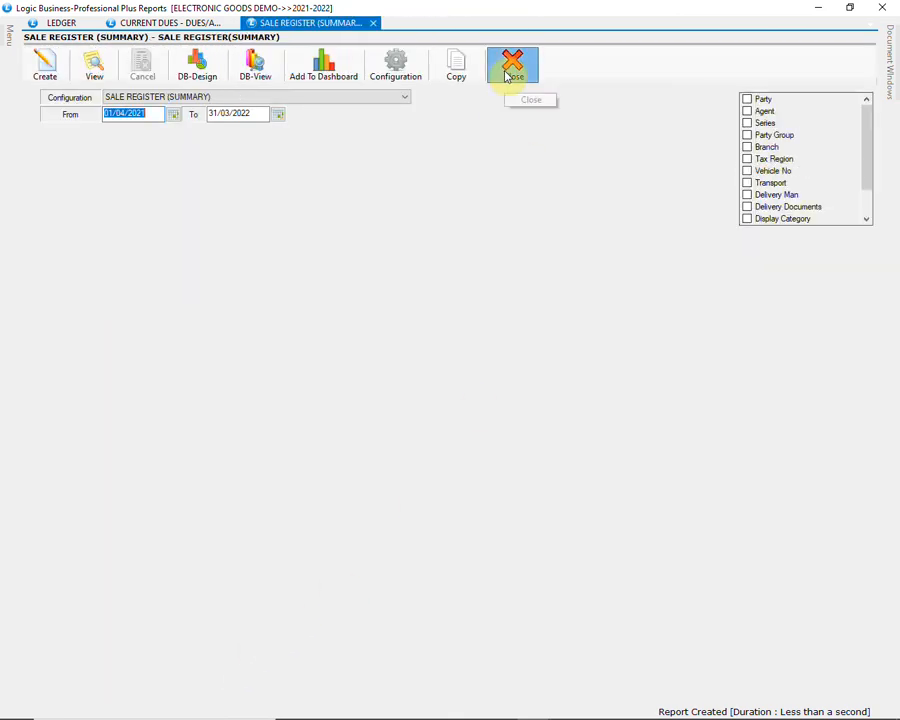
pyautogui.click(507, 78)
pyautogui.click(508, 76)
# Step: Generate the Purchase Register(Summary) report for 01/04/2021 to 31/03/2022
pyautogui.moveTo(7, 52)
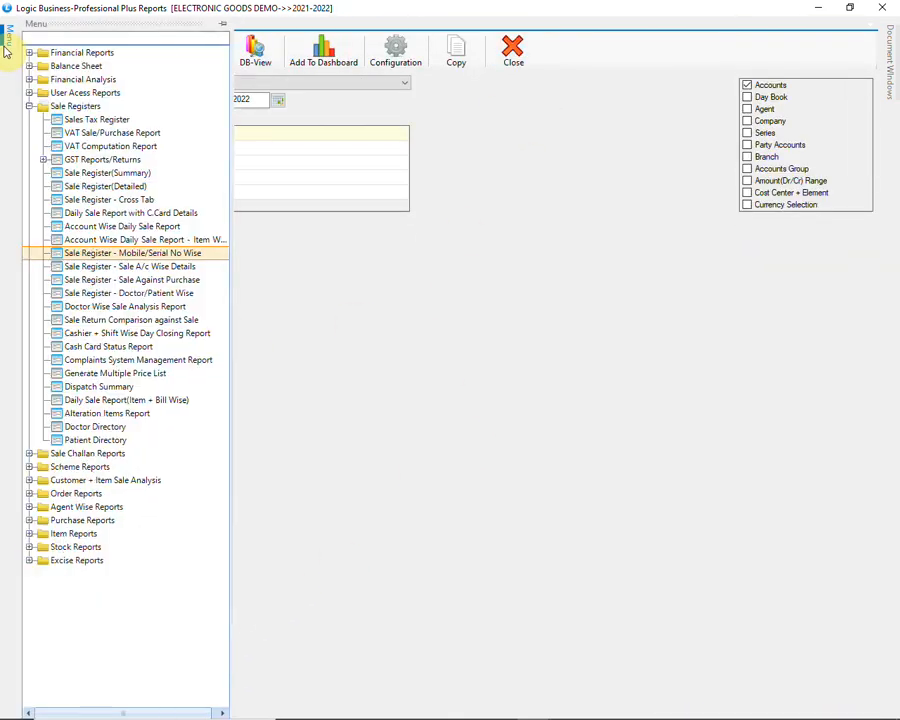
pyautogui.click(29, 107)
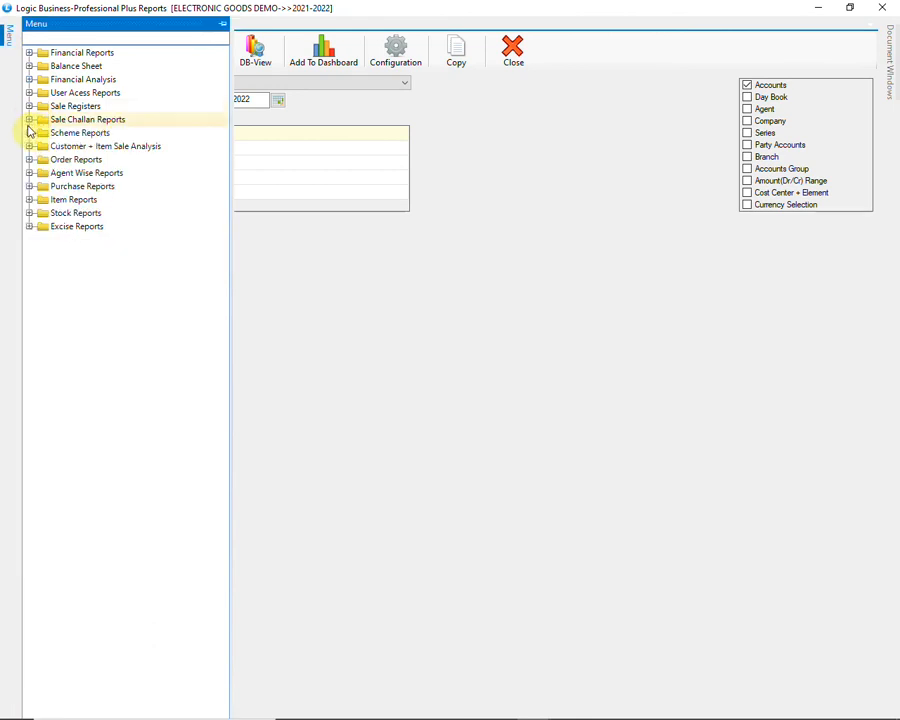
pyautogui.click(29, 187)
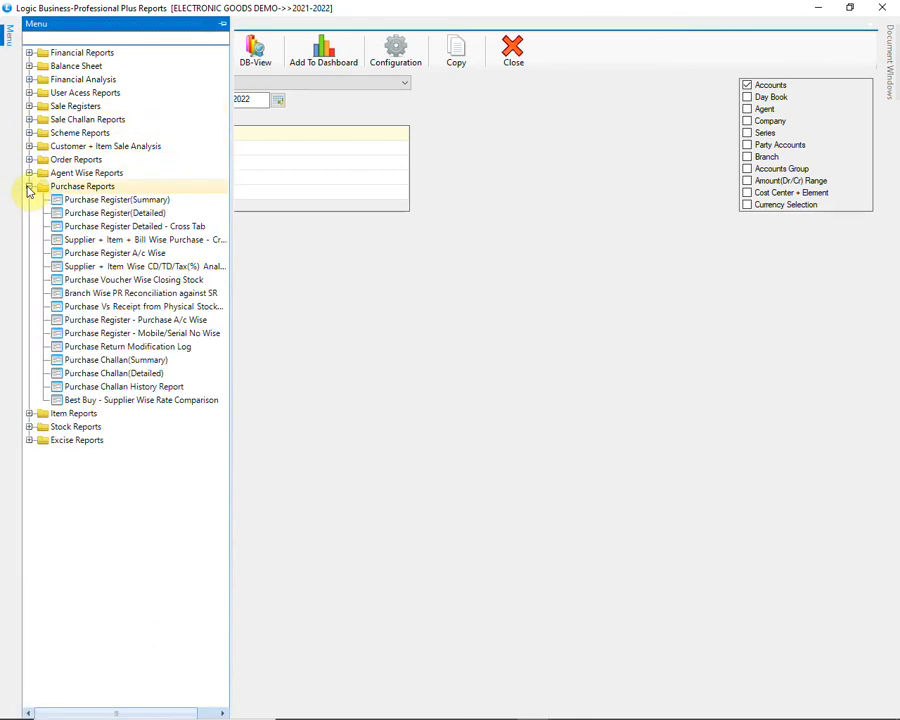
pyautogui.click(185, 204)
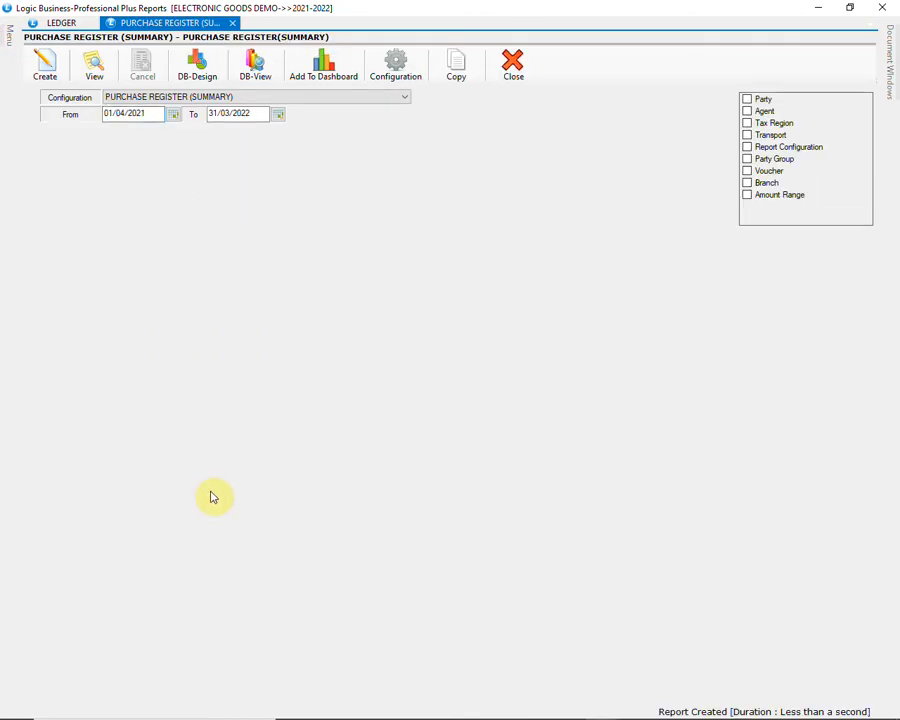
pyautogui.click(56, 72)
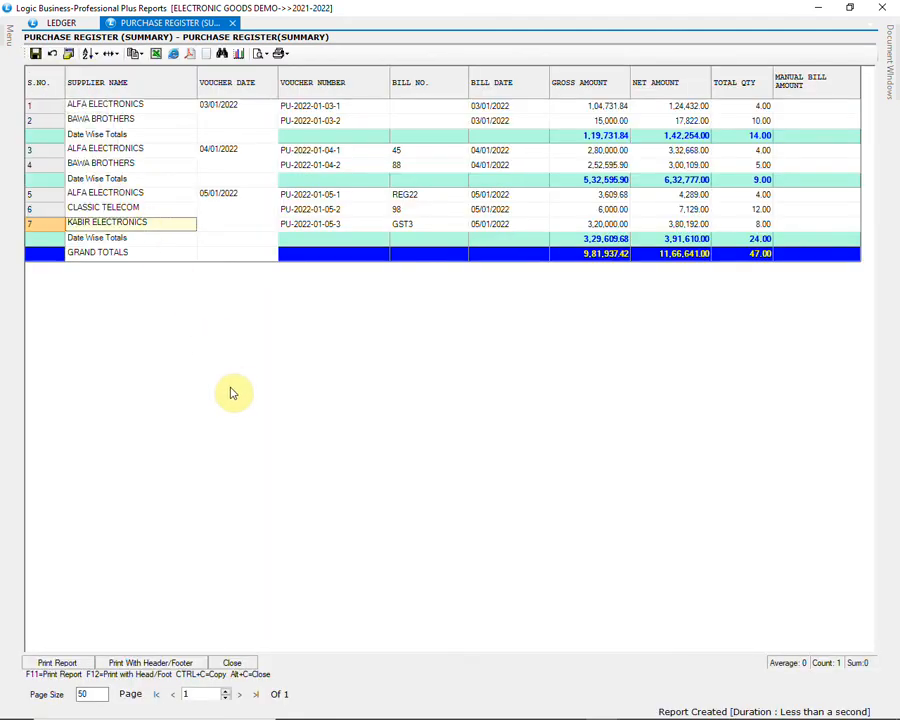
# Step: Open the ALFA ELECTRONICS purchase voucher dated 05/01/2022 from the register, review its item details, and close the bill and the report result
pyautogui.click(290, 198)
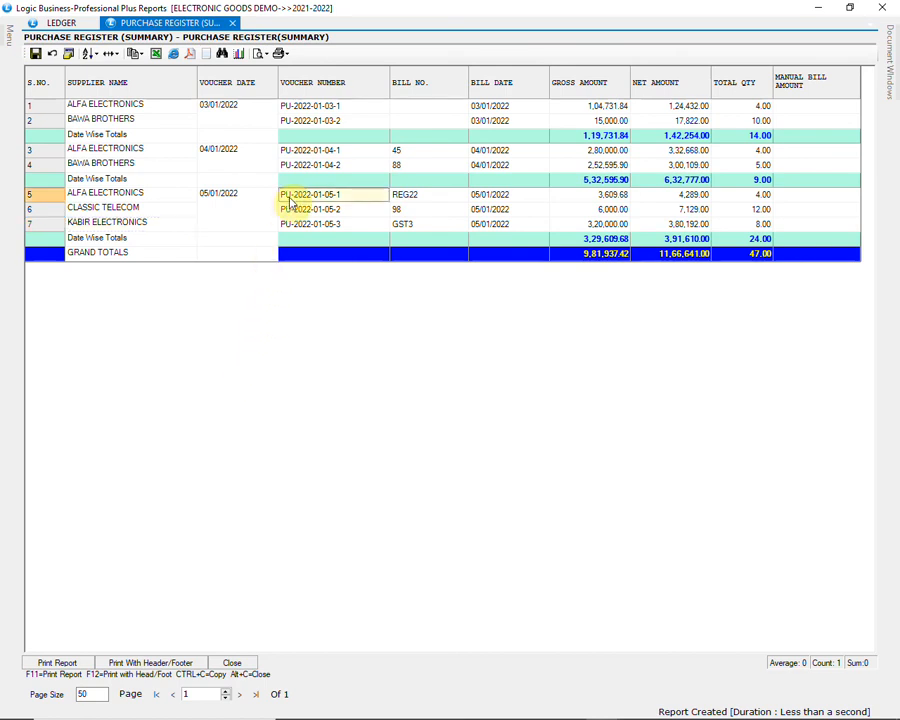
pyautogui.doubleClick(357, 202)
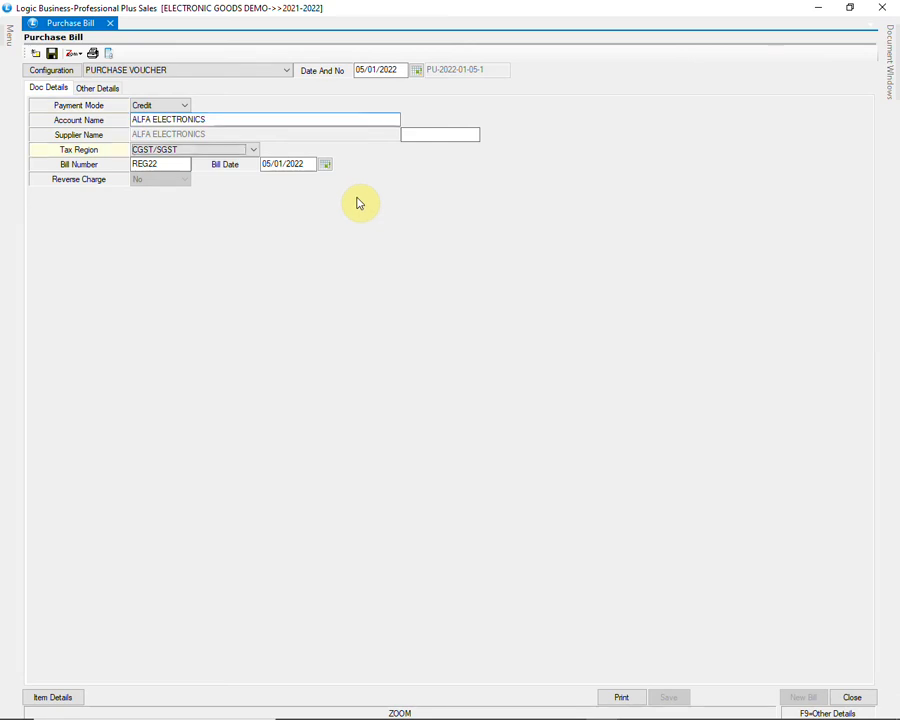
pyautogui.press('Return')
pyautogui.press('Return')
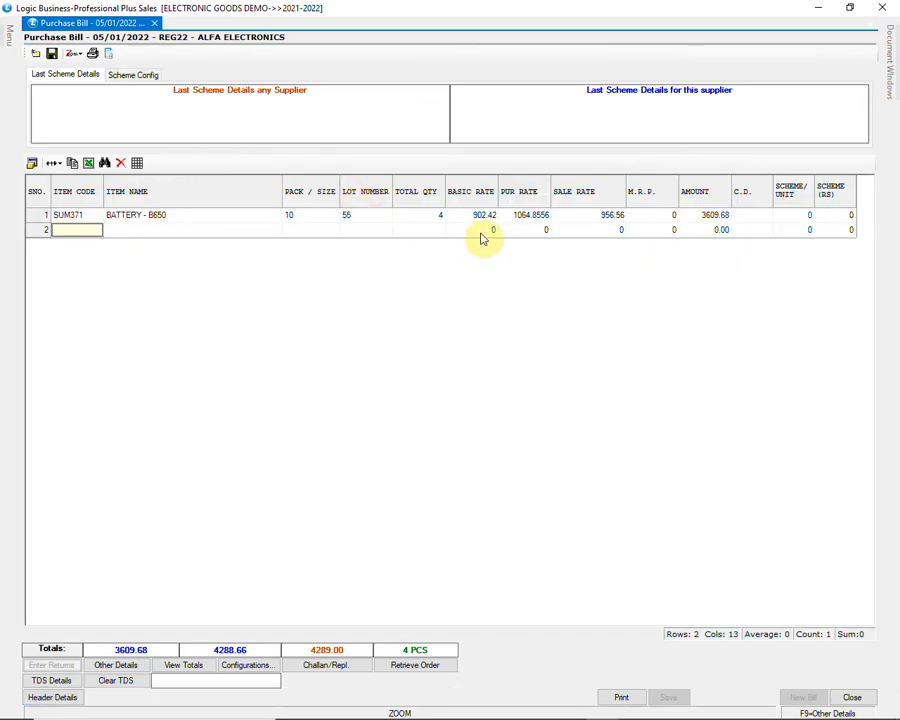
pyautogui.click(436, 216)
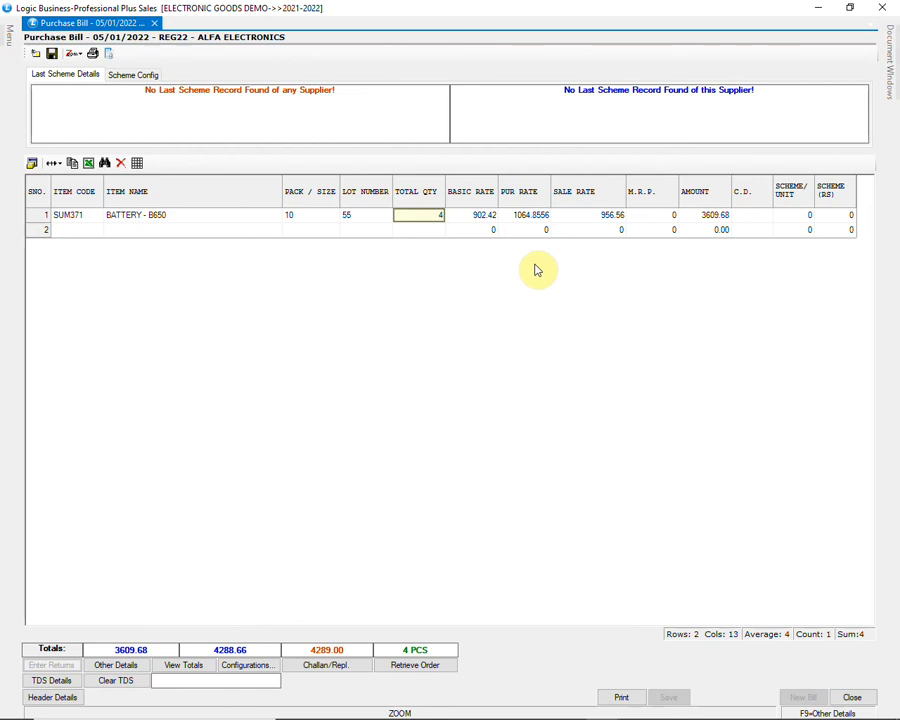
pyautogui.click(852, 697)
pyautogui.click(448, 416)
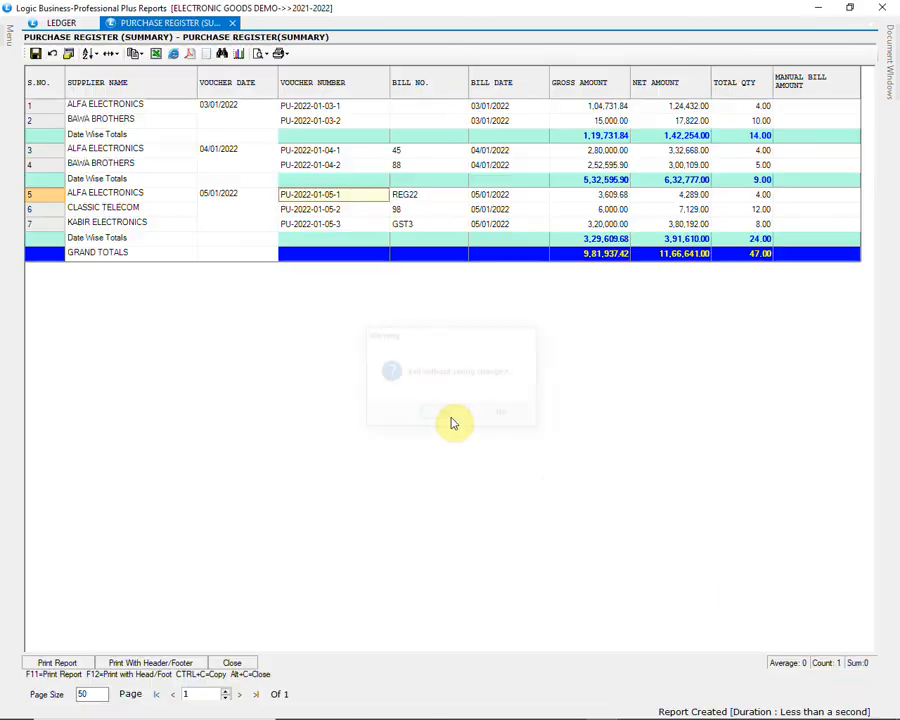
pyautogui.click(233, 663)
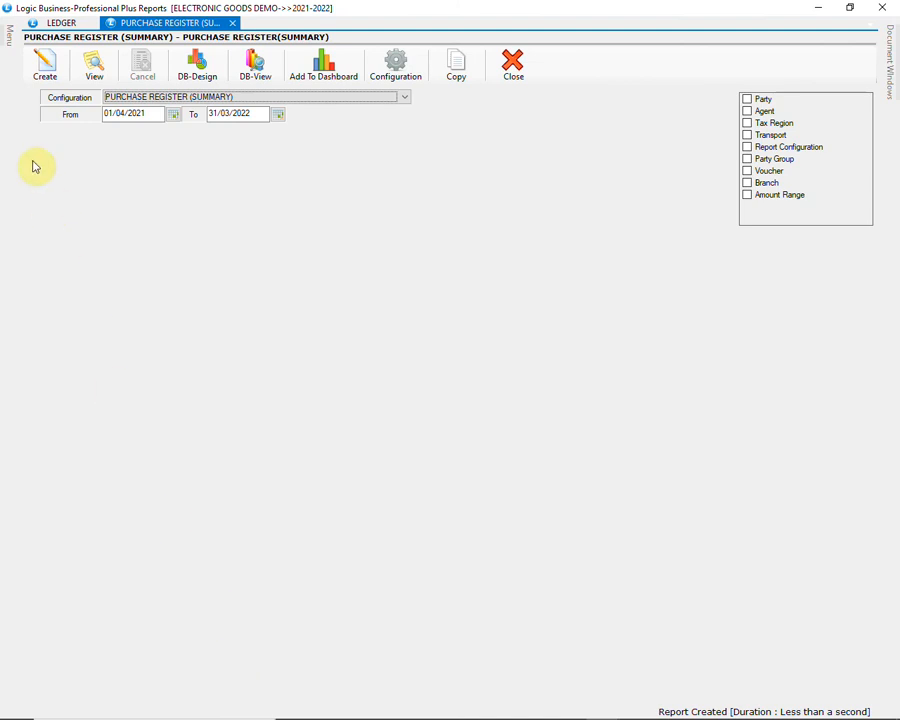
# Step: Generate the Purchase Register(Detailed) report for 01/04/2021 to 31/03/2022 and review the party-wise purchases
pyautogui.click(10, 38)
pyautogui.click(130, 214)
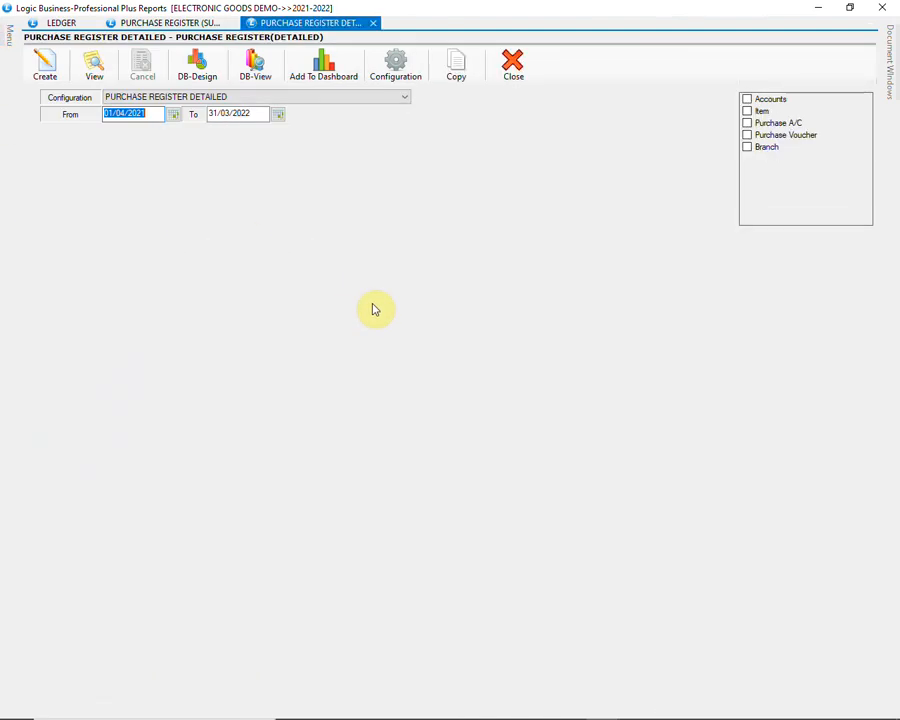
pyautogui.click(55, 70)
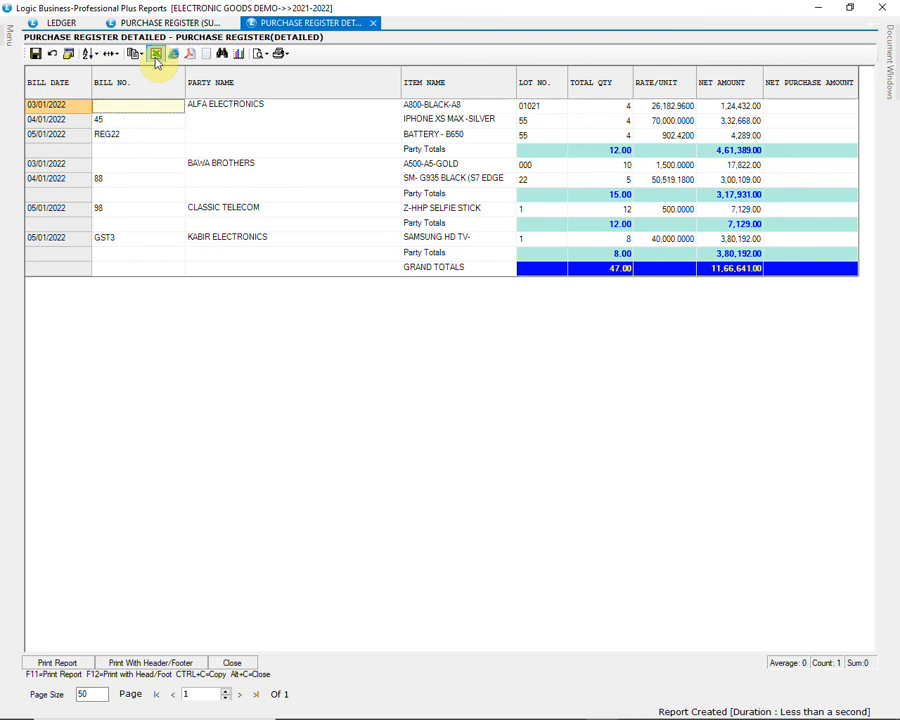
pyautogui.click(156, 58)
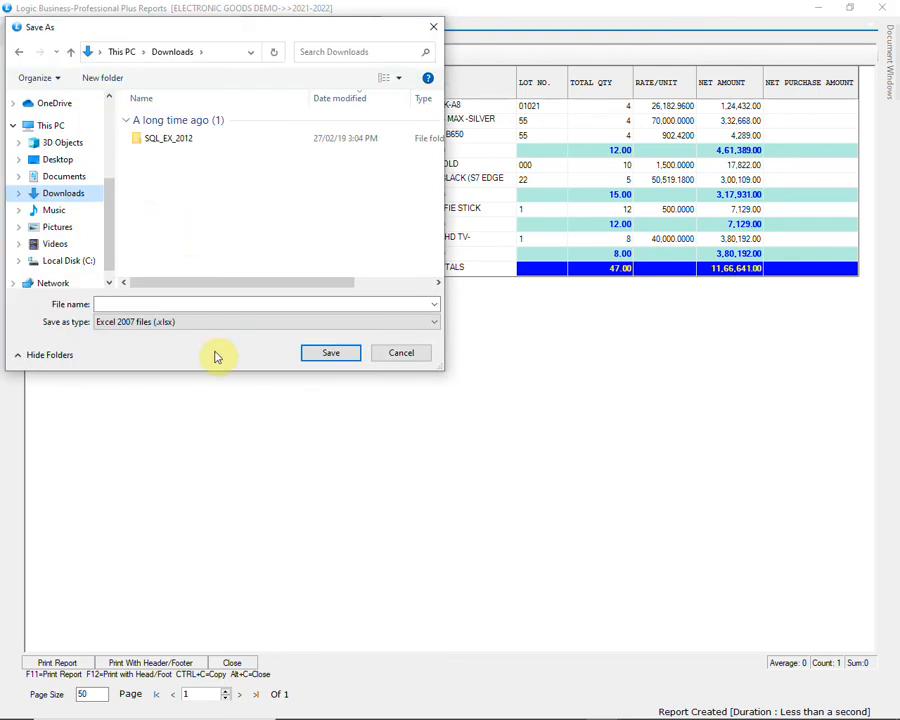
pyautogui.click(197, 304)
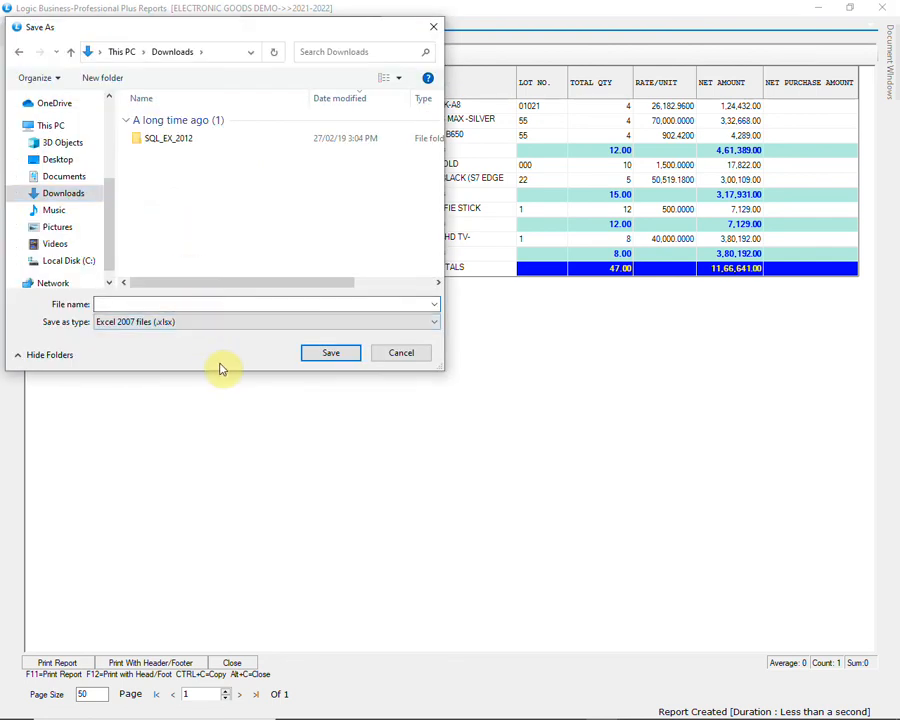
pyautogui.click(415, 359)
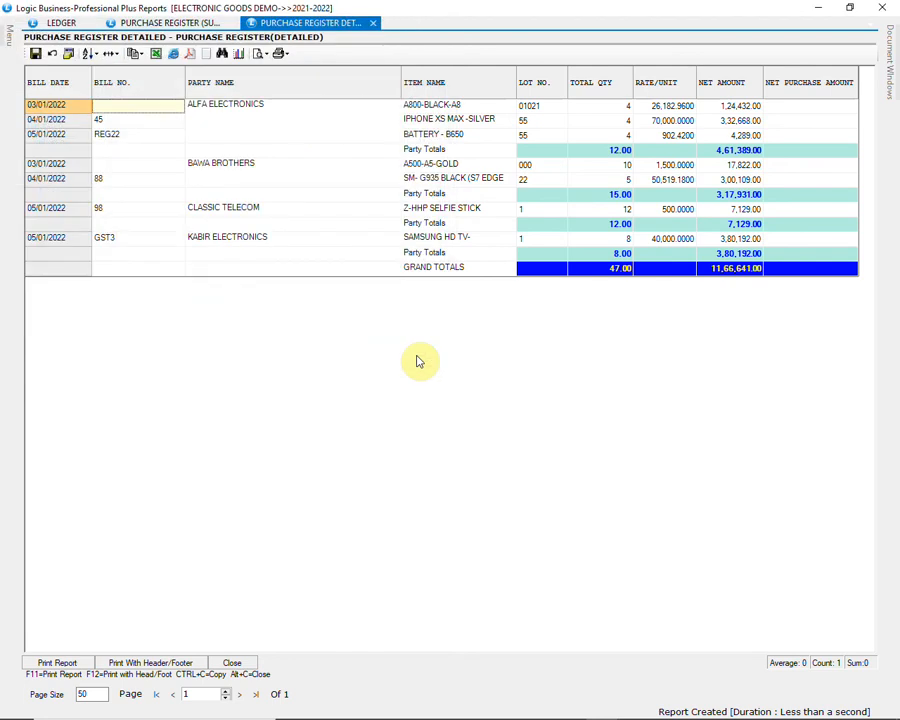
# Step: Close the detailed purchase result, generate the Purchase Register - Mobile/Serial No Wise report with the REGISTER configuration, and close it after review
pyautogui.click(235, 663)
pyautogui.click(7, 32)
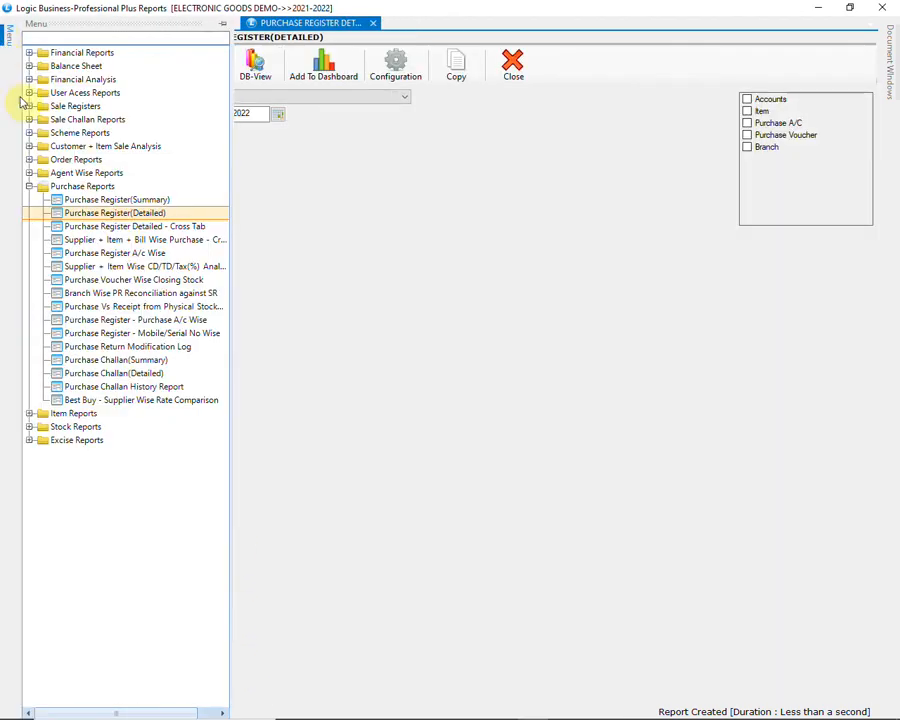
pyautogui.click(184, 334)
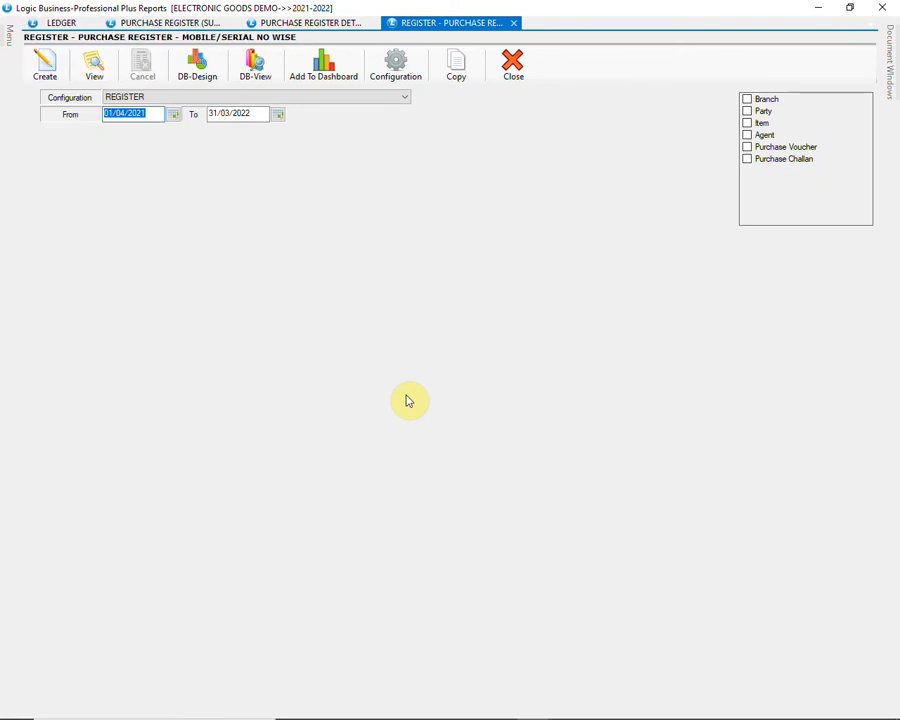
pyautogui.click(92, 65)
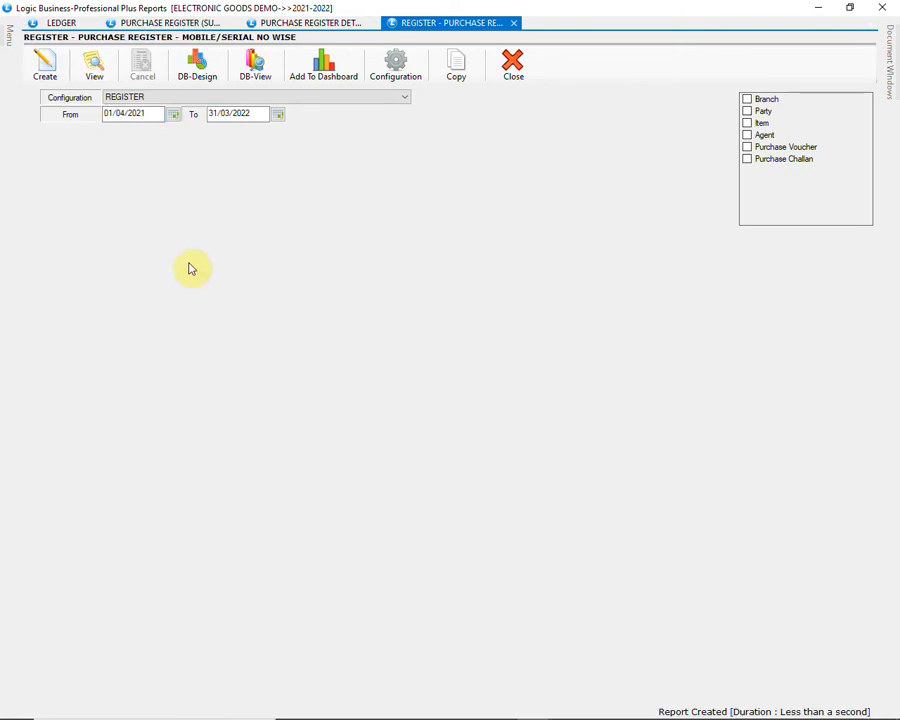
pyautogui.click(46, 68)
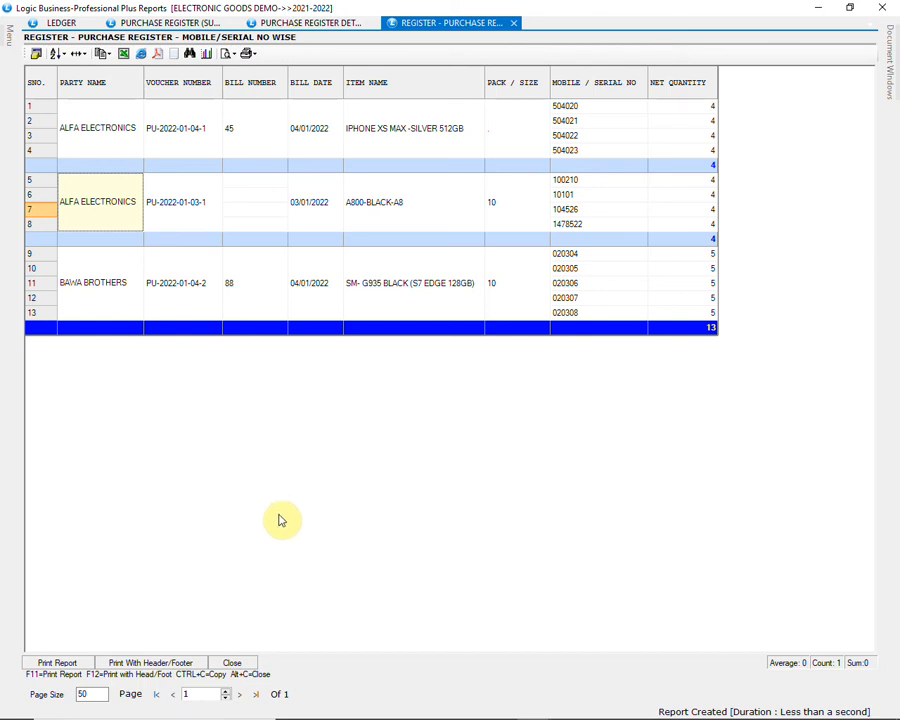
pyautogui.click(233, 663)
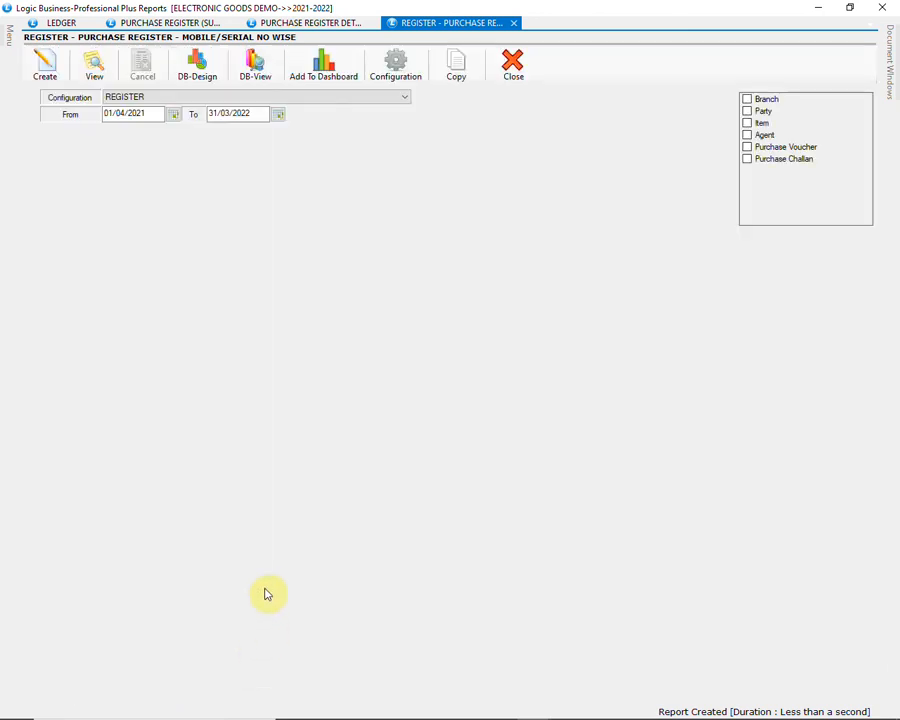
# Step: Generate the Stock Query report with the CATEGORY WISE STOCK configuration, review quantity and MRP value per category, and close the result
pyautogui.moveTo(10, 42)
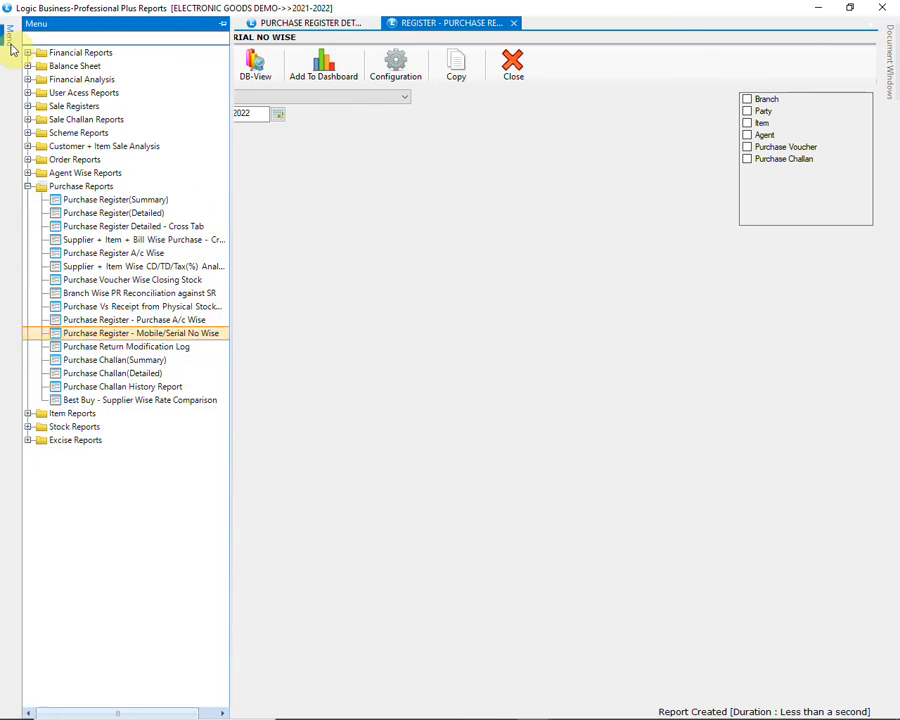
pyautogui.click(28, 186)
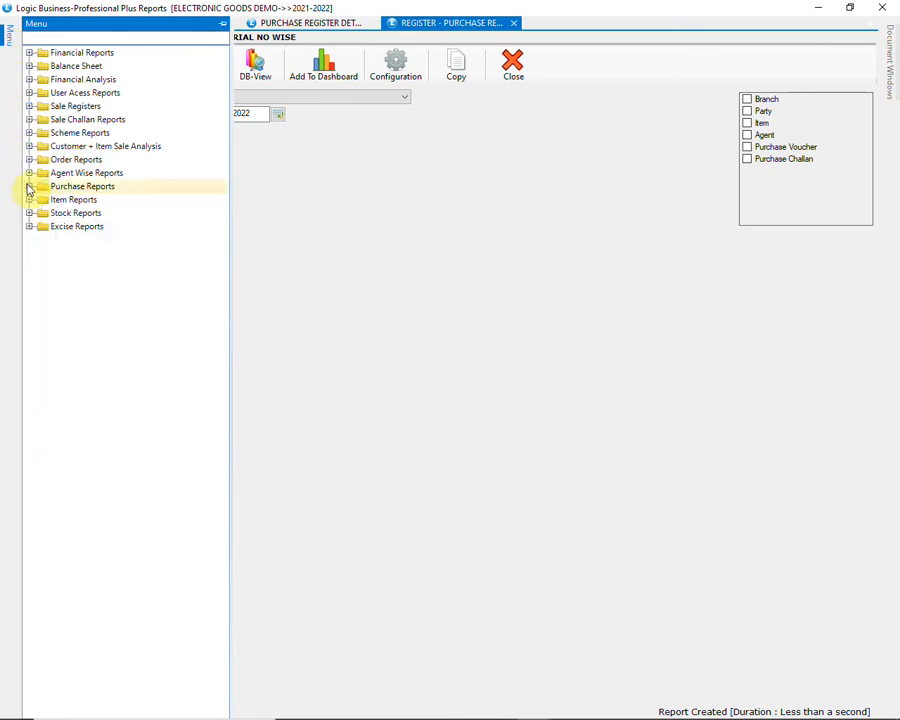
pyautogui.click(30, 213)
pyautogui.click(172, 242)
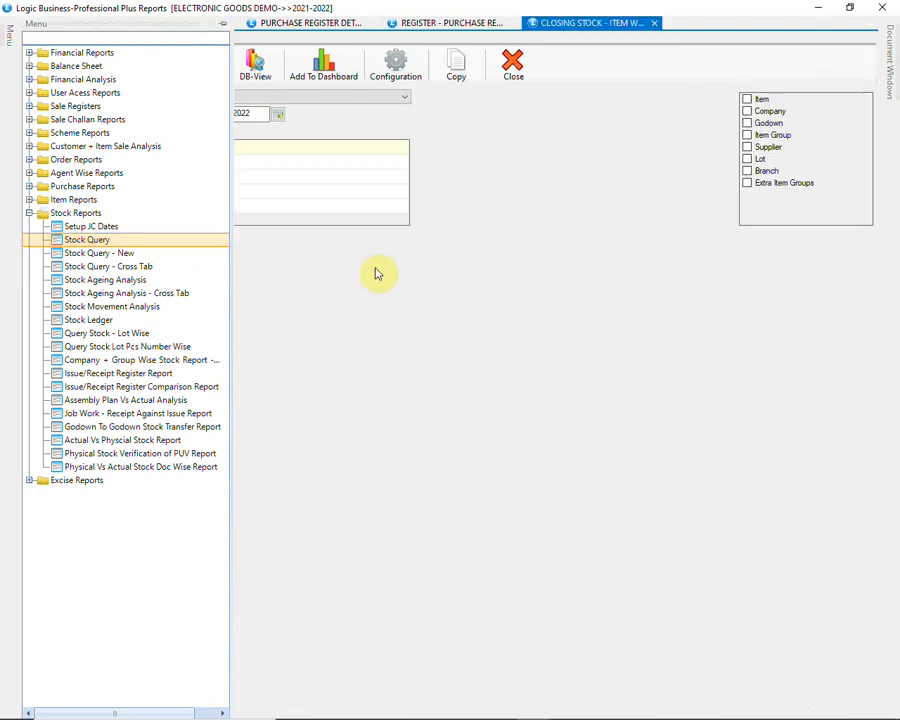
pyautogui.click(344, 99)
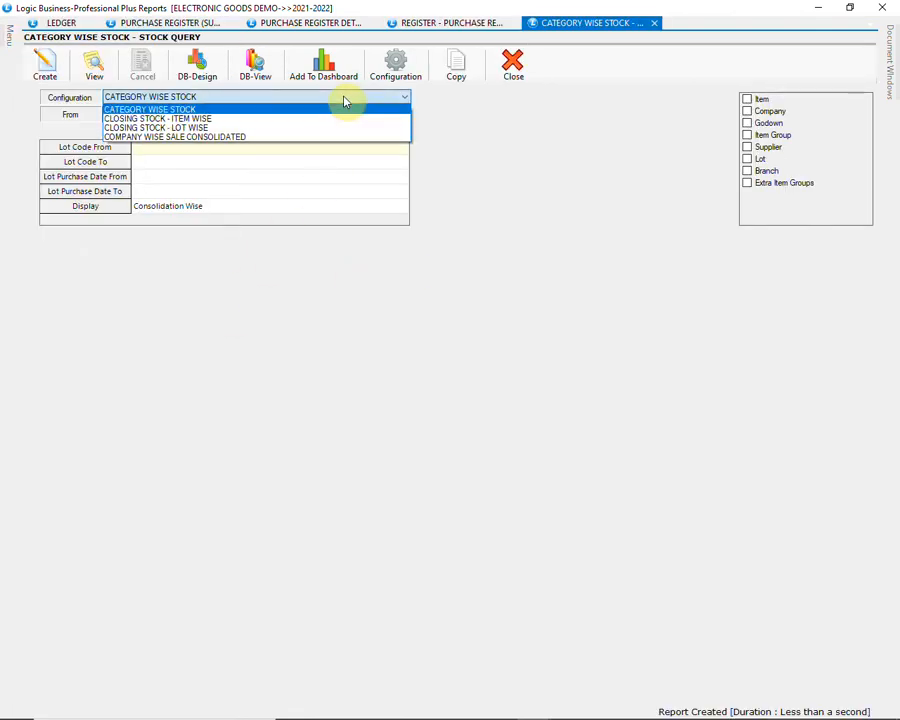
pyautogui.click(344, 101)
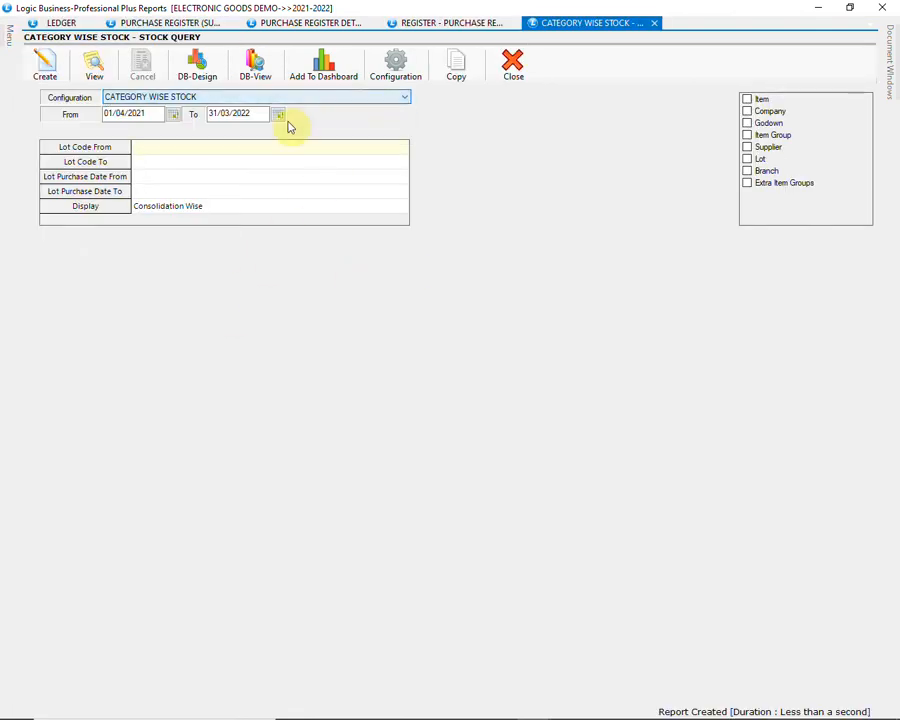
pyautogui.click(44, 78)
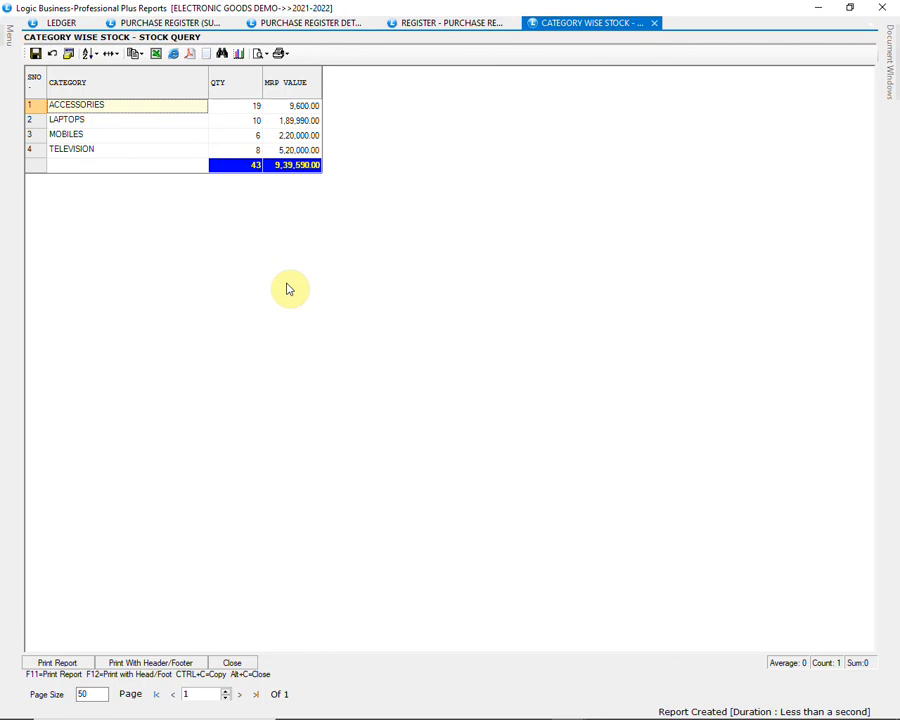
pyautogui.click(236, 662)
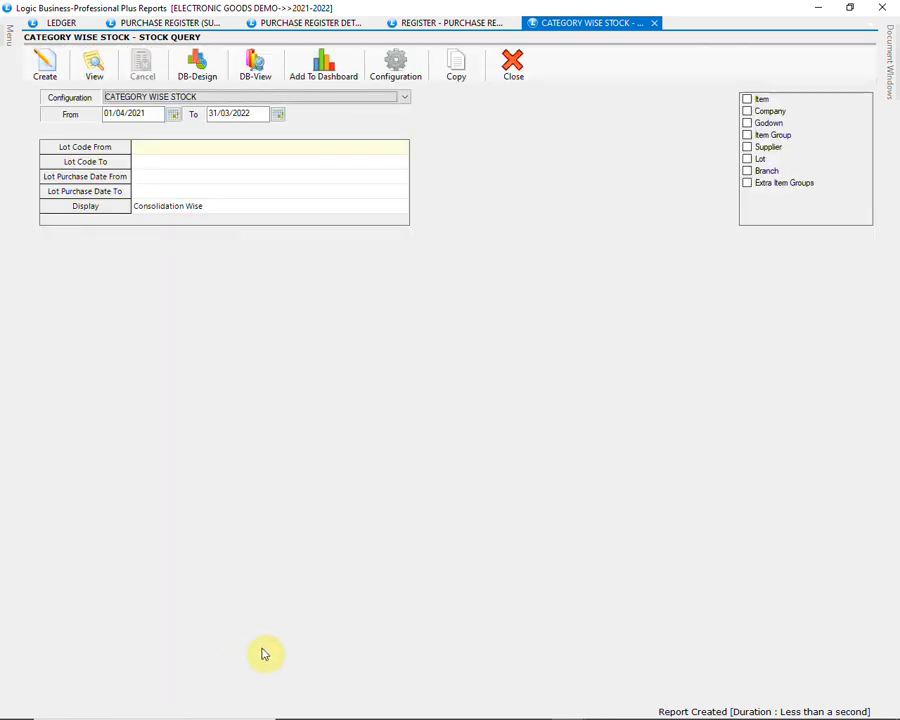
# Step: Open the Query Stock Lot Pcs Number Wise report and select the STOCK QUERY PCS NO.WISE configuration
pyautogui.moveTo(8, 44)
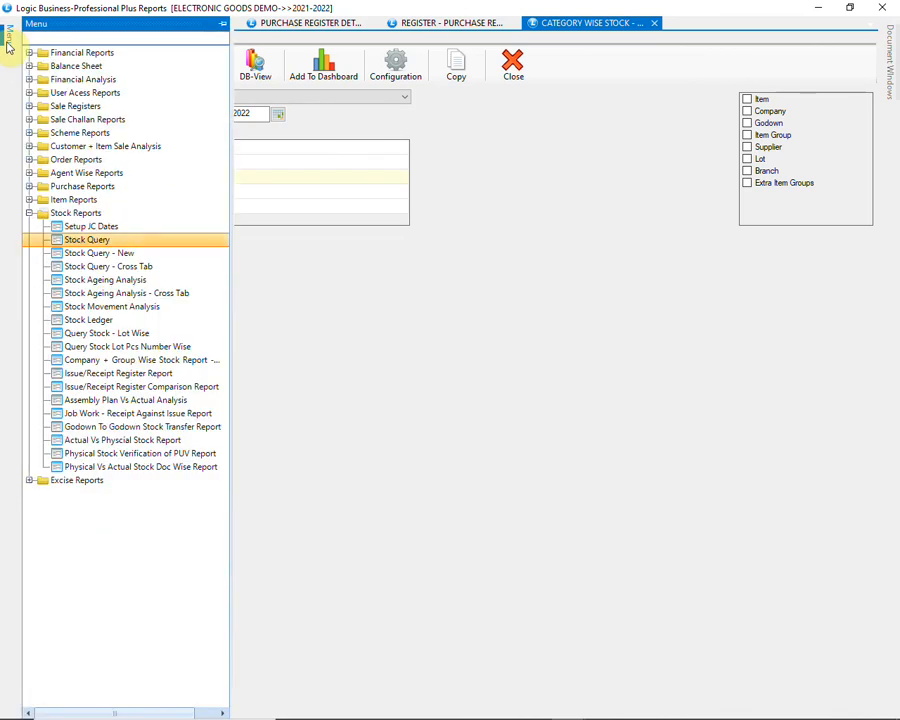
pyautogui.click(212, 350)
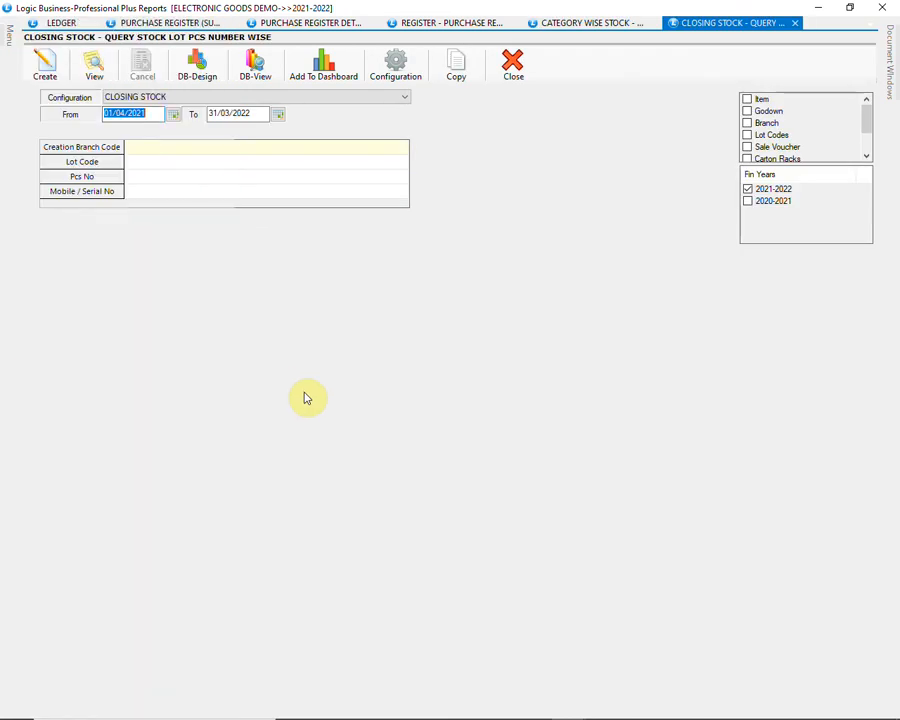
pyautogui.click(388, 101)
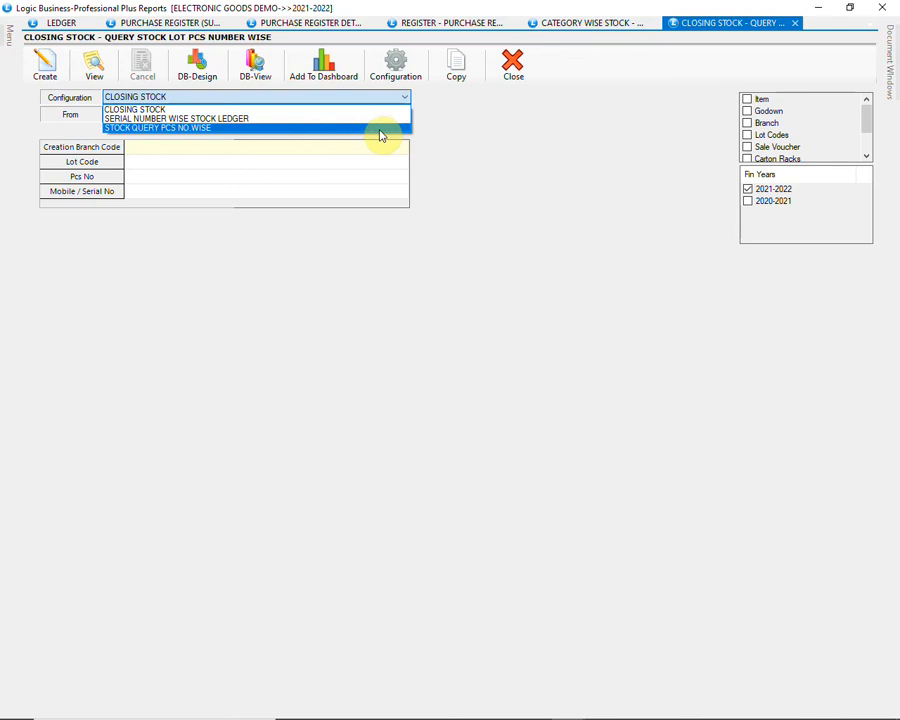
pyautogui.click(380, 128)
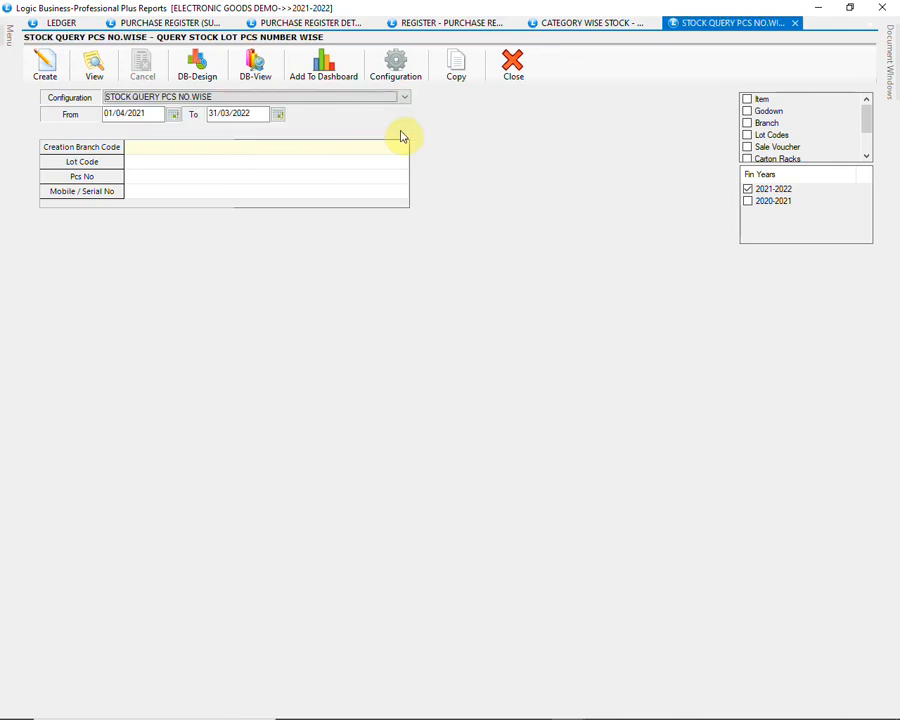
# Step: Filter items by SM, select SM- G935 BLACK (S7 EDGE 128GB), generate its piece-number-wise stock report, and close the result after review
pyautogui.click(747, 99)
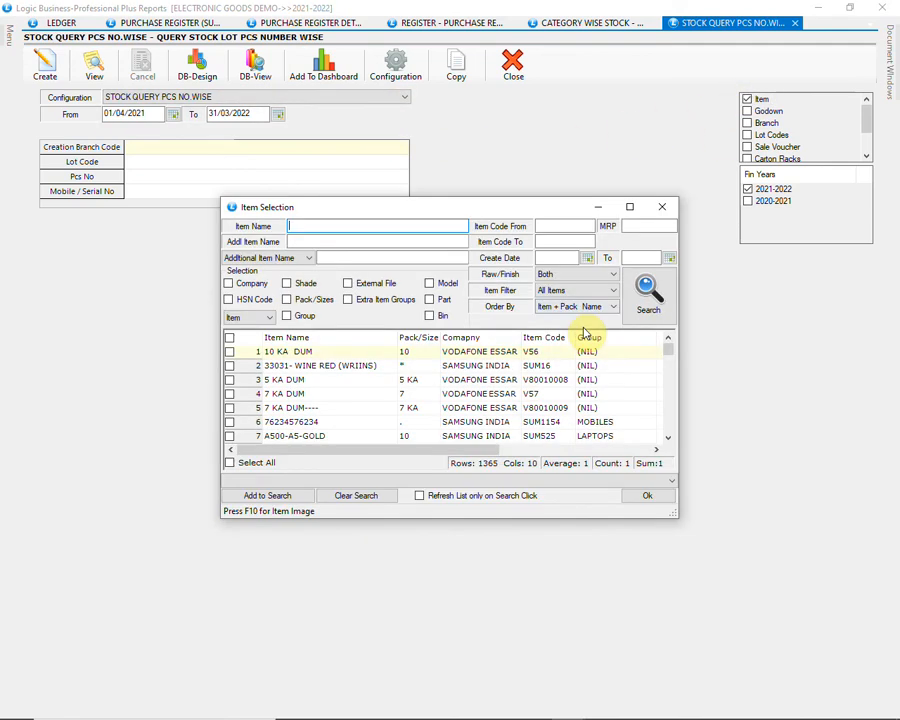
pyautogui.write('SM')
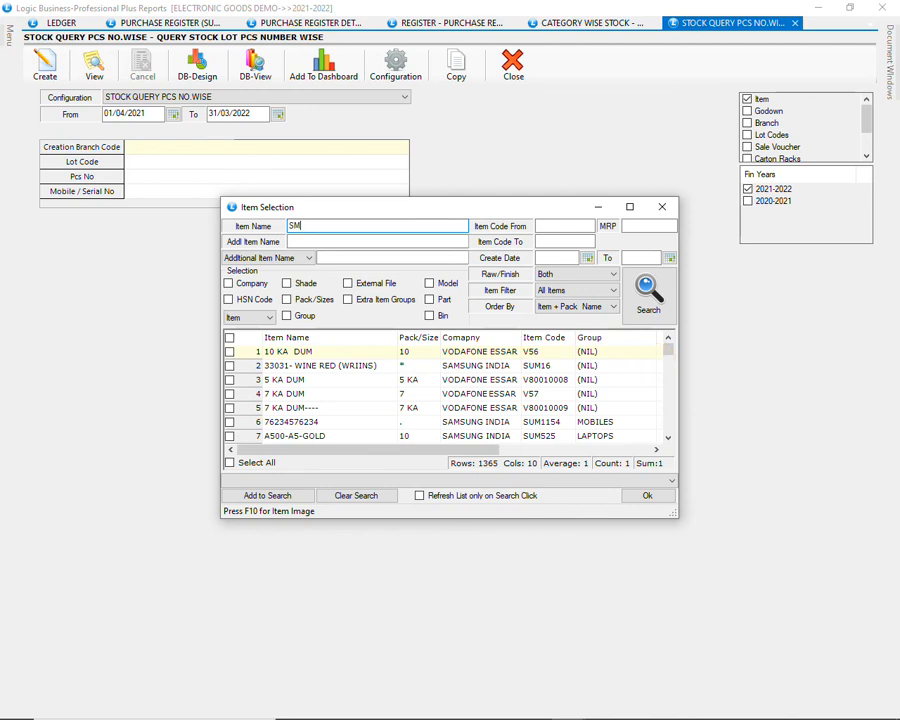
pyautogui.click(665, 293)
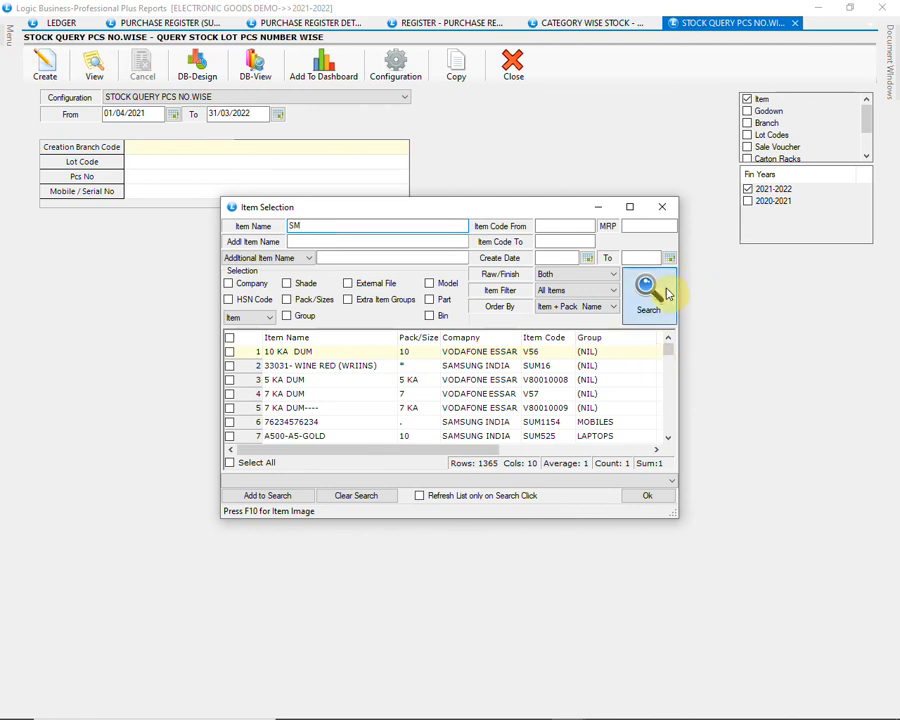
pyautogui.click(230, 351)
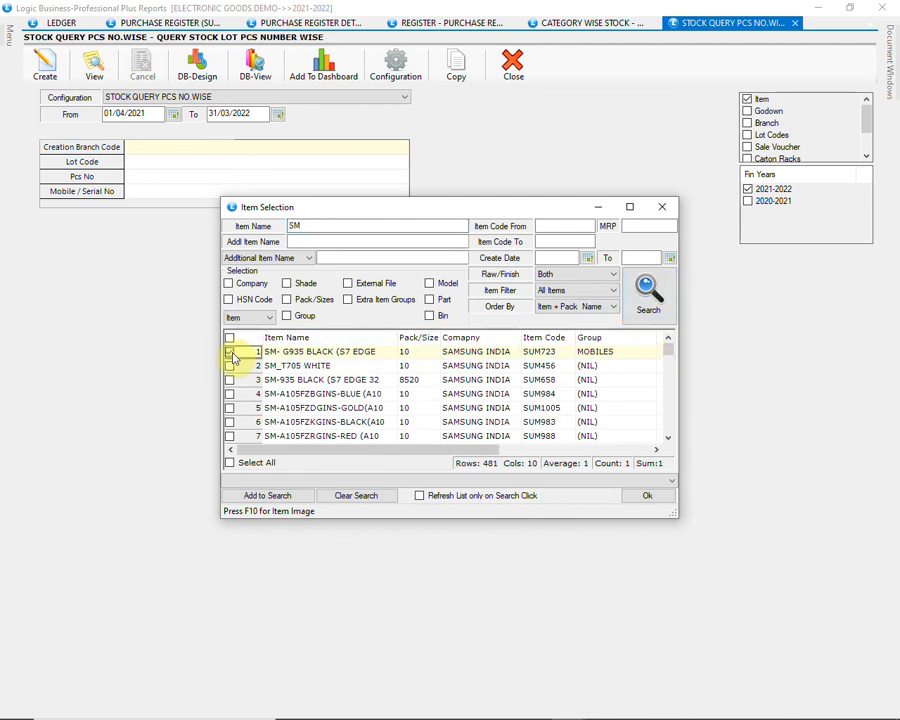
pyautogui.click(629, 495)
pyautogui.click(44, 68)
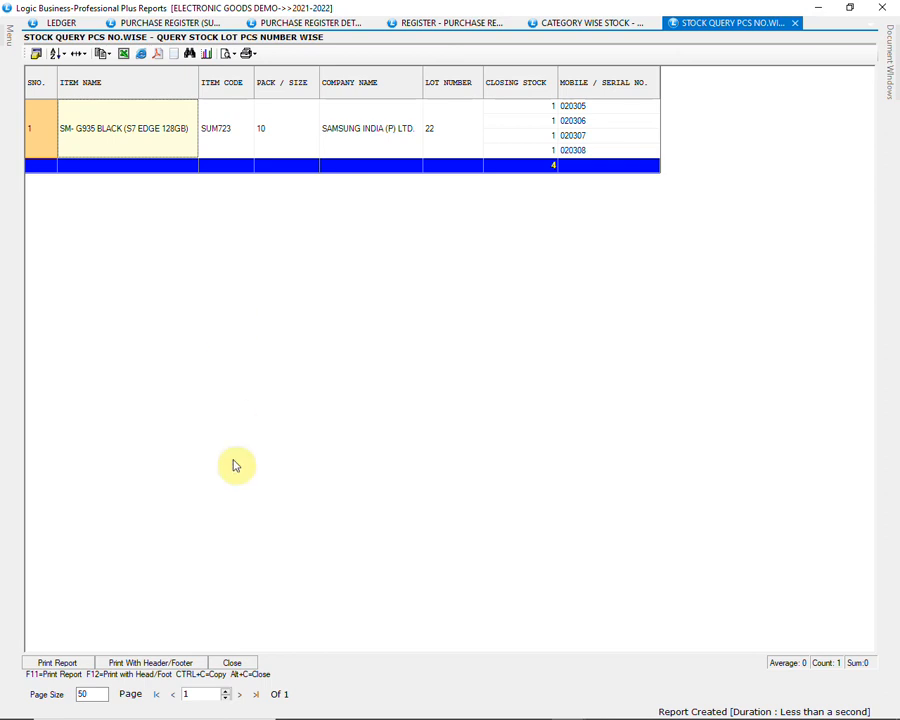
pyautogui.click(235, 663)
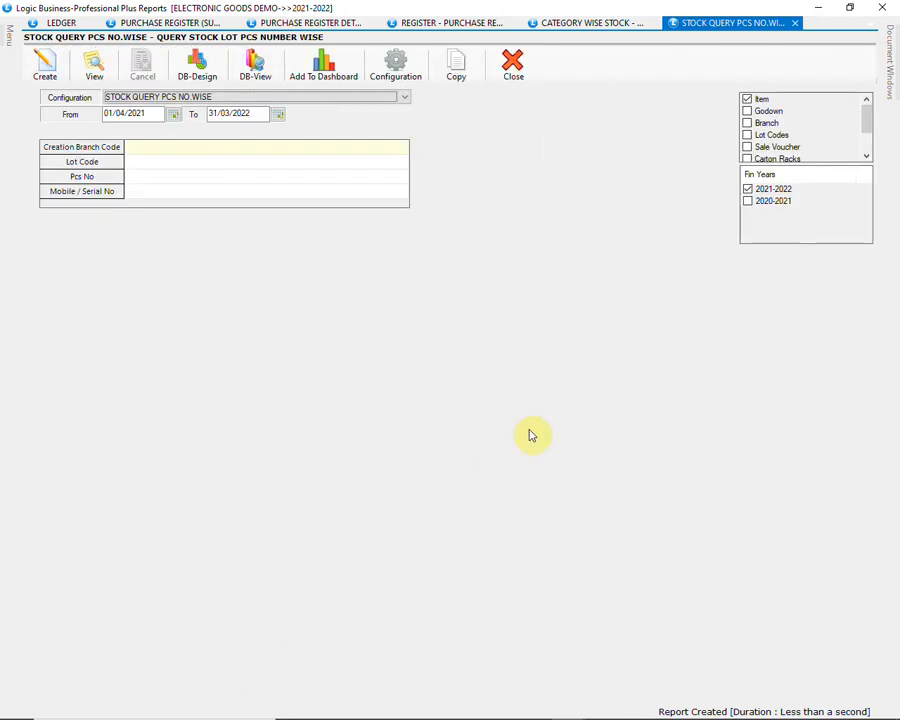
# Step: Generate the SERIAL NUMBER WISE STOCK LEDGER for IPHONE XS MAX -SILVER 512GB, found by searching IP, and close the result after review
pyautogui.click(379, 97)
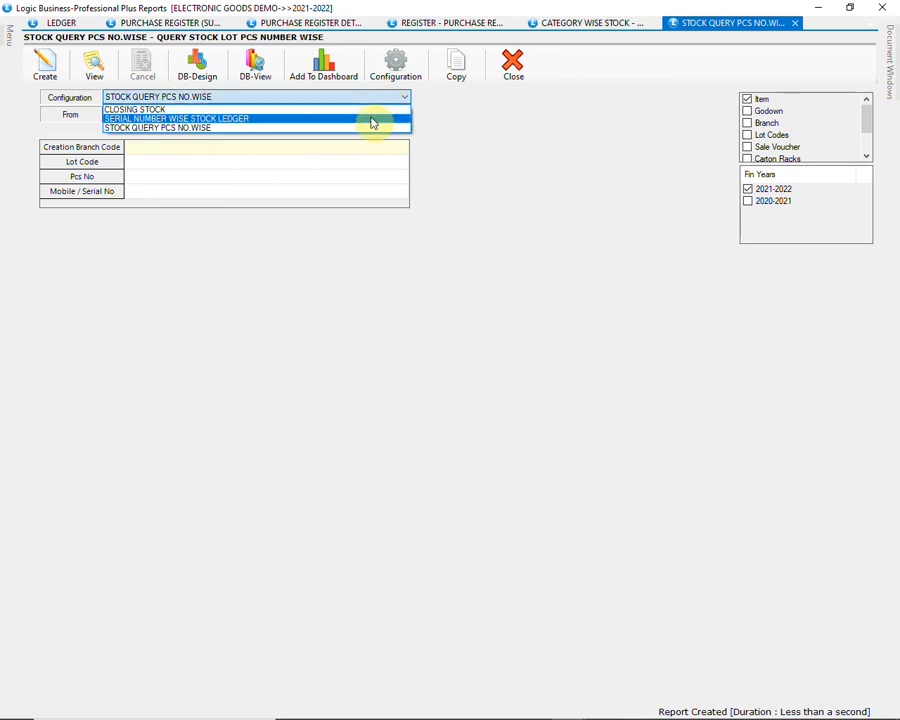
pyautogui.click(372, 119)
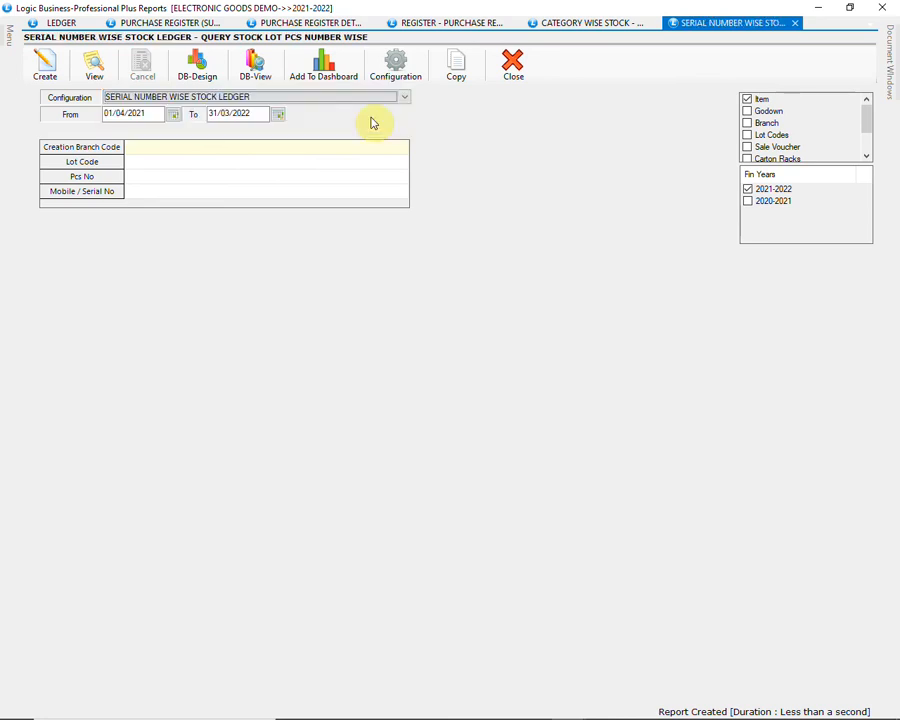
pyautogui.click(751, 100)
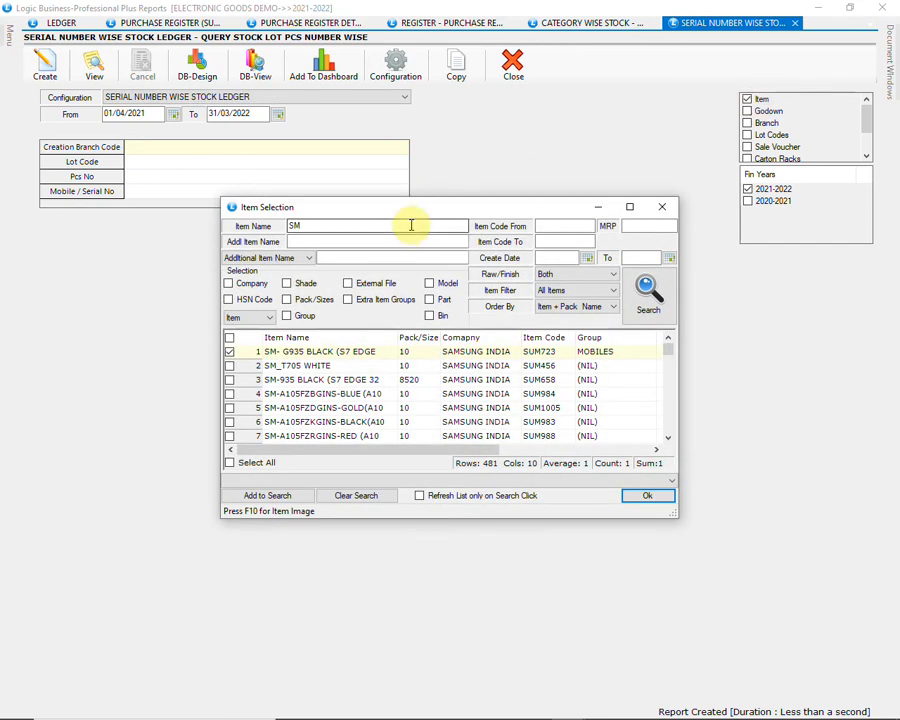
pyautogui.write('IP')
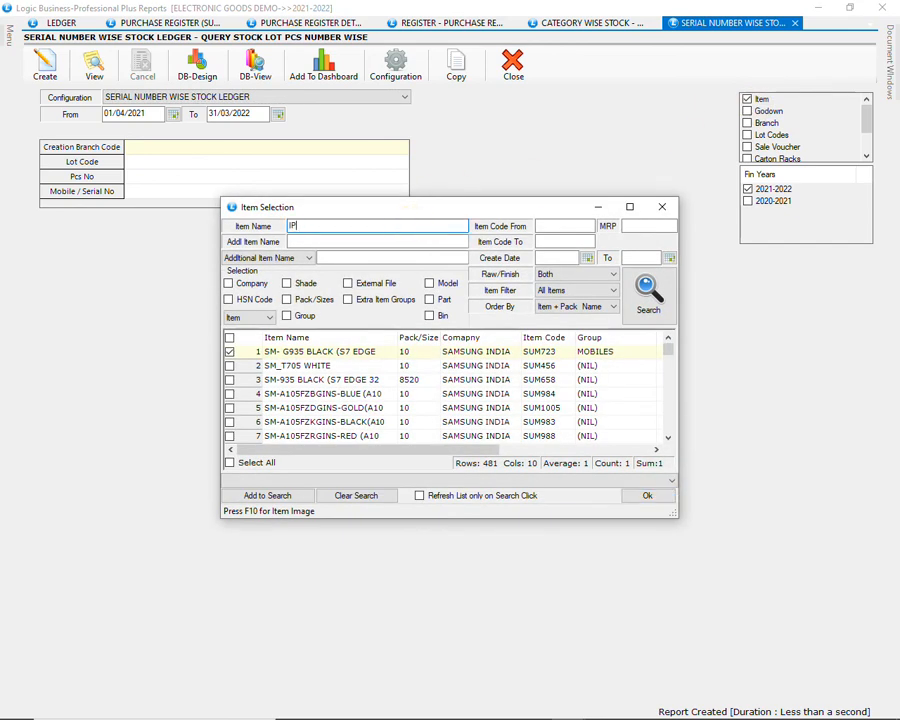
pyautogui.click(646, 296)
pyautogui.click(230, 353)
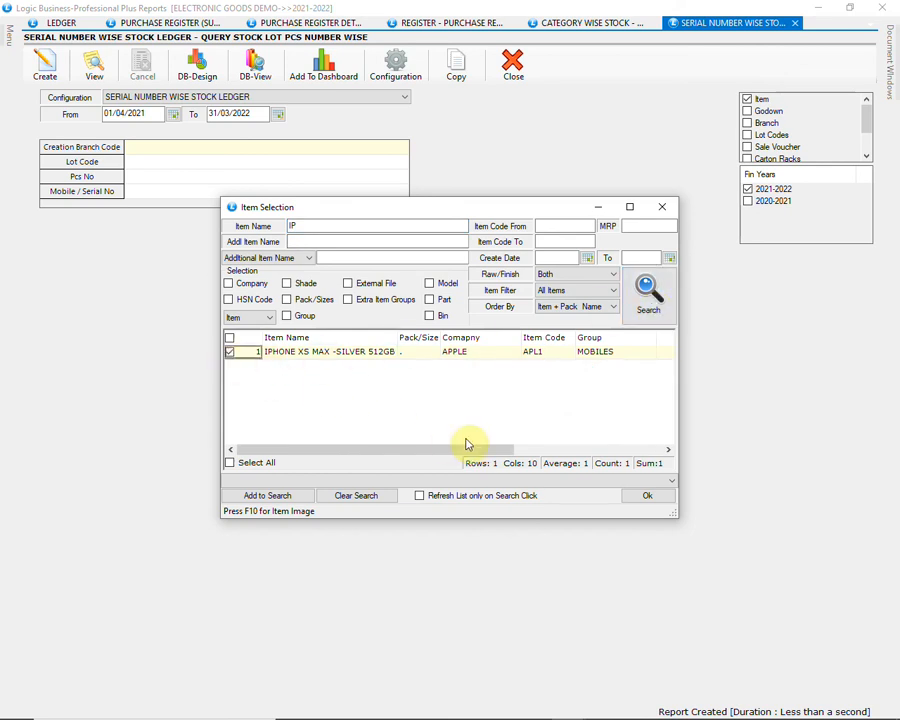
pyautogui.click(648, 500)
pyautogui.click(50, 68)
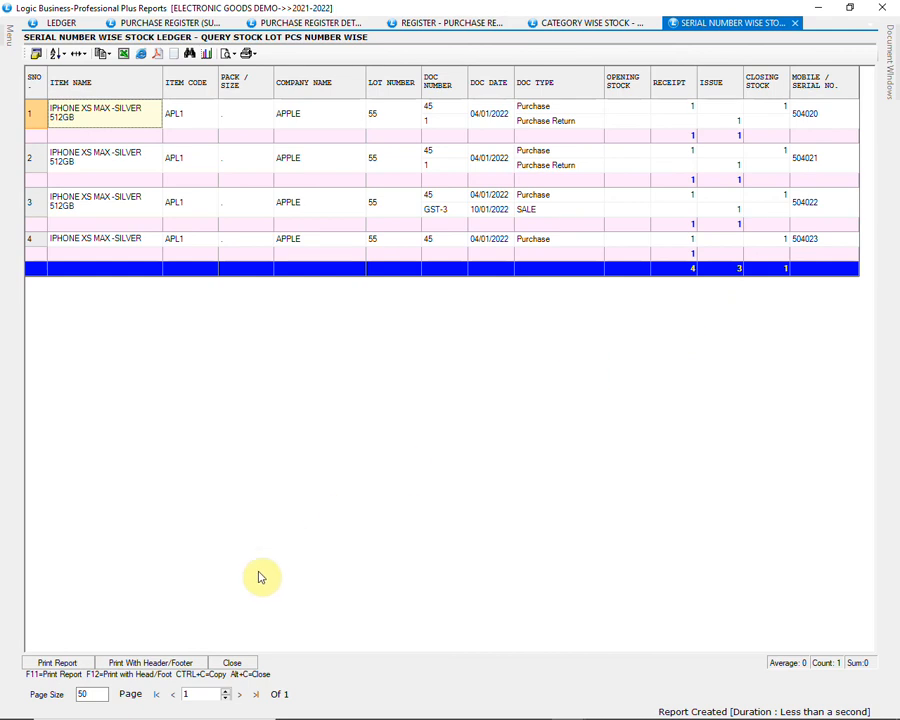
pyautogui.click(232, 663)
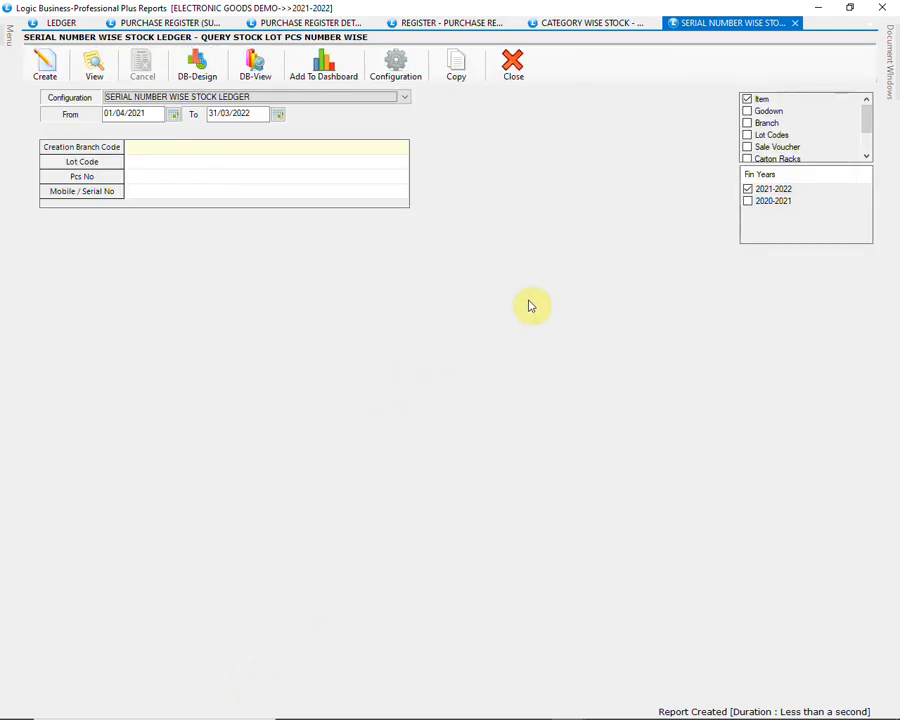
# Step: Close the reports window and open GST Returns from the GST Reports/Returns group of the Sale Registers
pyautogui.click(881, 8)
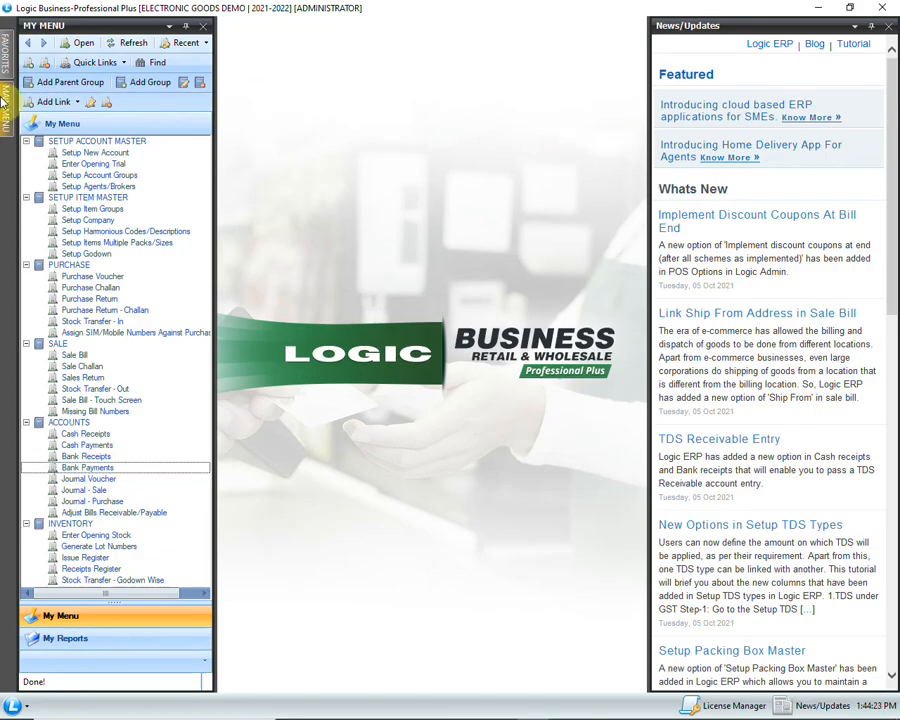
pyautogui.click(4, 104)
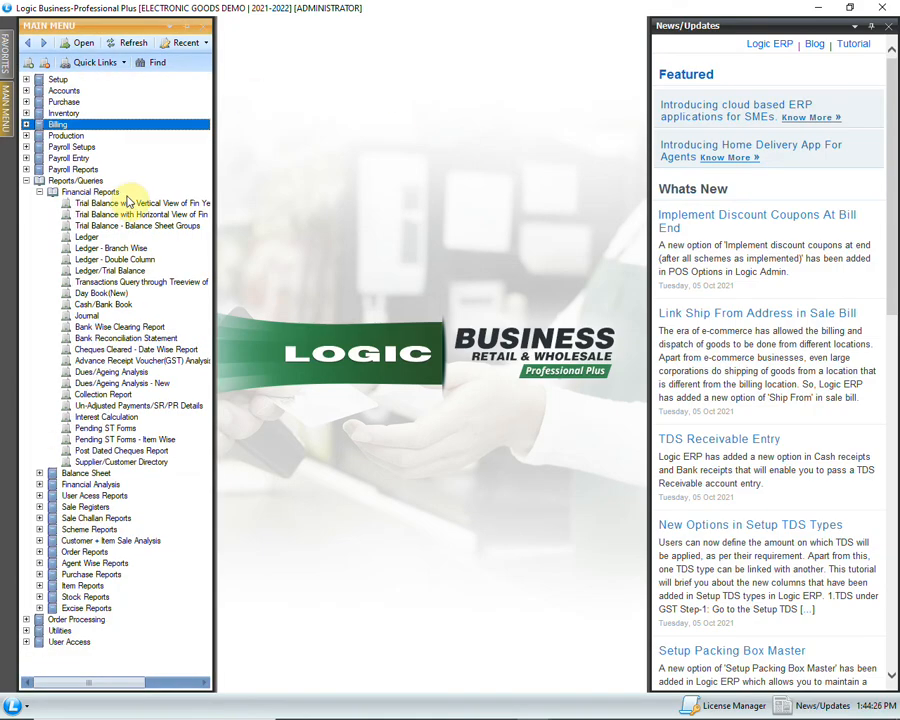
pyautogui.click(41, 193)
pyautogui.click(41, 237)
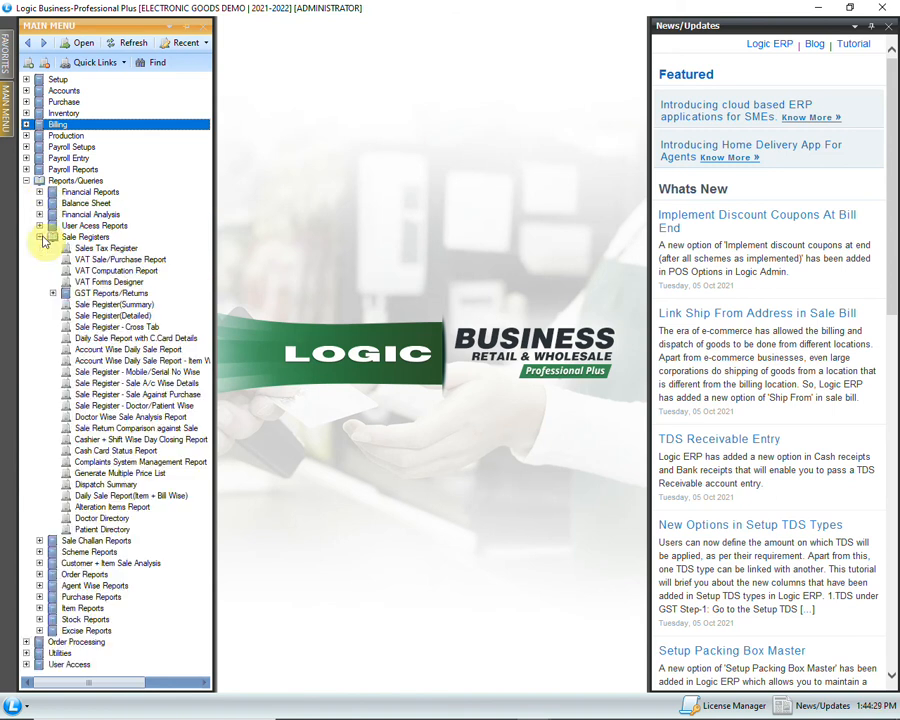
pyautogui.click(52, 293)
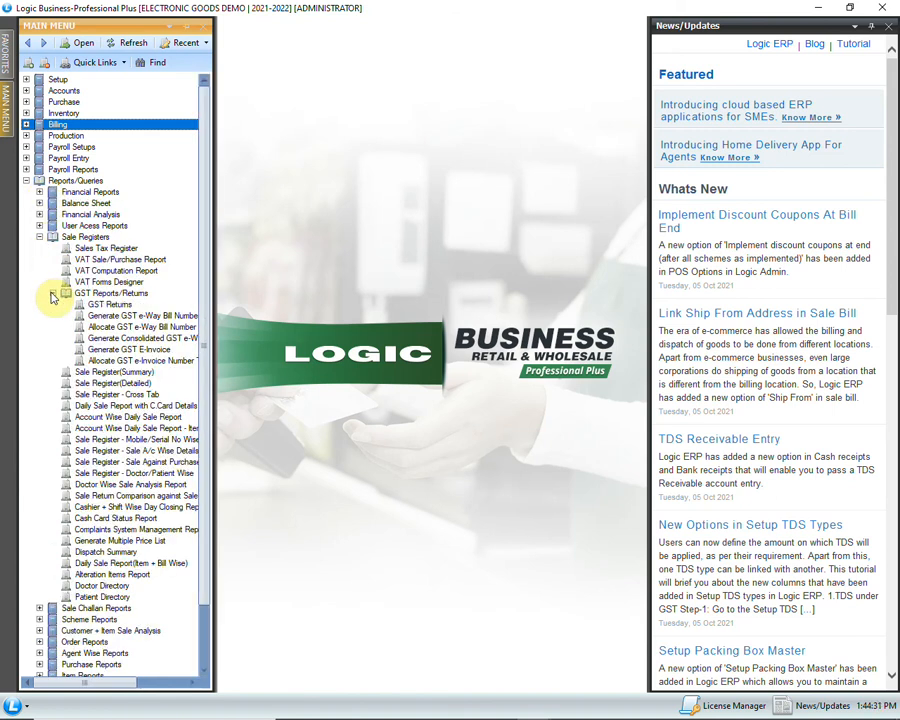
pyautogui.click(118, 305)
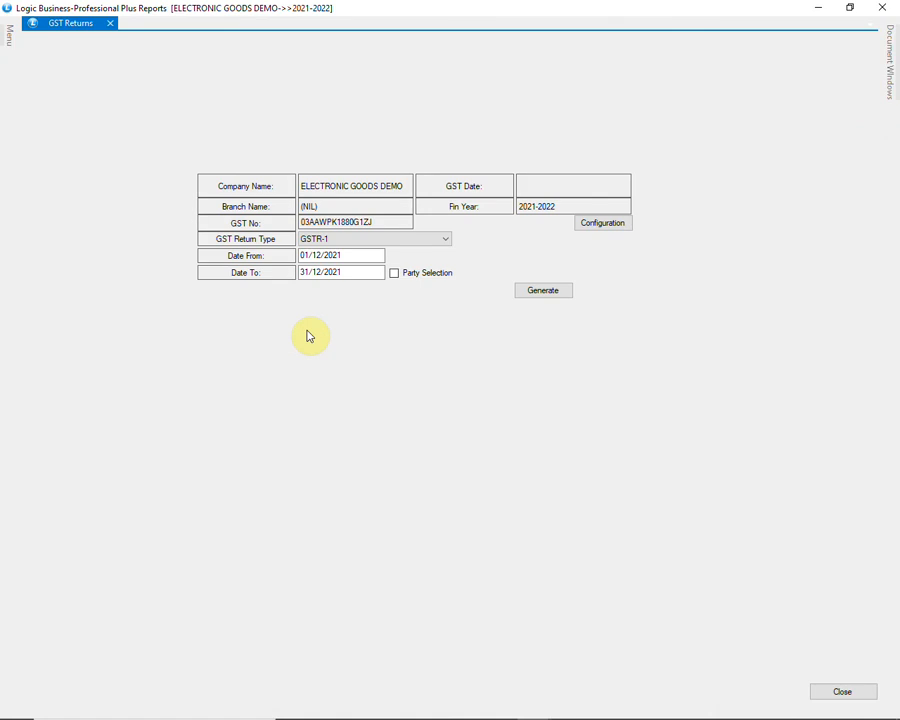
# Step: Generate the GSTR-1 return for the period 01/01/2022 to 31/01/2022
pyautogui.click(418, 240)
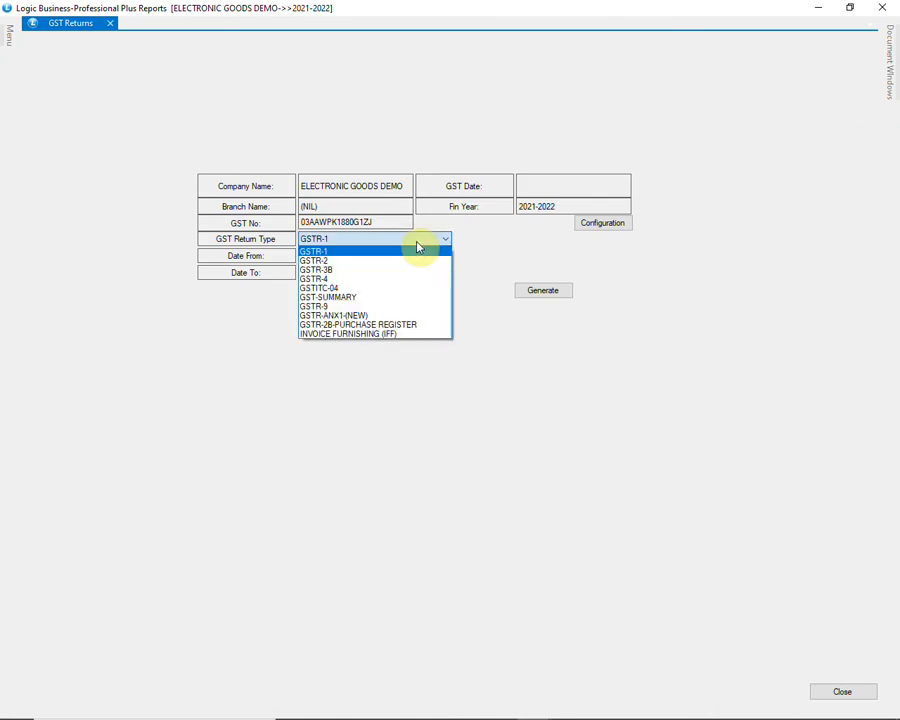
pyautogui.click(438, 250)
pyautogui.click(348, 253)
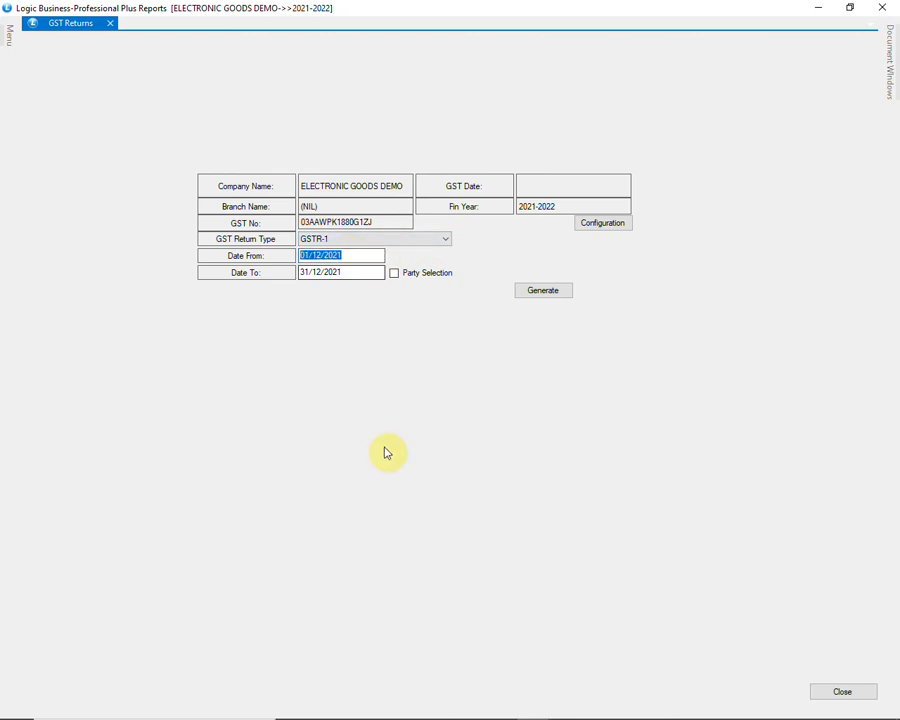
pyautogui.write('0')
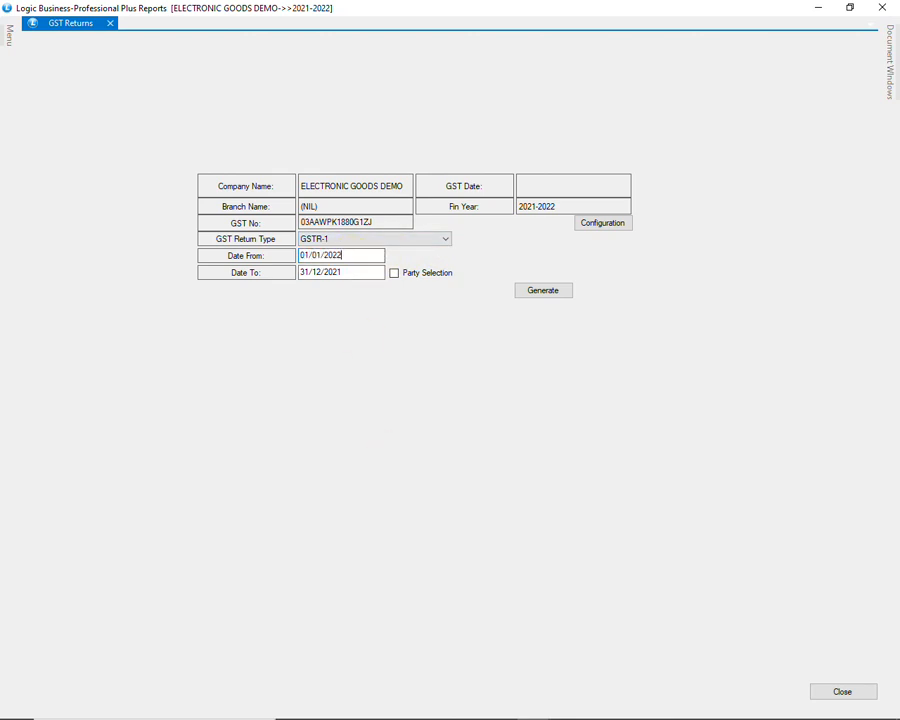
pyautogui.press('Return')
pyautogui.click(542, 292)
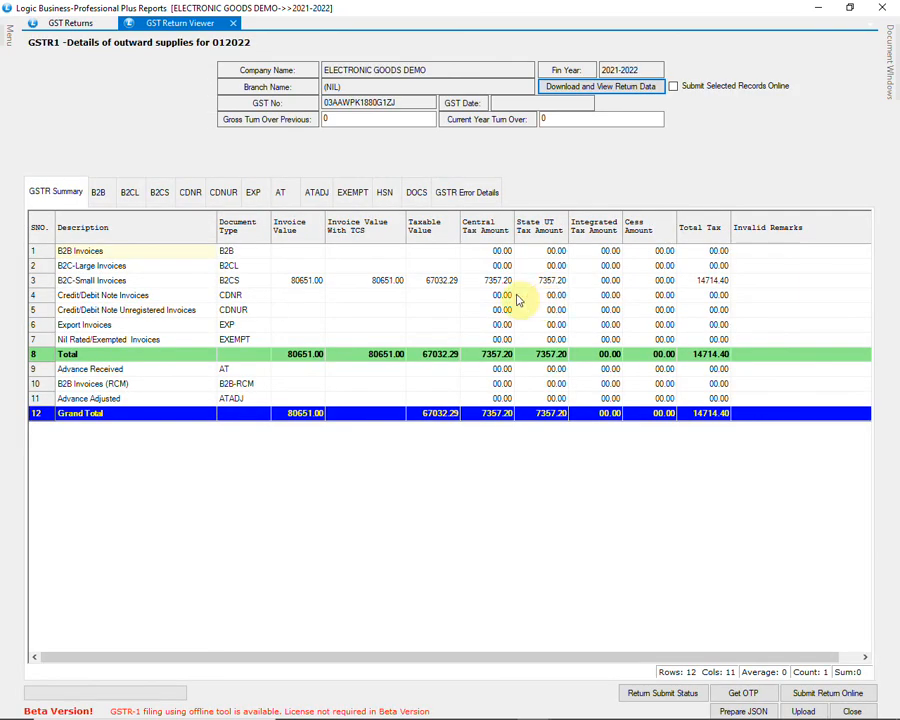
# Step: Review the B2B, B2CS, HSN and GSTR Error Details sections of the GSTR-1 return and close the return viewer
pyautogui.click(112, 195)
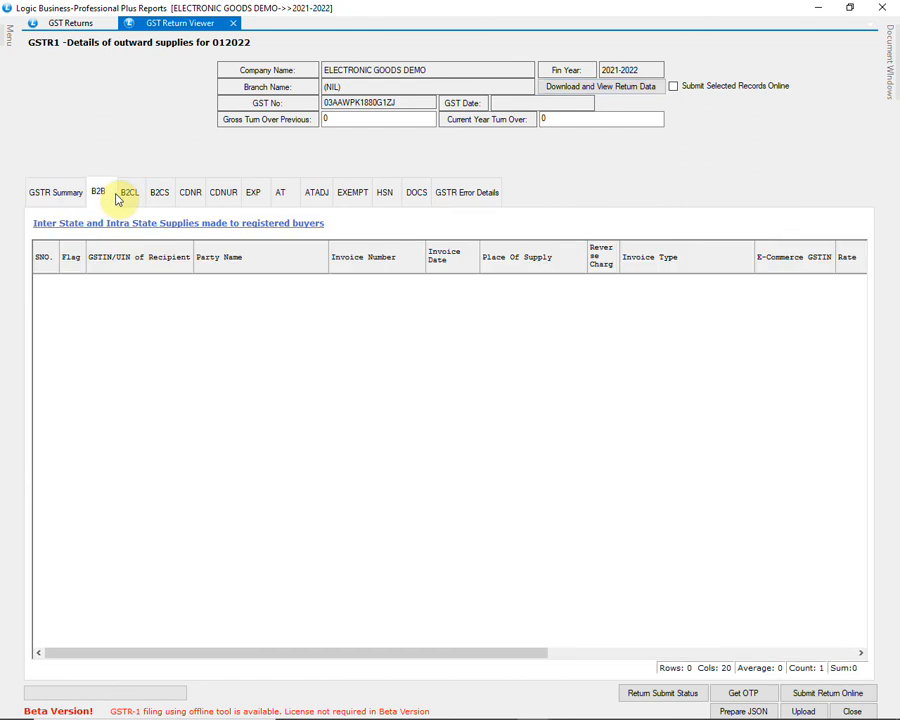
pyautogui.click(151, 195)
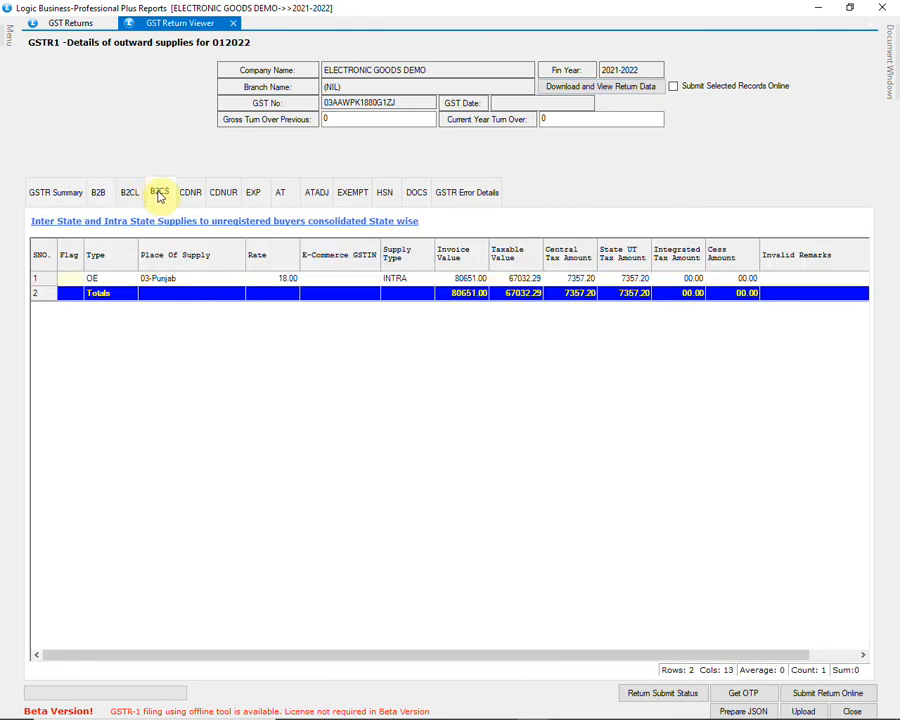
pyautogui.click(384, 199)
pyautogui.click(466, 199)
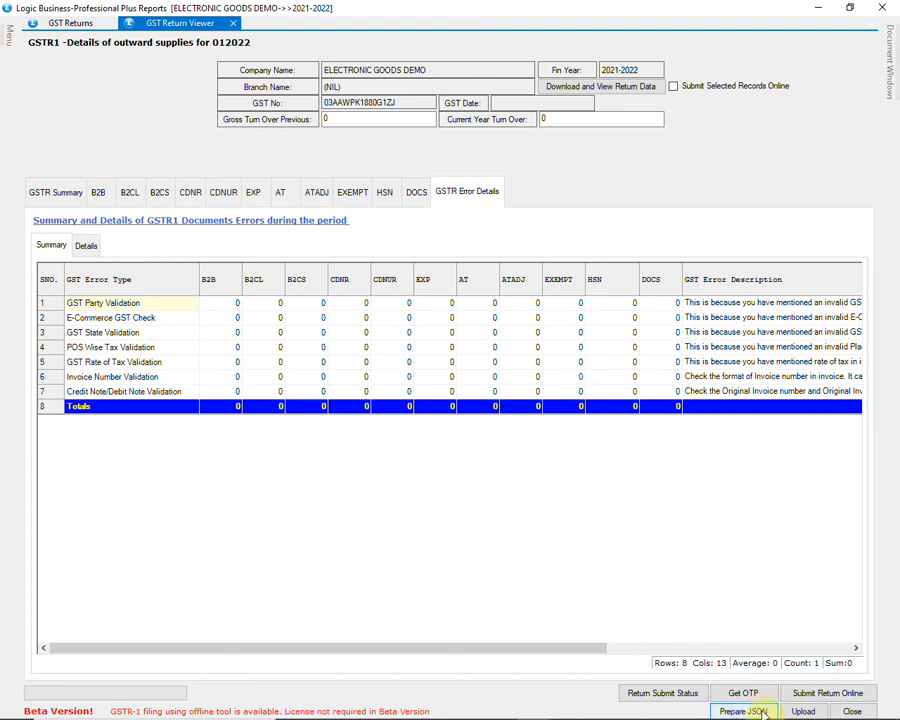
pyautogui.click(852, 711)
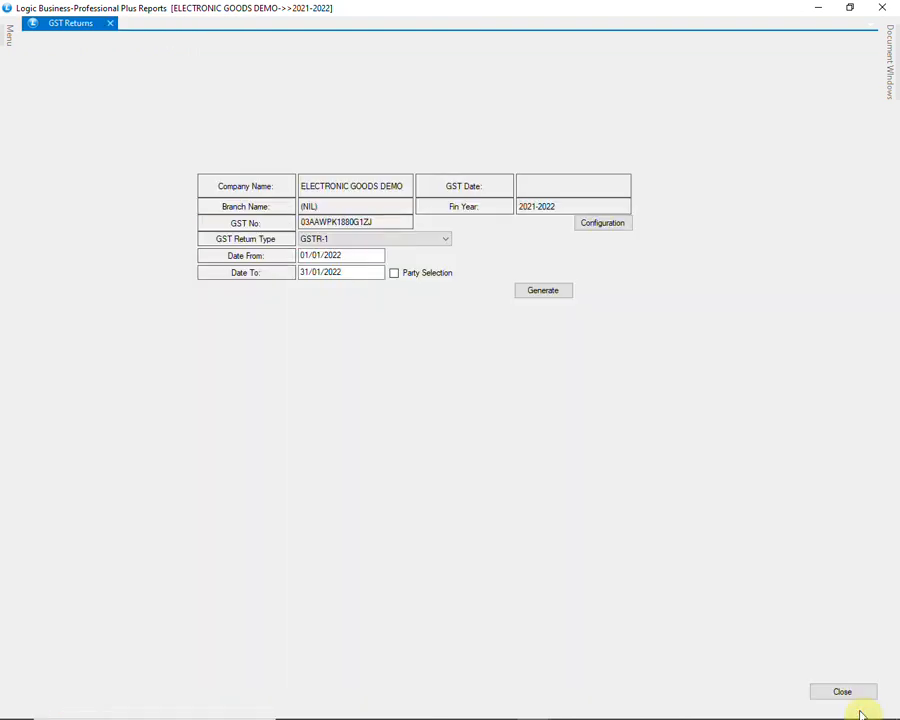
# Step: Generate the GSTR-2 return for the same January 2022 period
pyautogui.click(438, 241)
pyautogui.click(428, 261)
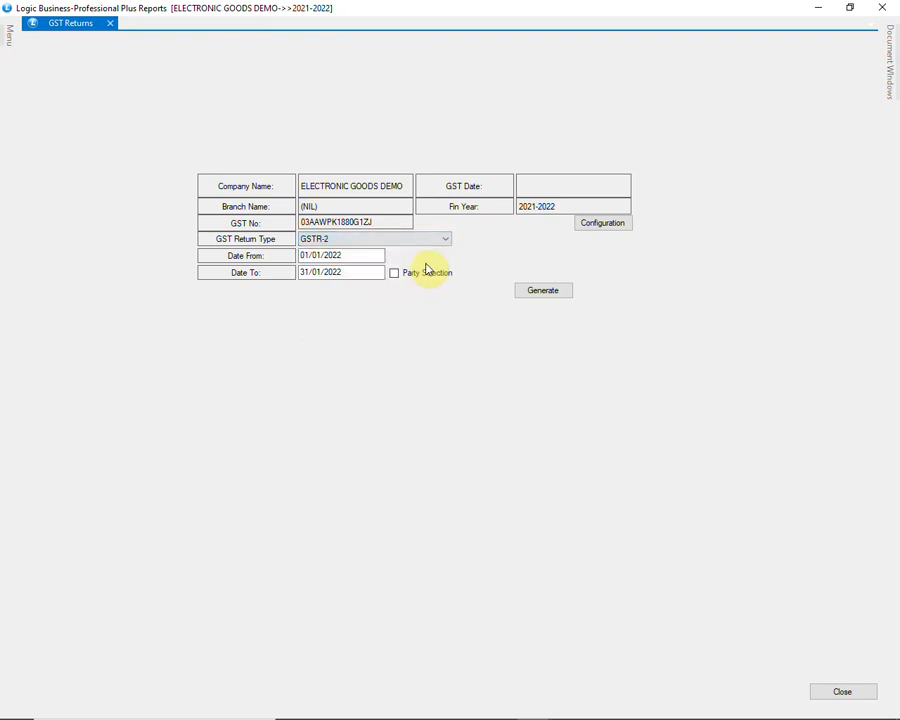
pyautogui.click(521, 290)
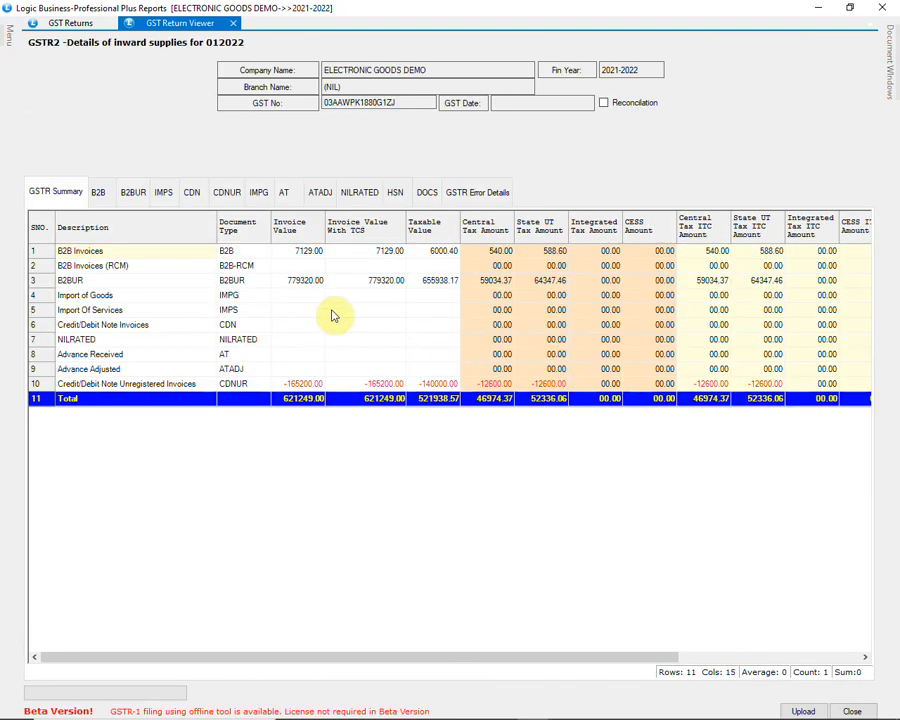
# Step: Review the B2B, CDN, CDNUR and GSTR Error Details sections of the GSTR-2 return
pyautogui.click(97, 196)
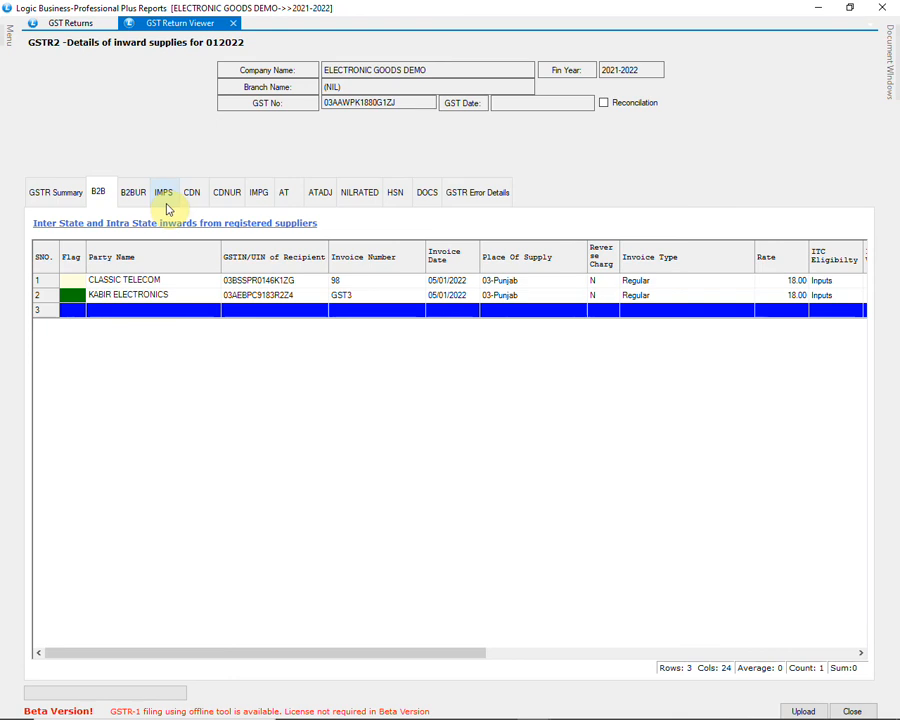
pyautogui.click(196, 197)
pyautogui.click(229, 198)
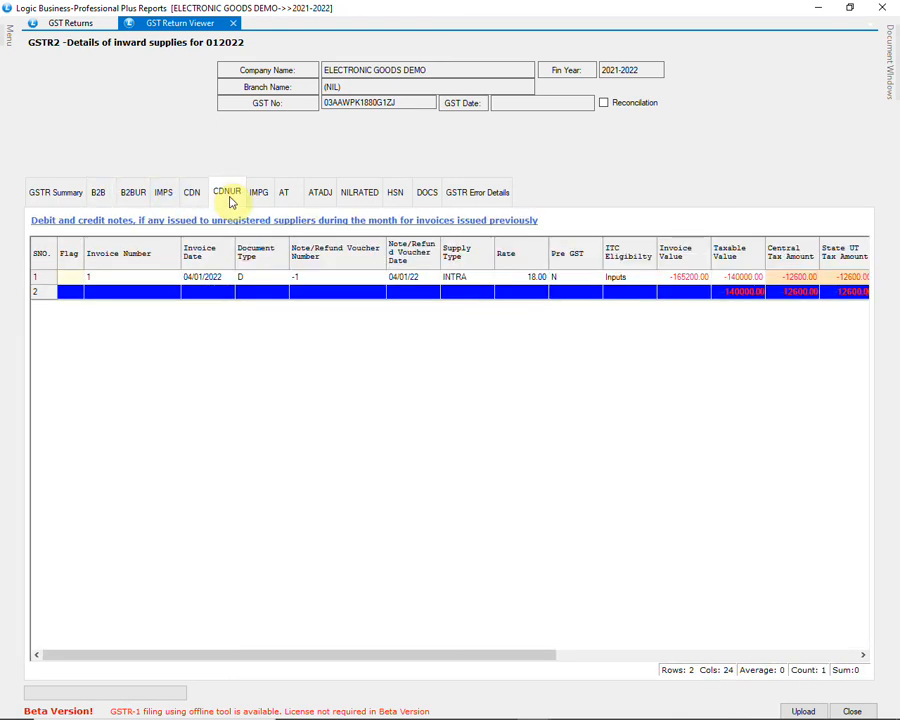
pyautogui.click(467, 200)
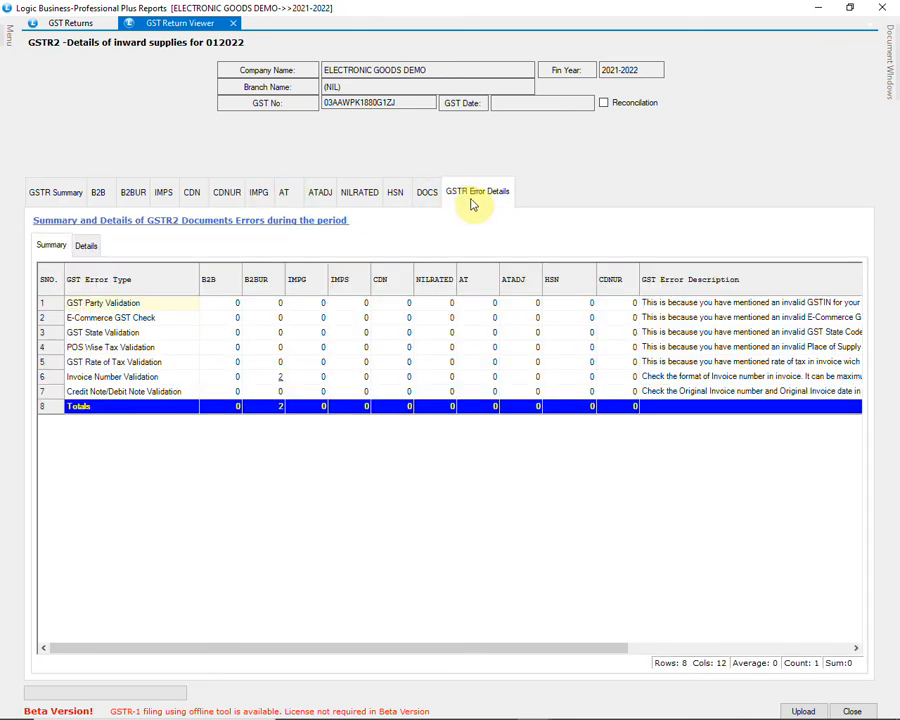
# Step: Enable Reconciliation from the GSTR-2 summary with Json/Zip as the source, and open and cancel the GSTR-2A file selection
pyautogui.click(76, 193)
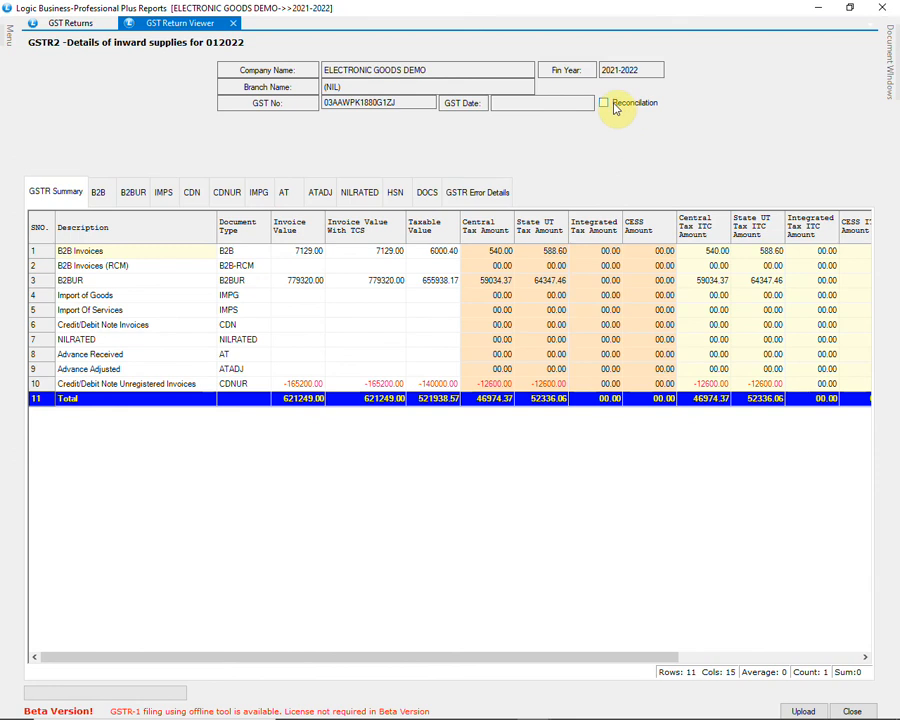
pyautogui.click(604, 103)
pyautogui.click(645, 120)
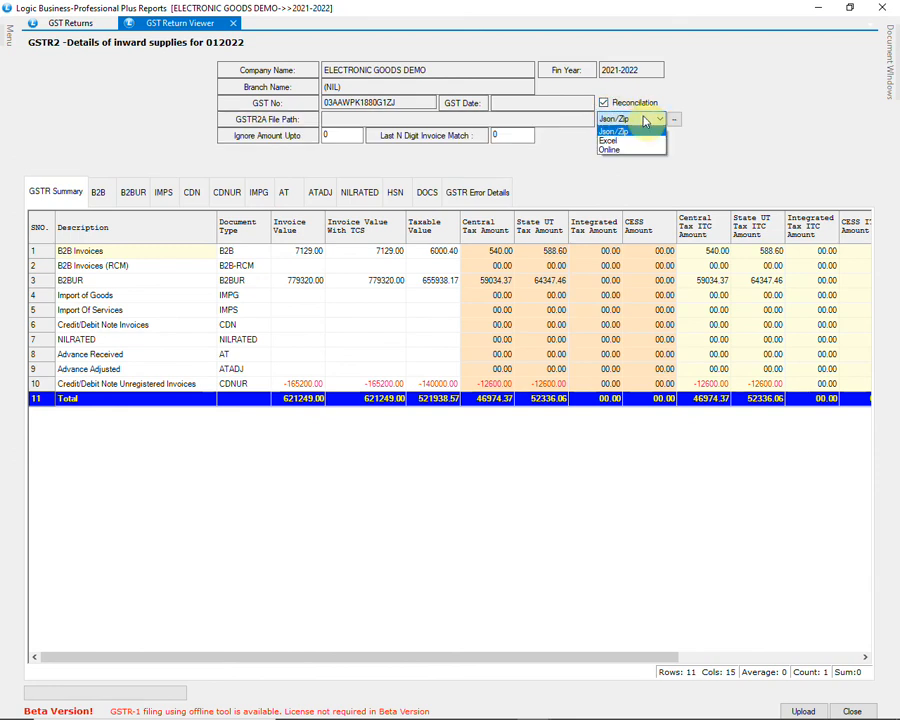
pyautogui.click(648, 121)
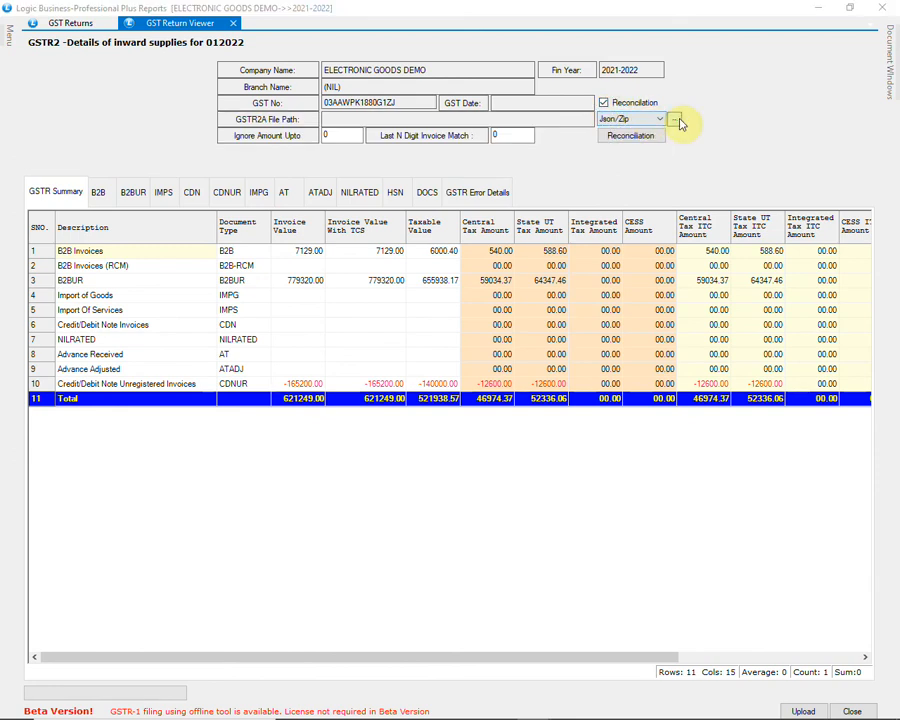
pyautogui.click(676, 120)
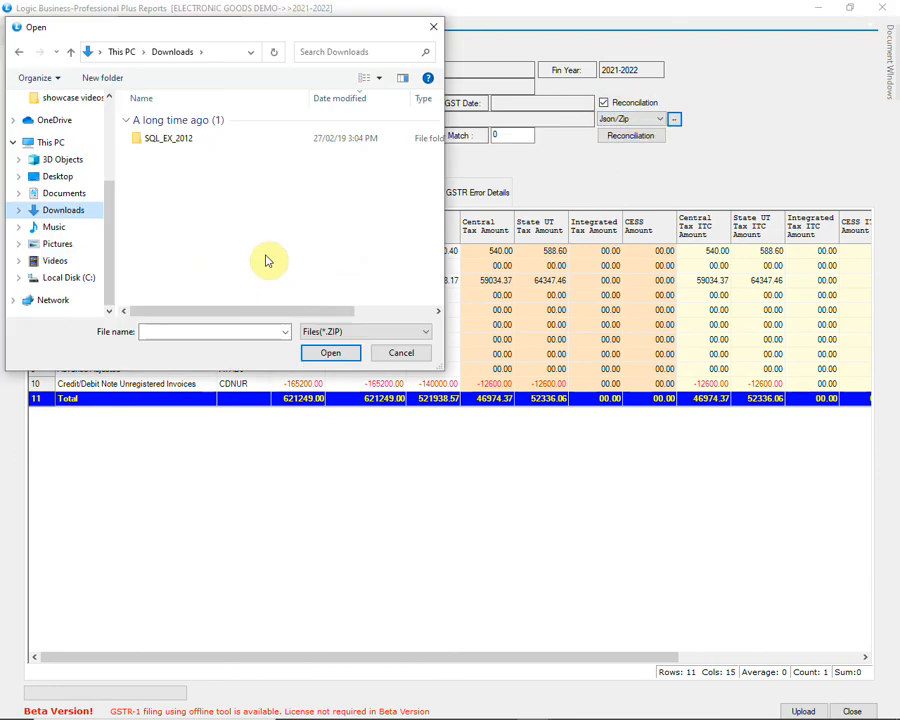
pyautogui.click(405, 353)
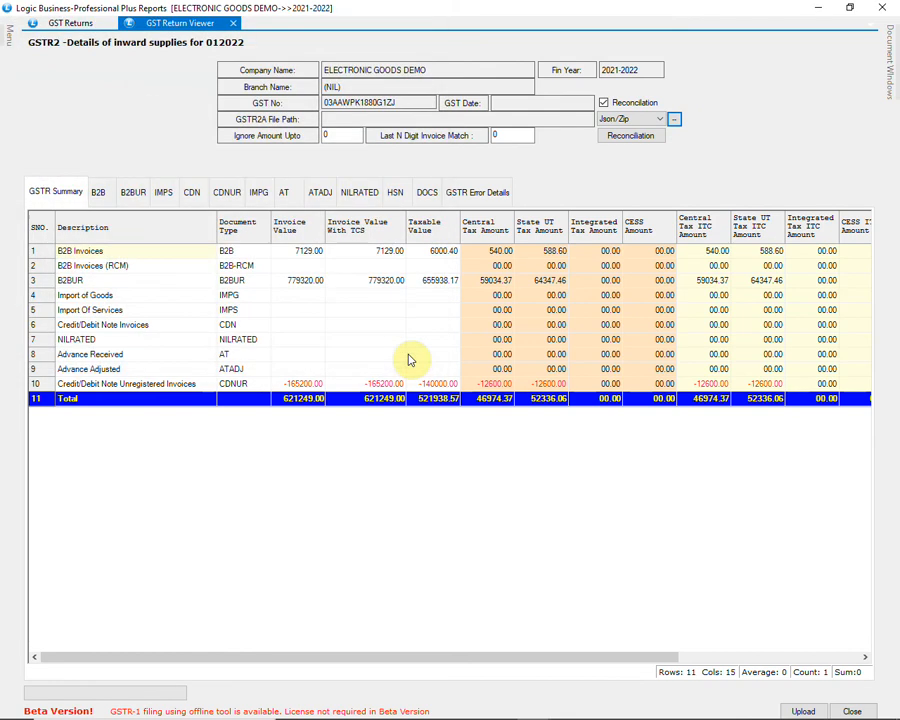
# Step: Try Excel as the GSTR-2A reconciliation source, switch it to Online, and close the return viewer
pyautogui.click(644, 121)
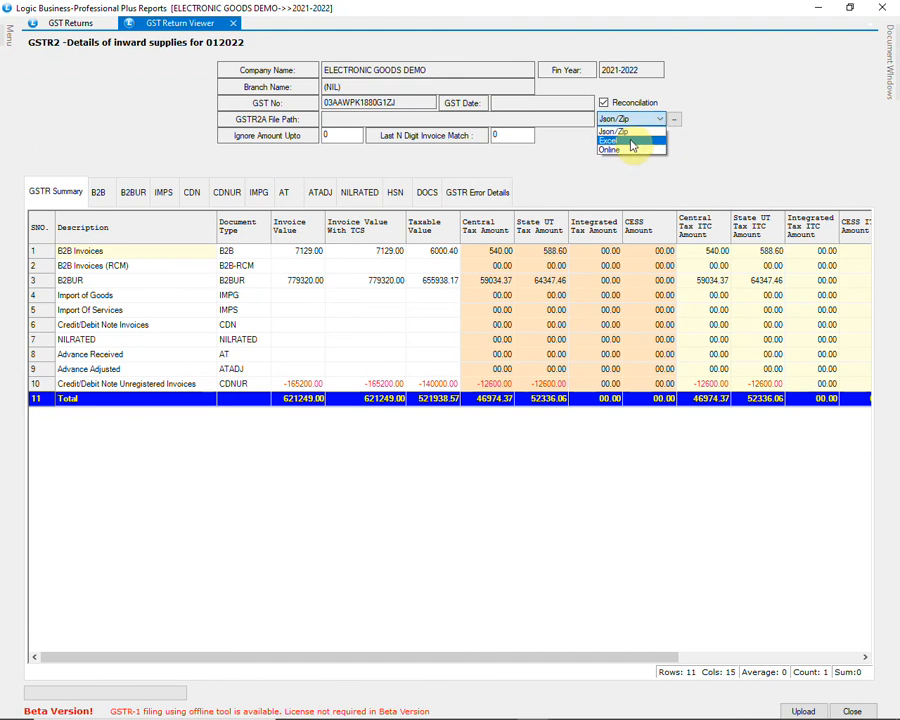
pyautogui.click(632, 141)
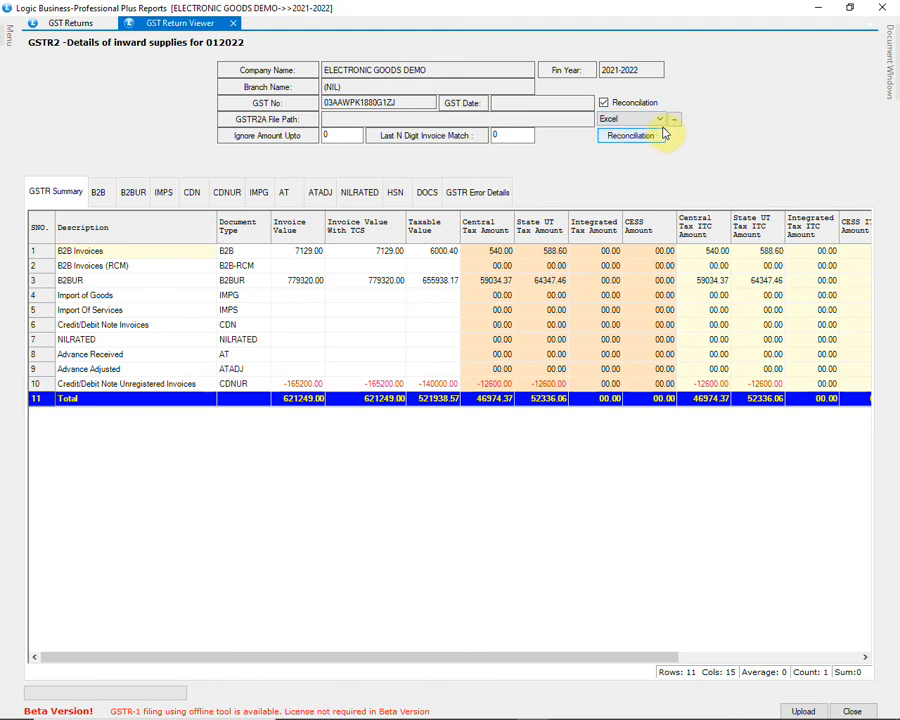
pyautogui.click(659, 119)
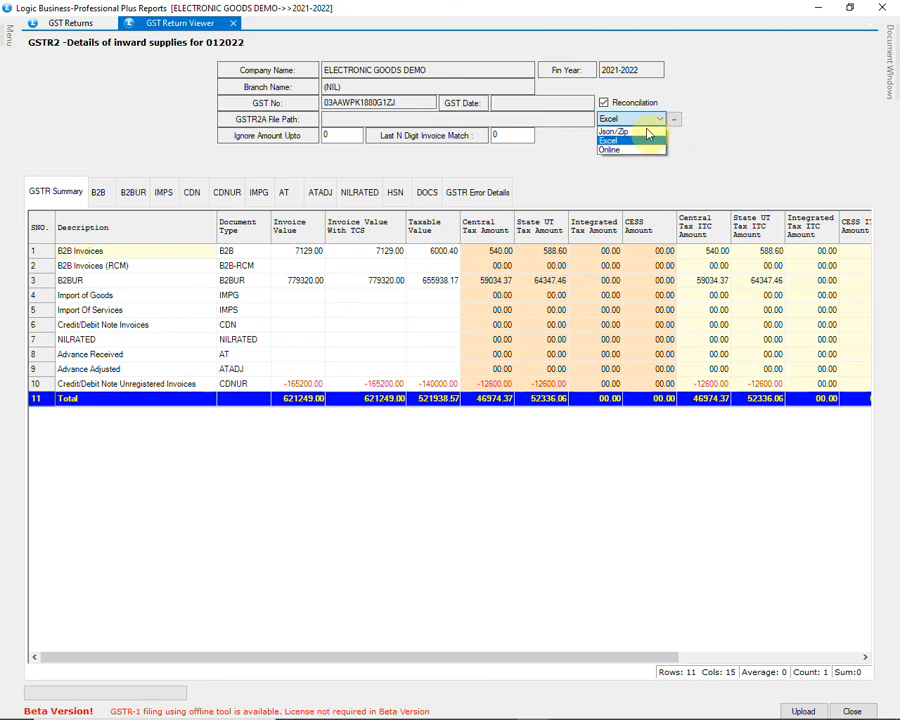
pyautogui.click(635, 151)
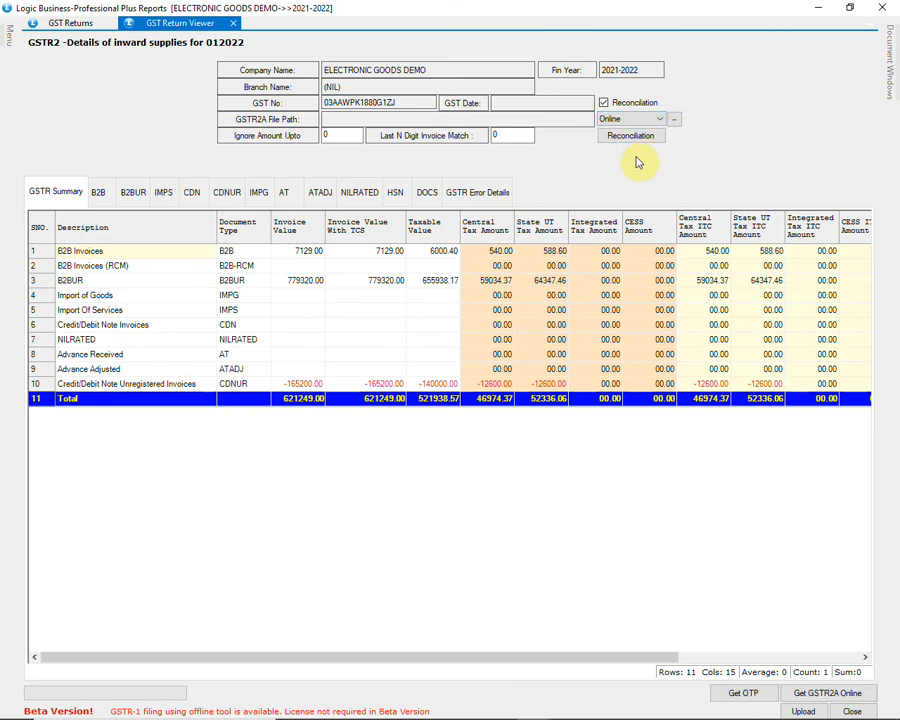
pyautogui.click(852, 712)
# Step: Generate the GSTR-3B return for the period 01/01/2022 to 31/01/2022
pyautogui.click(396, 241)
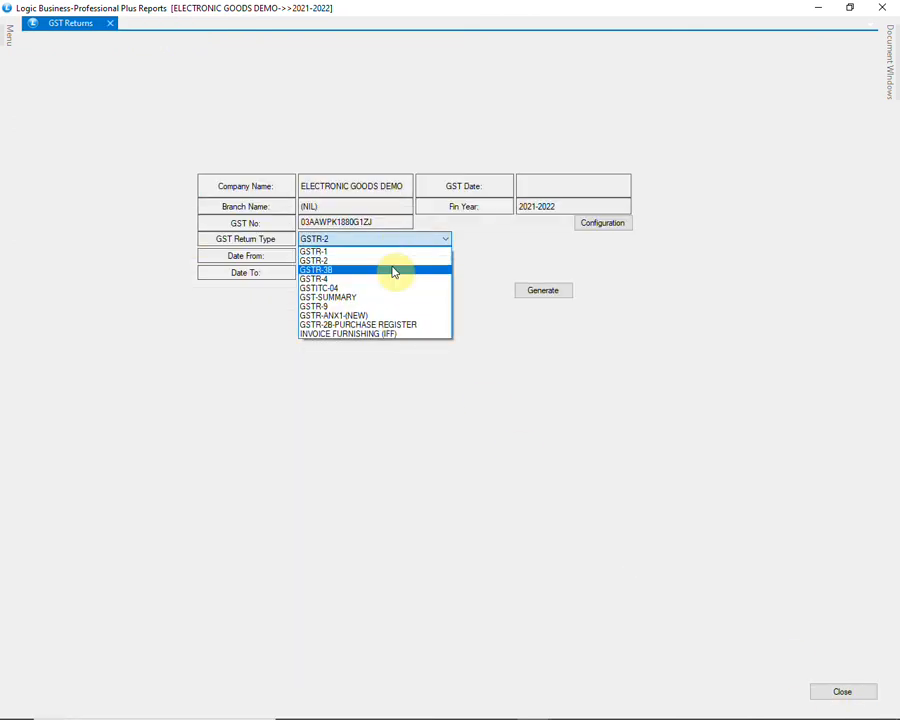
pyautogui.click(394, 270)
pyautogui.click(536, 294)
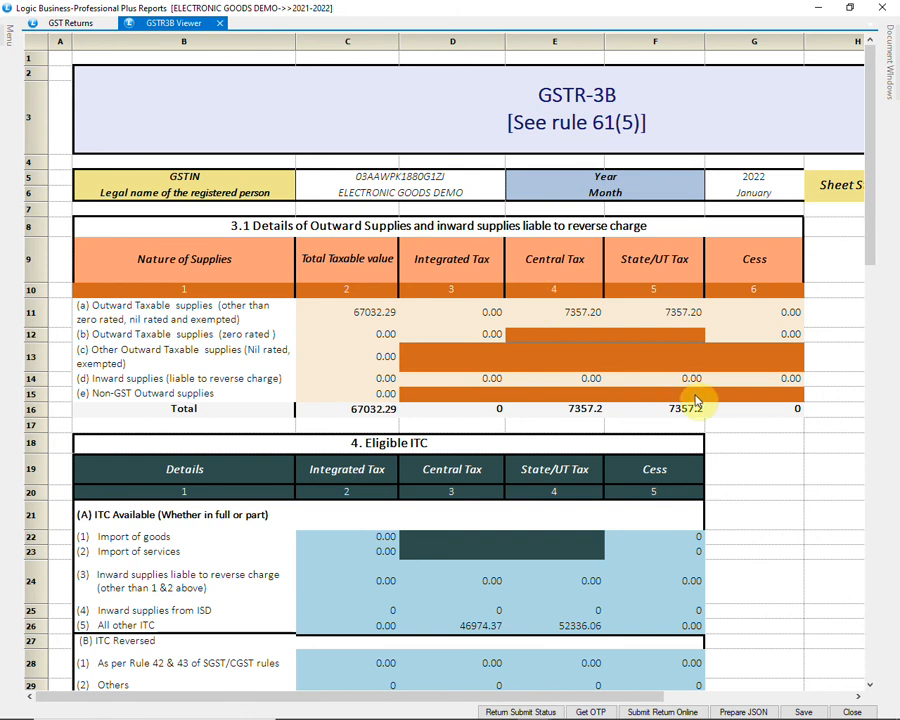
# Step: Review the GSTR-3B return's outward supplies, eligible ITC, interest and inter-state supply sections, and close the viewer
pyautogui.scroll(-2, 690, 400)
pyautogui.scroll(-10, 697, 400)
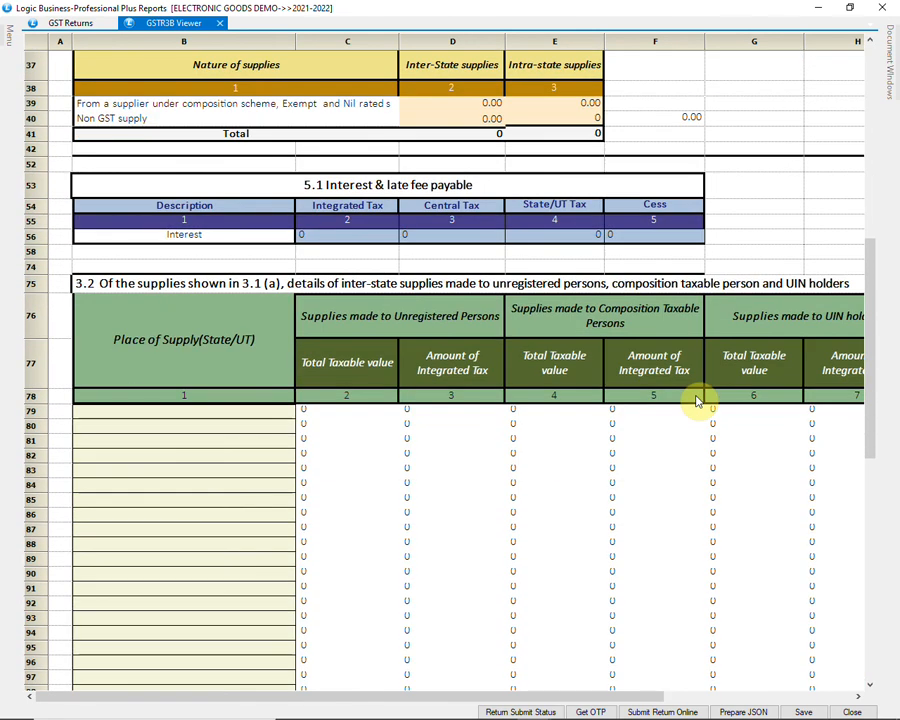
pyautogui.scroll(-2, 697, 400)
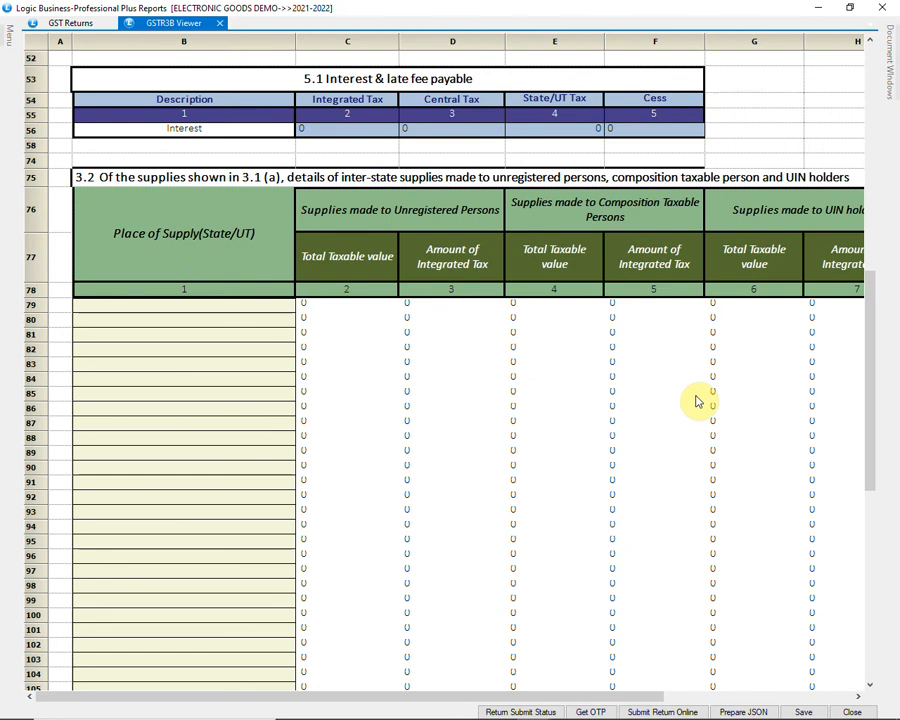
pyautogui.scroll(3, 697, 400)
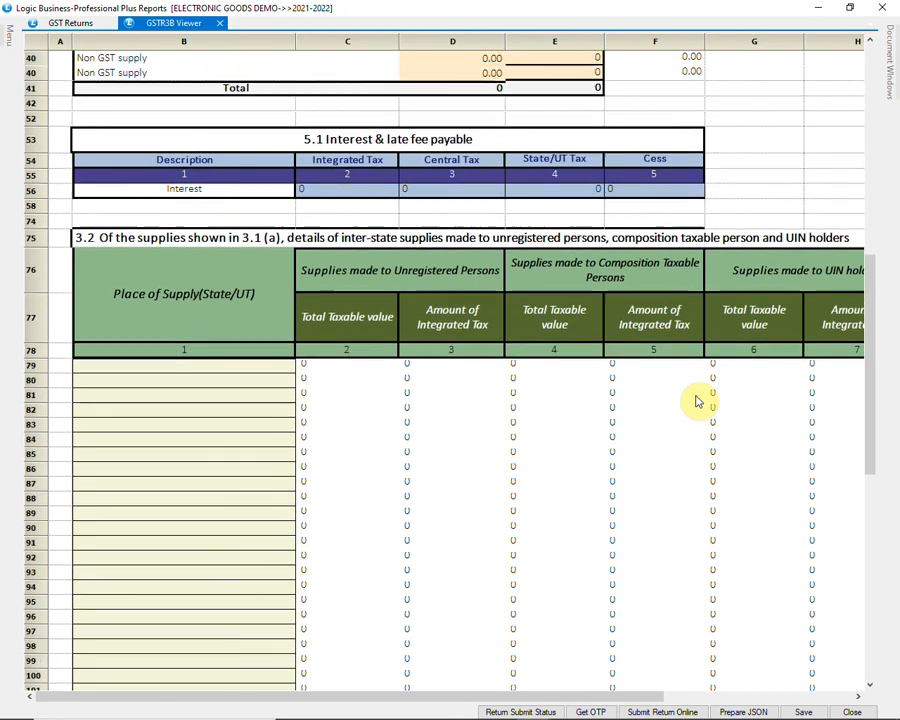
pyautogui.scroll(6, 697, 400)
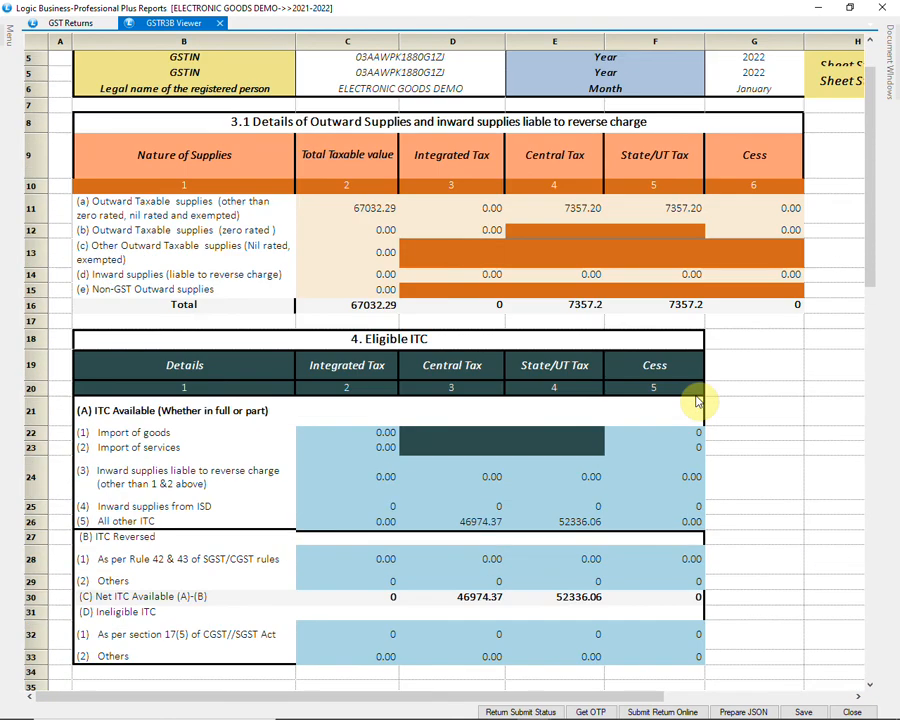
pyautogui.scroll(1, 697, 400)
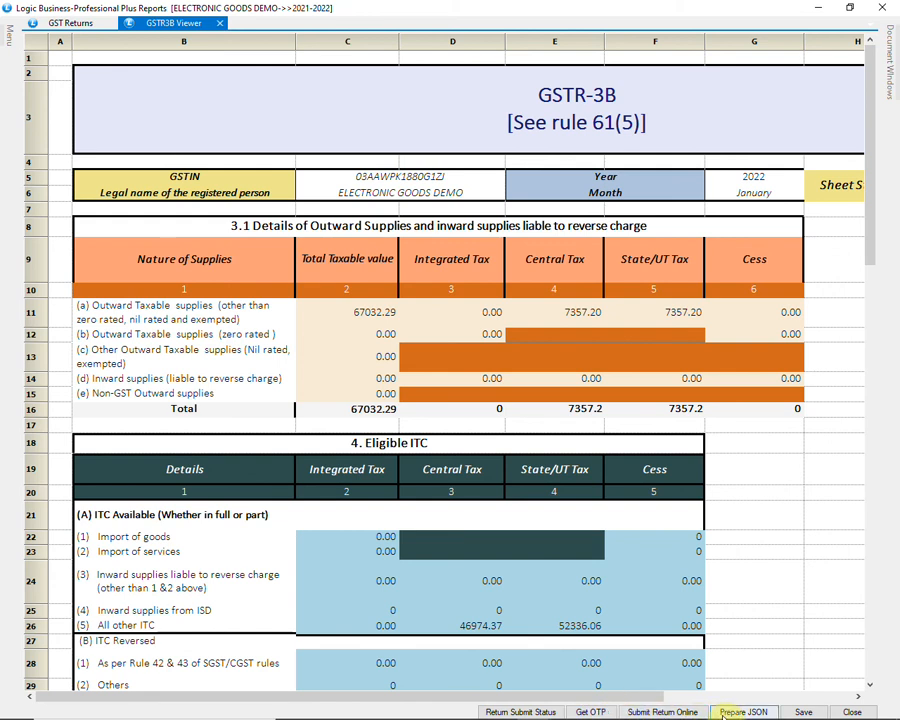
pyautogui.click(852, 712)
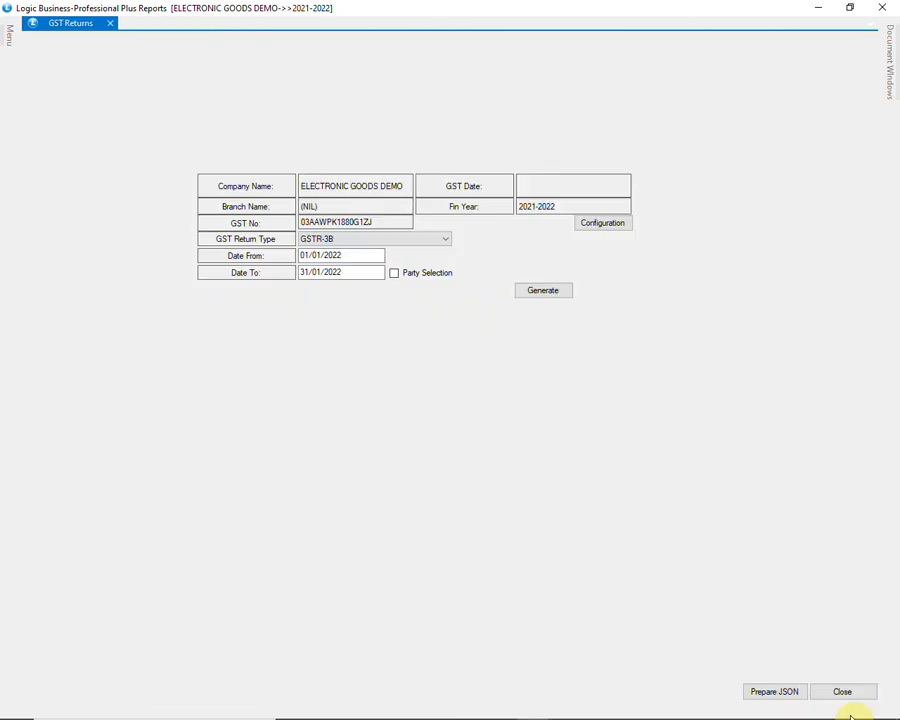
pyautogui.click(447, 242)
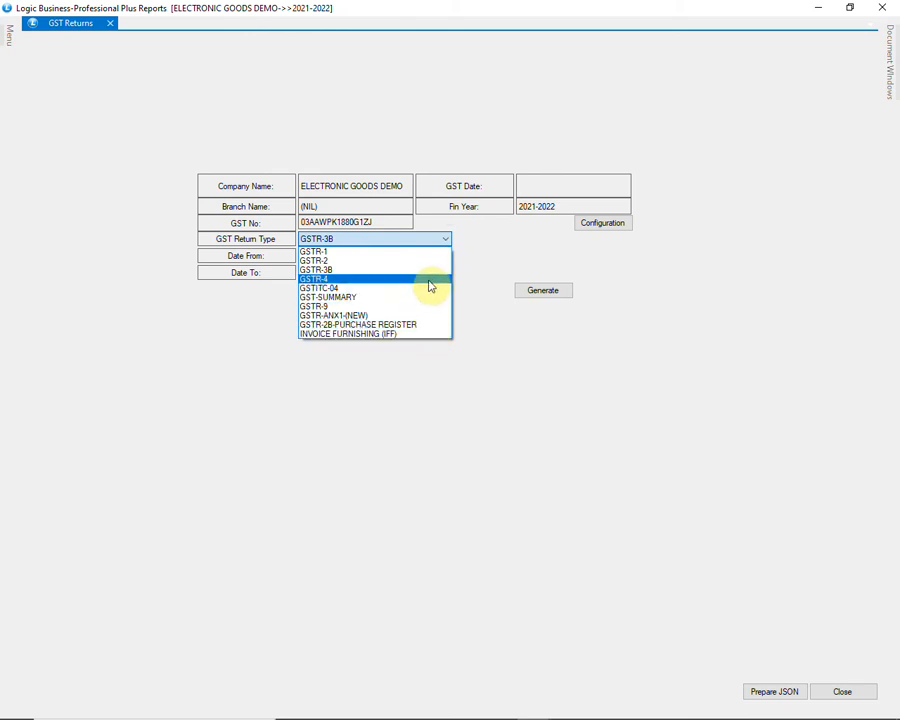
pyautogui.click(427, 244)
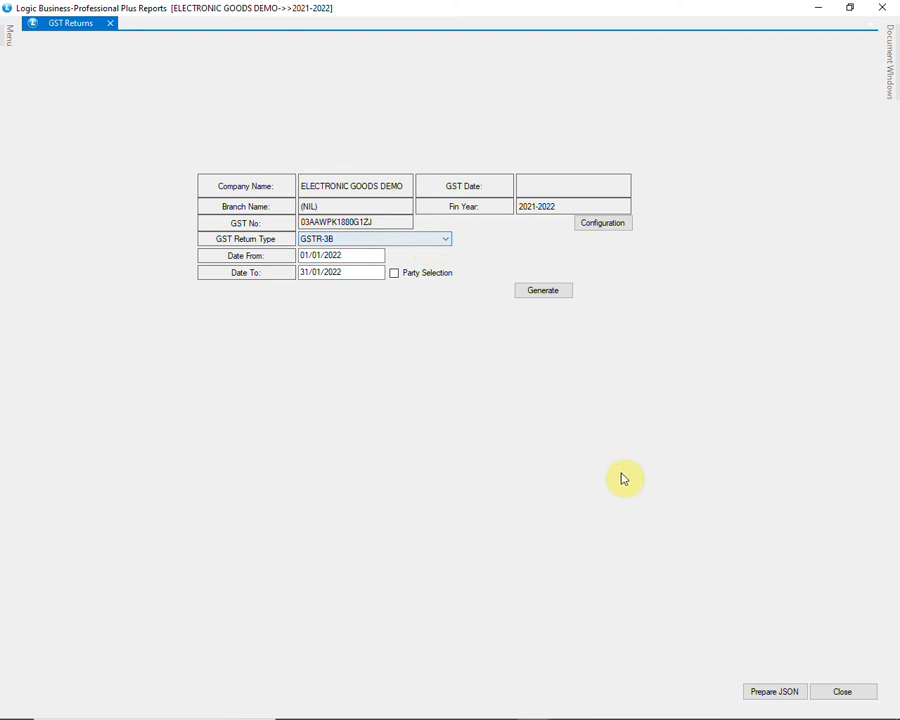